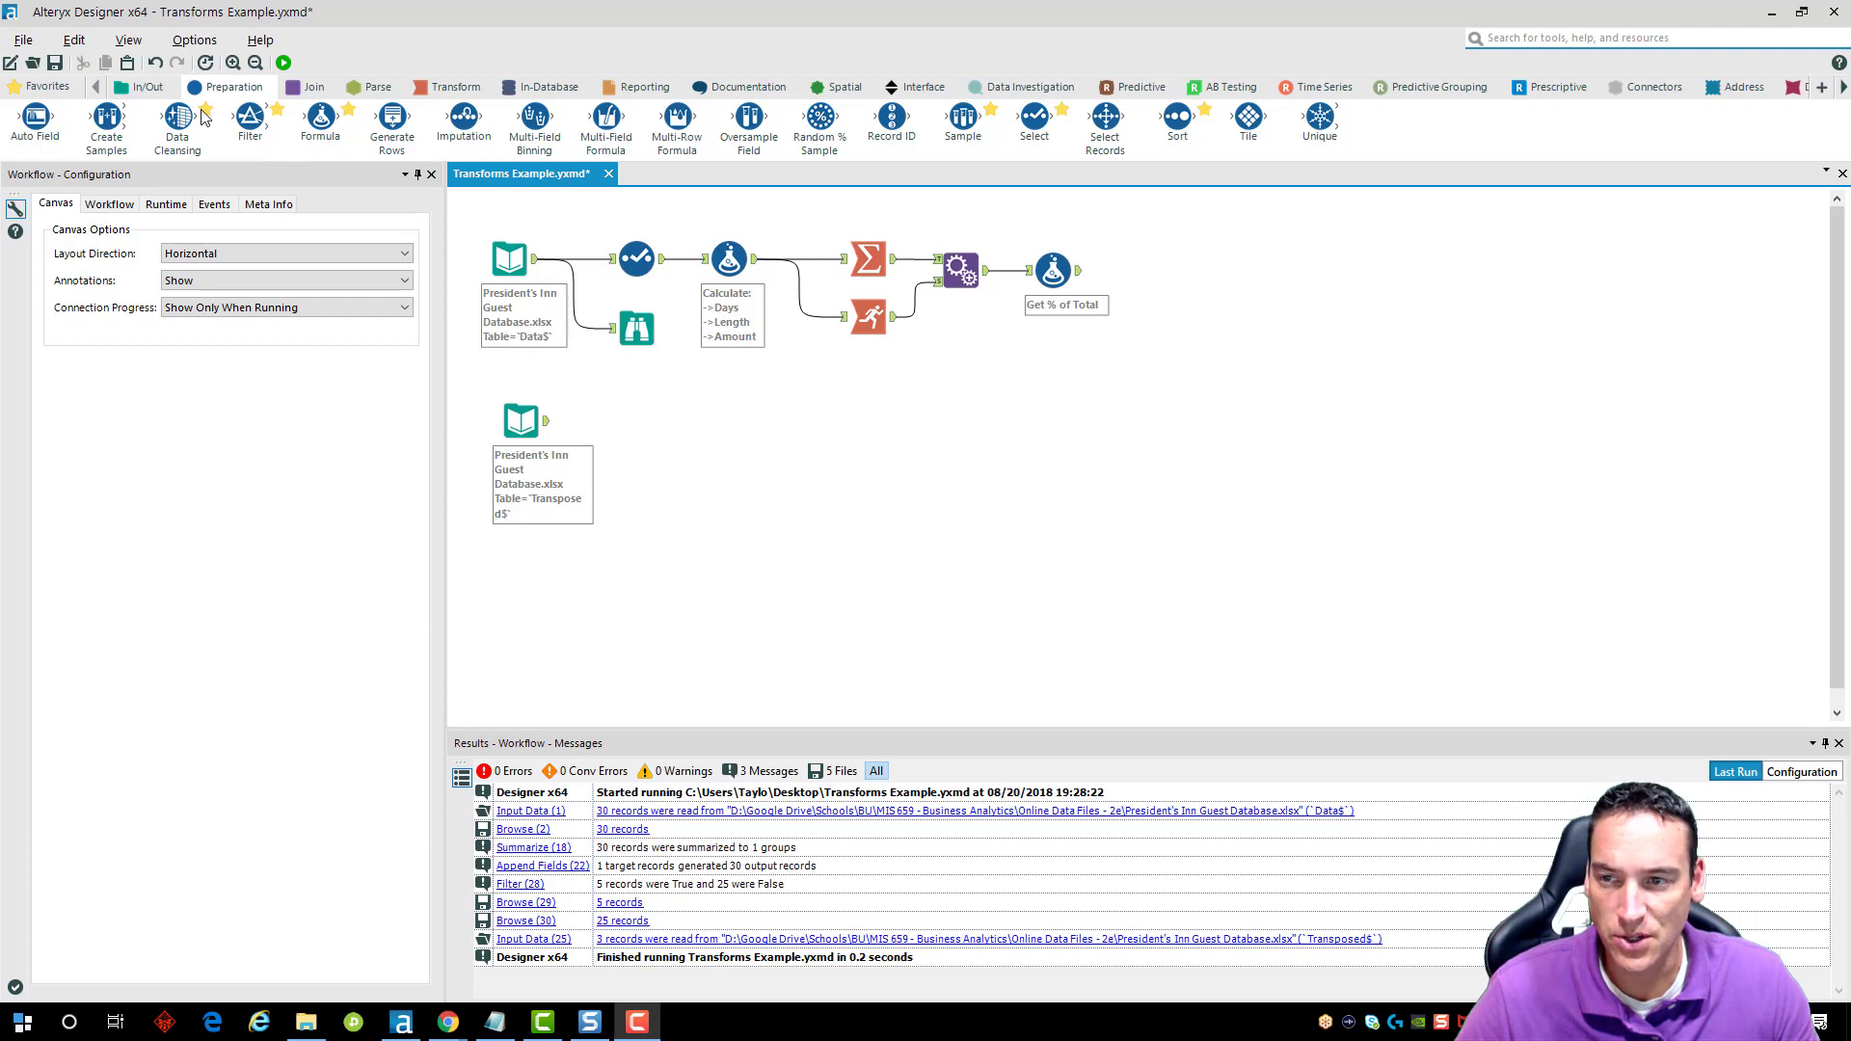
Add a Filter tool to the workflow, positioned below the Get % of Total formula step.
left_click(251, 126)
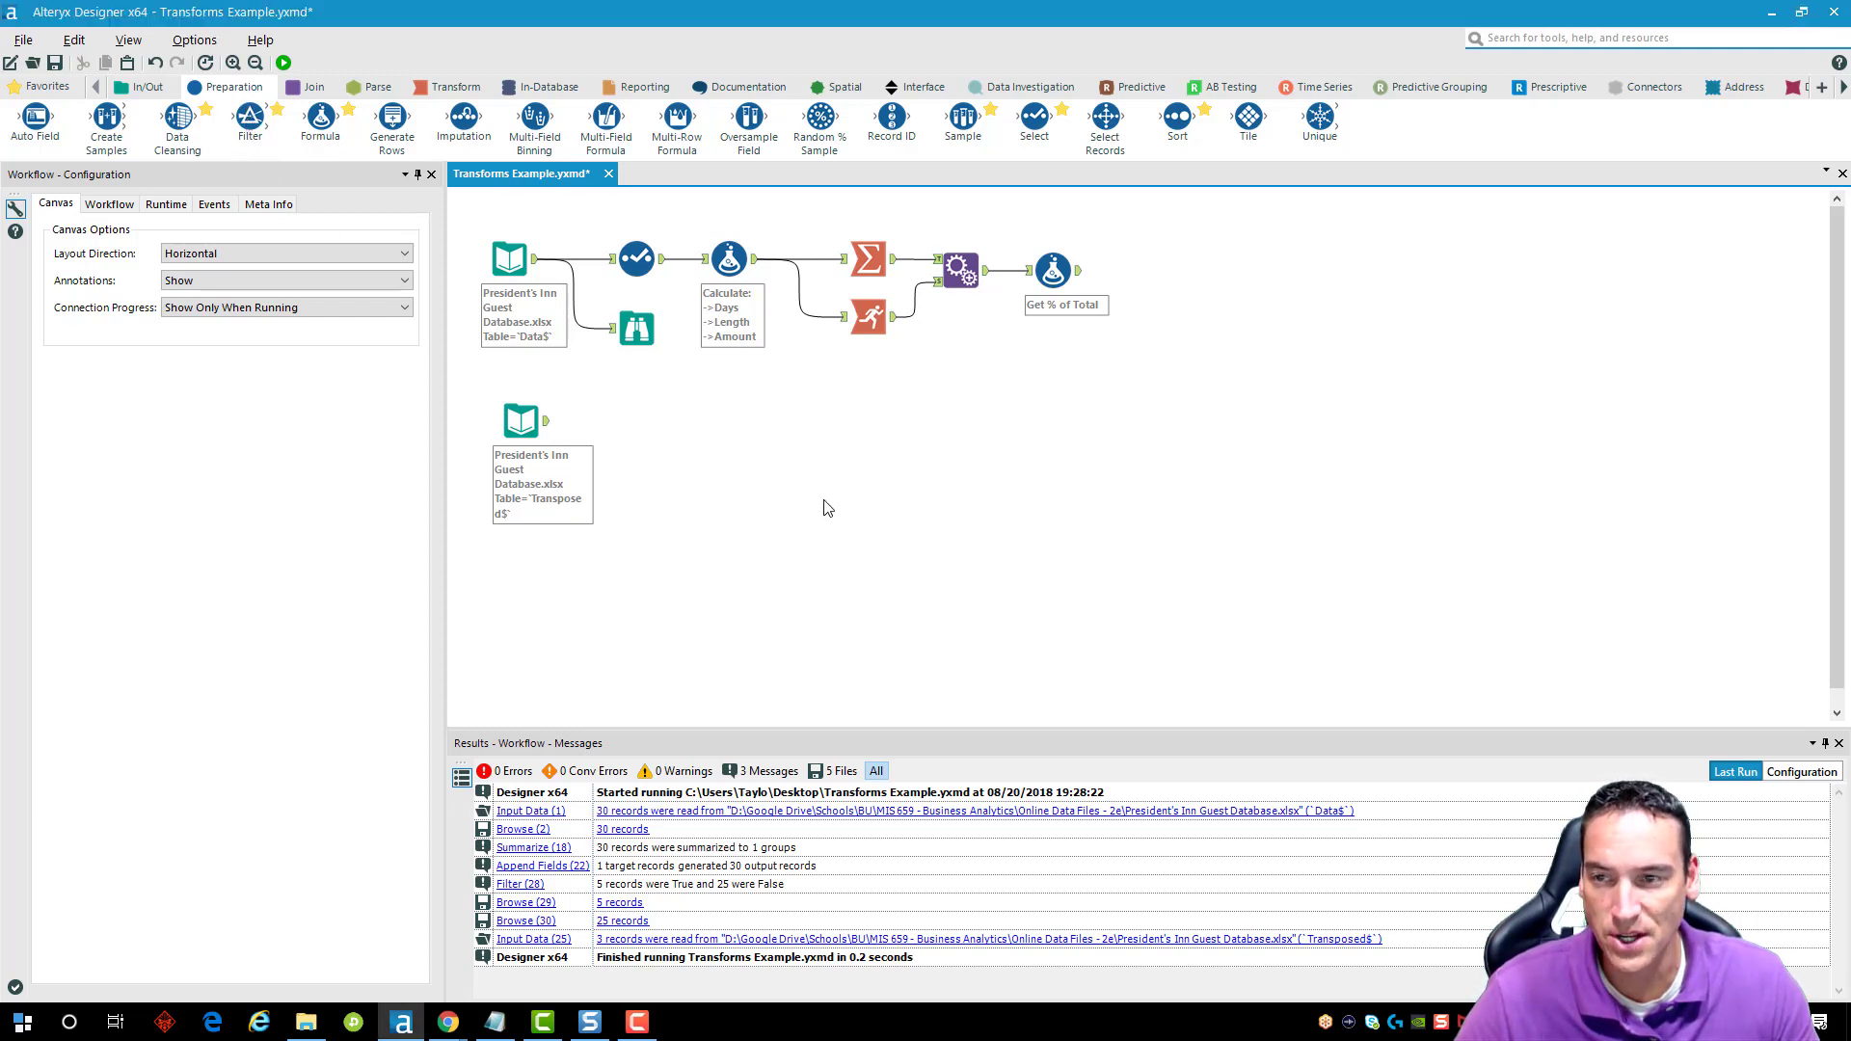
left_click_drag(249, 121, 1159, 270)
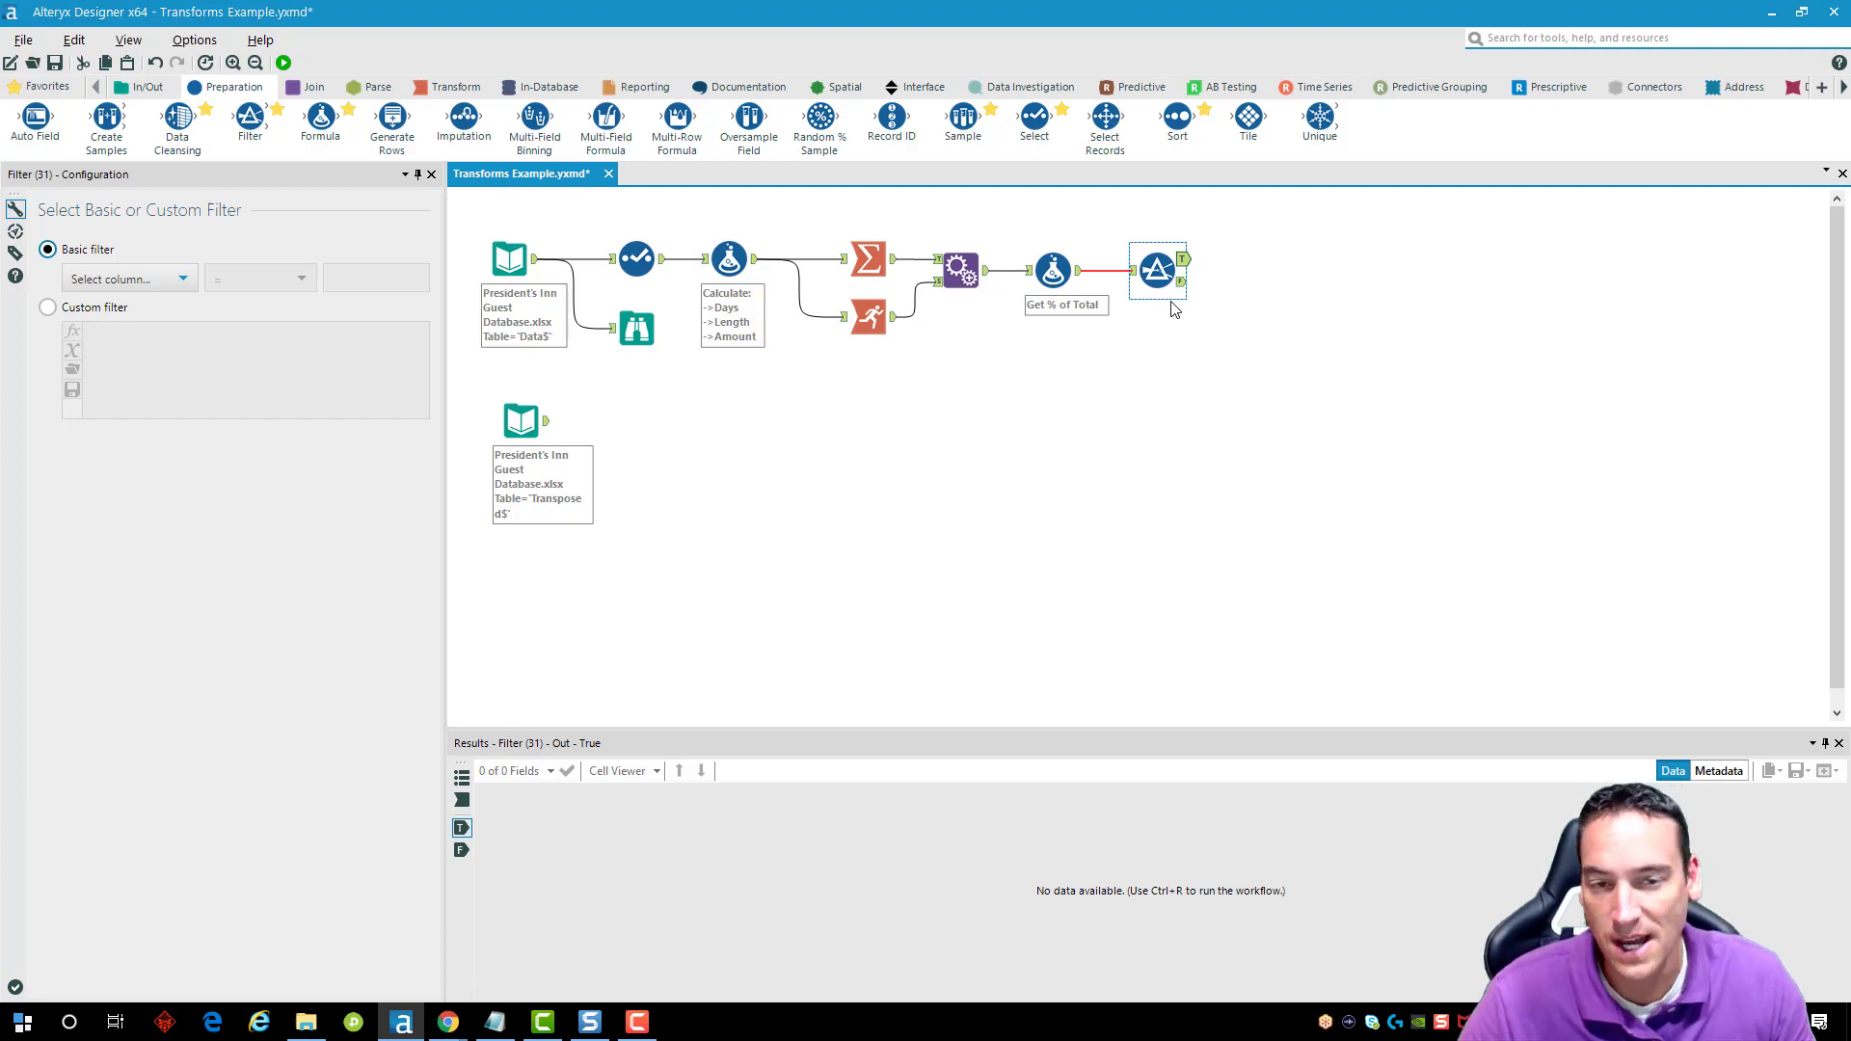
left_click_drag(1158, 271, 1169, 376)
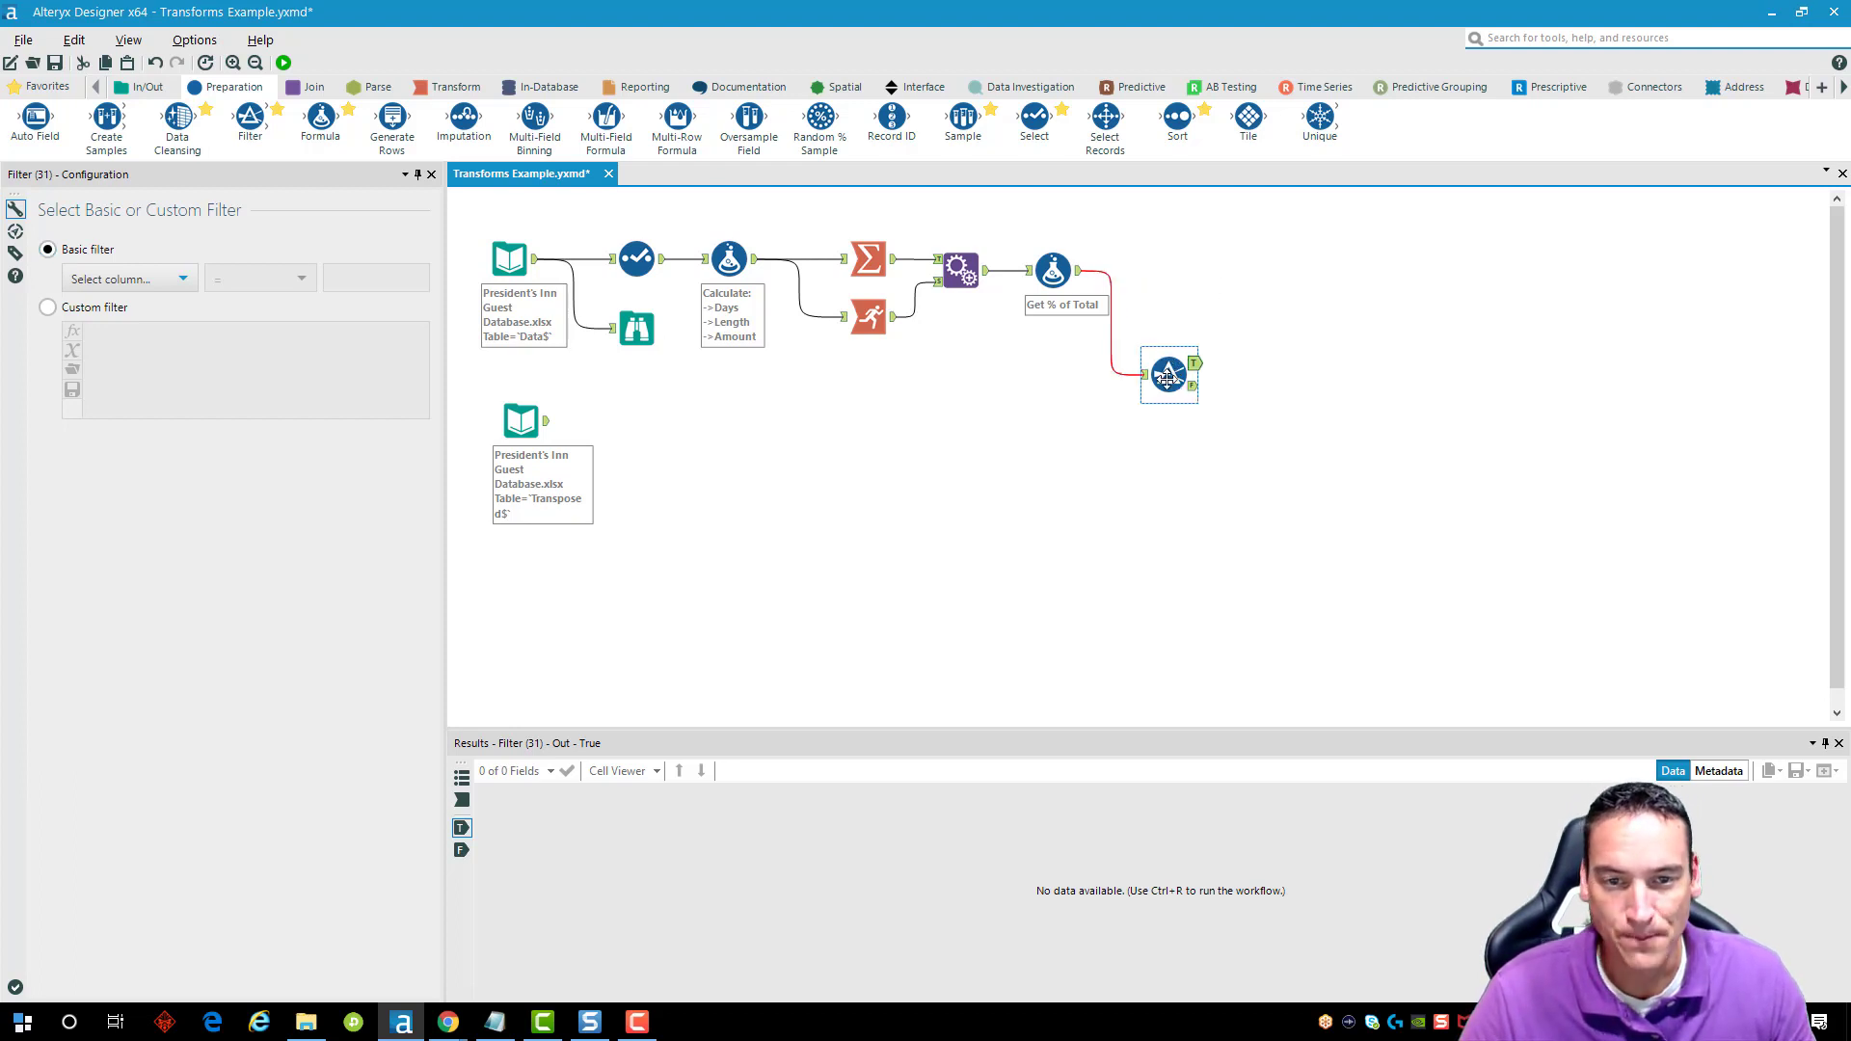
left_click(1081, 287)
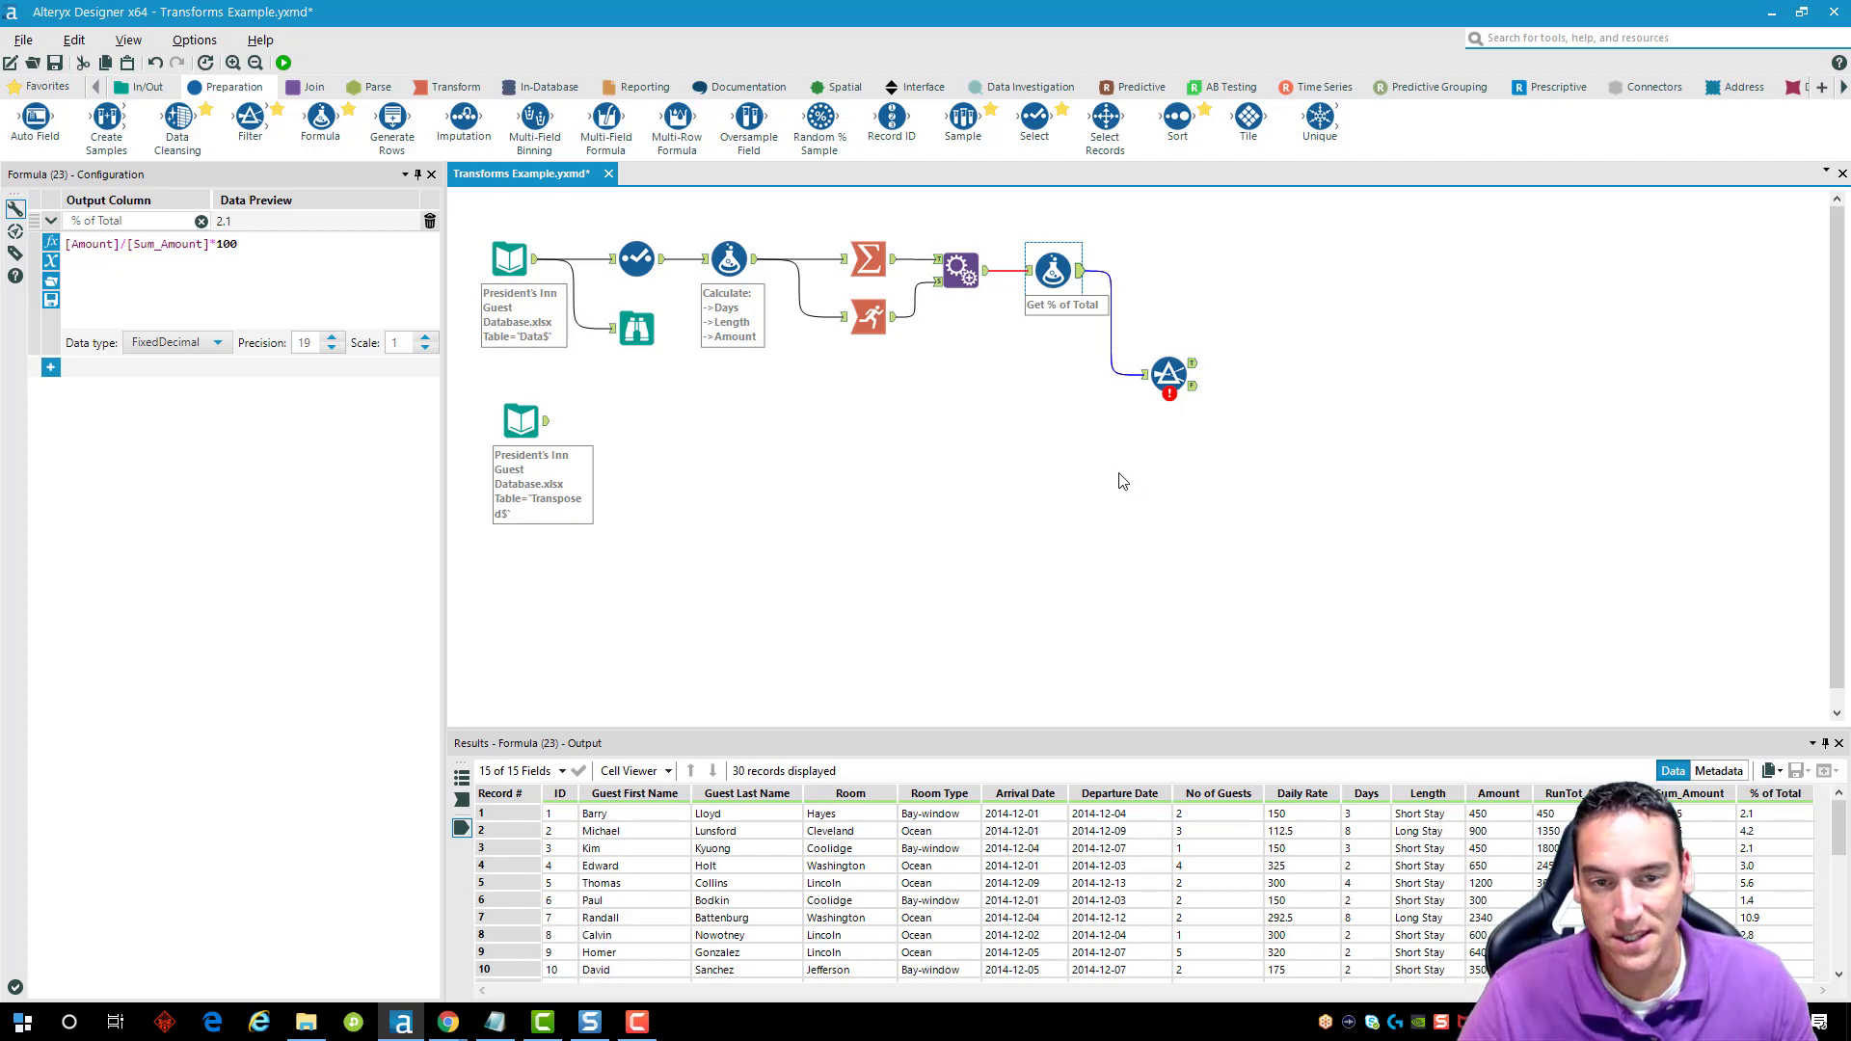
Set the filter condition to Days >= 5 and run the workflow.
left_click(1169, 374)
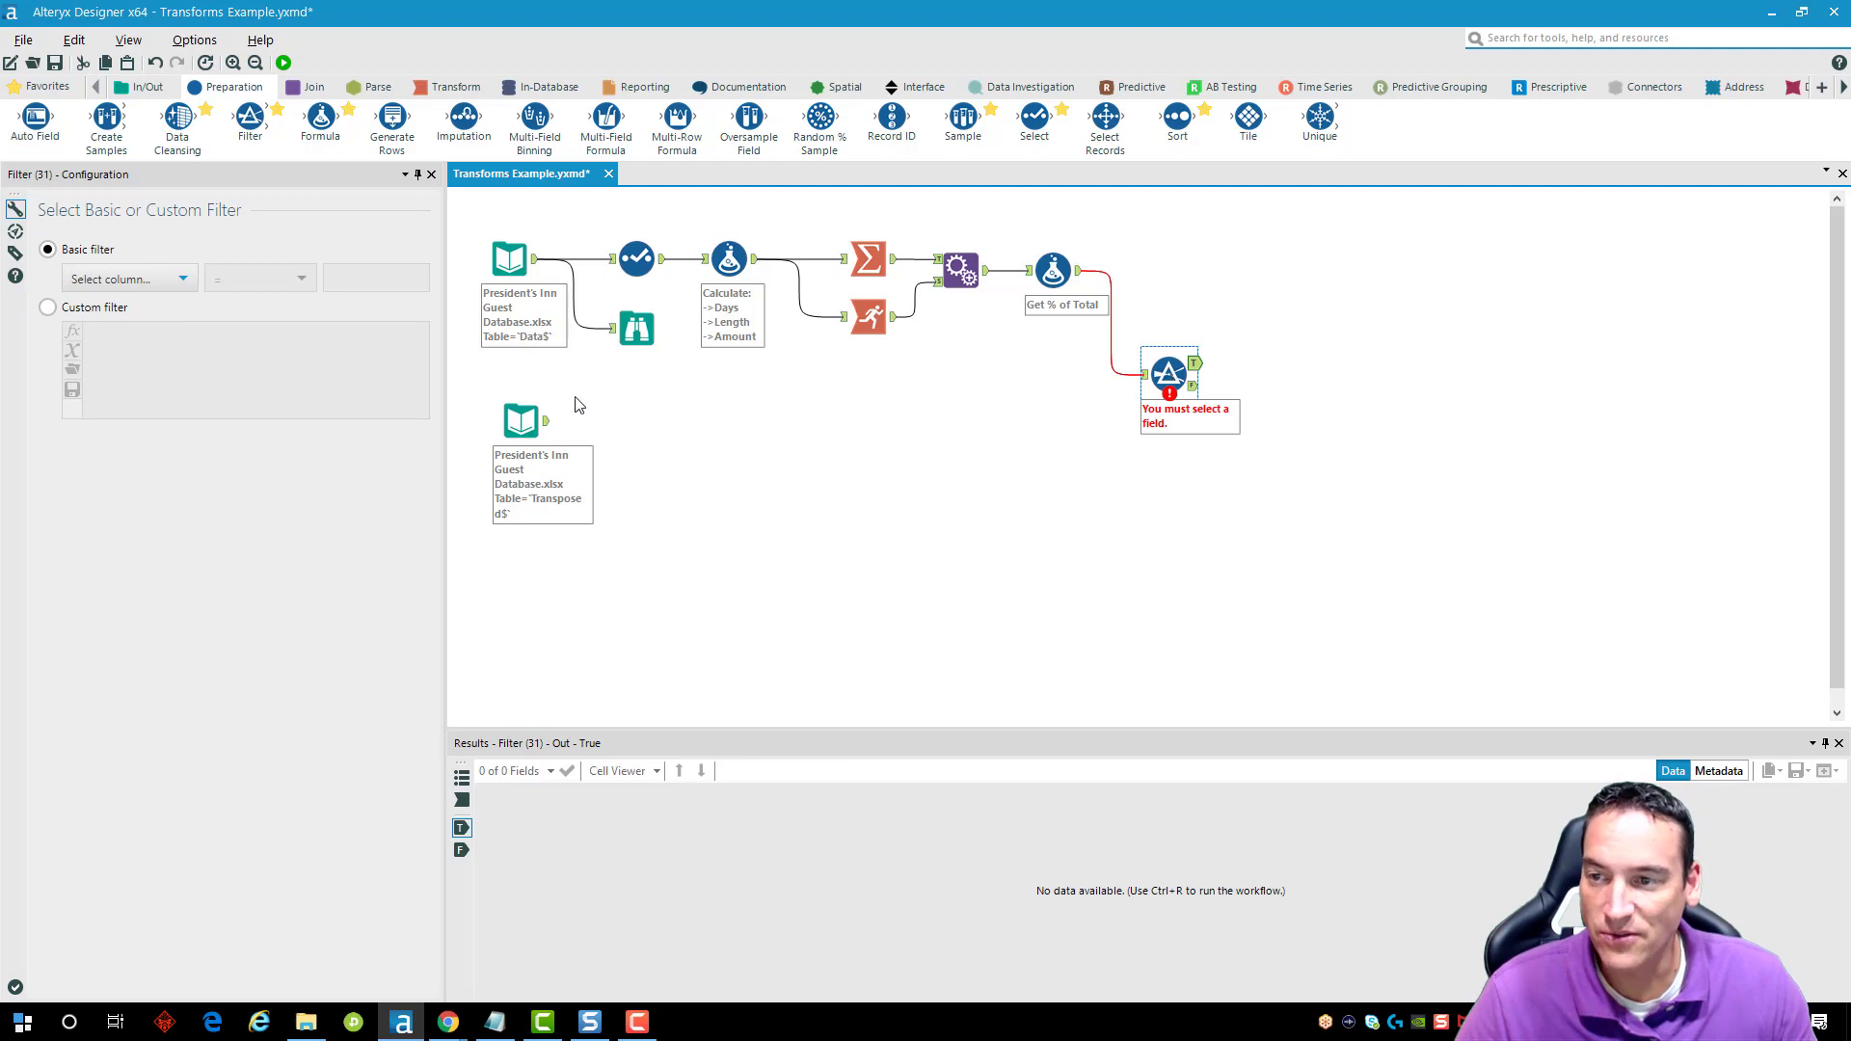
left_click(160, 287)
scroll(132, 417, "down", 2)
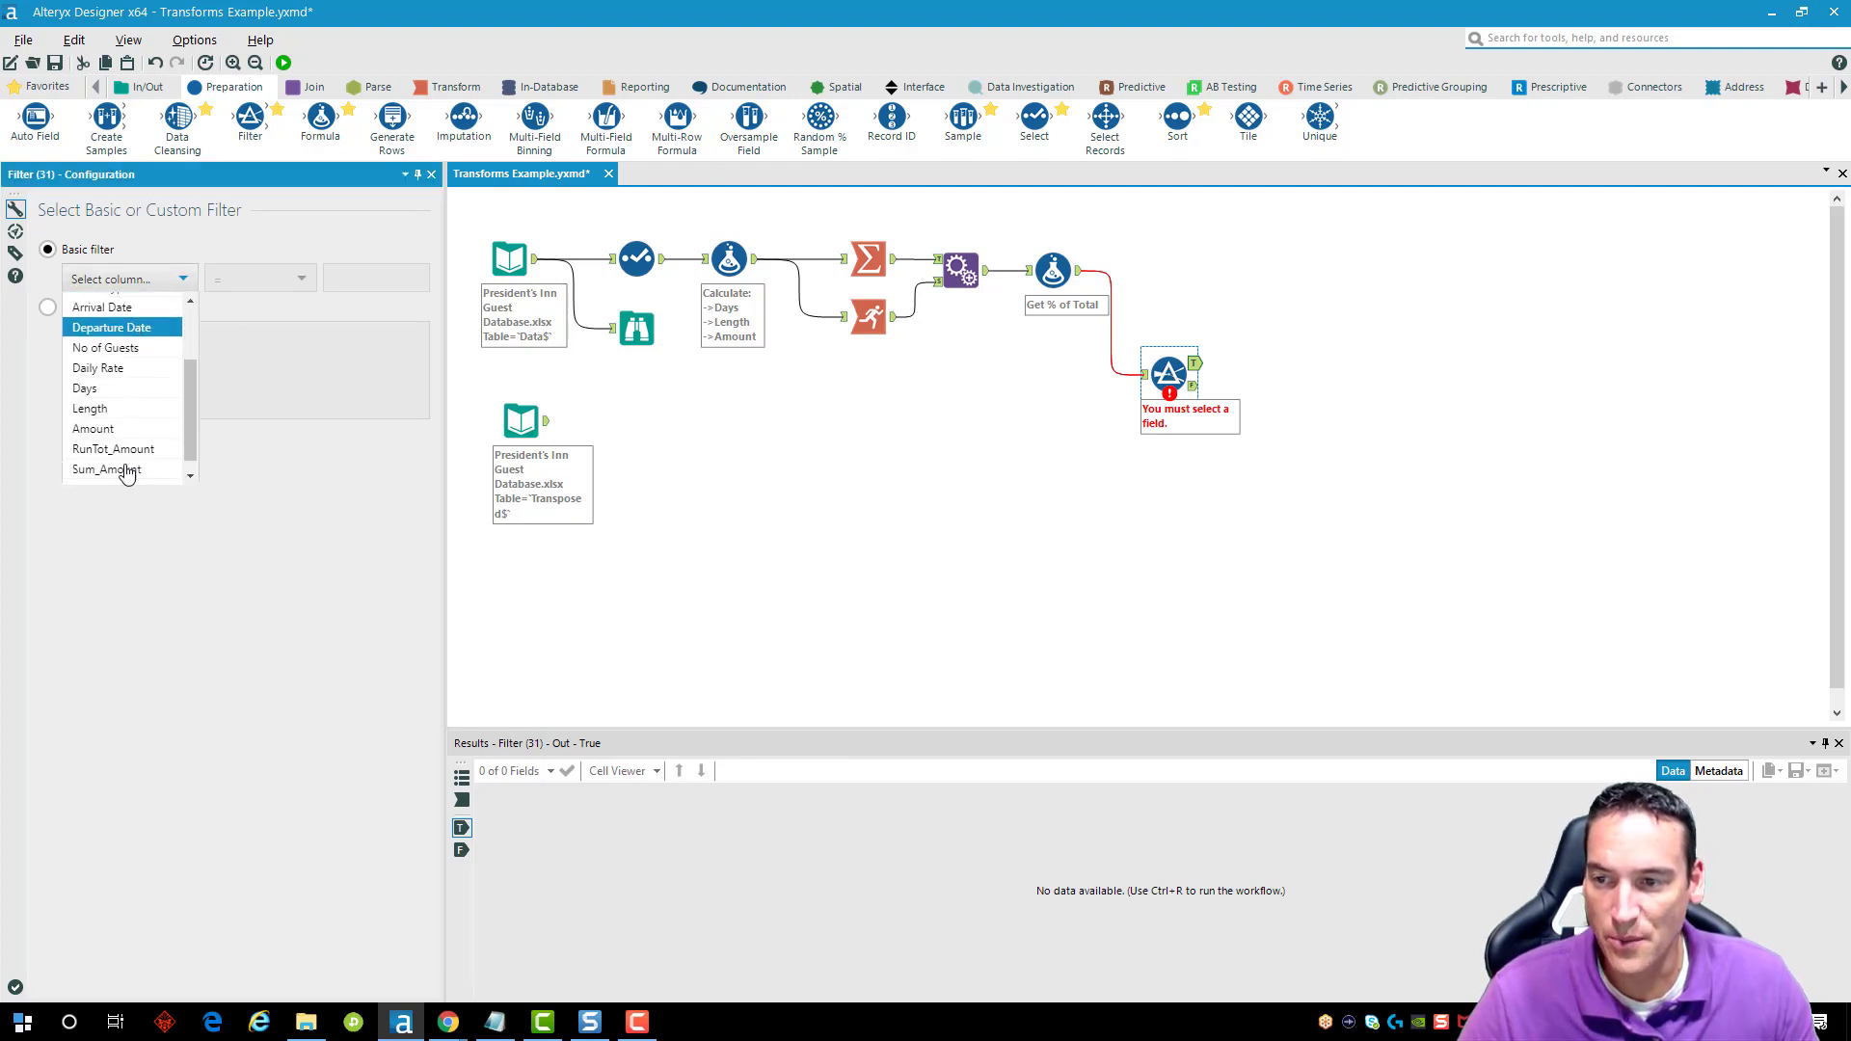
left_click(124, 392)
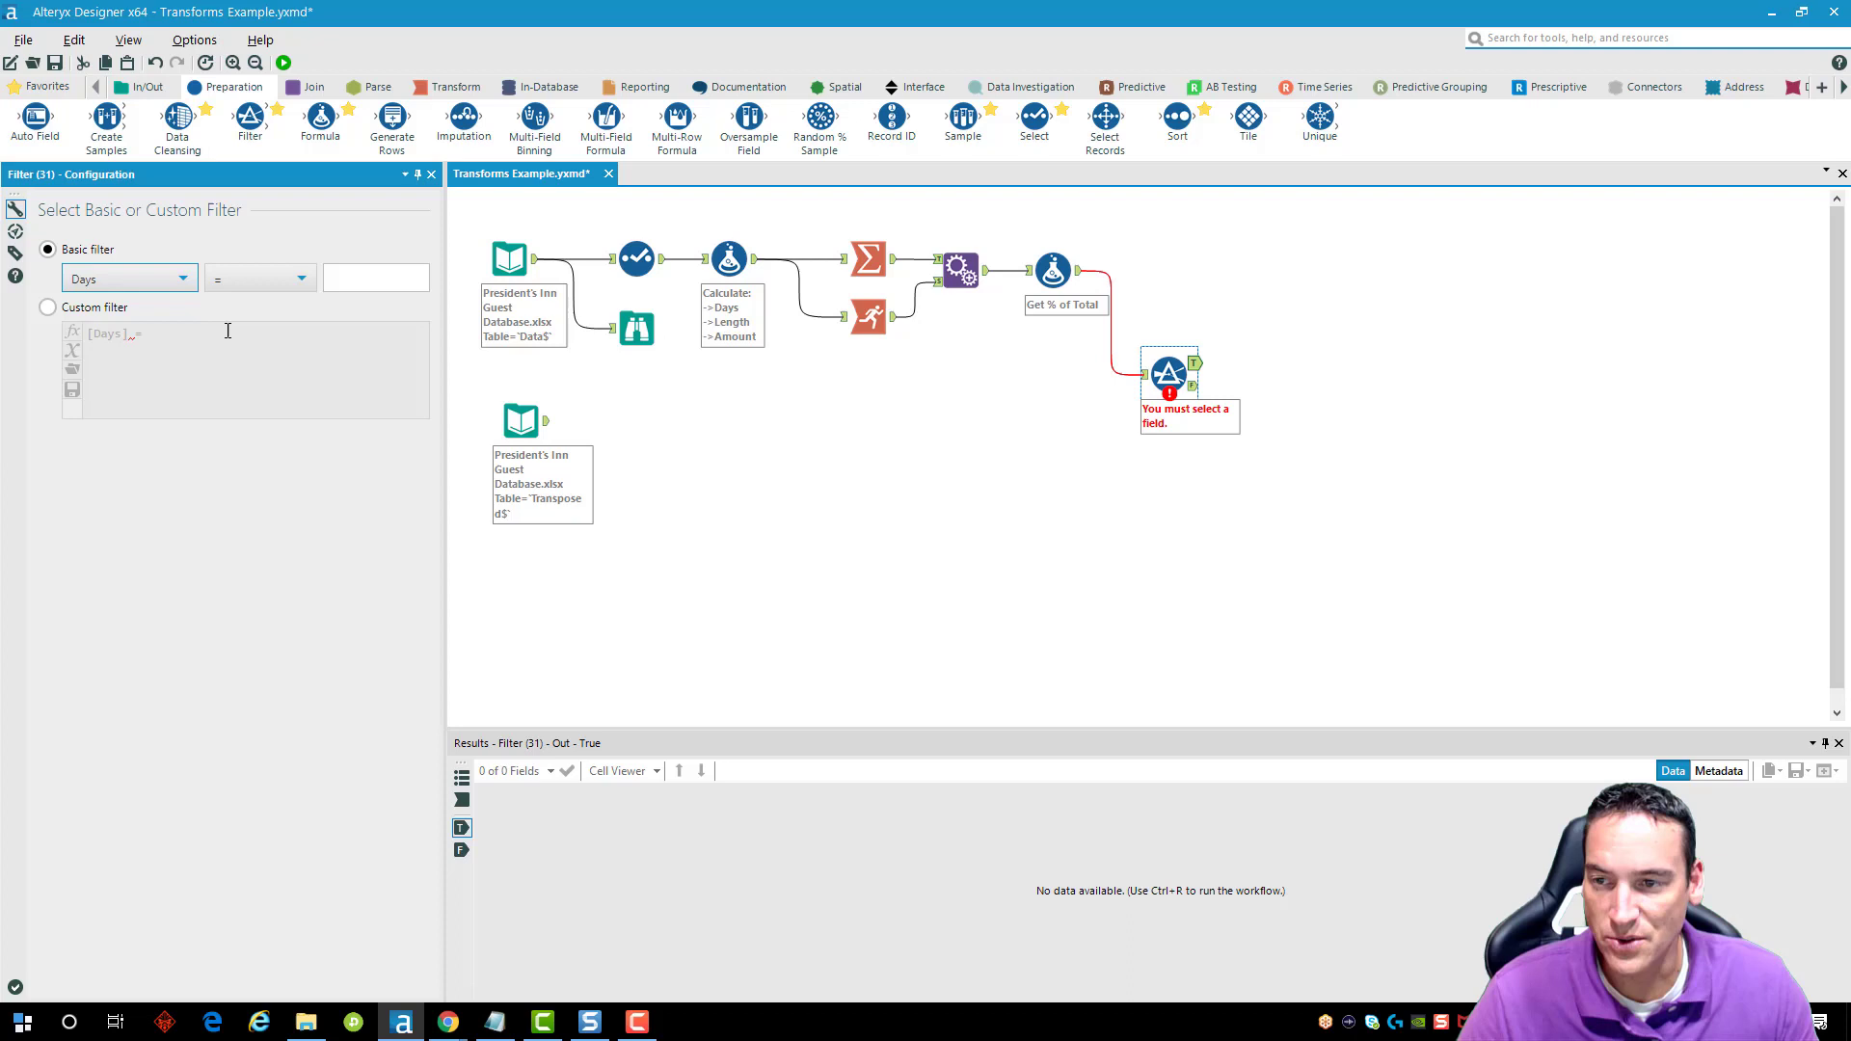
left_click(274, 284)
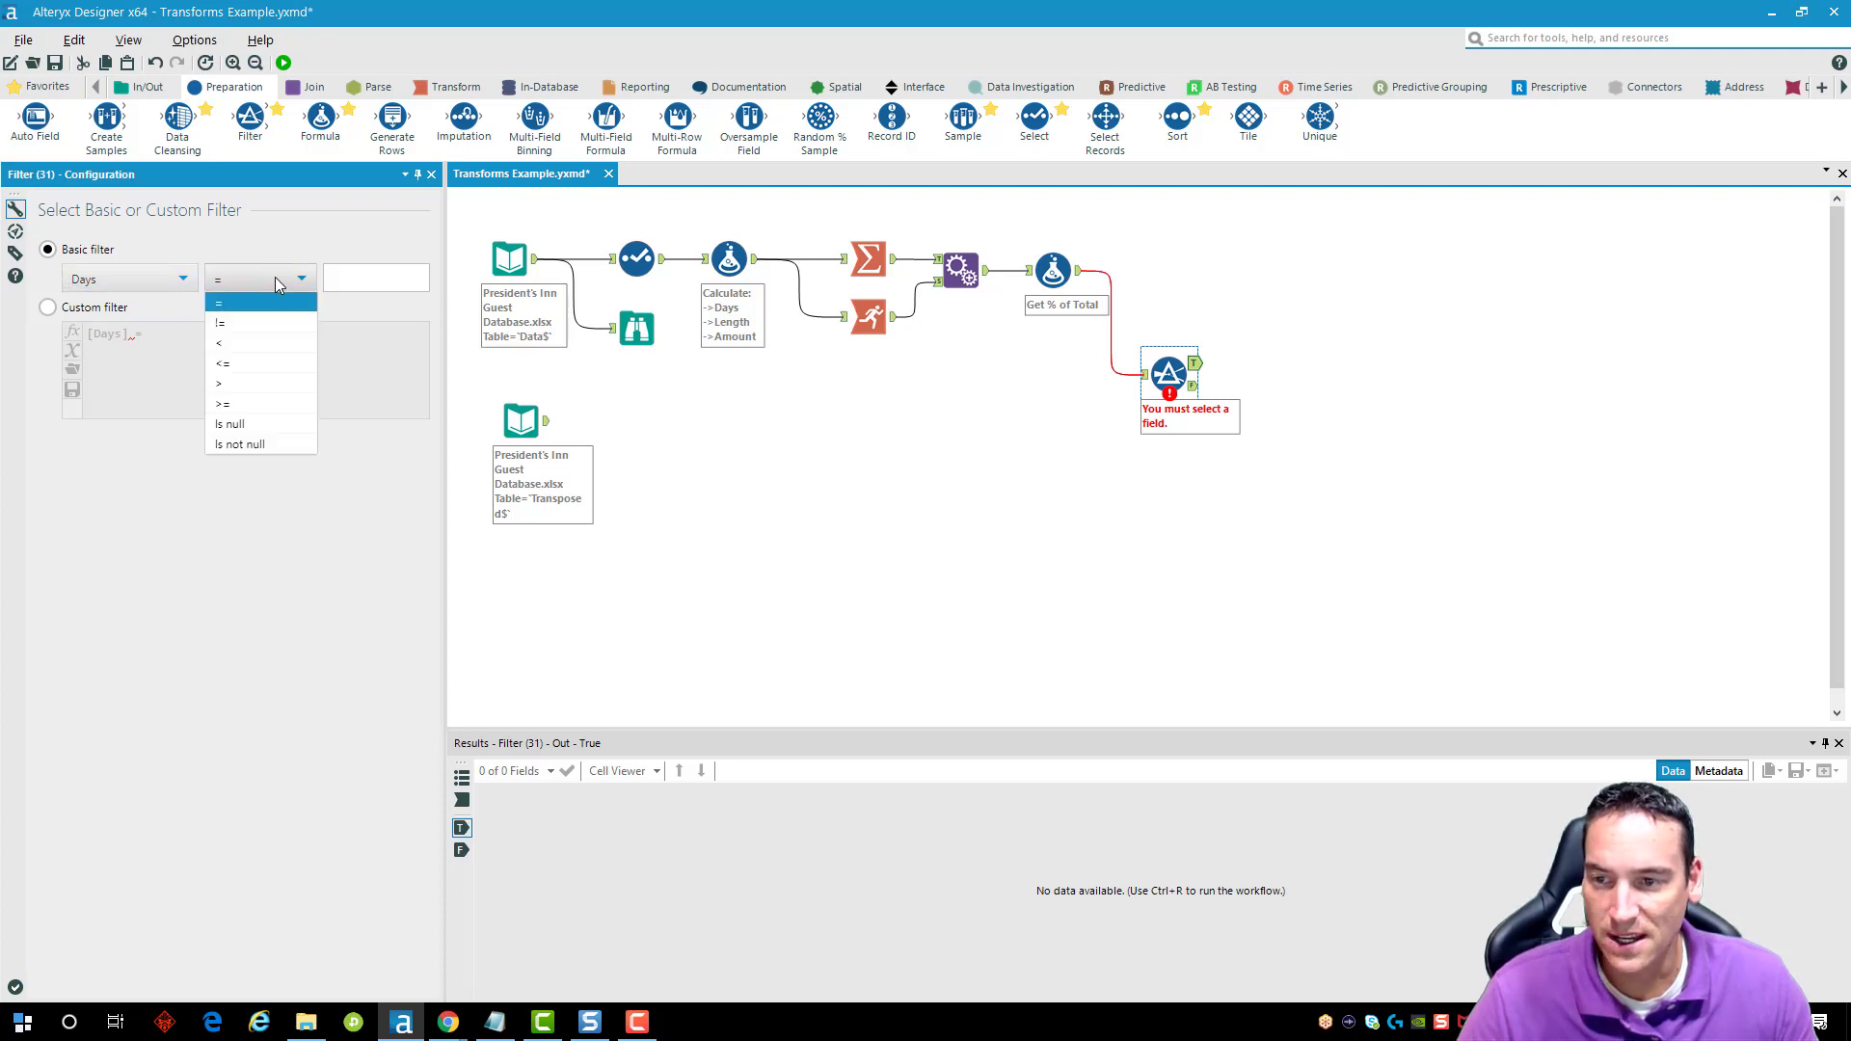
left_click(266, 404)
left_click(347, 280)
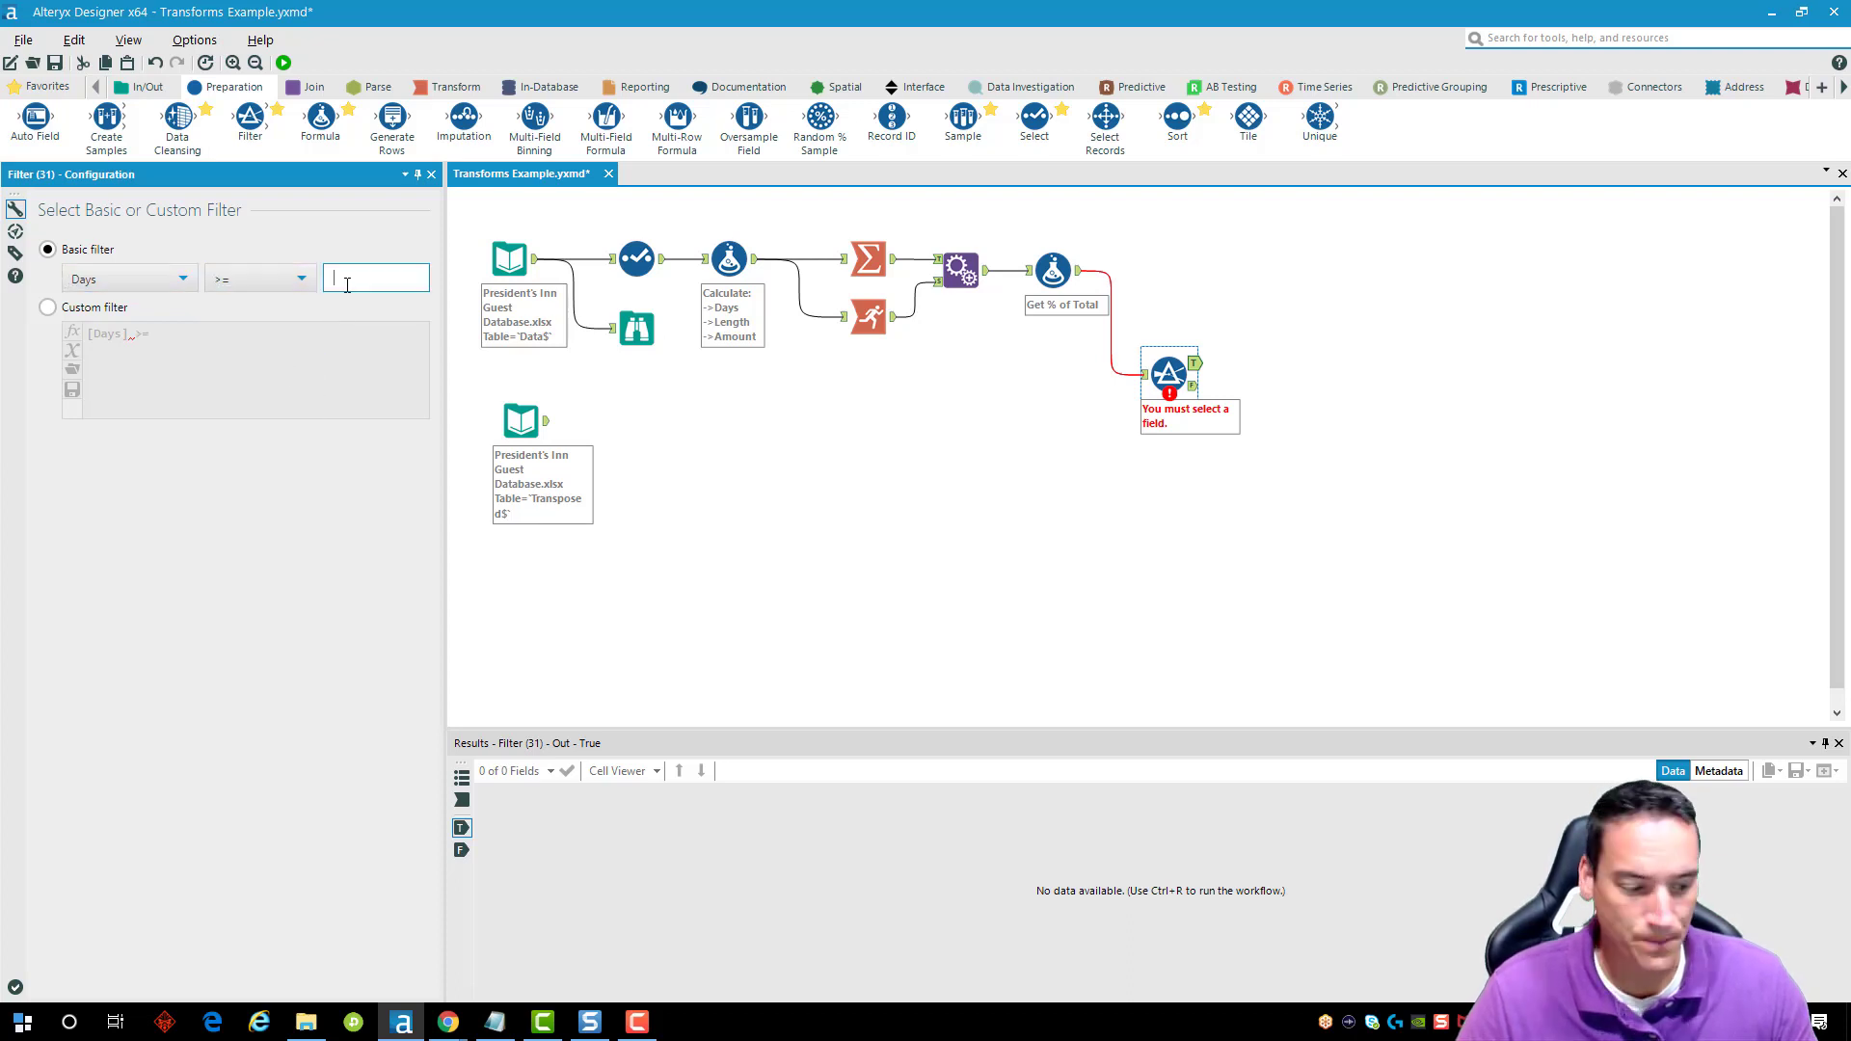
type("5")
left_click(863, 551)
key("ctrl+r")
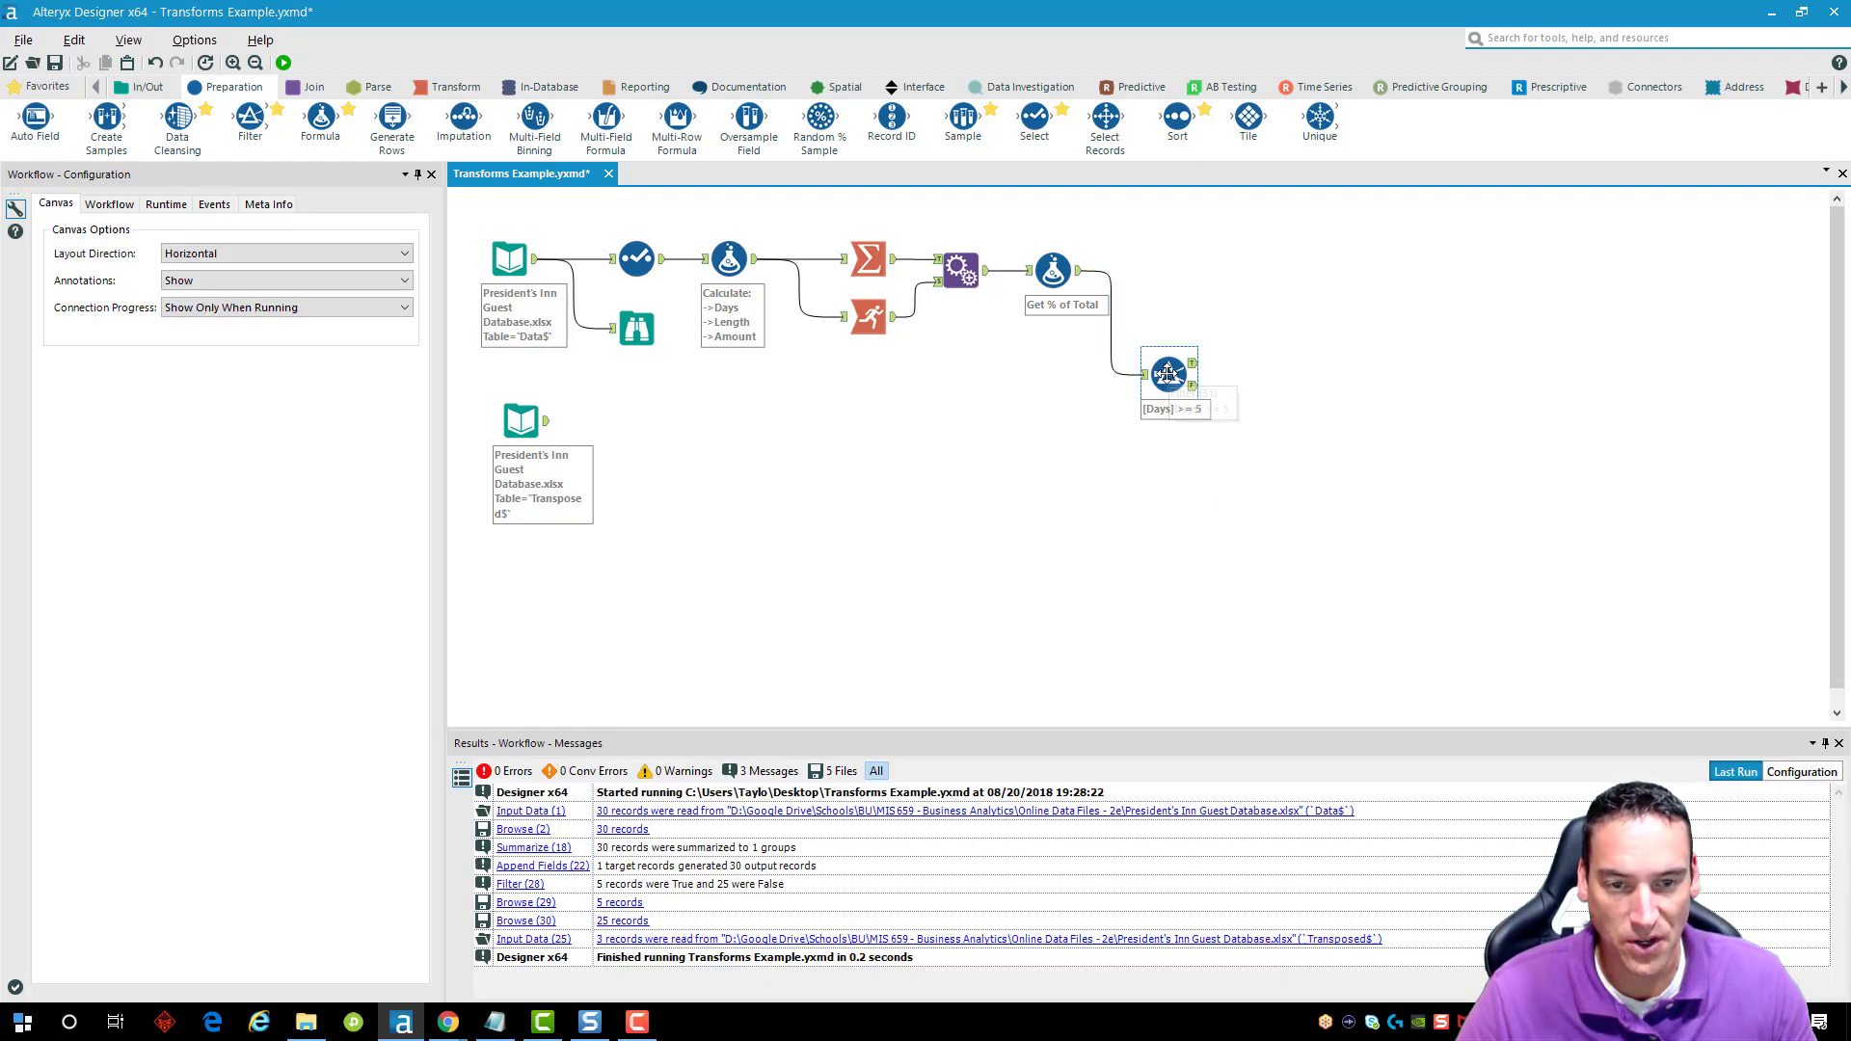
Add Browse viewers to both Filter outputs and run the workflow.
left_click(1173, 379)
right_click(1173, 379)
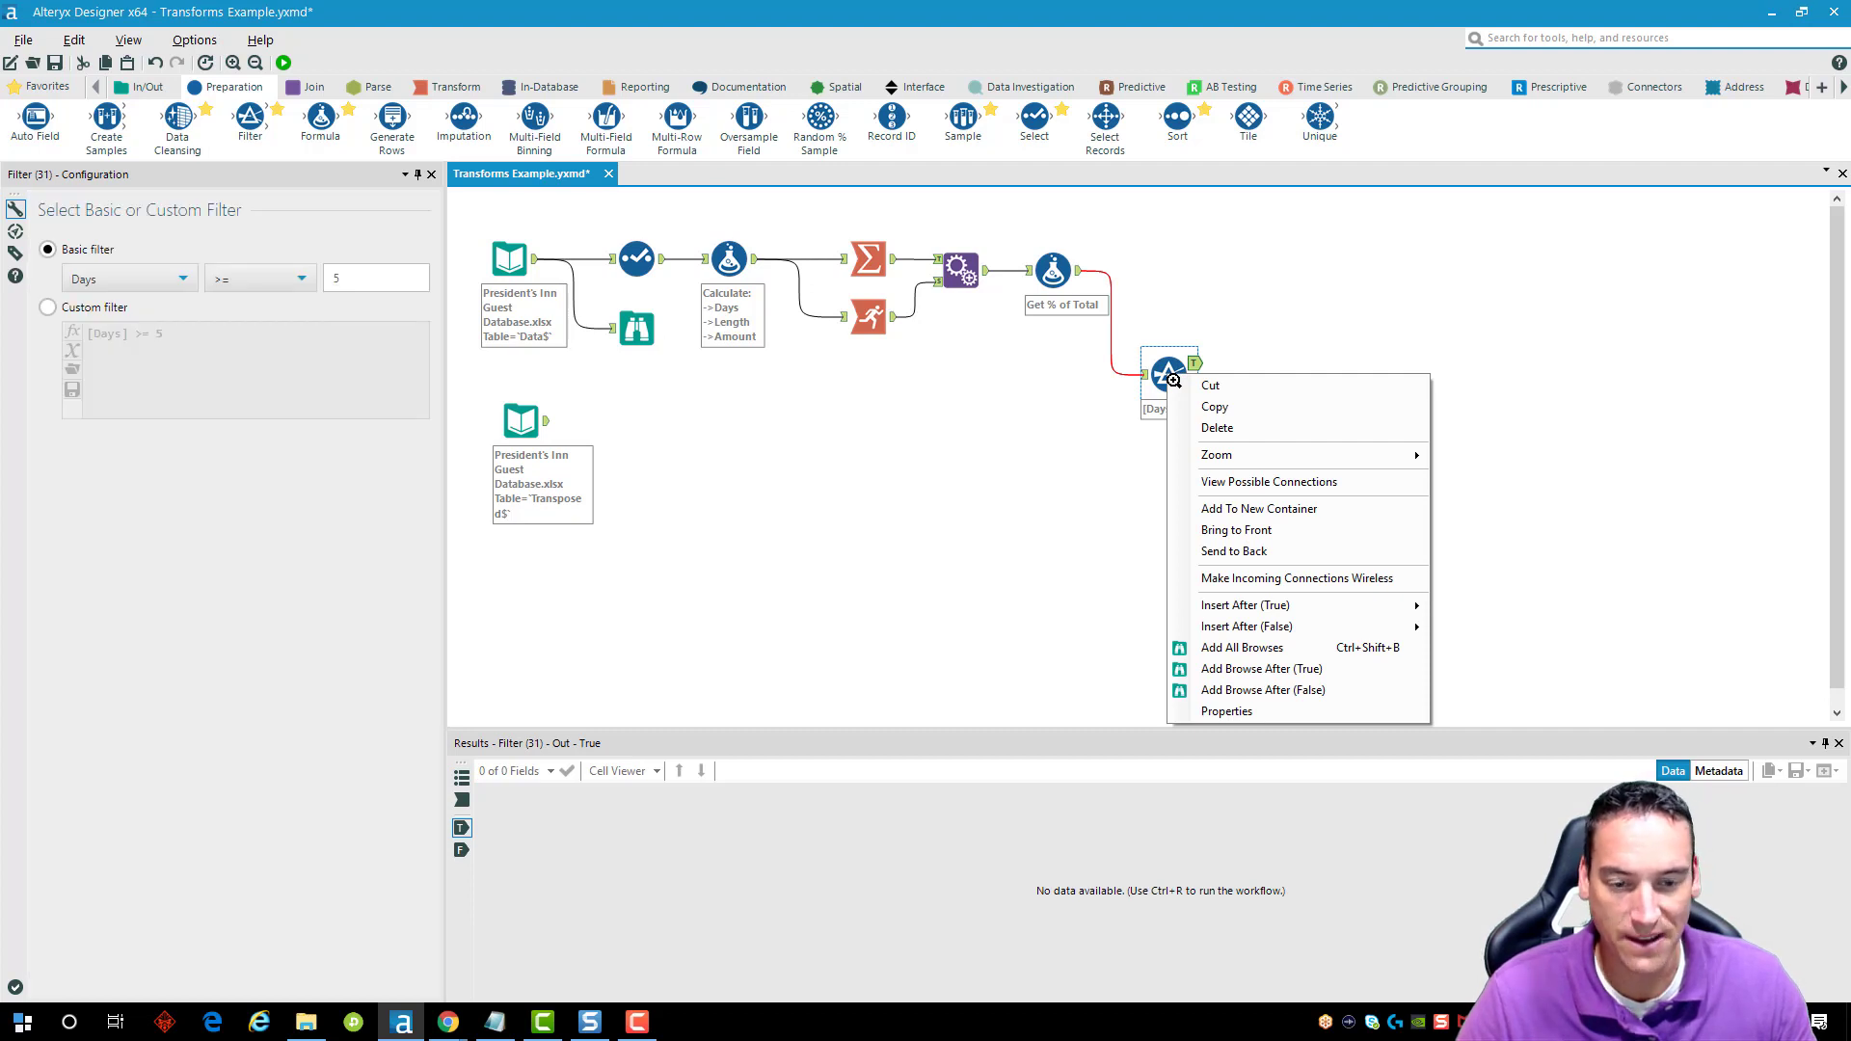
left_click(1251, 649)
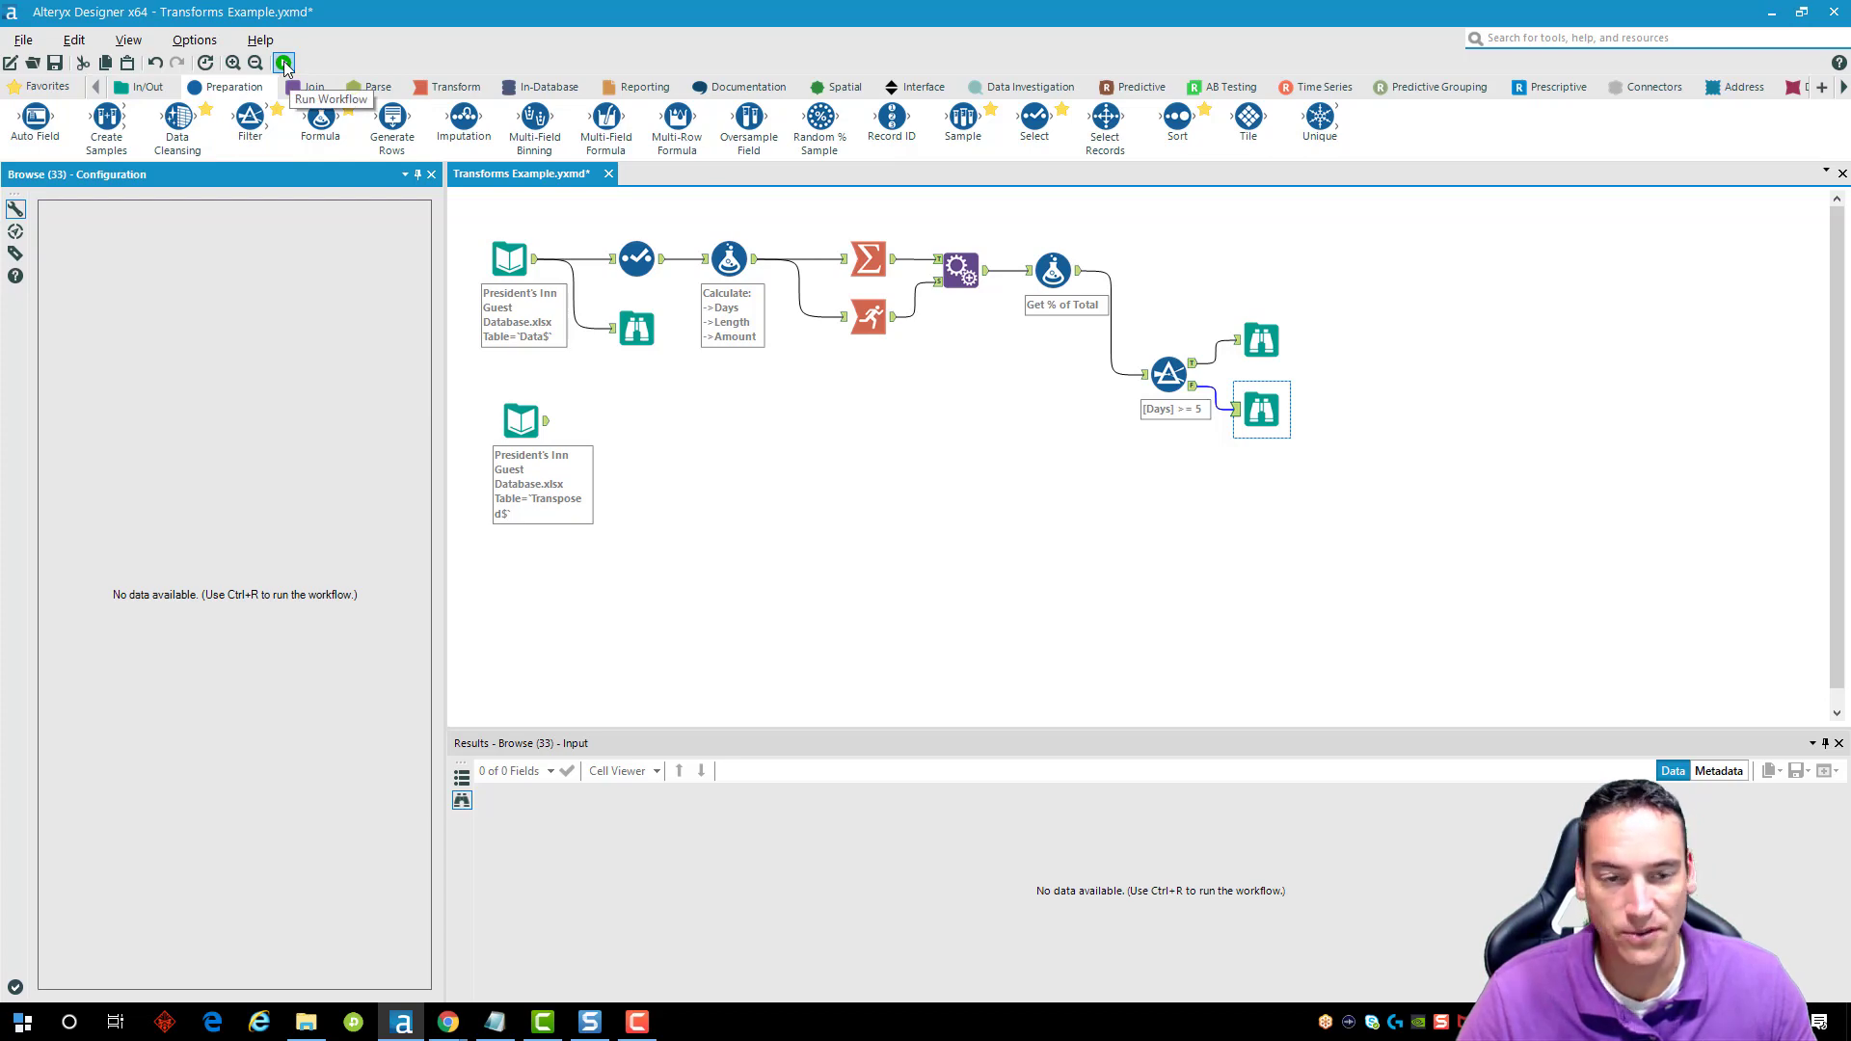
left_click(285, 65)
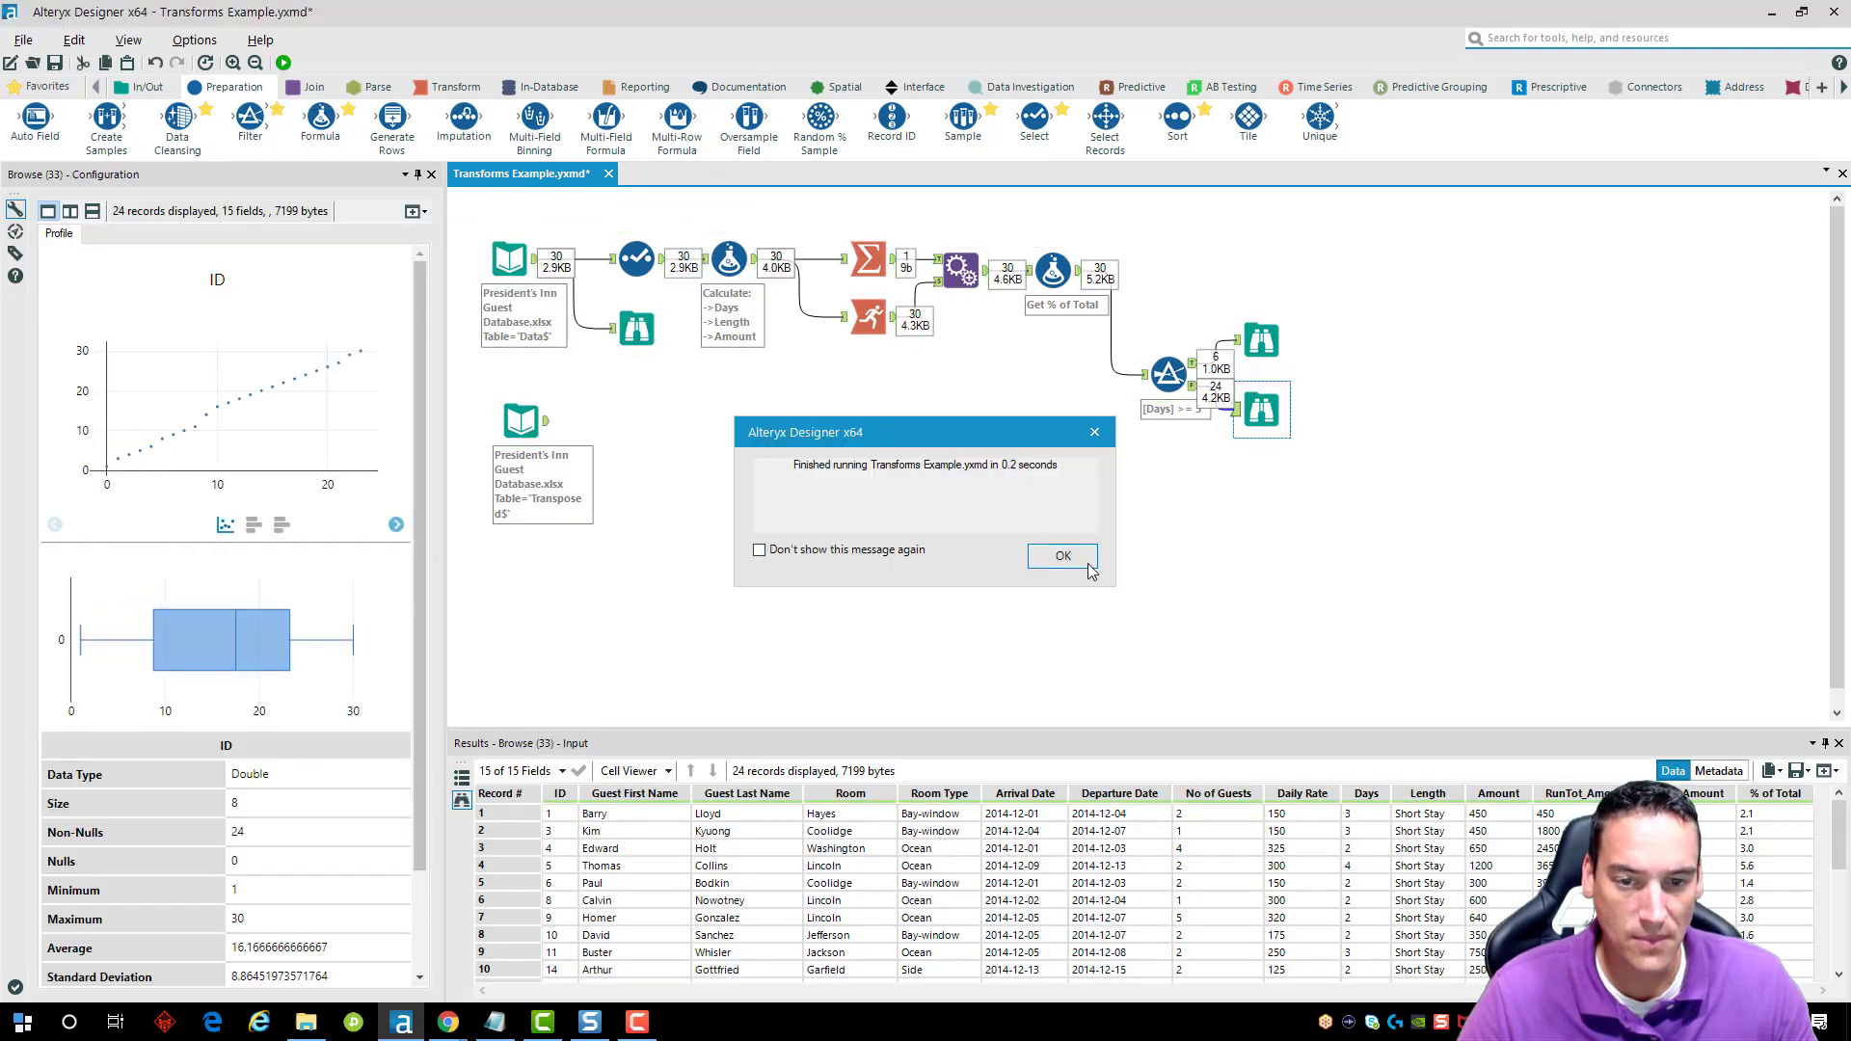
Inspect the results: 6 records pass Days >= 5 and 24 fail.
left_click(1062, 555)
left_click(1259, 355)
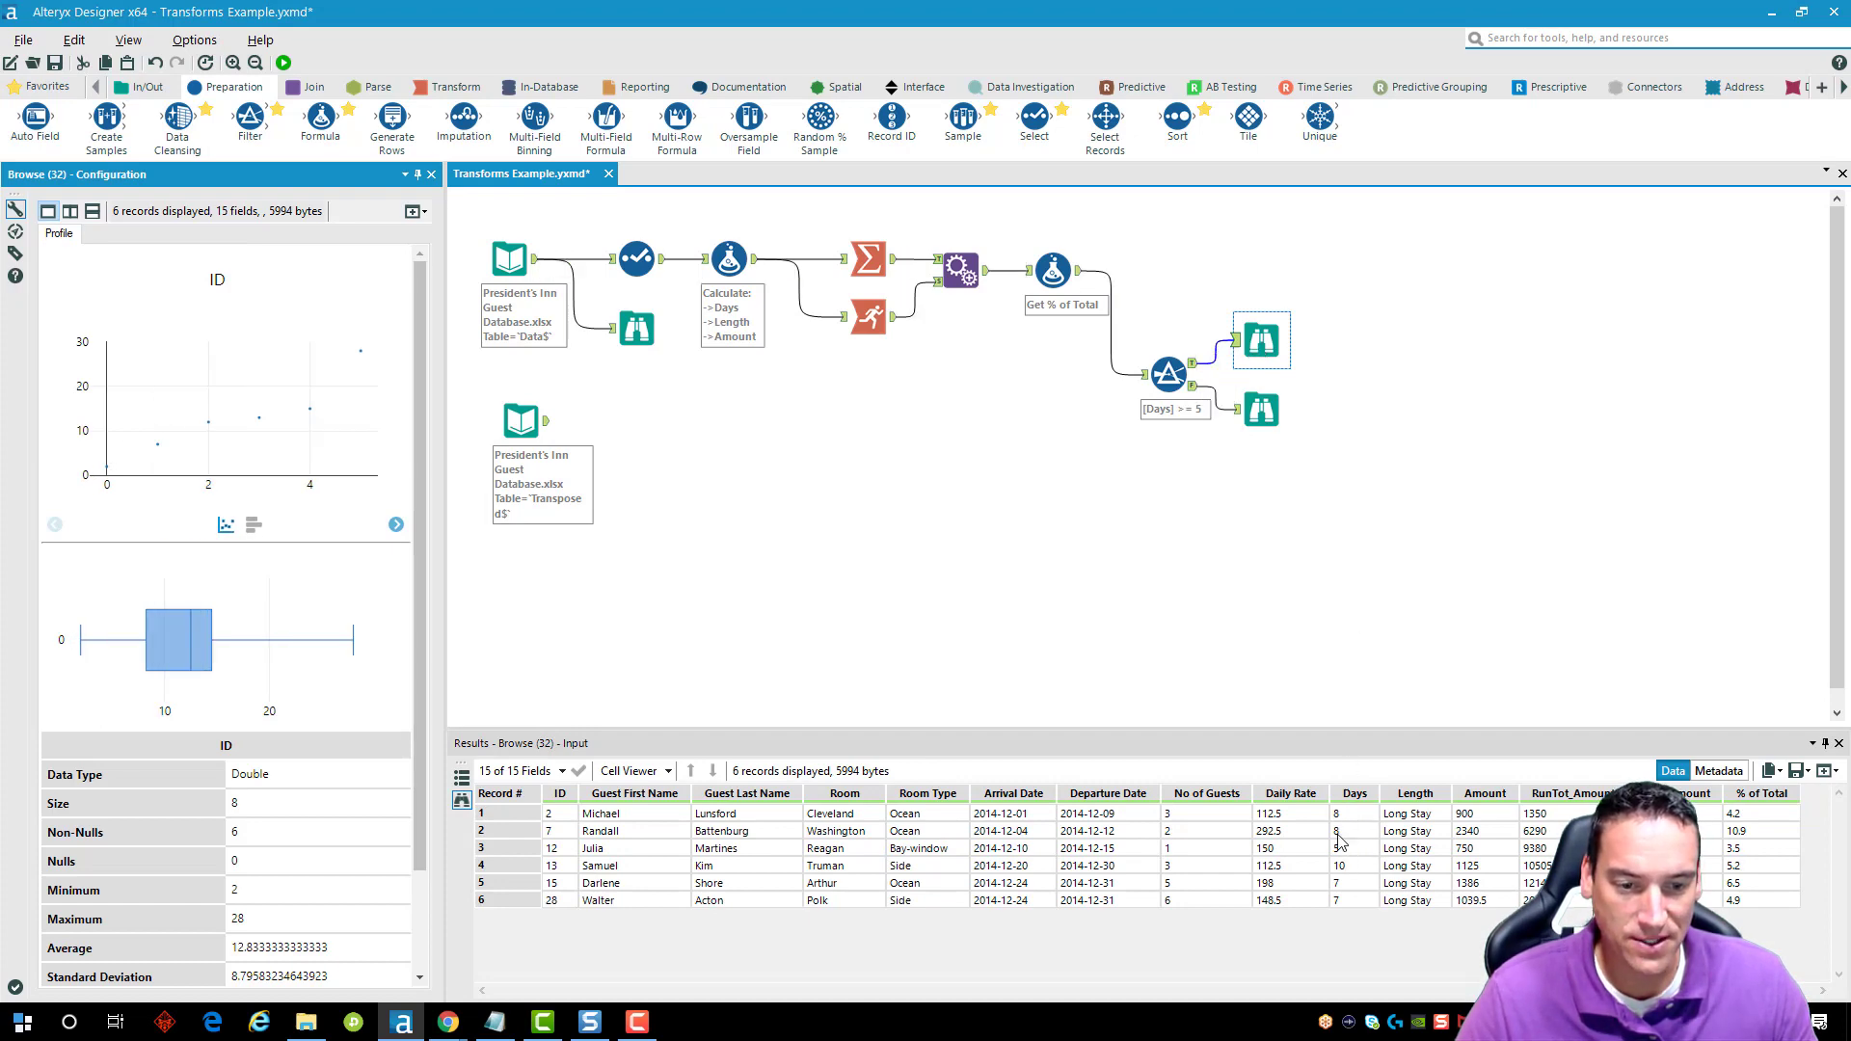
left_click(1266, 417)
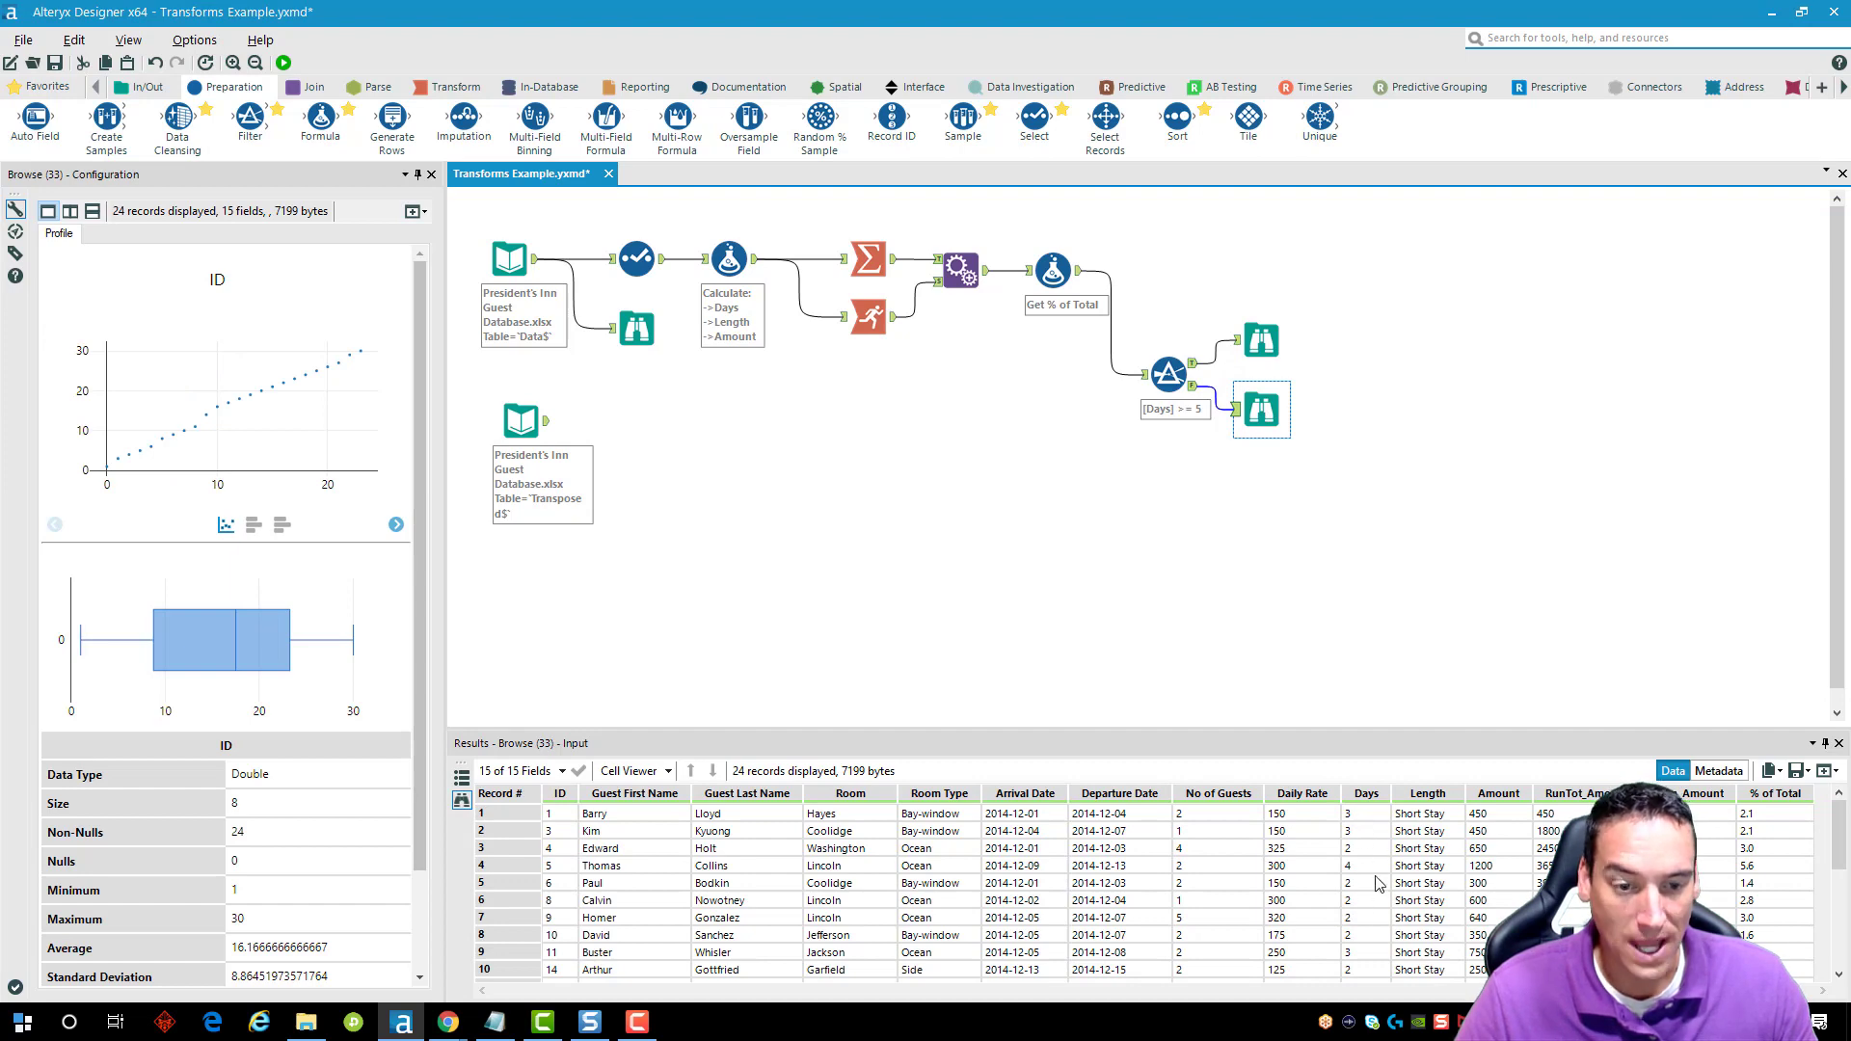
scroll(1367, 848, "down", 3)
left_click(1169, 372)
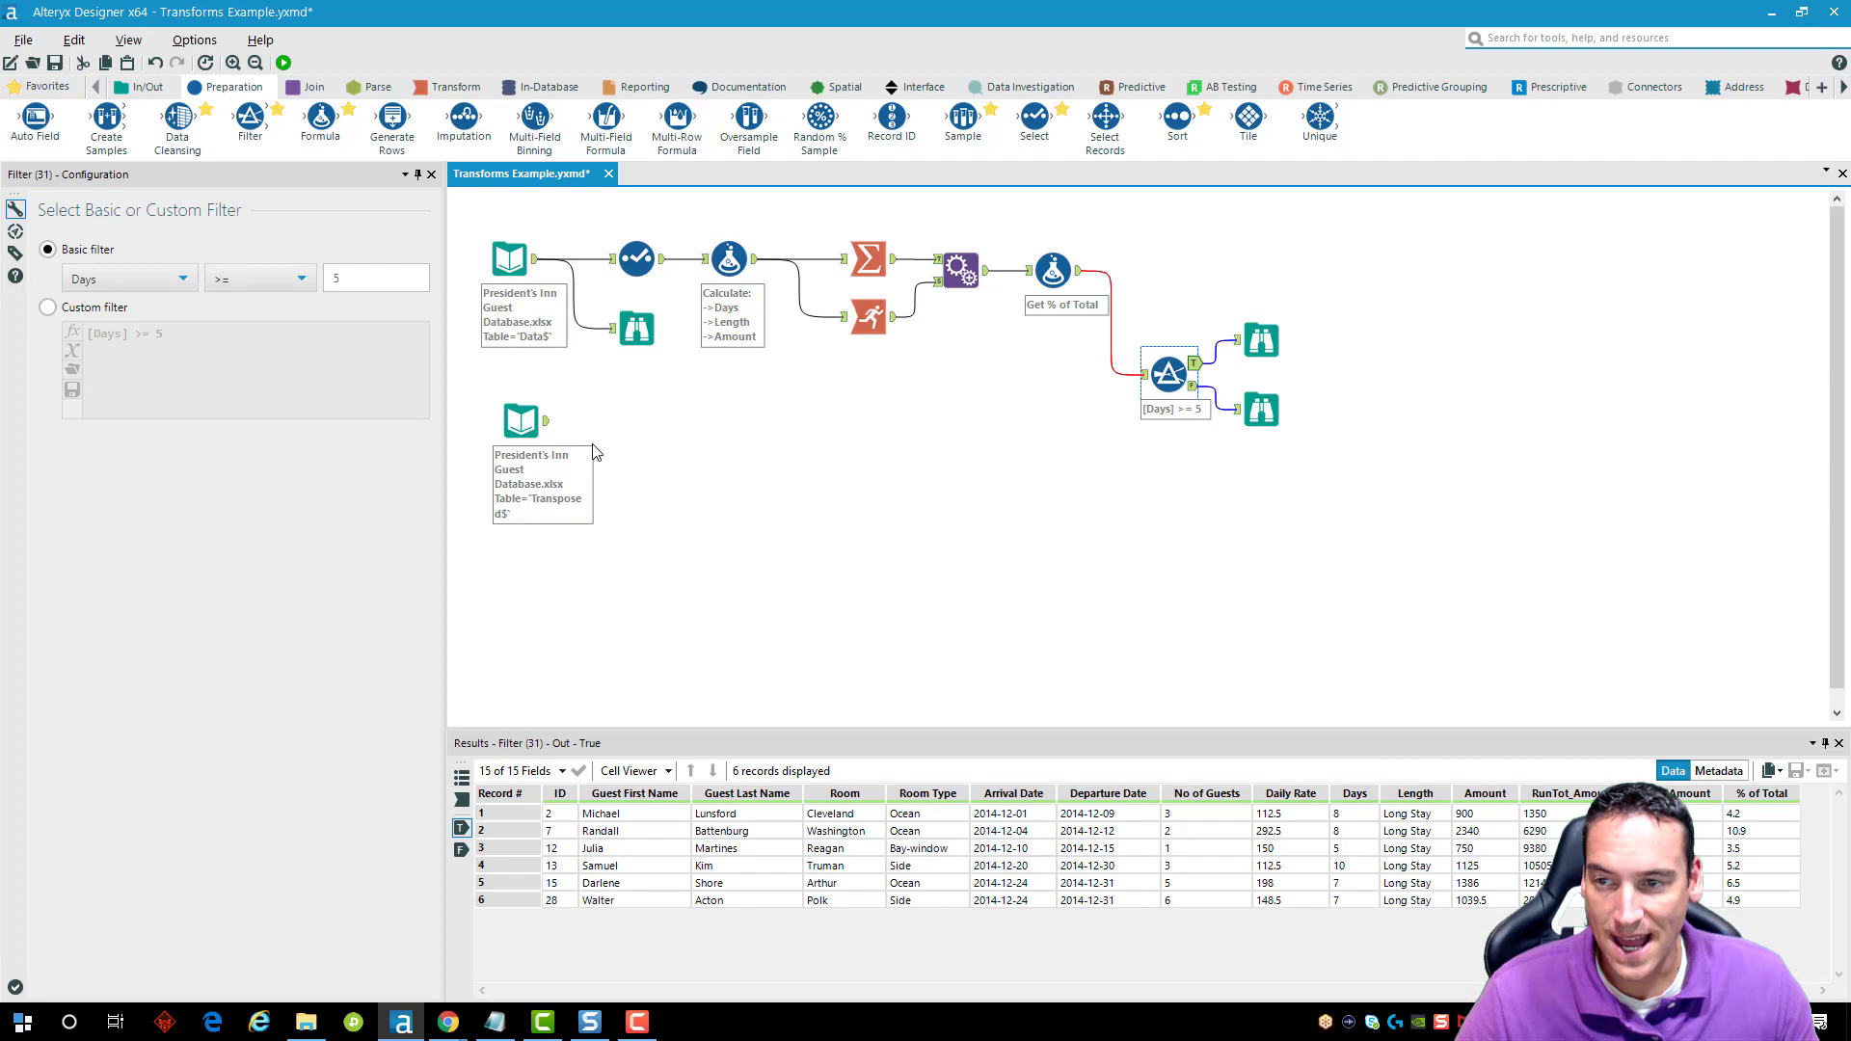
left_click(82, 315)
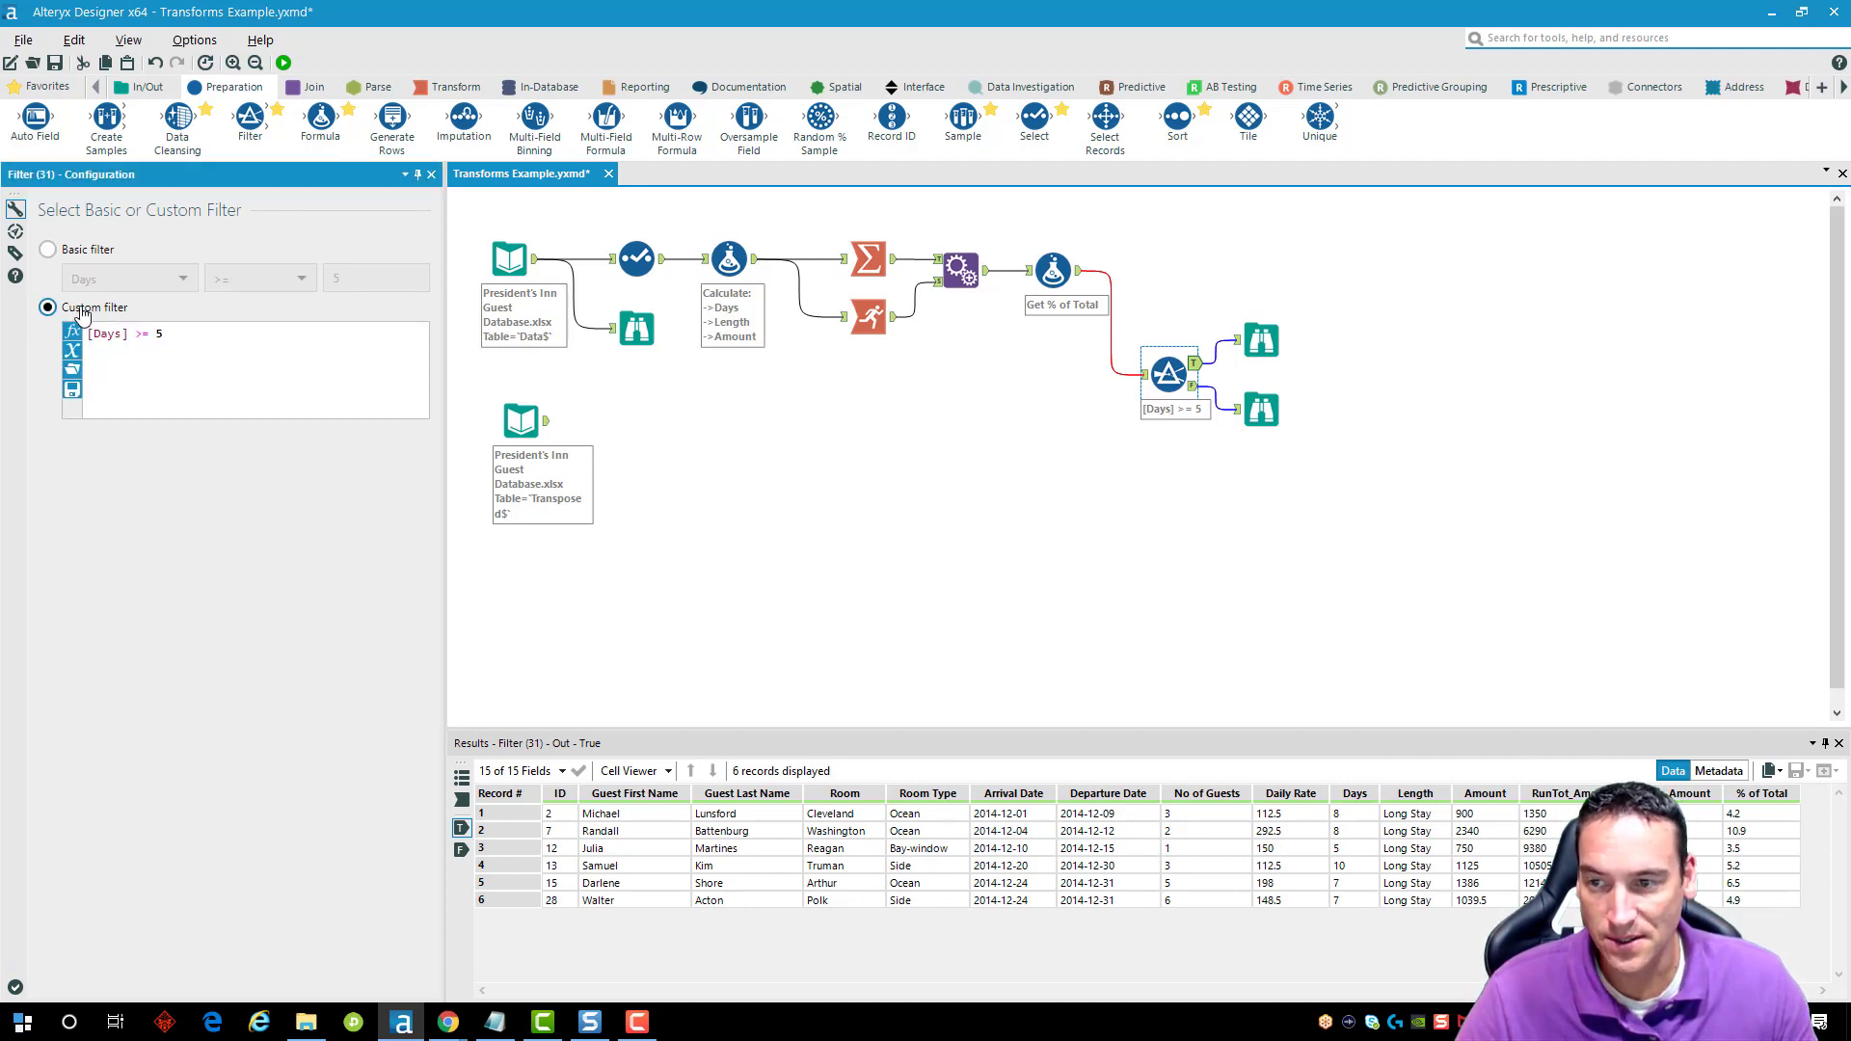
left_click(75, 251)
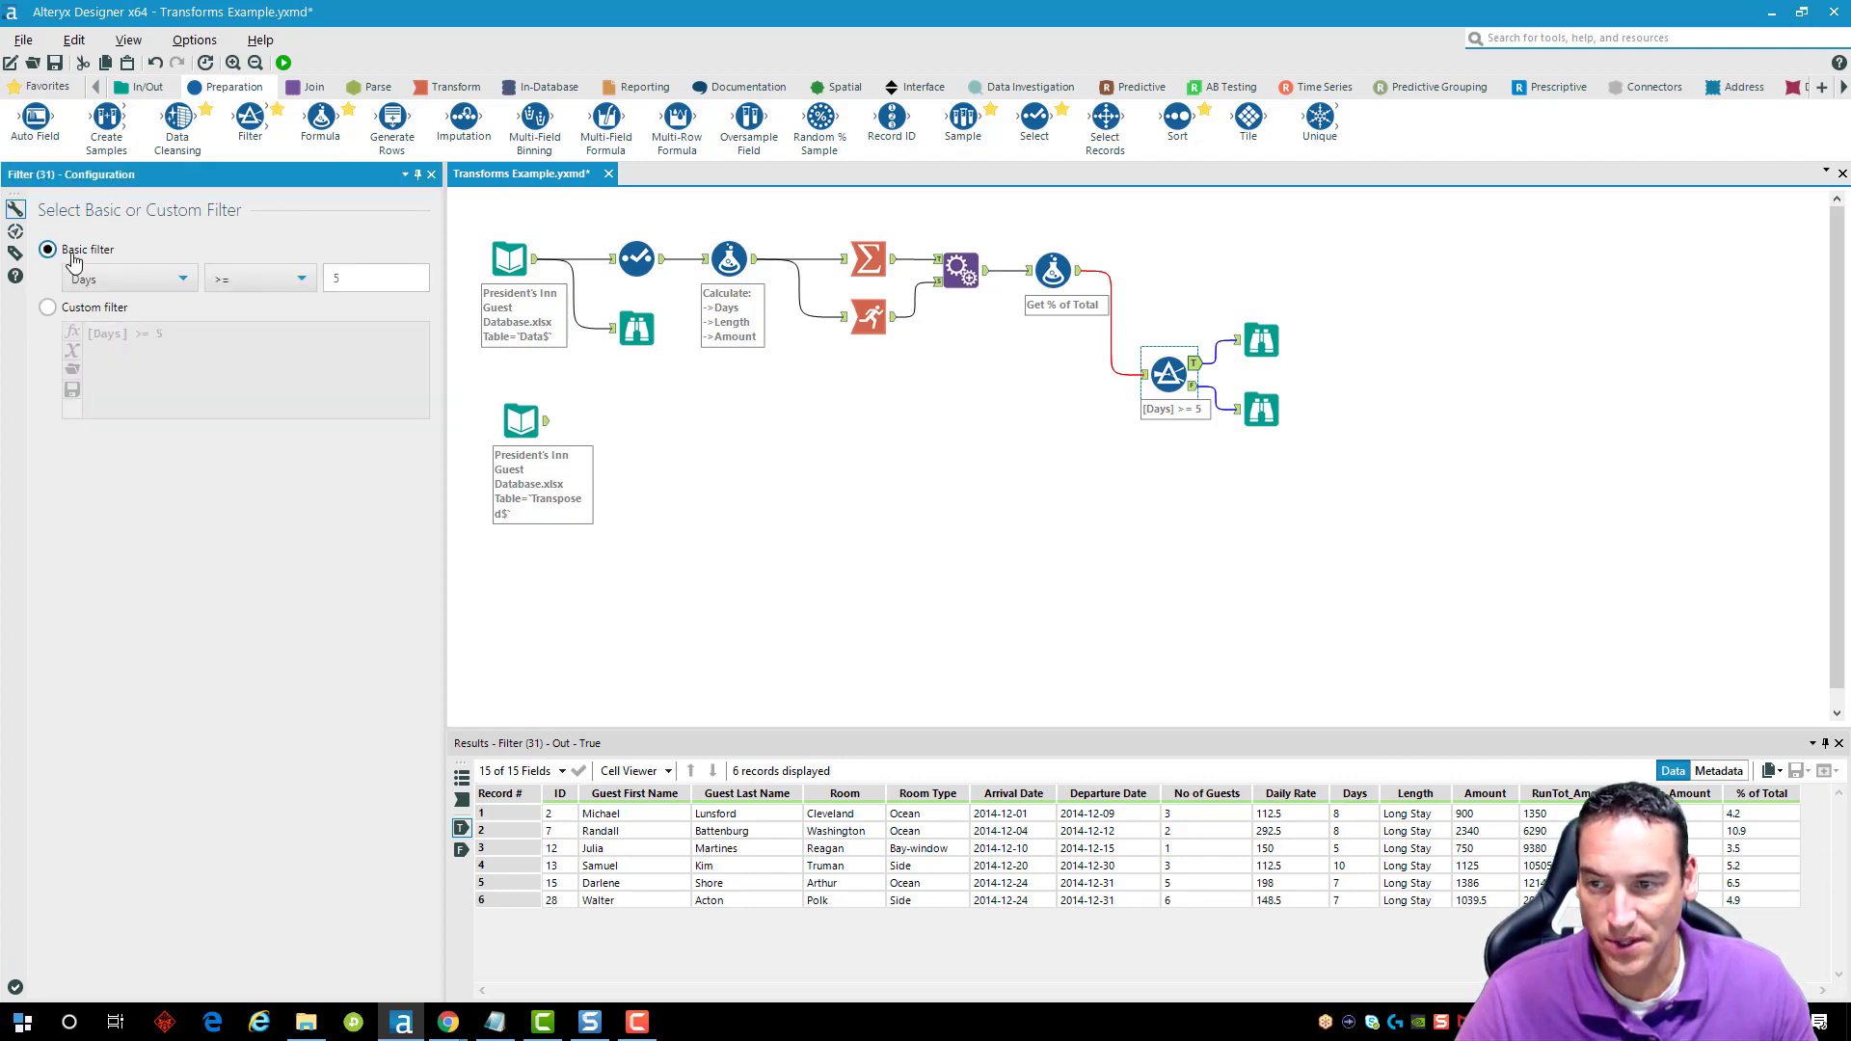
left_click(270, 280)
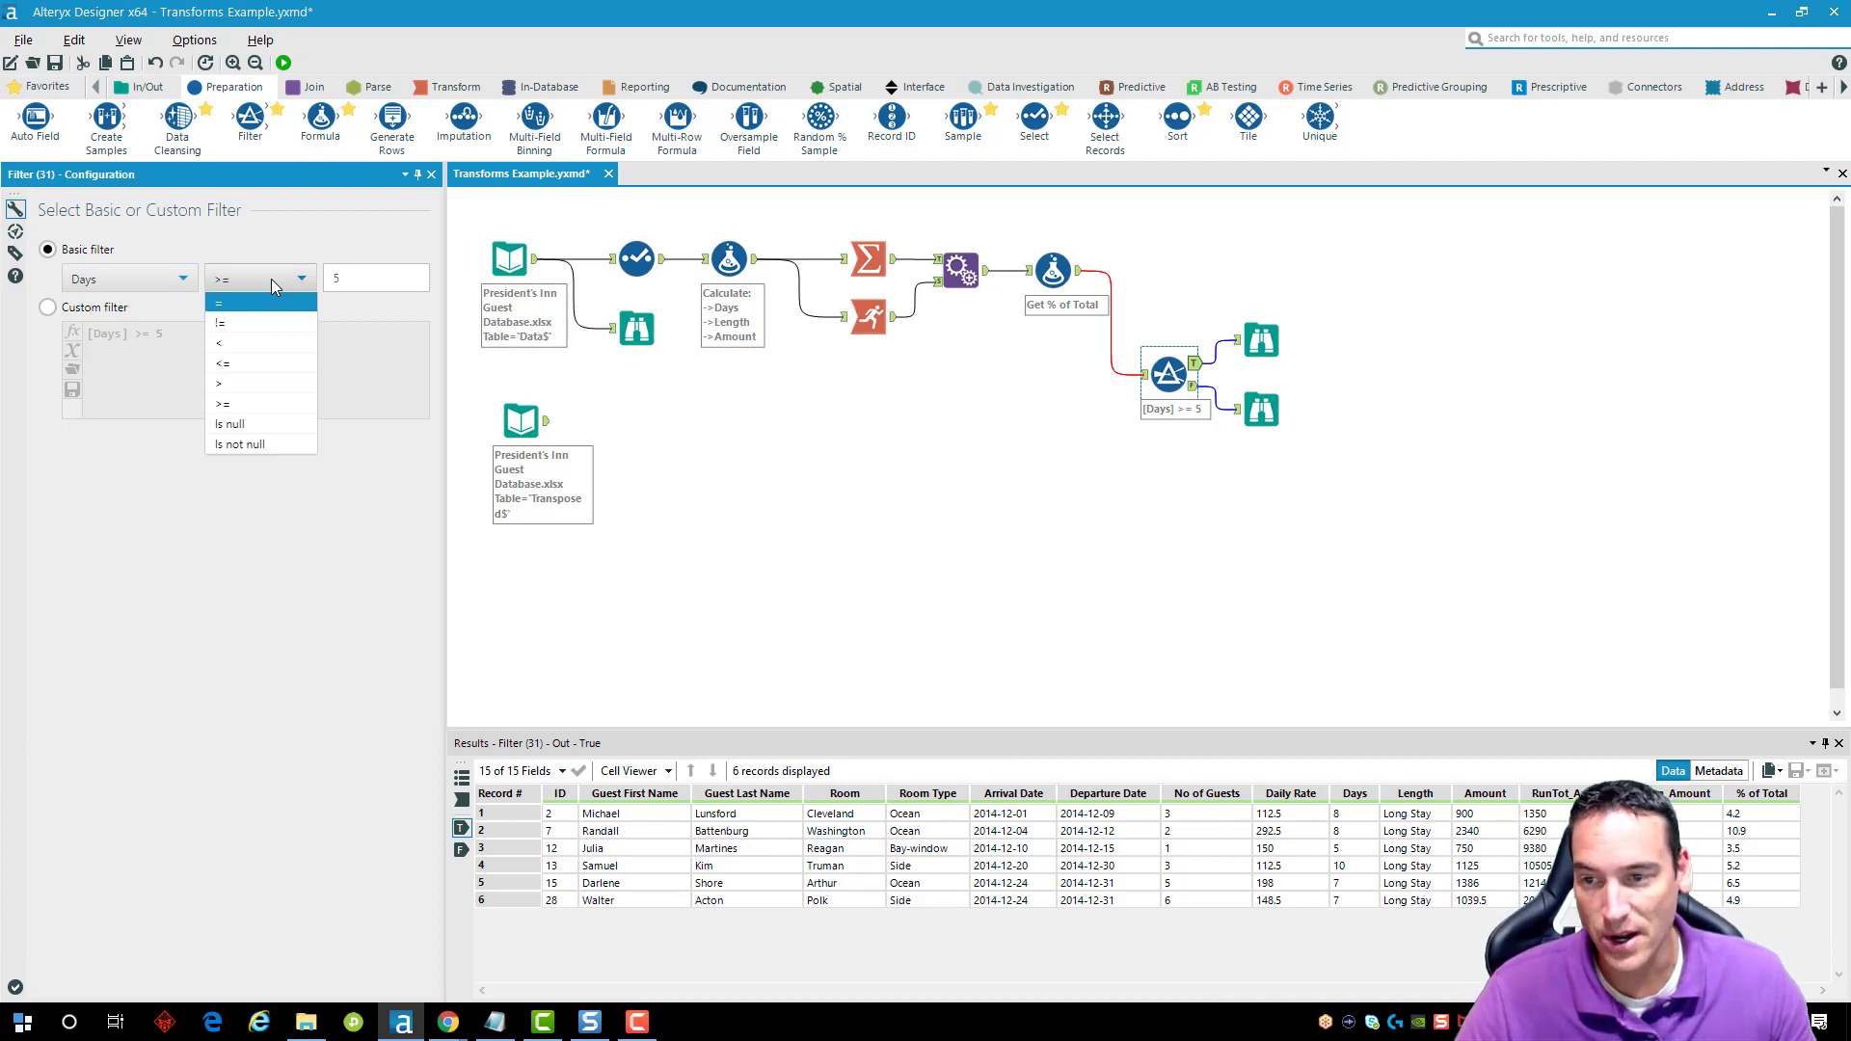
left_click(63, 308)
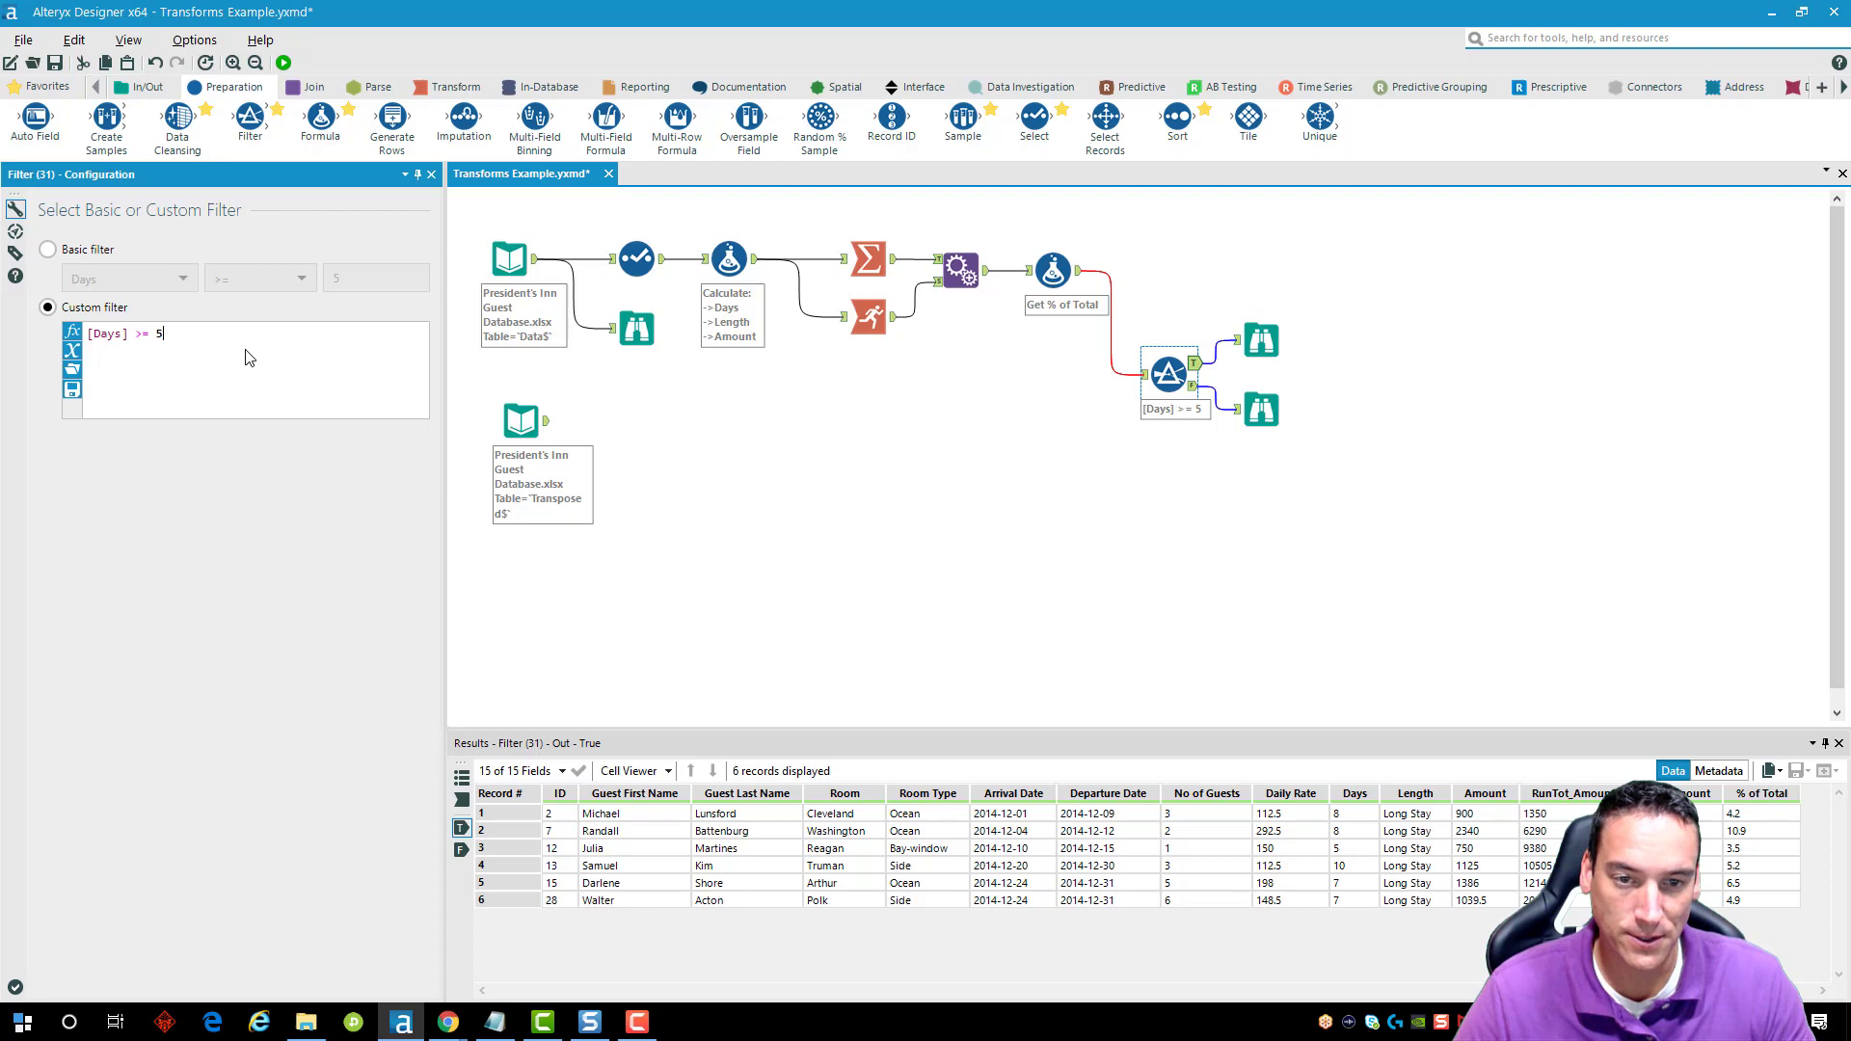
left_click(902, 436)
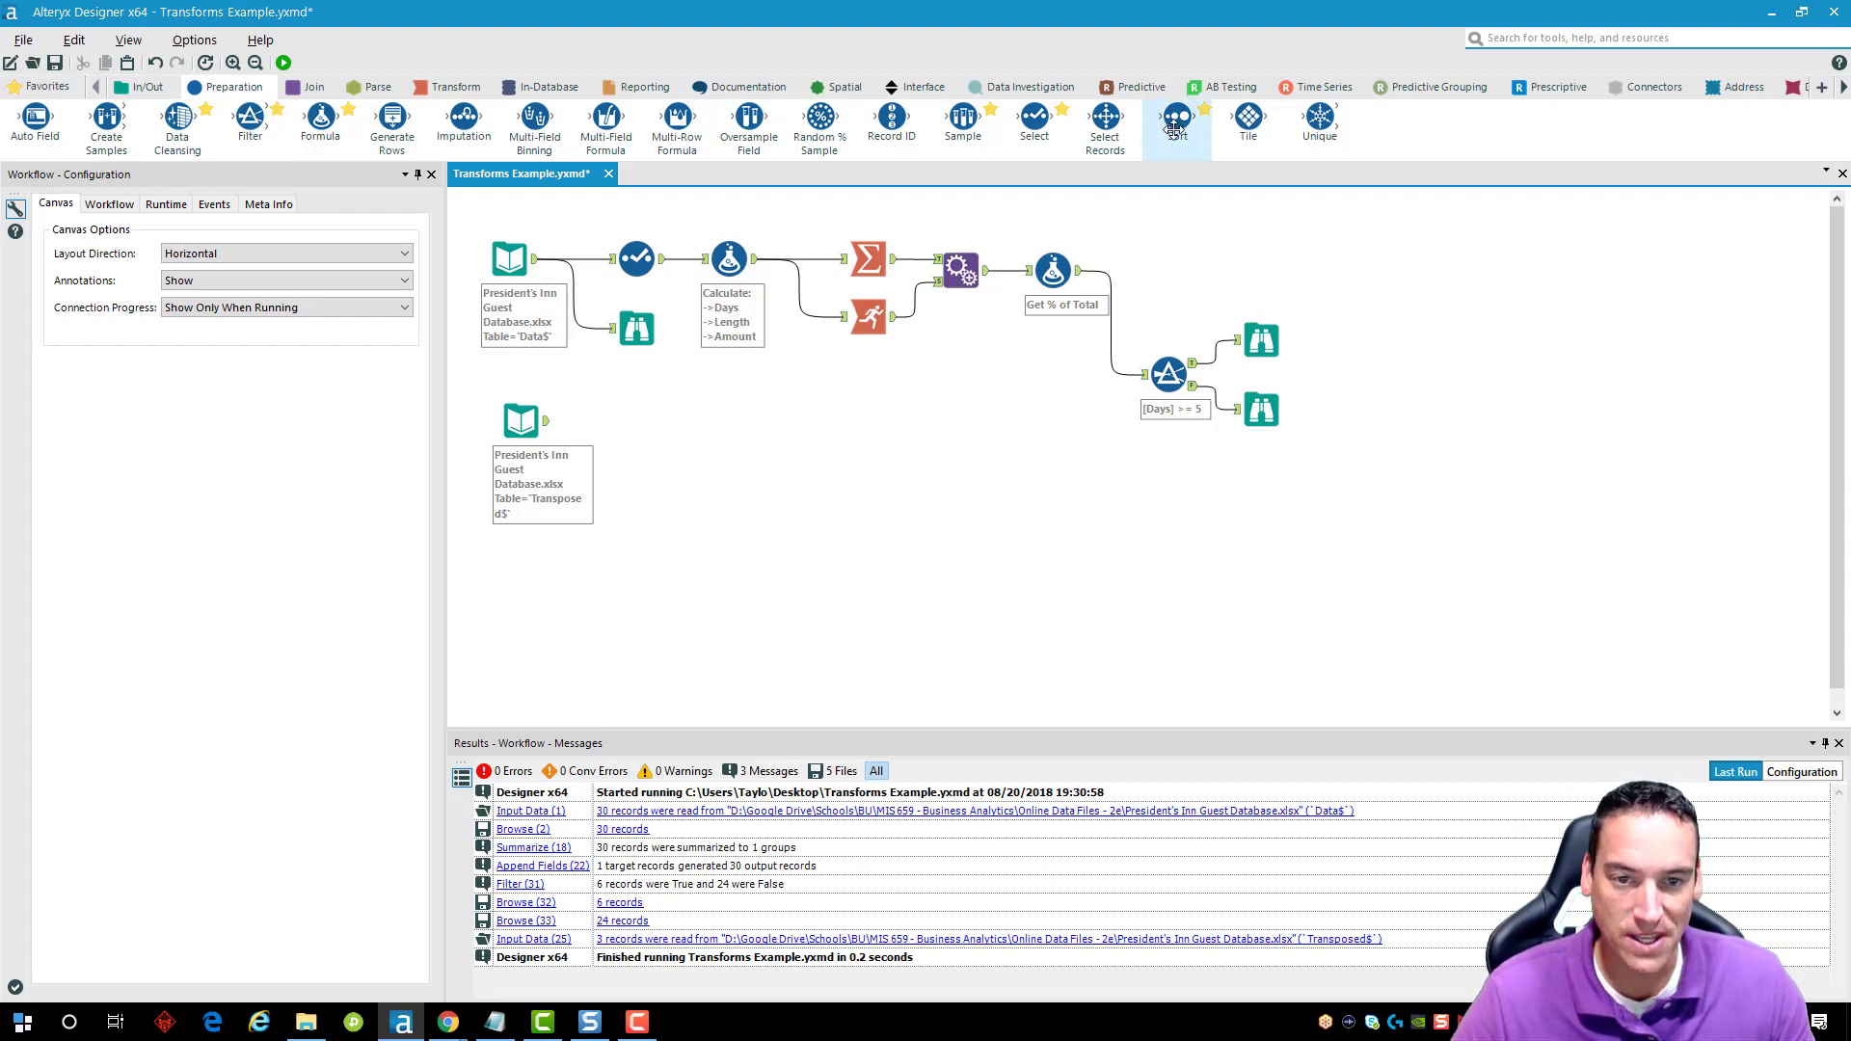
Insert a Sort on Days ascending before the Filter and run, ordering all 30 records.
left_click_drag(1174, 128, 1109, 341)
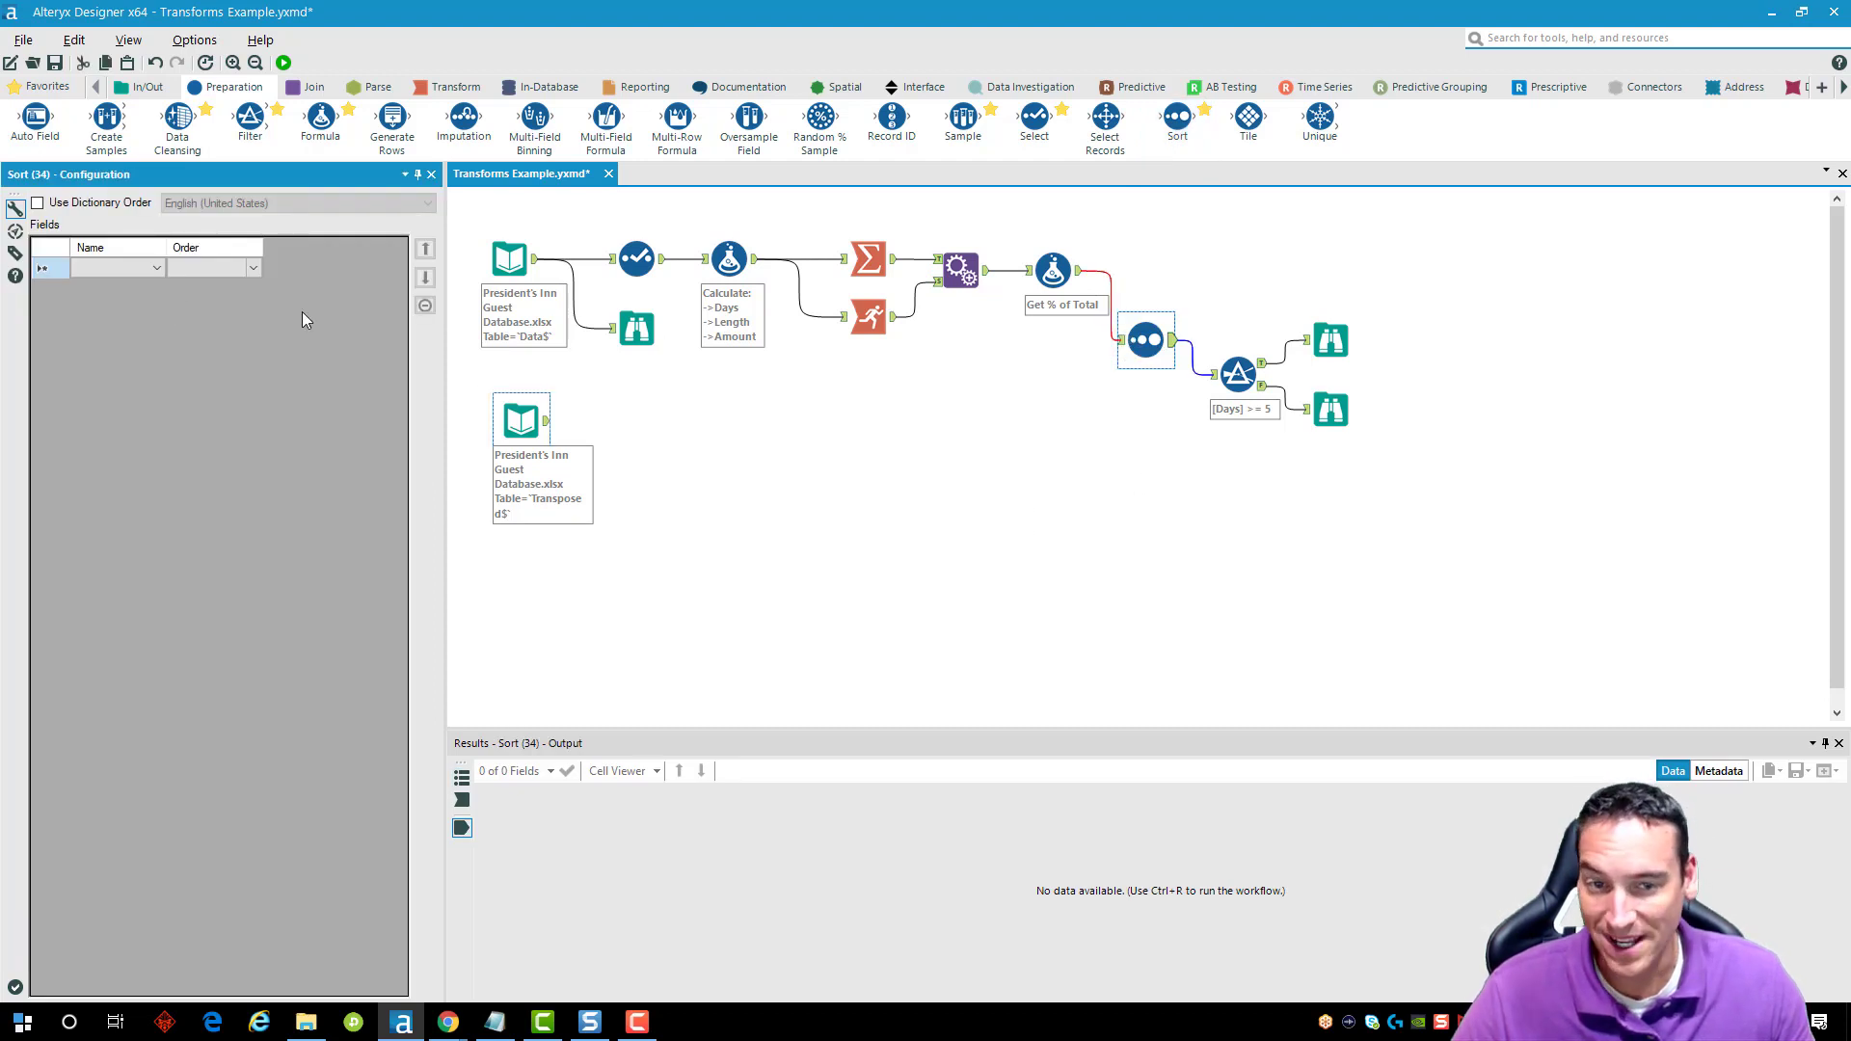
left_click(156, 268)
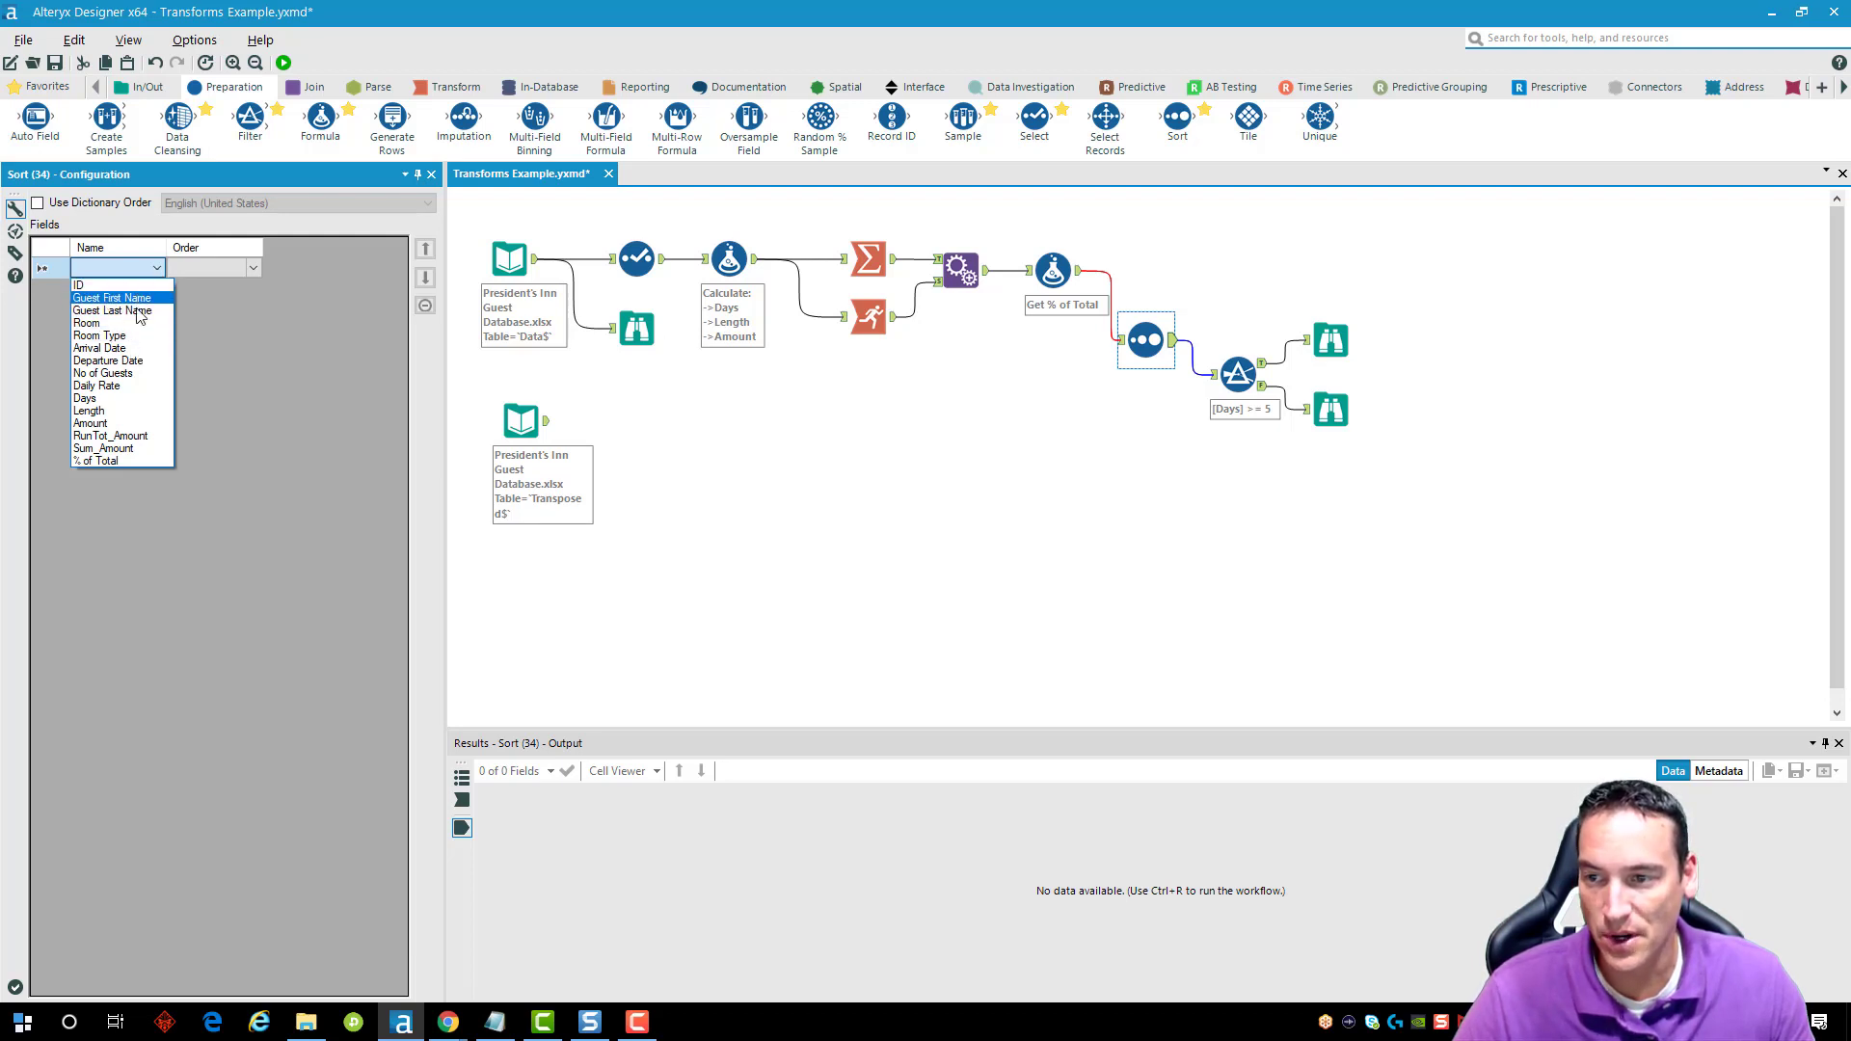
left_click(112, 399)
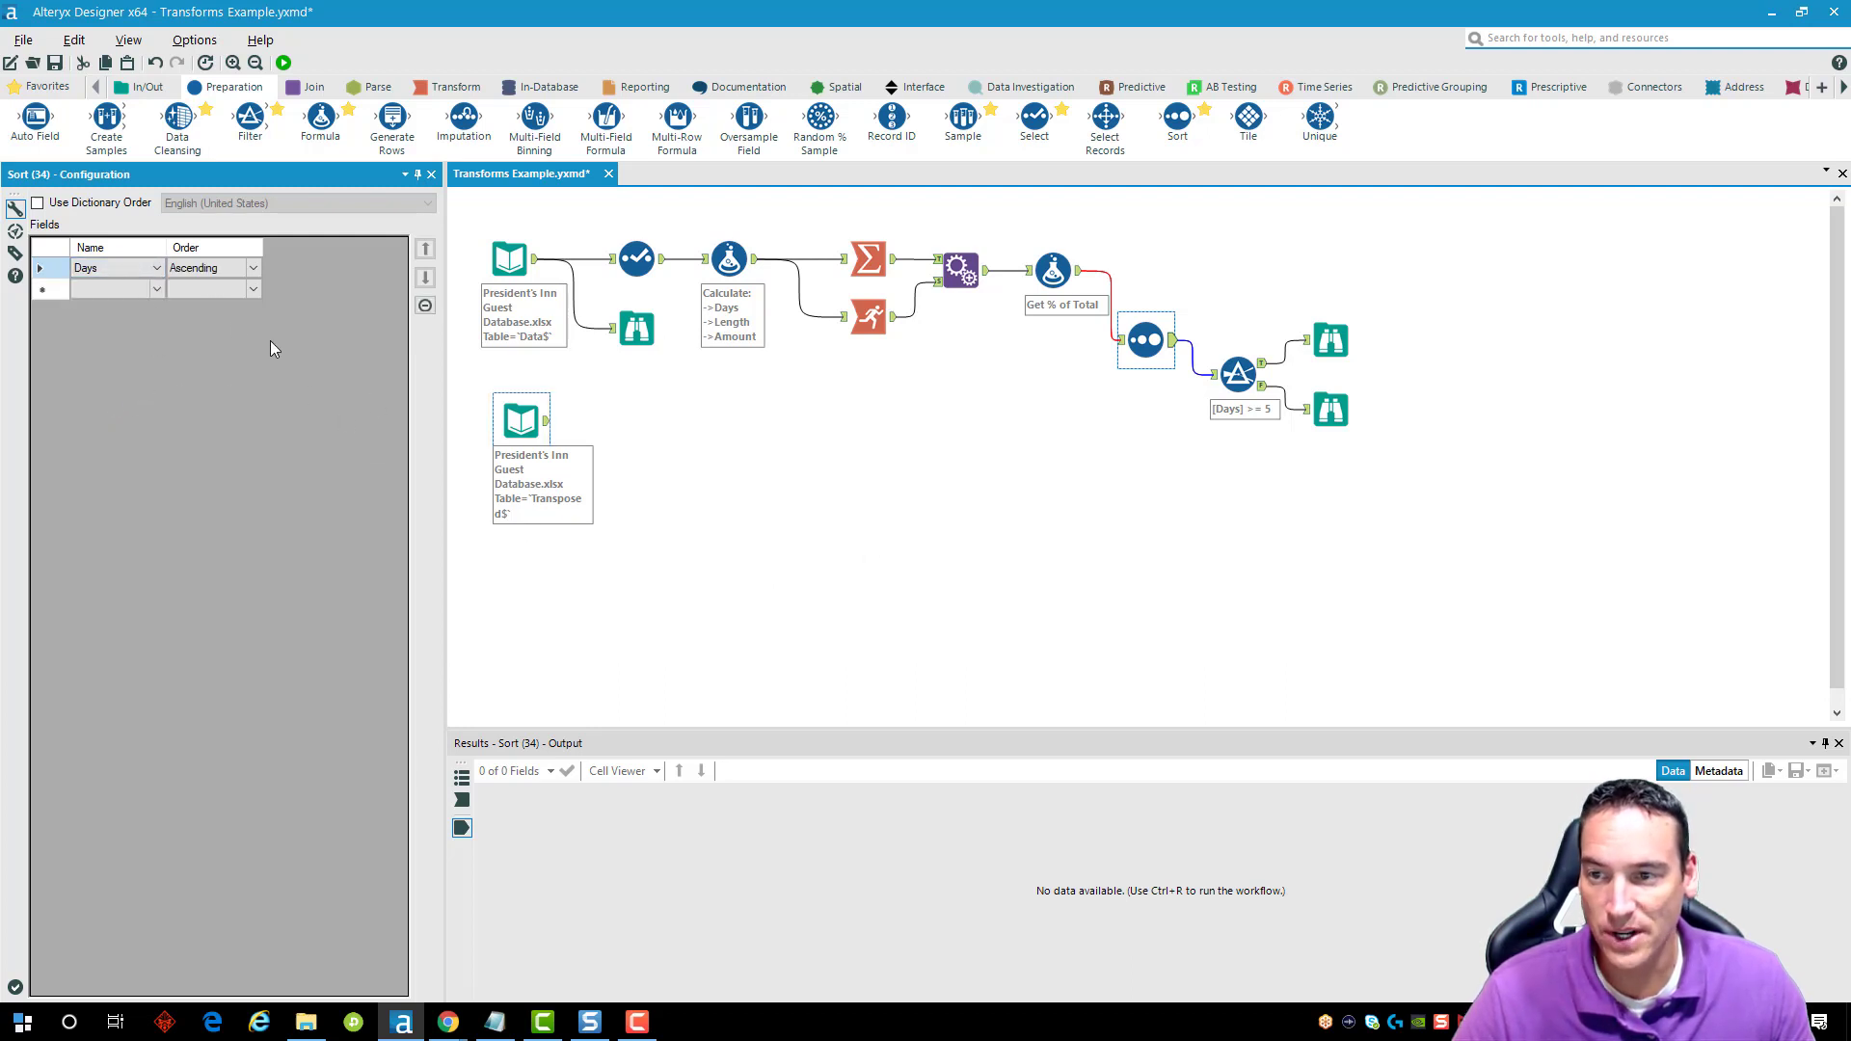
left_click(253, 269)
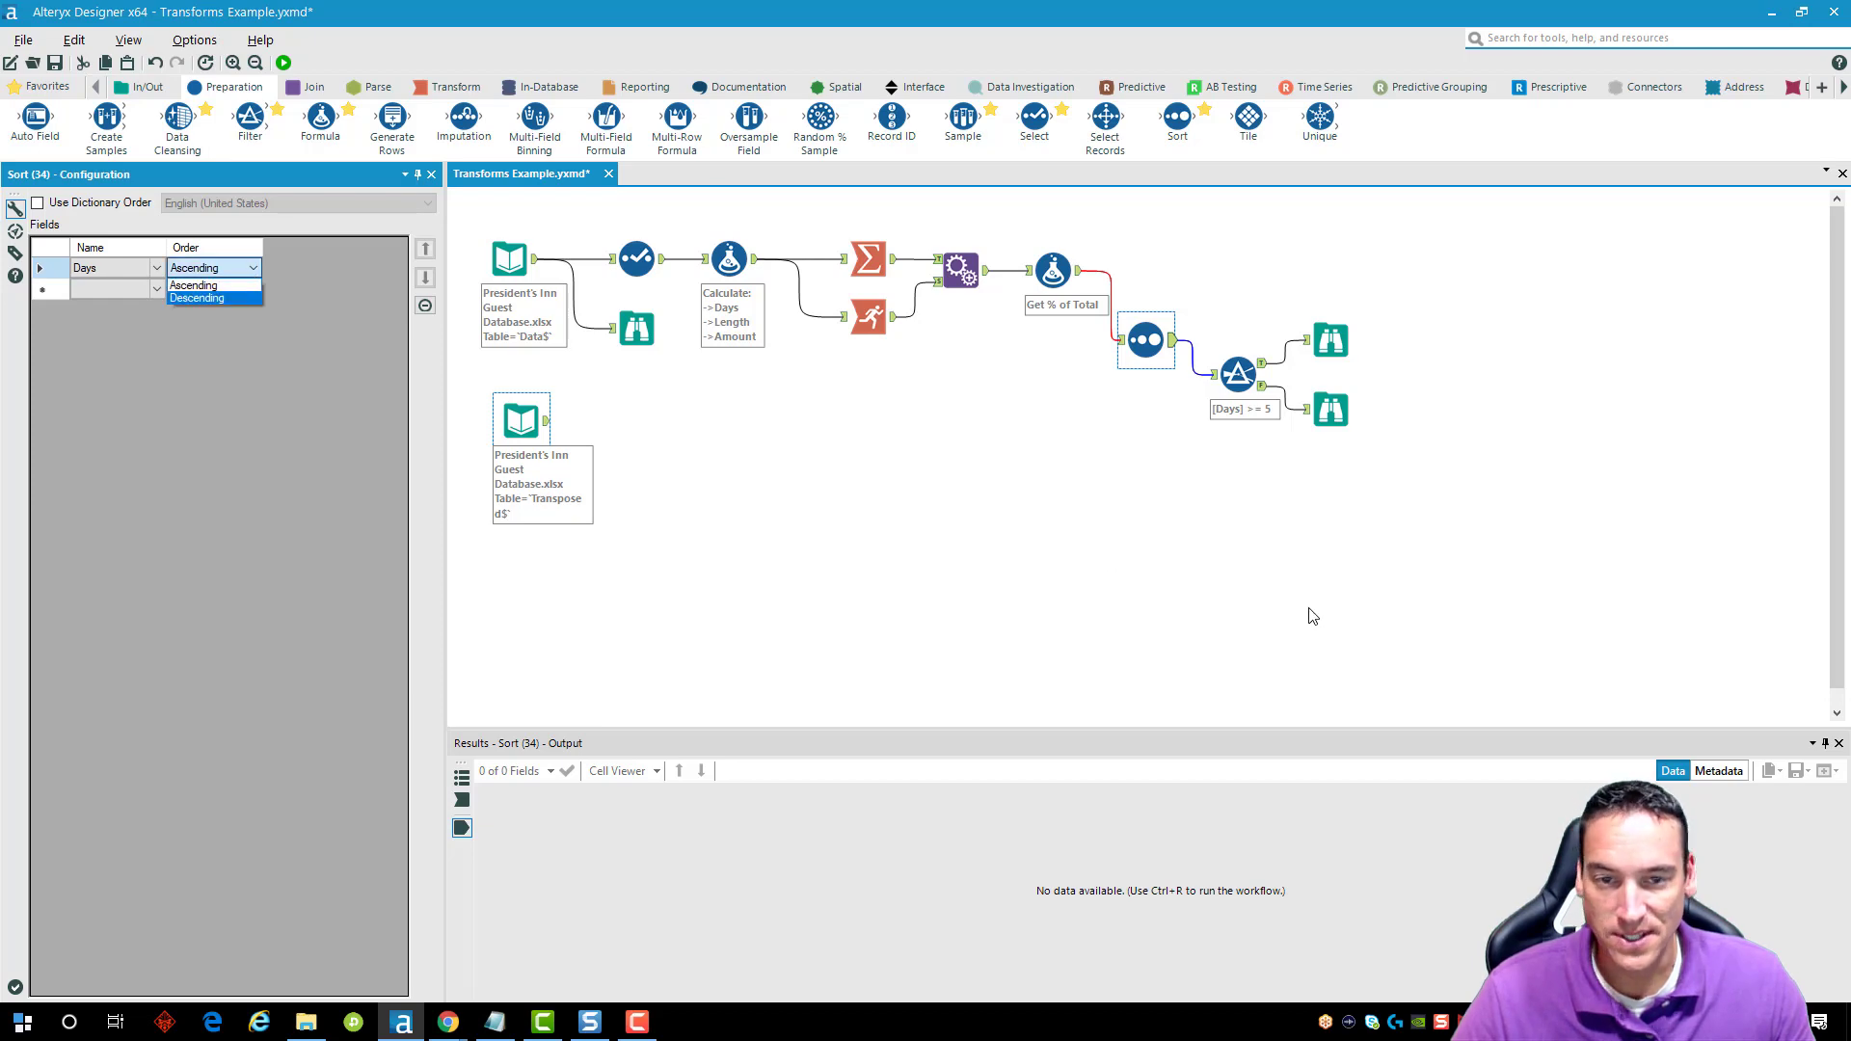
left_click(1305, 611)
left_click(282, 62)
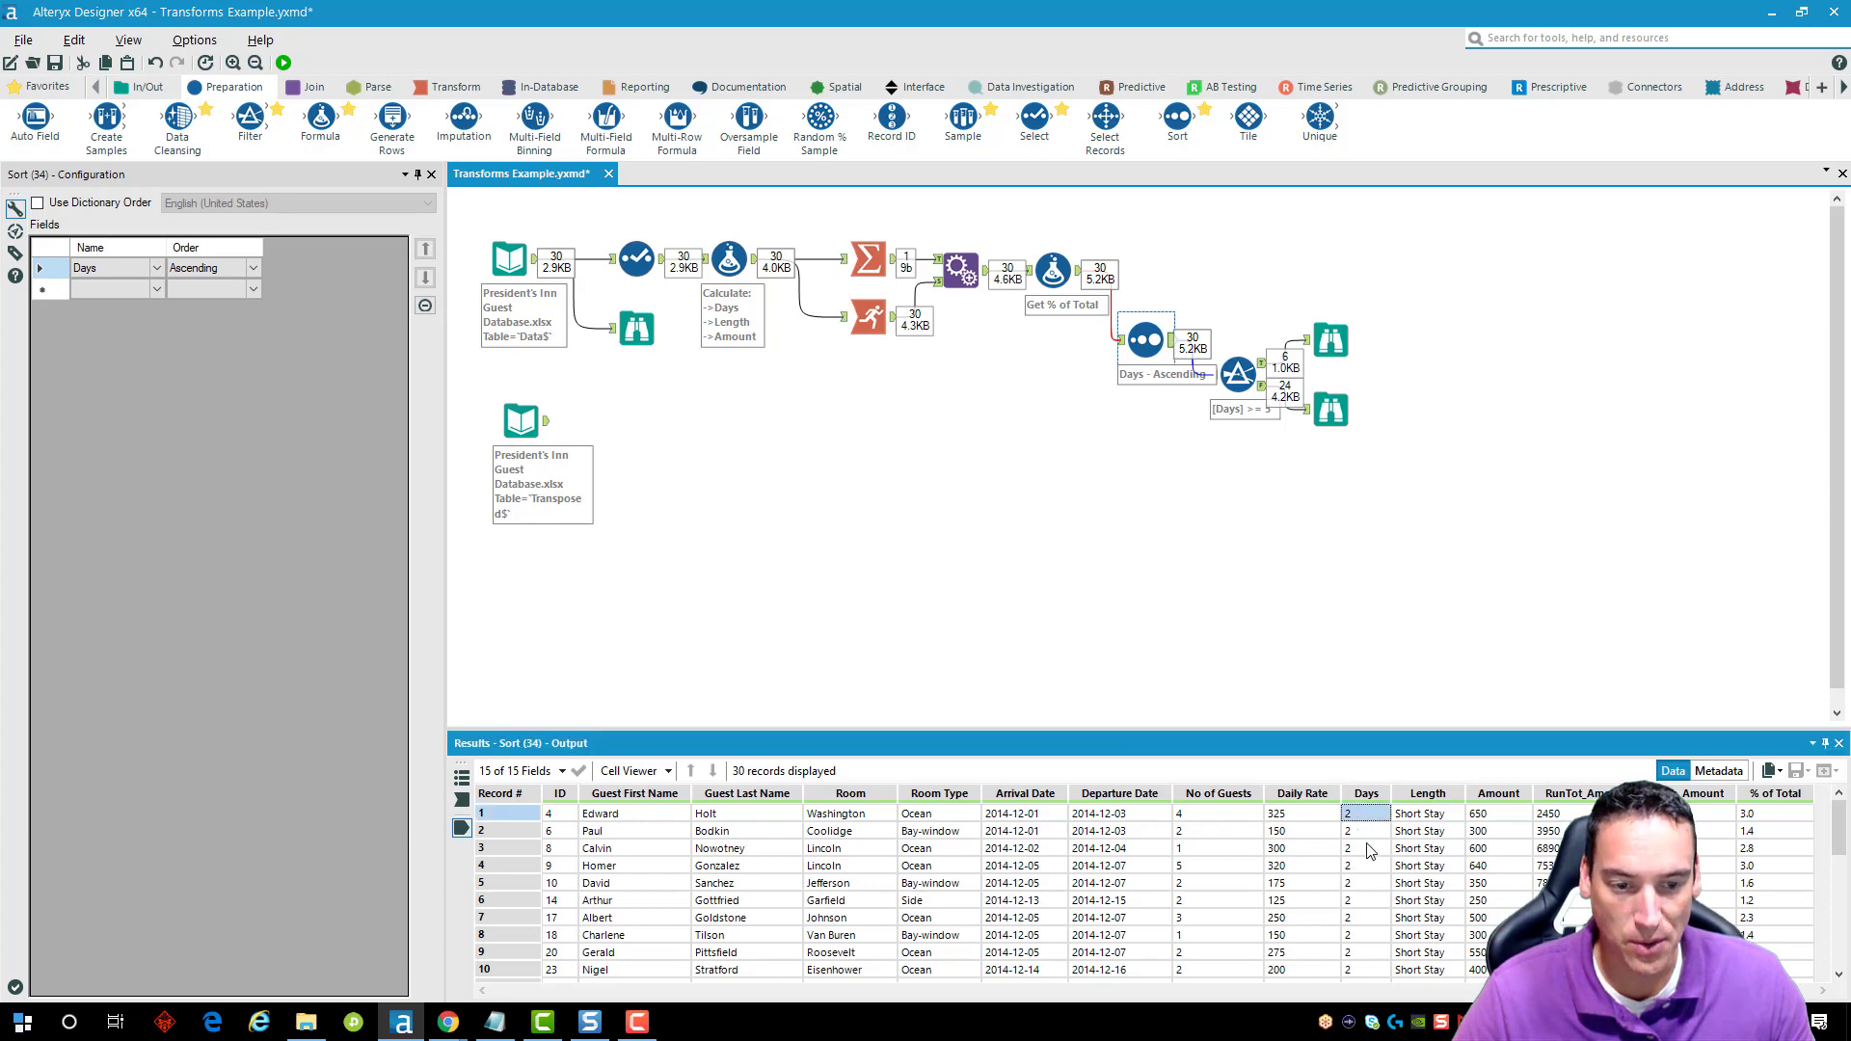
scroll(1363, 873, "down", 3)
scroll(1364, 883, "down", 5)
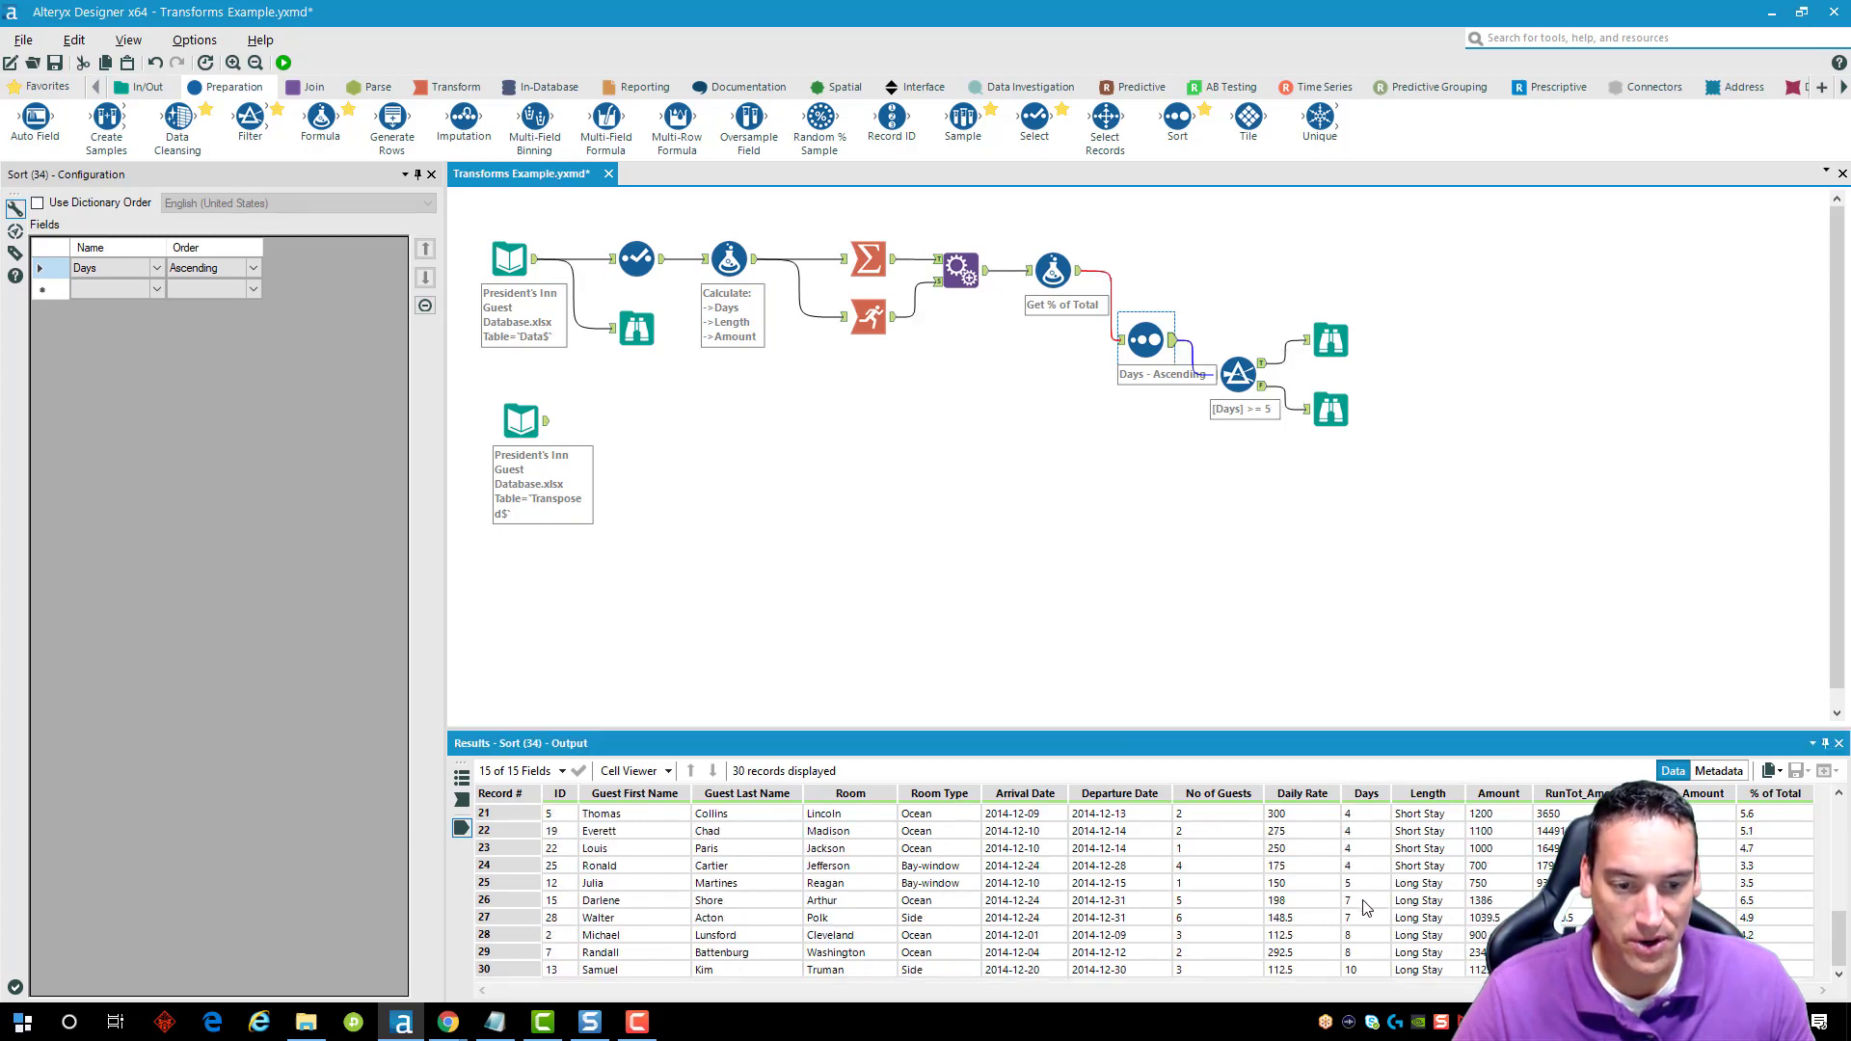
left_click(1177, 521)
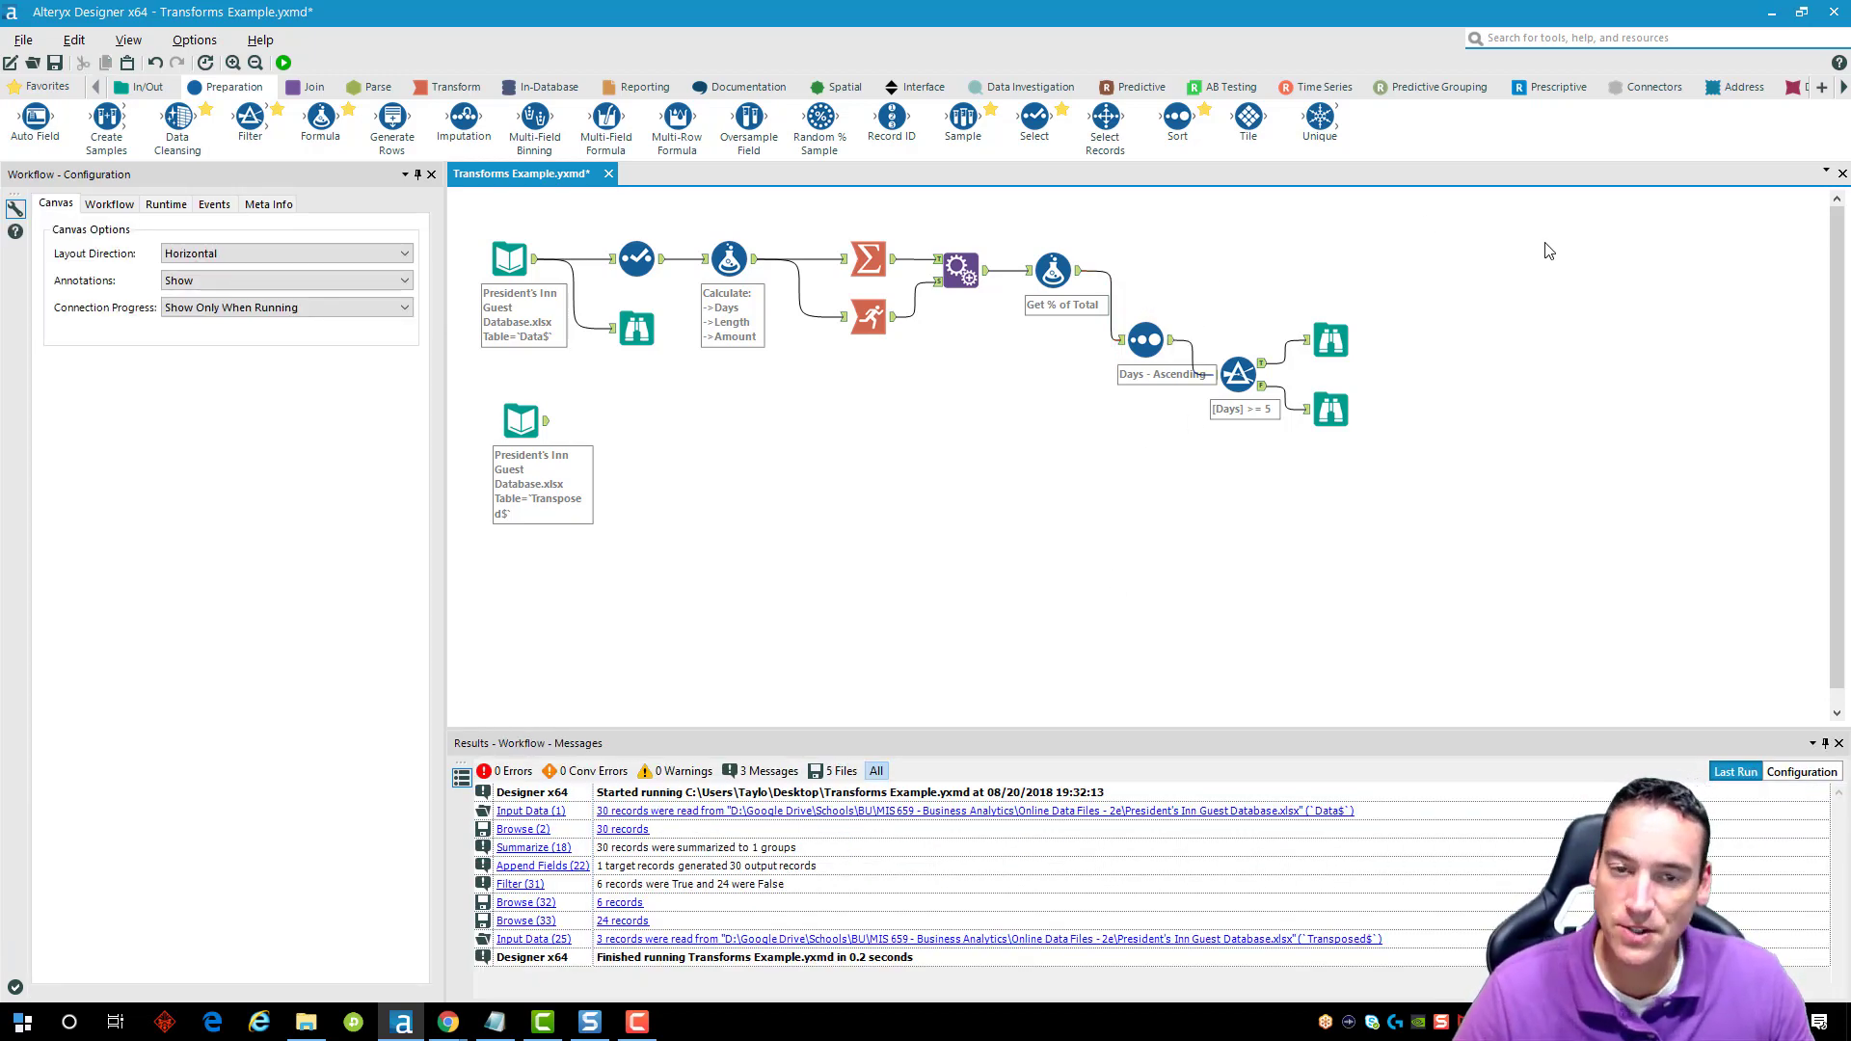
Delete the Sort, Filter and Browse steps and place a Cross Tab after Get % of Total.
left_click_drag(1548, 242, 1109, 523)
key("Delete")
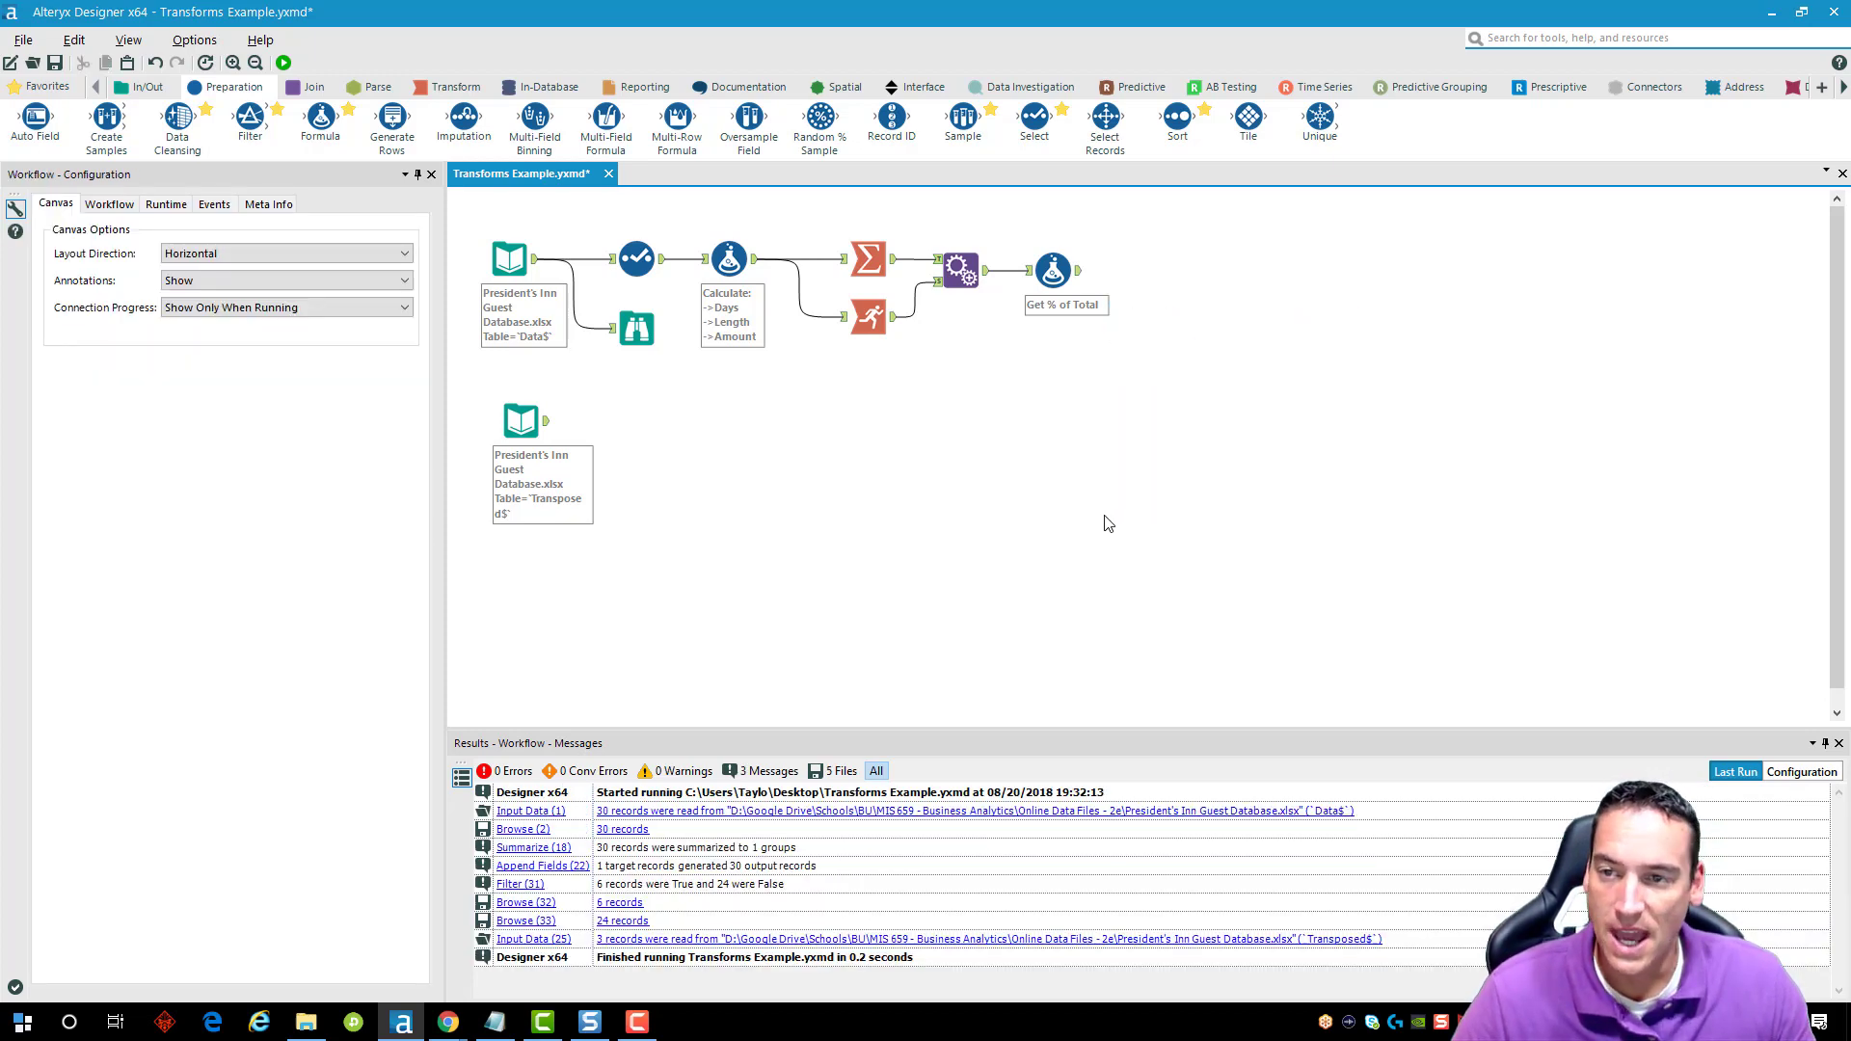
left_click(465, 95)
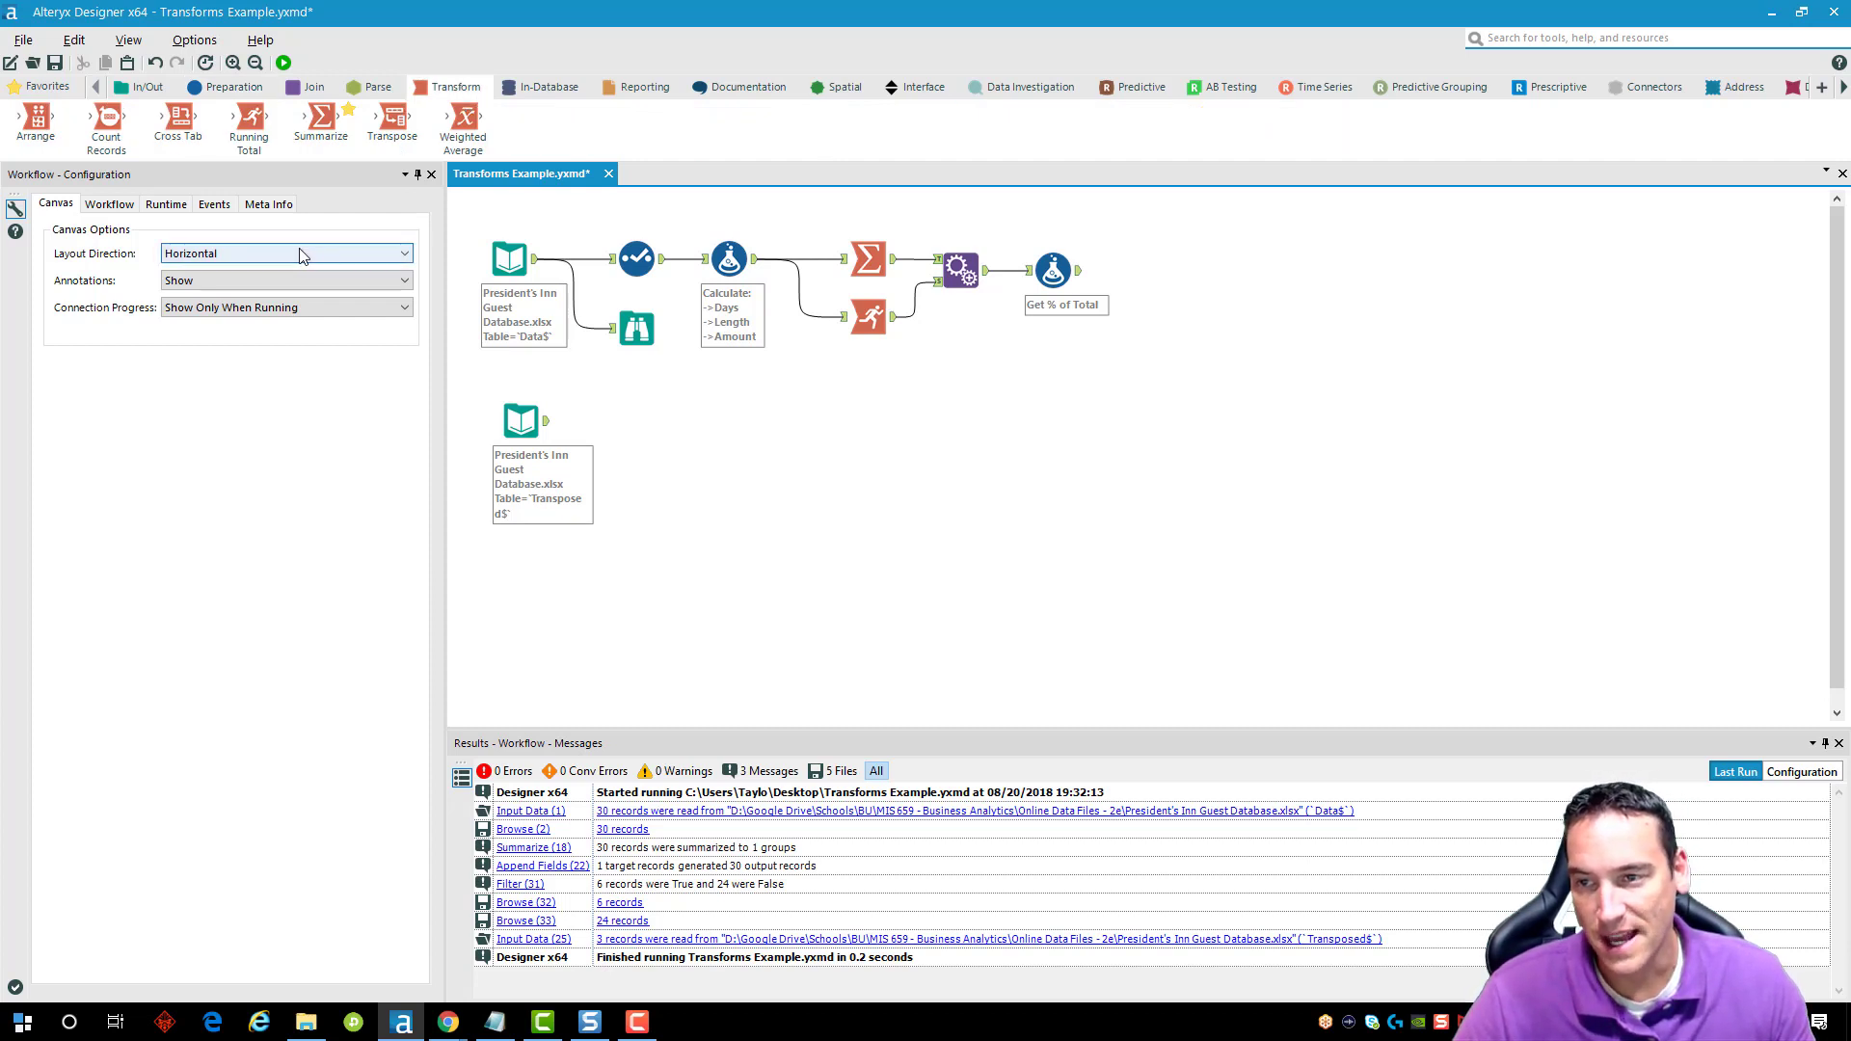
left_click_drag(178, 121, 1169, 271)
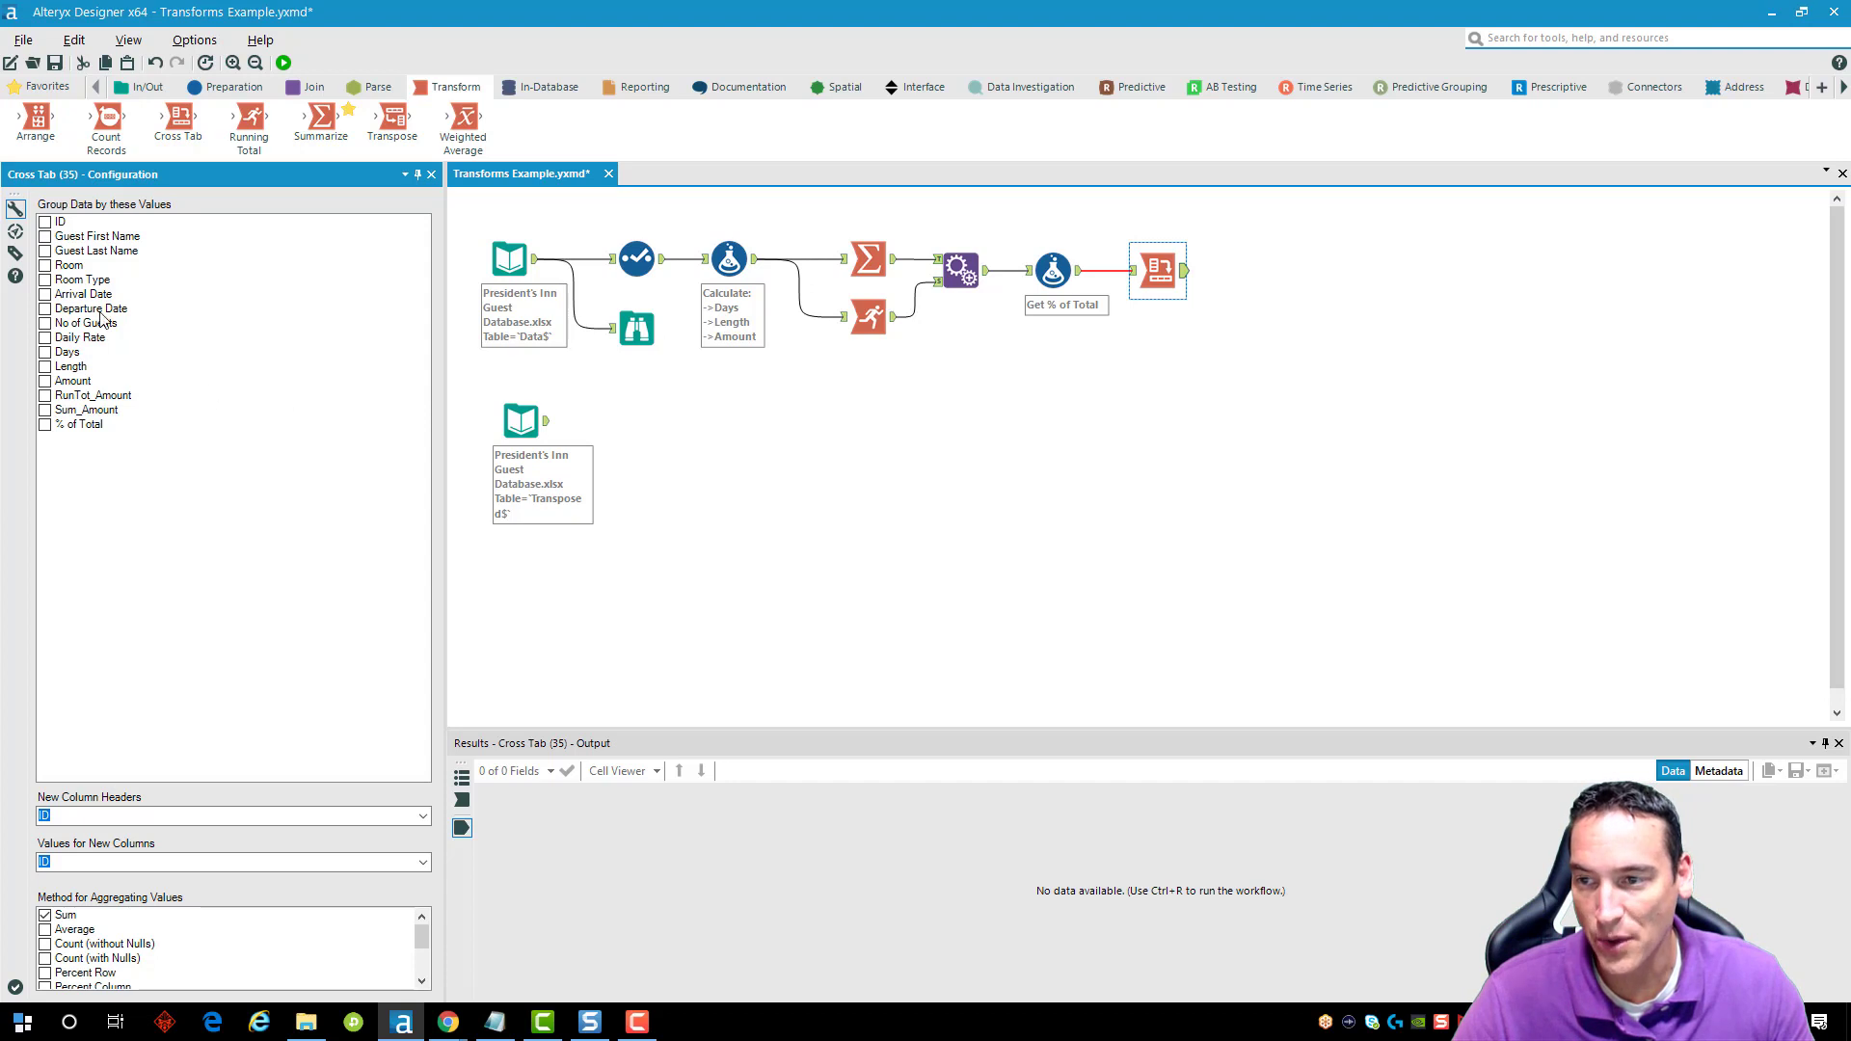
Group the Cross Tab by Room Type with Length column headers, using Count instead of Sum, and run.
left_click(45, 280)
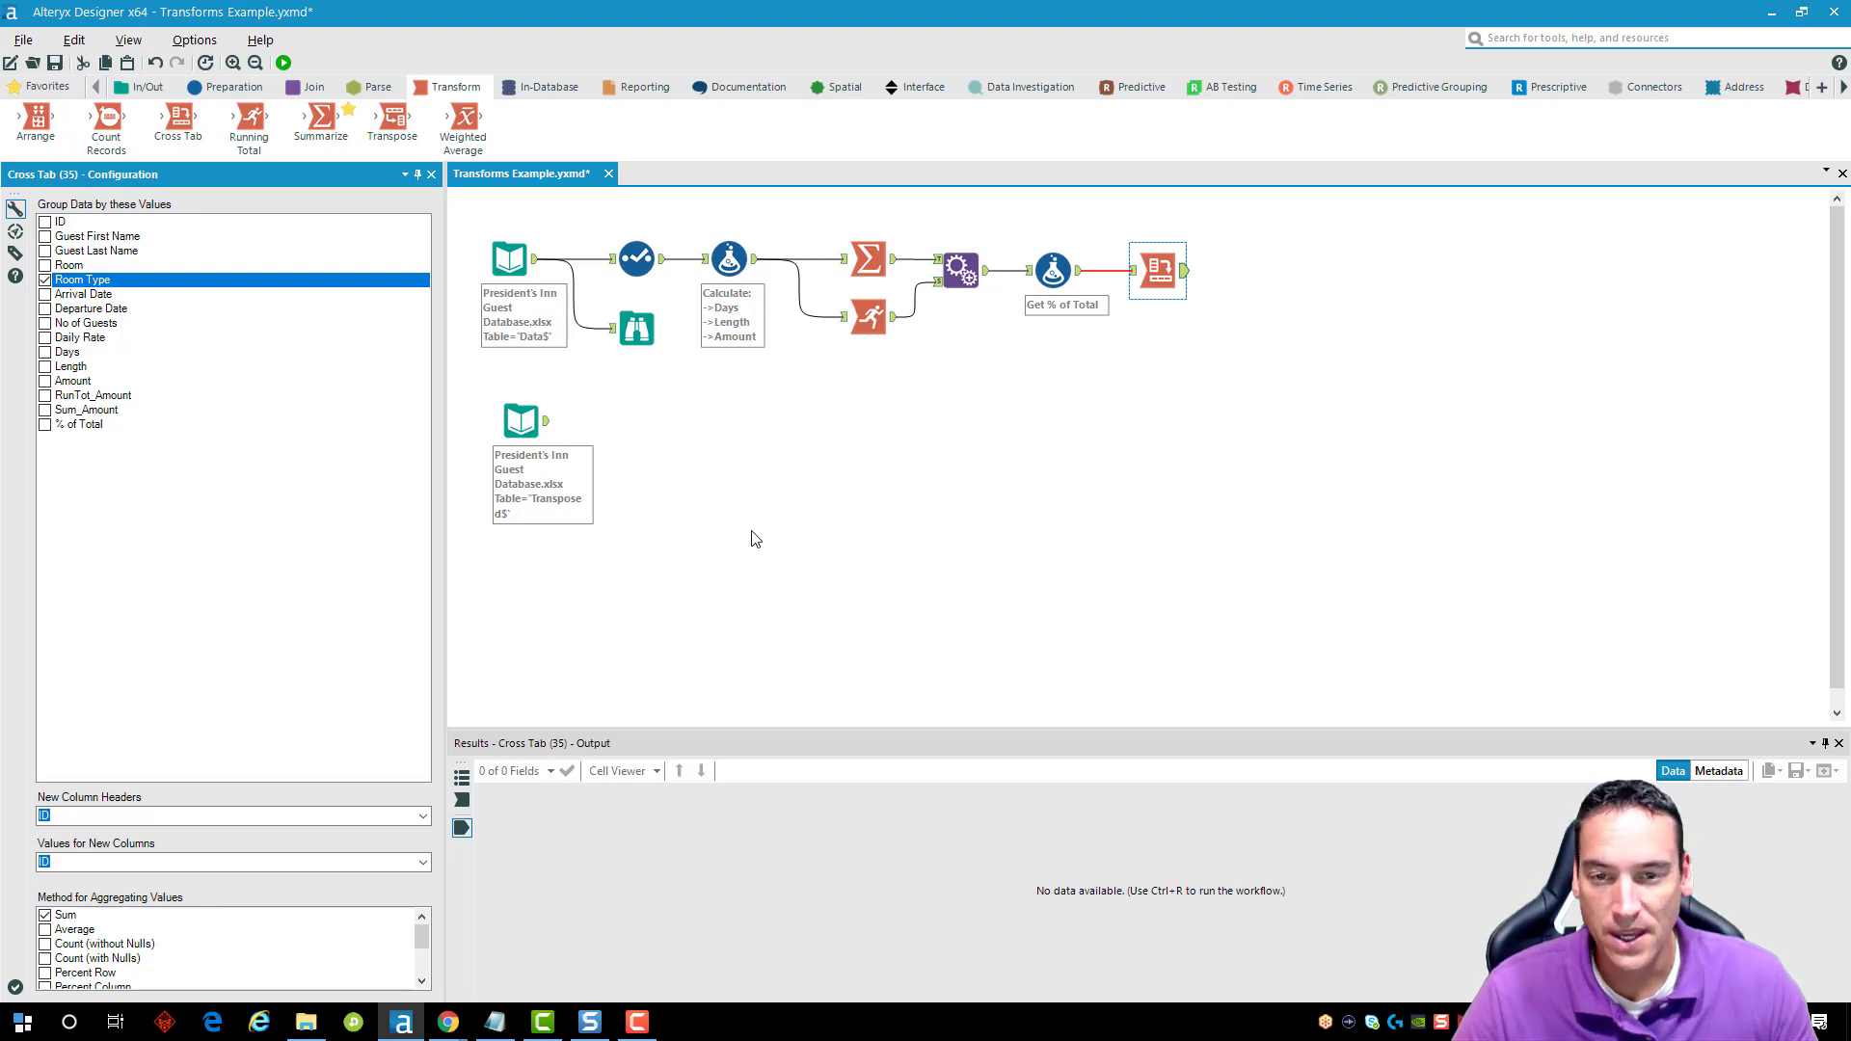
left_click(1081, 280)
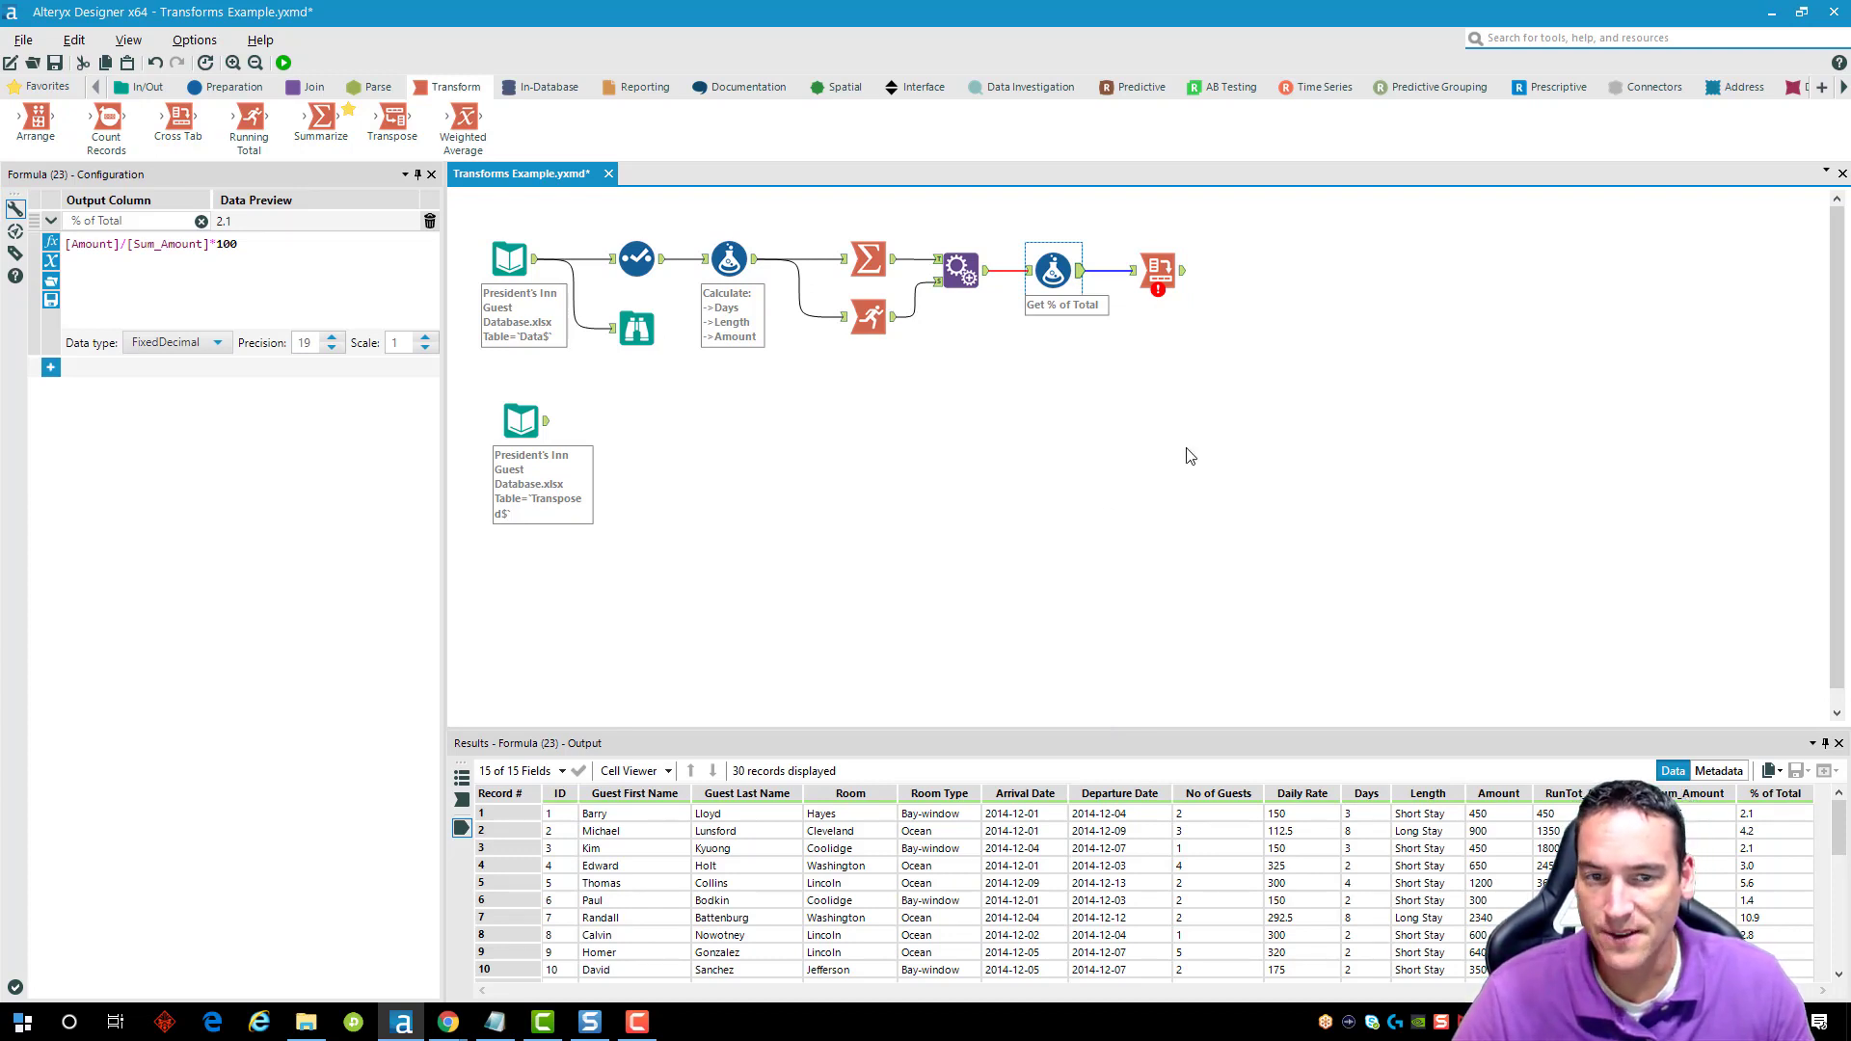
left_click(1159, 272)
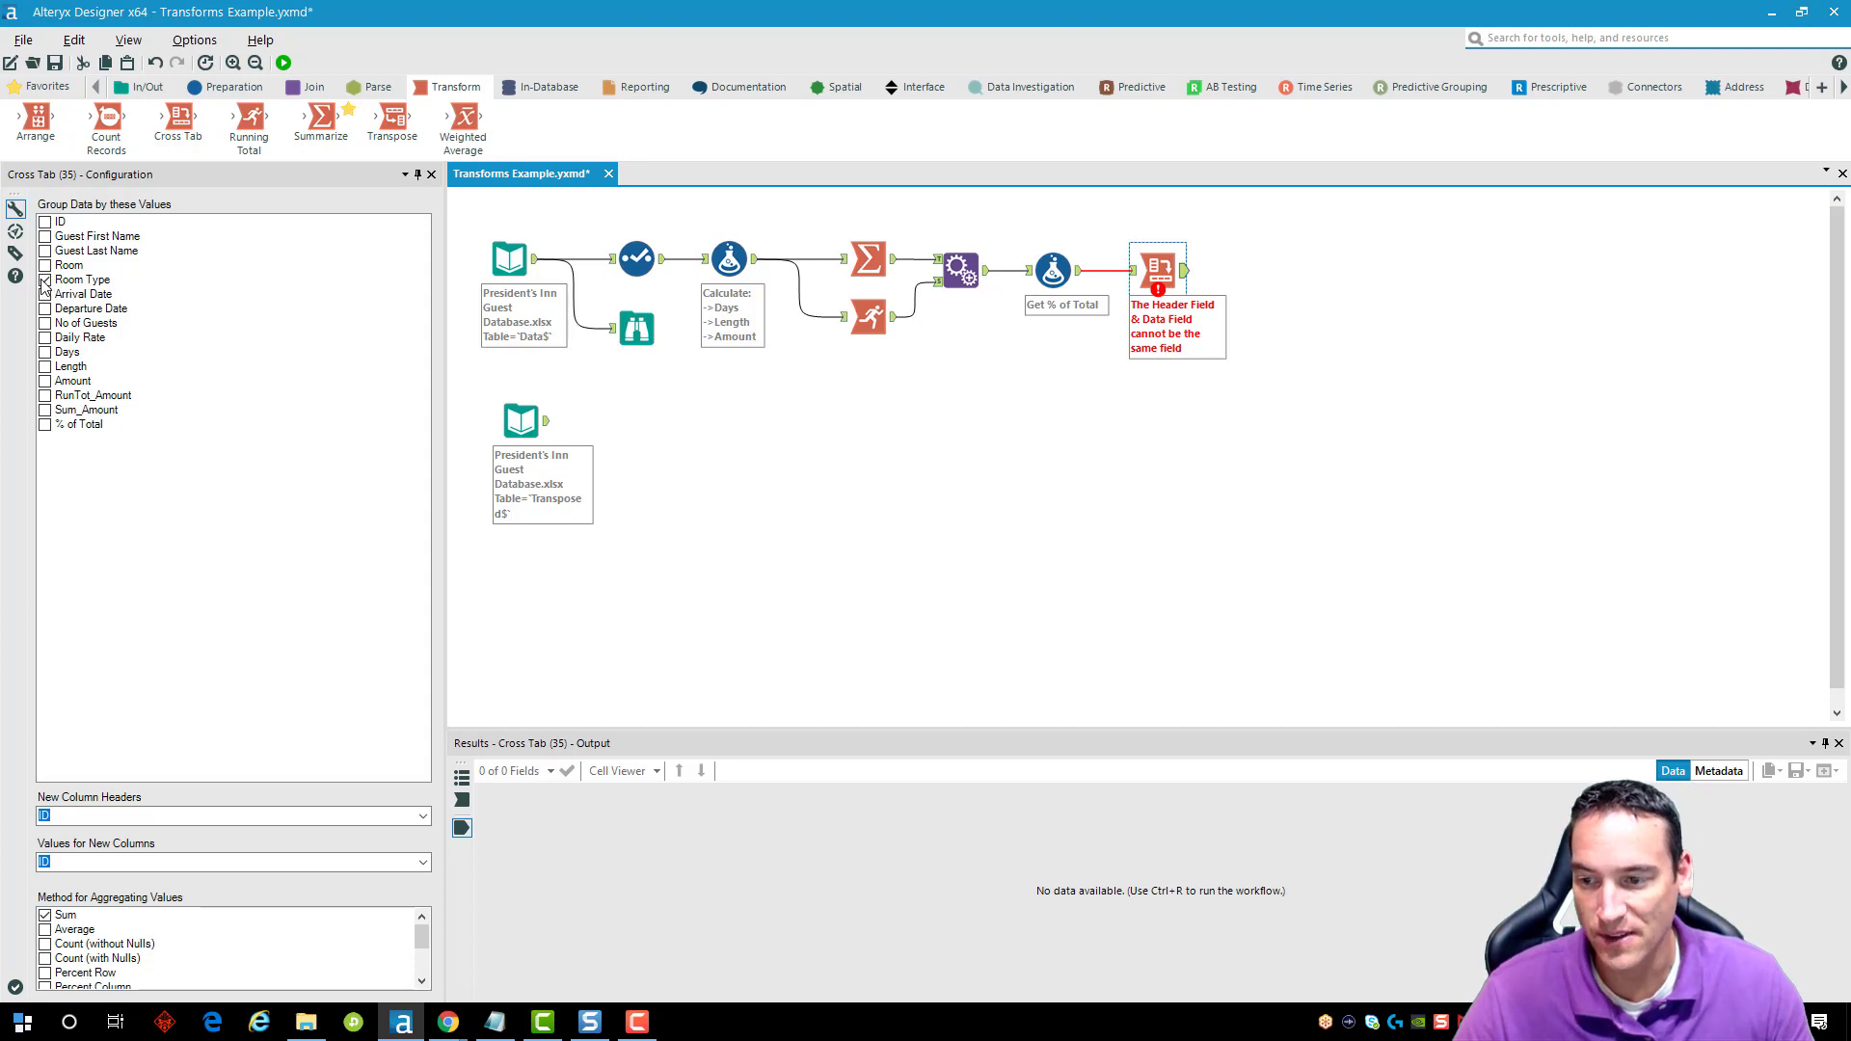
left_click(45, 280)
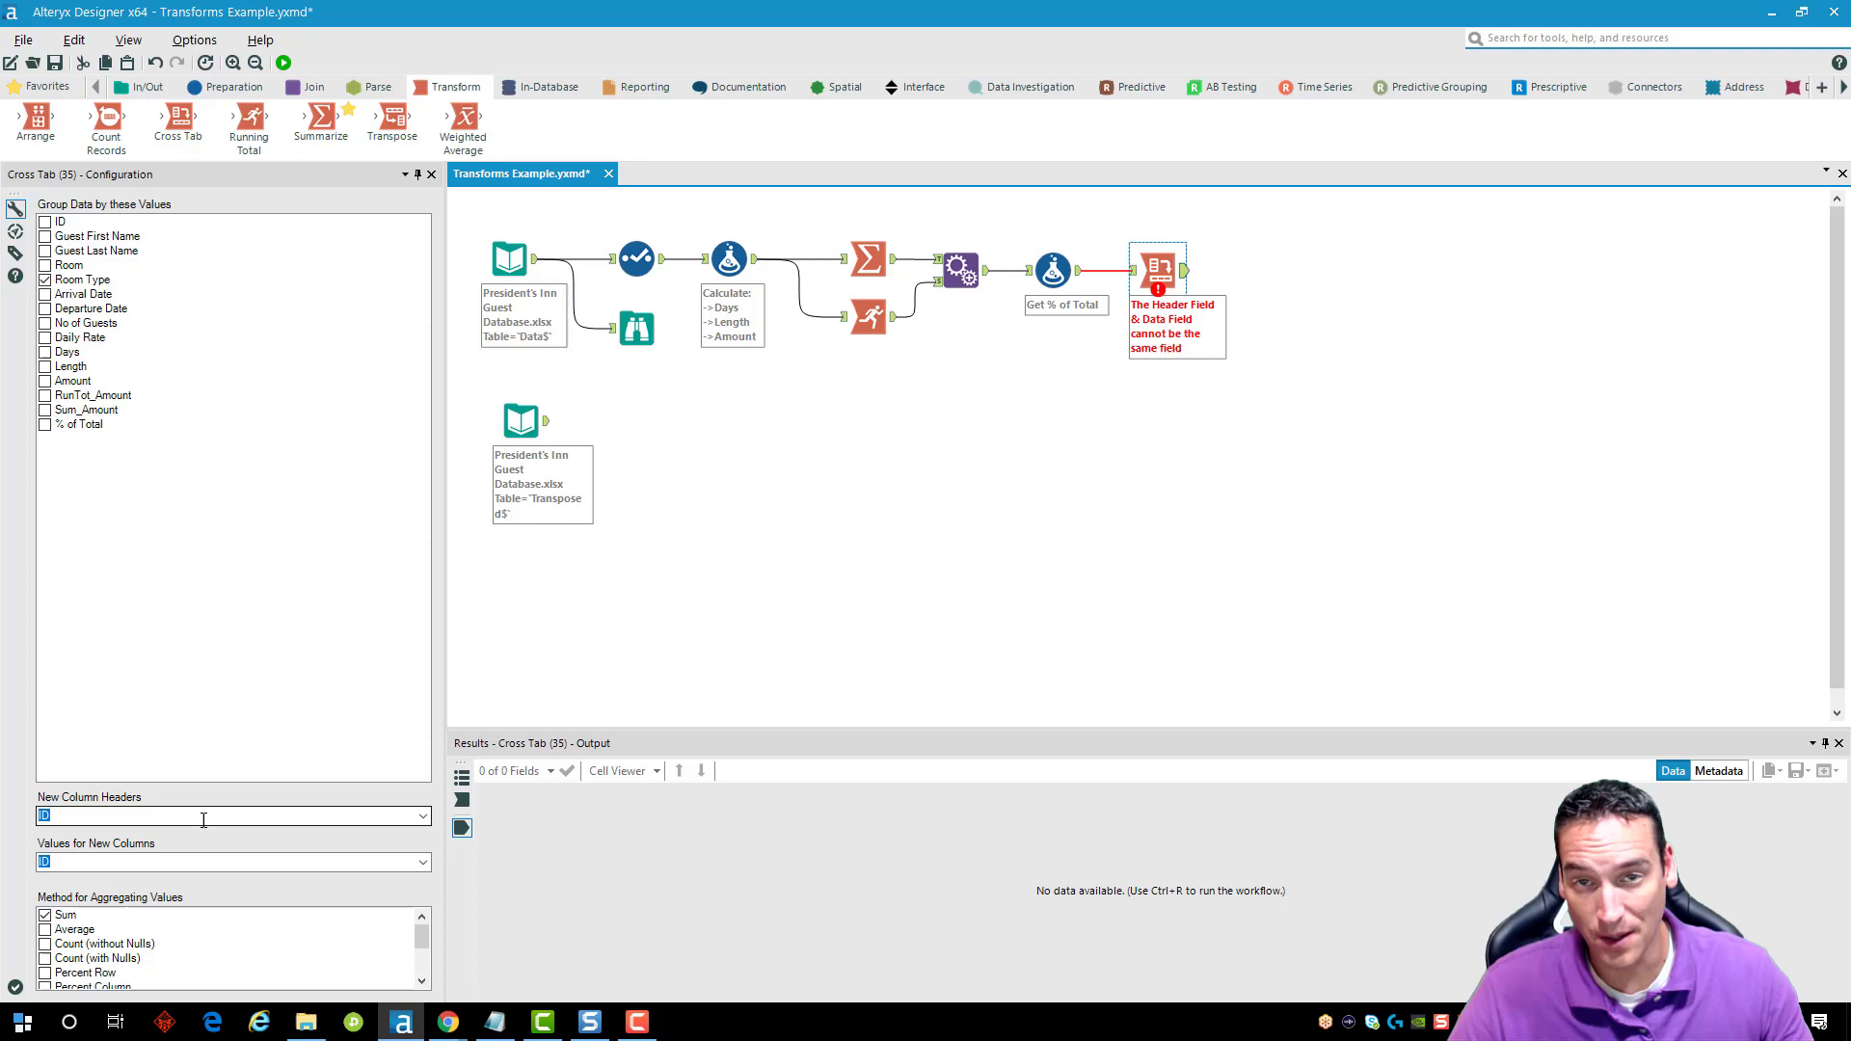
left_click(424, 816)
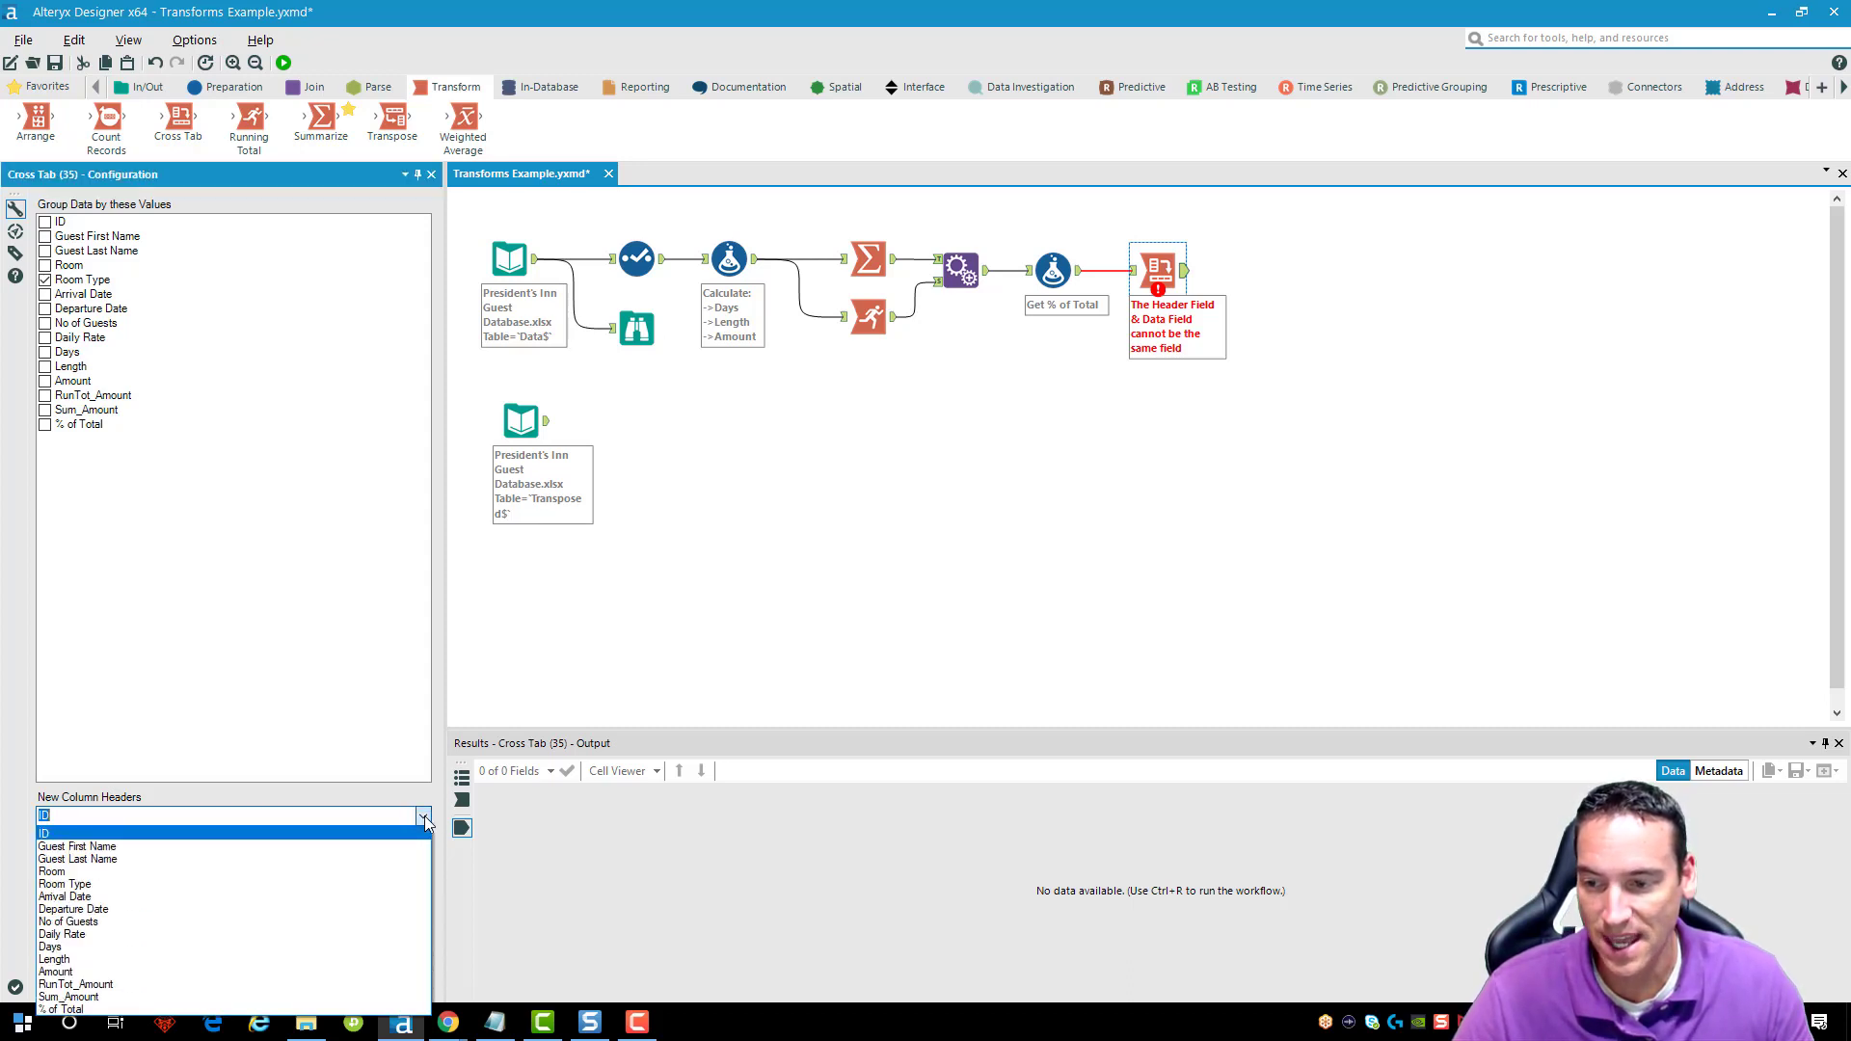
left_click(385, 959)
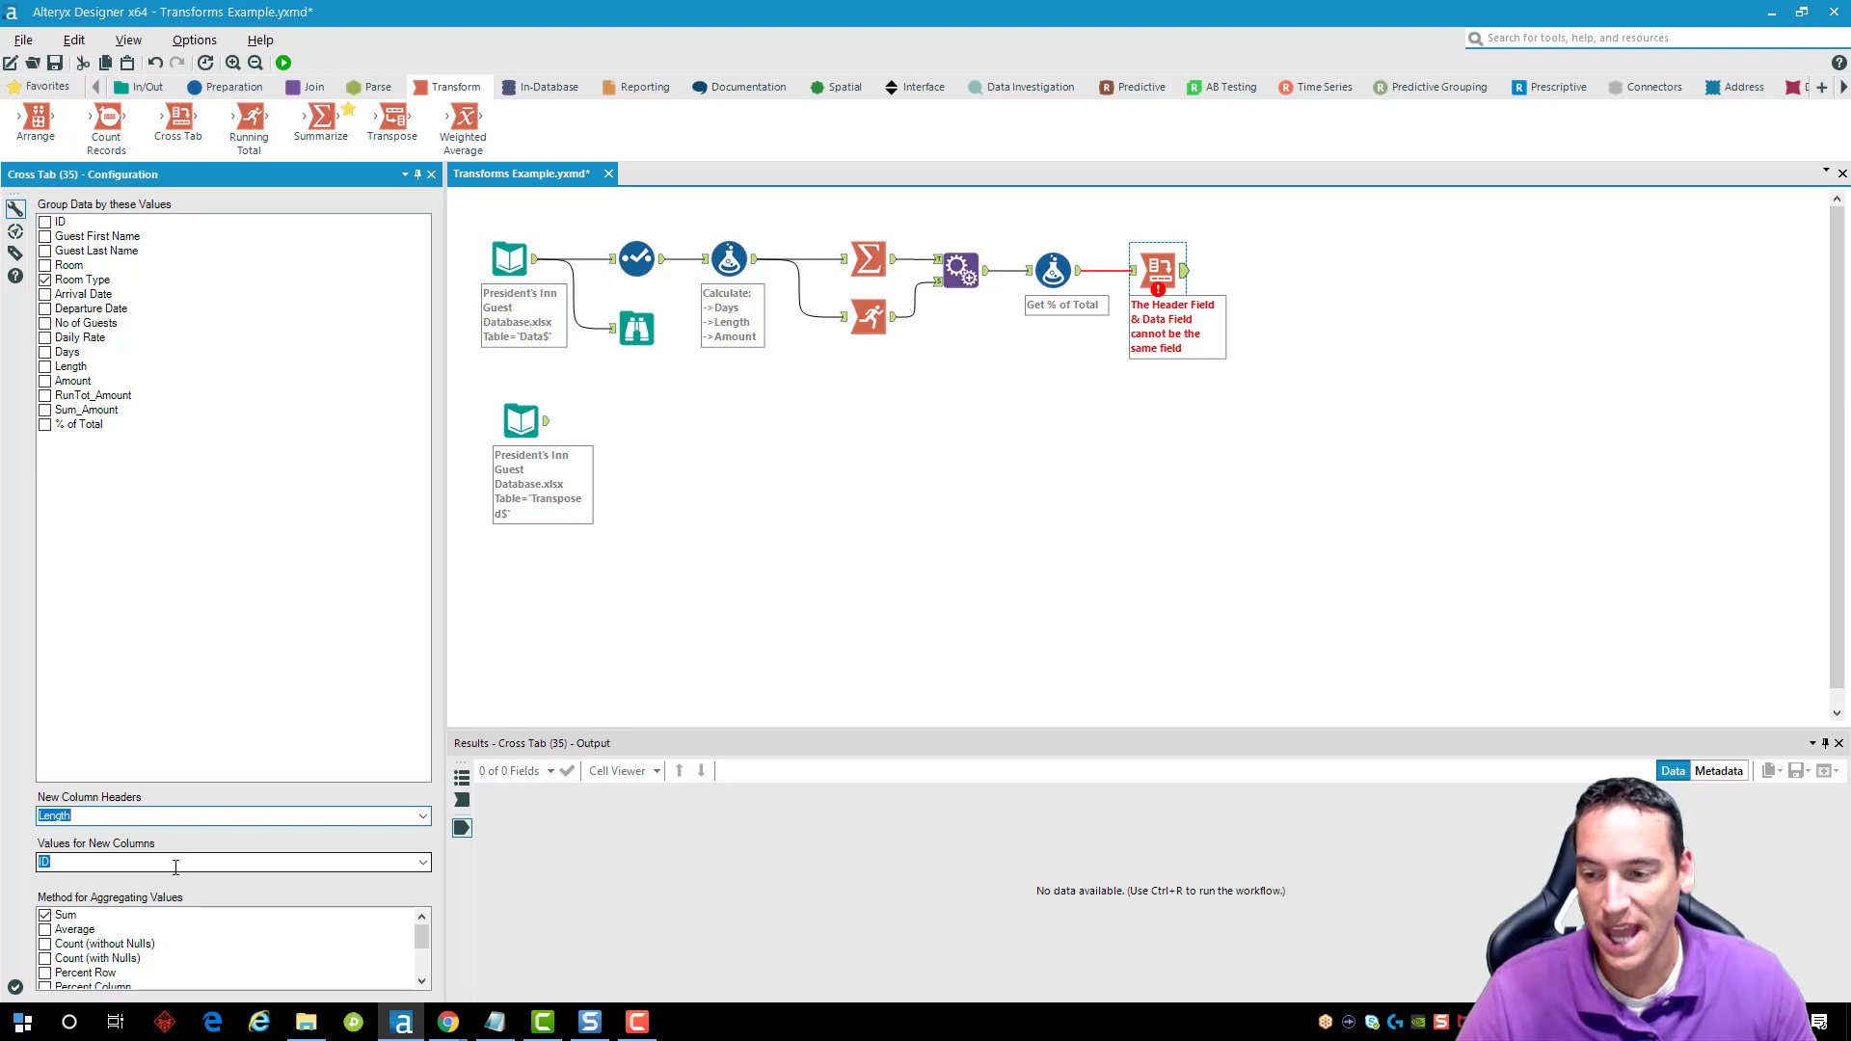
left_click(44, 915)
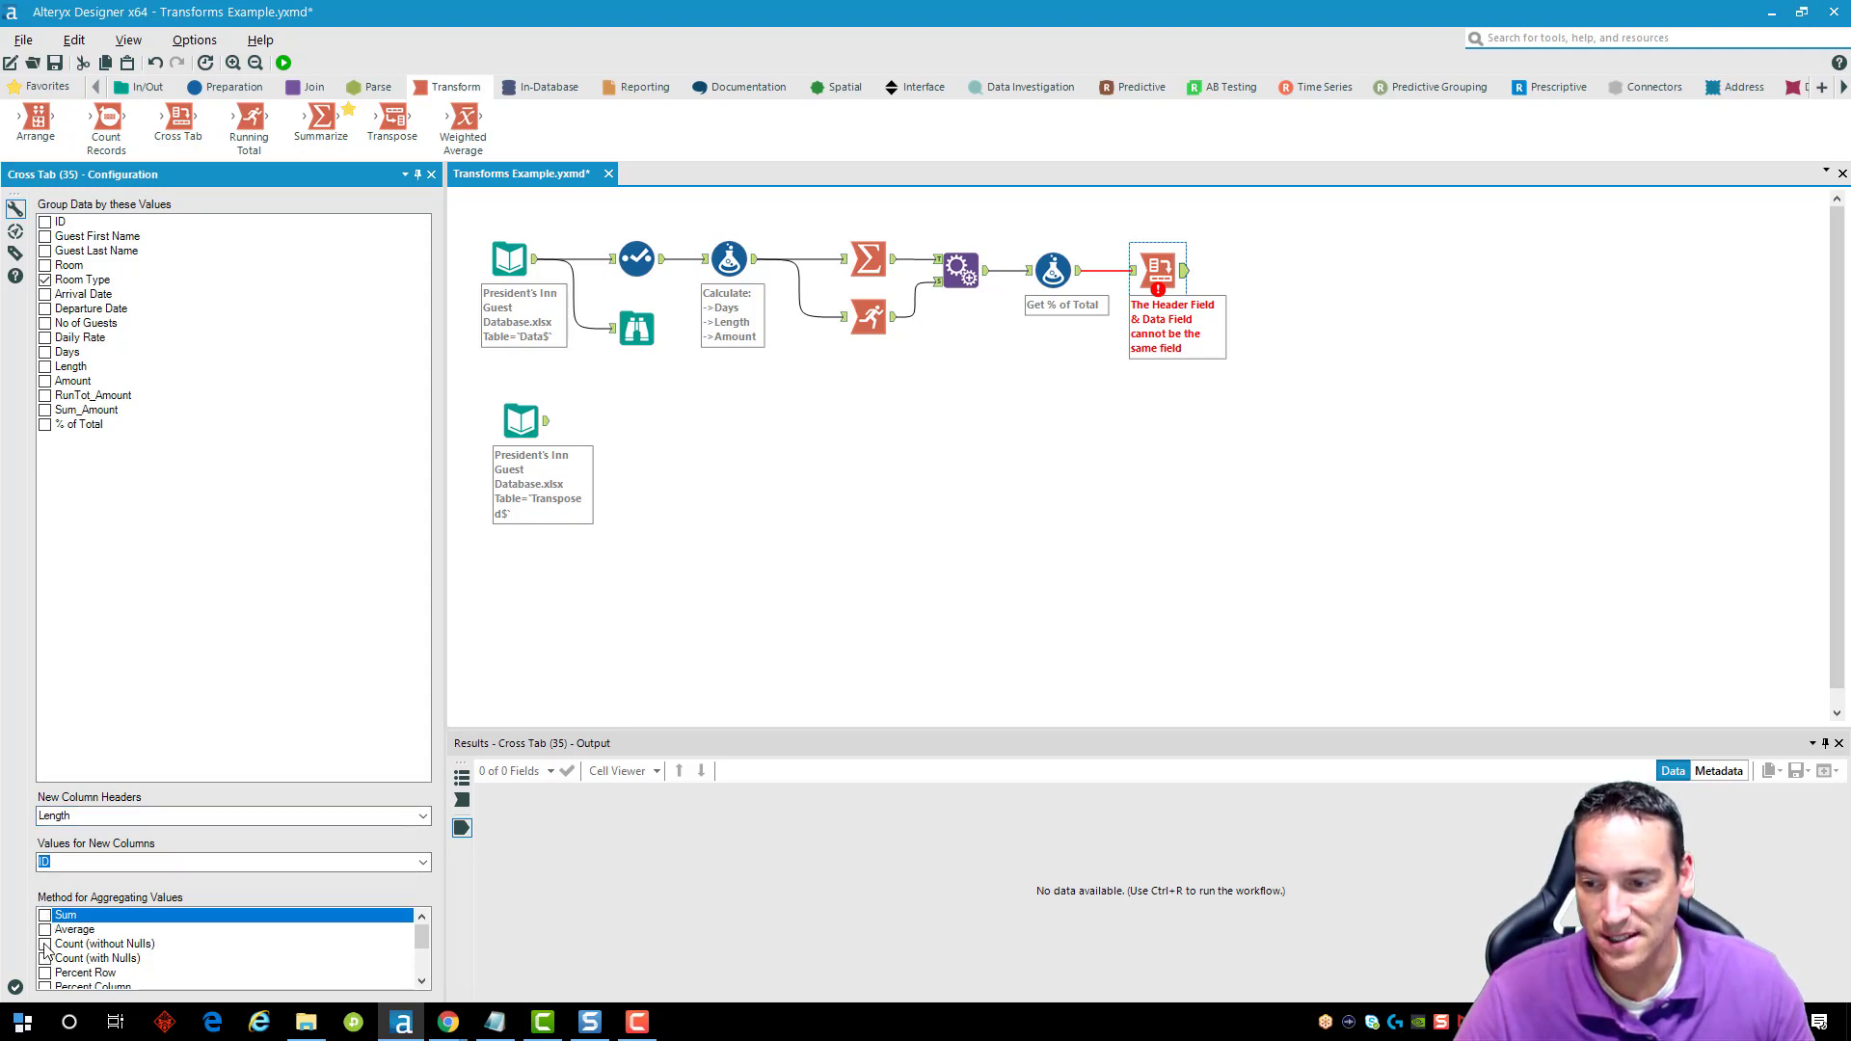
left_click(45, 944)
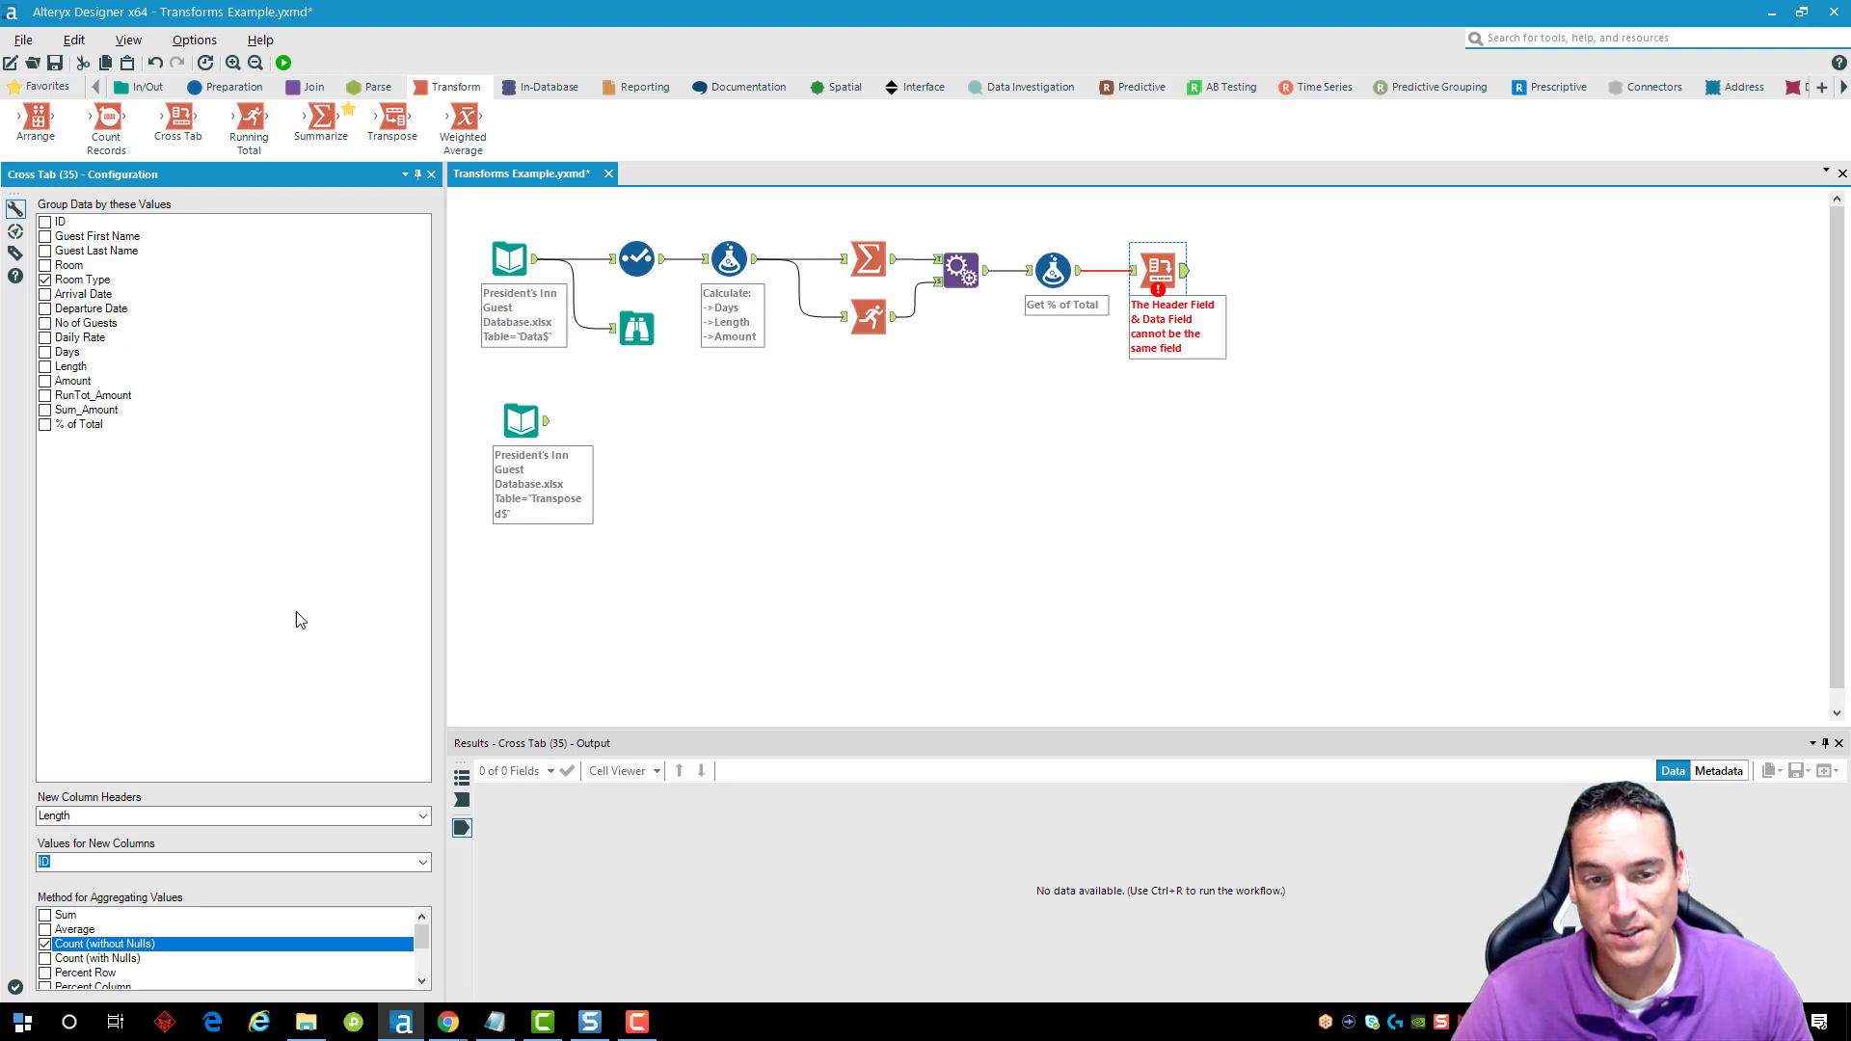
left_click(283, 63)
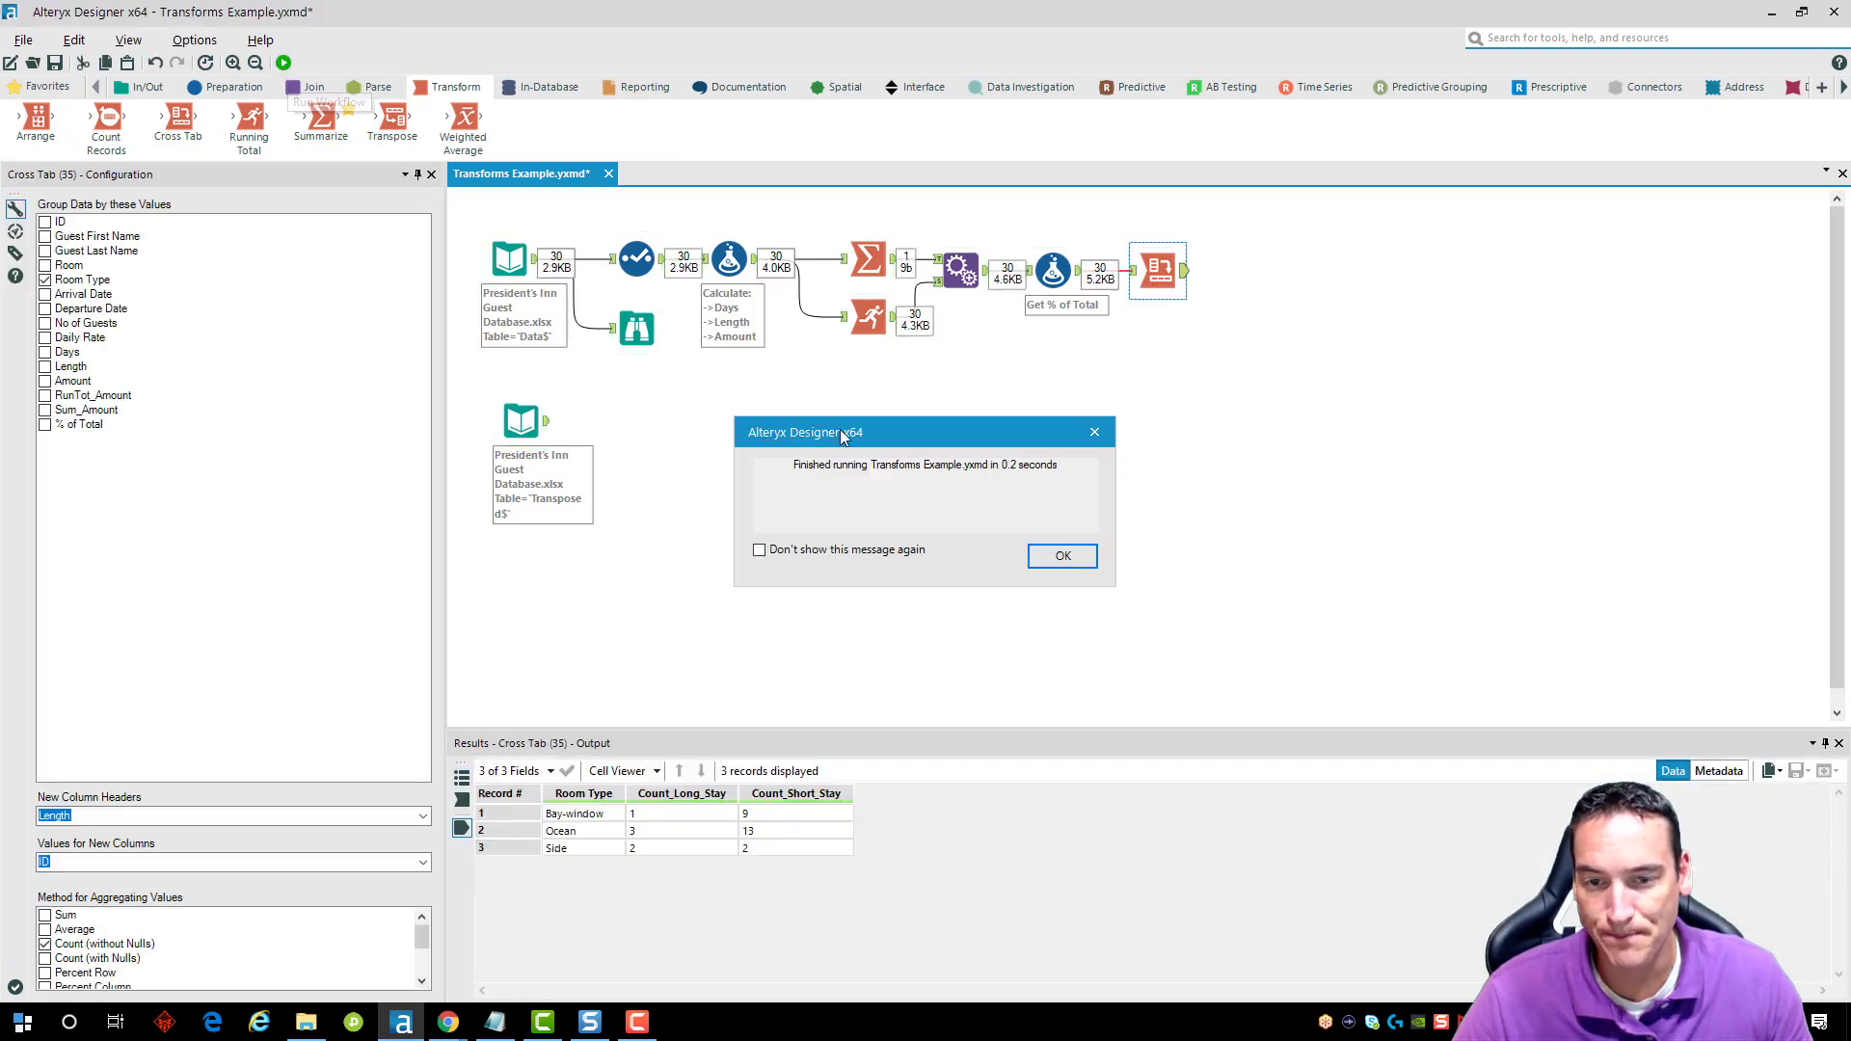
Close the Finished running dialog and switch the palette to the Preparation tools.
left_click(1063, 556)
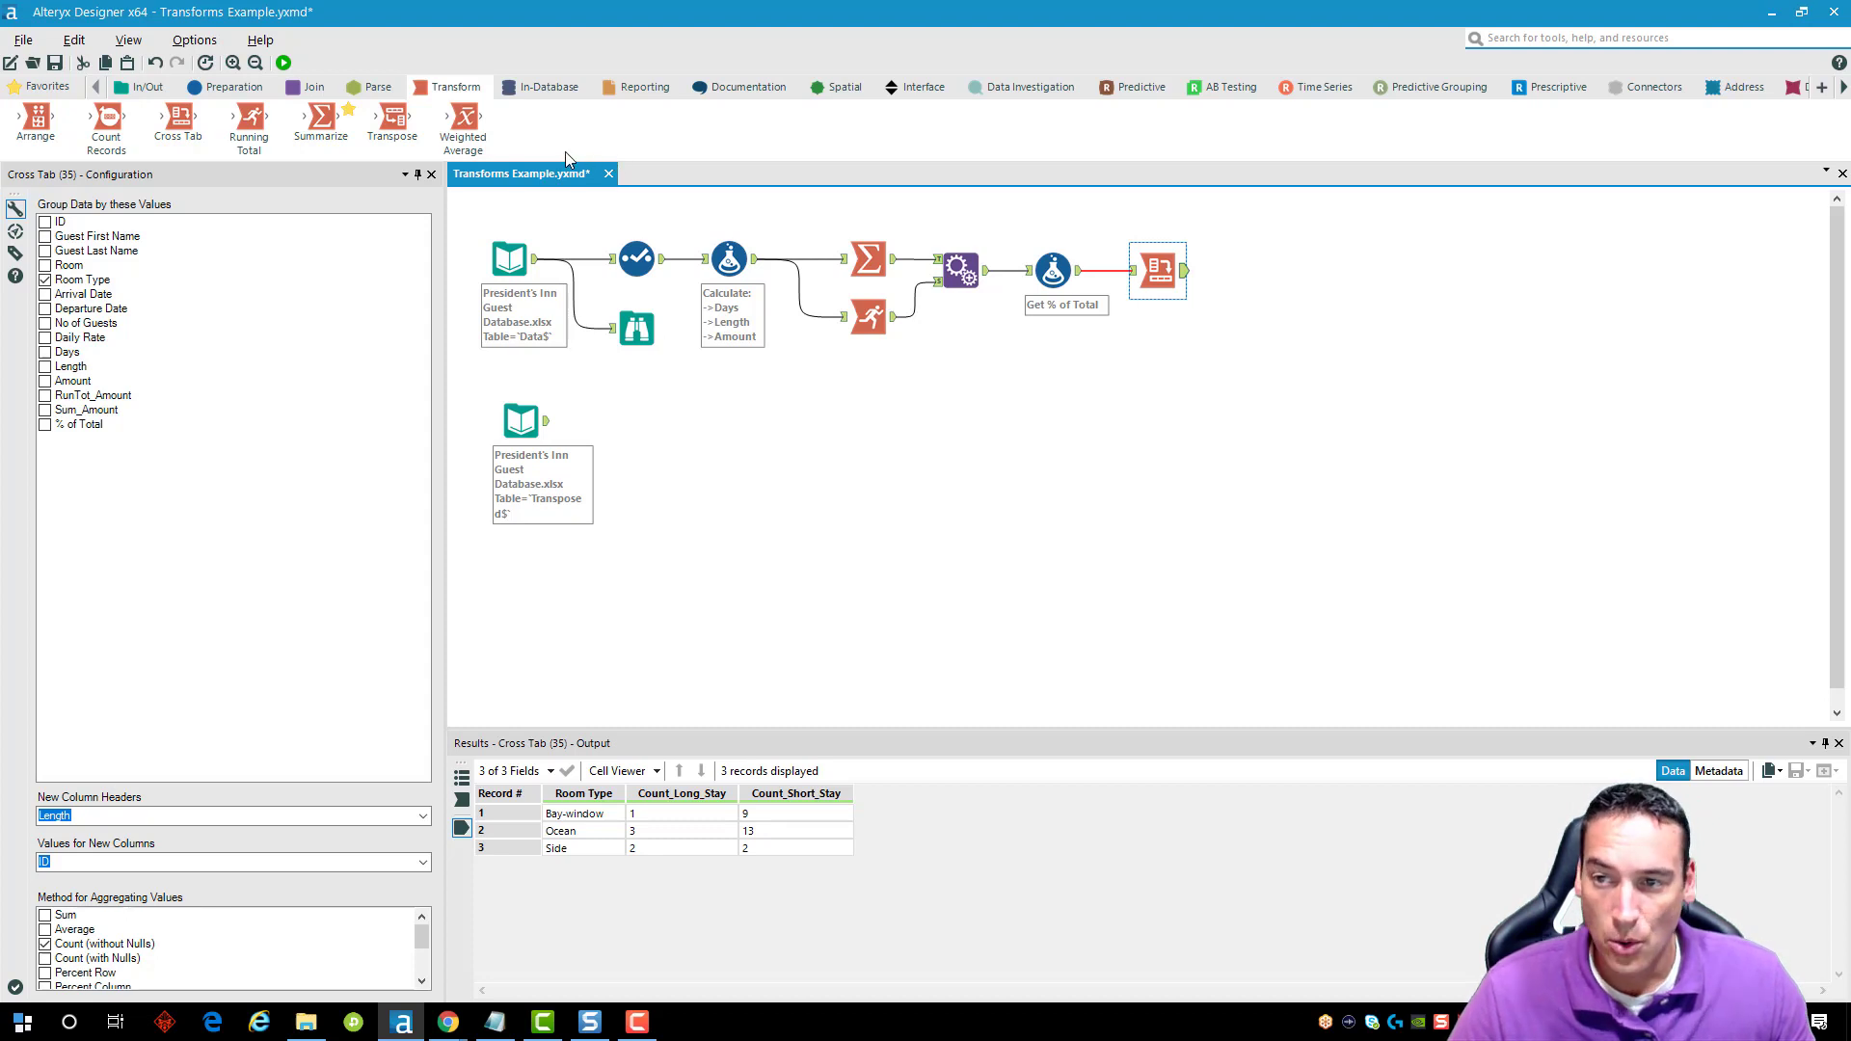
left_click(243, 90)
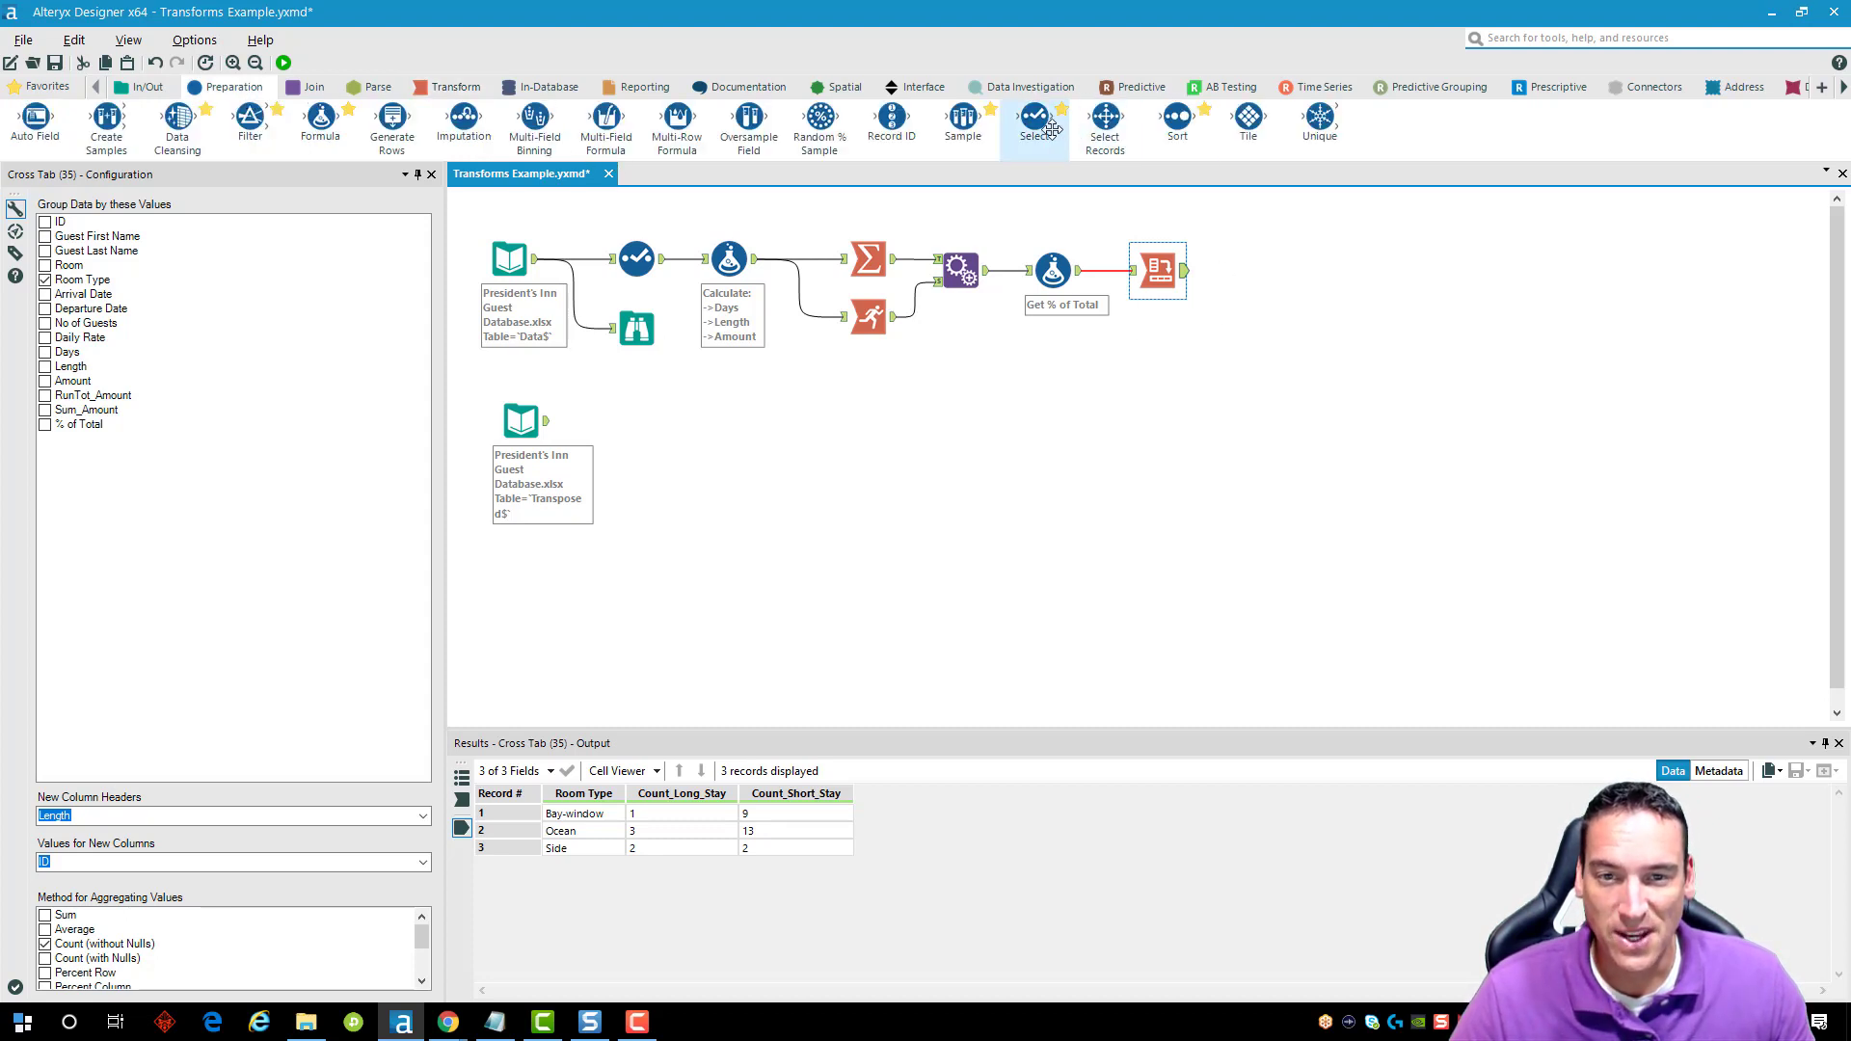
Add a Select after the Cross Tab renaming the count fields to Long and Short, then rerun.
left_click_drag(1035, 116, 1250, 271)
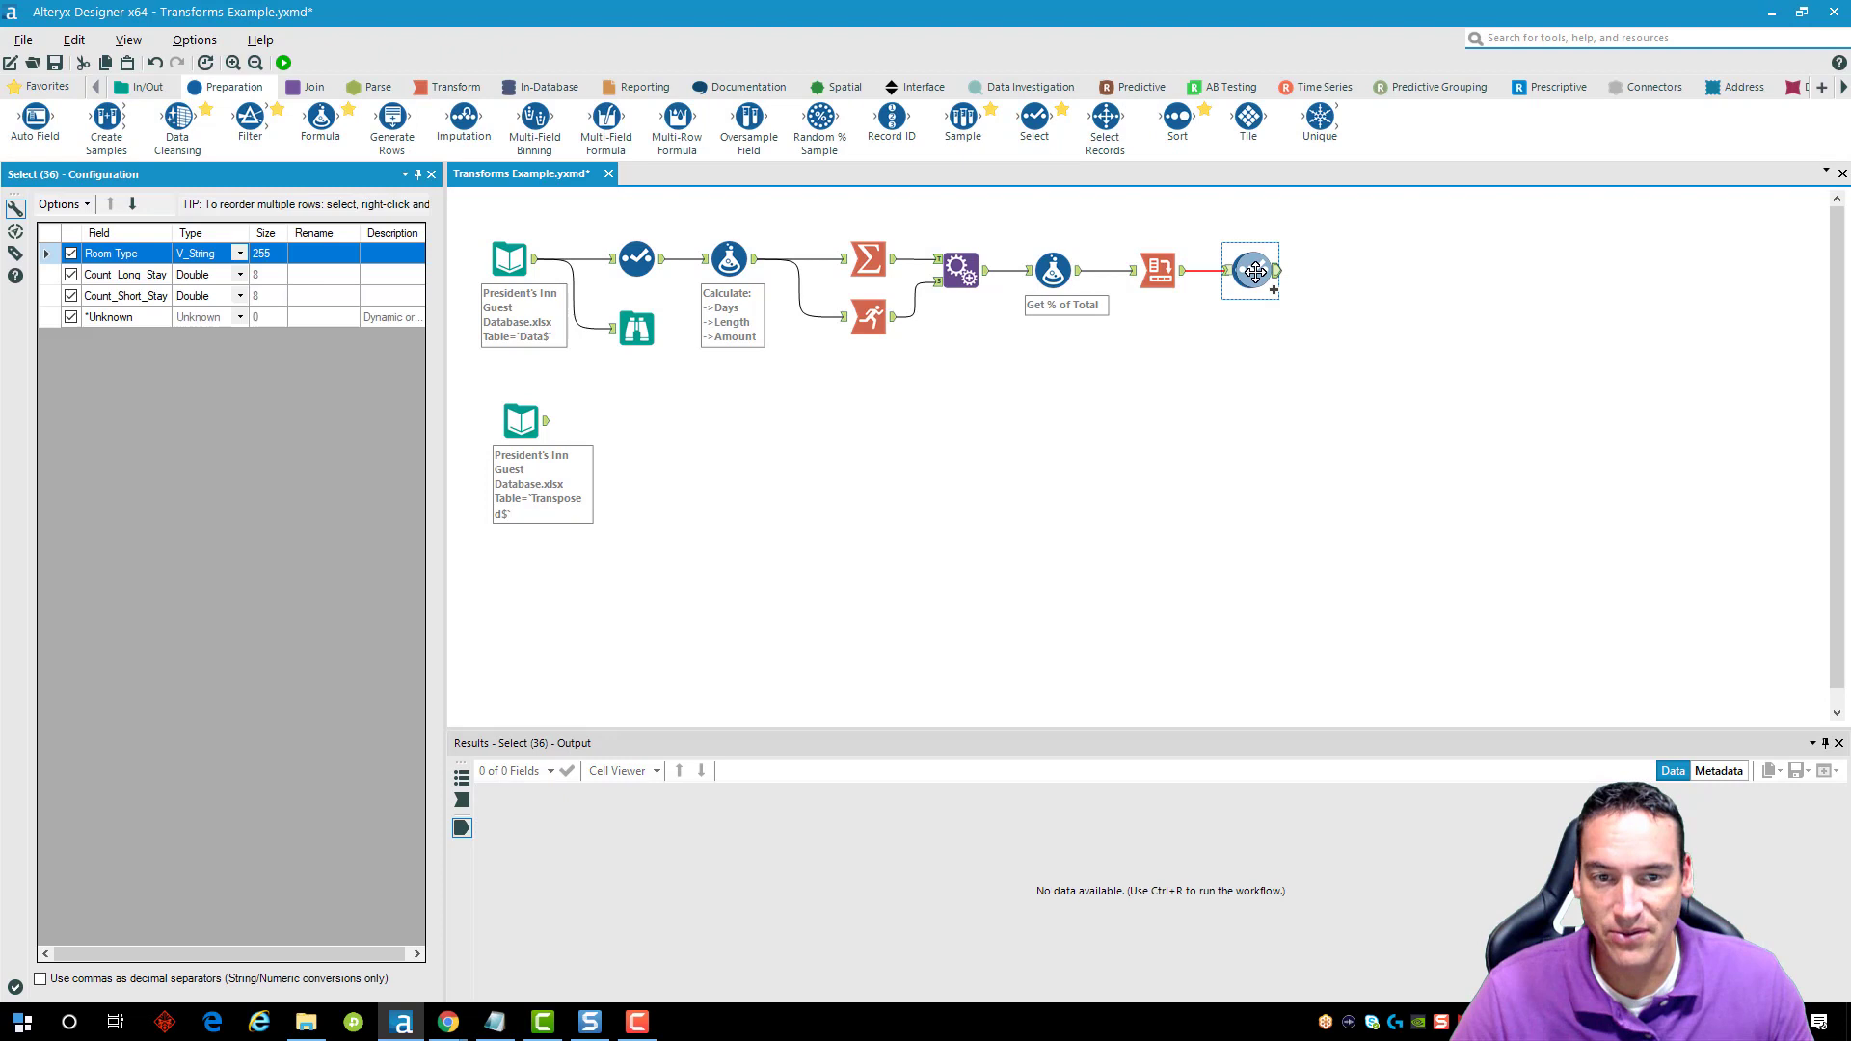
left_click(319, 276)
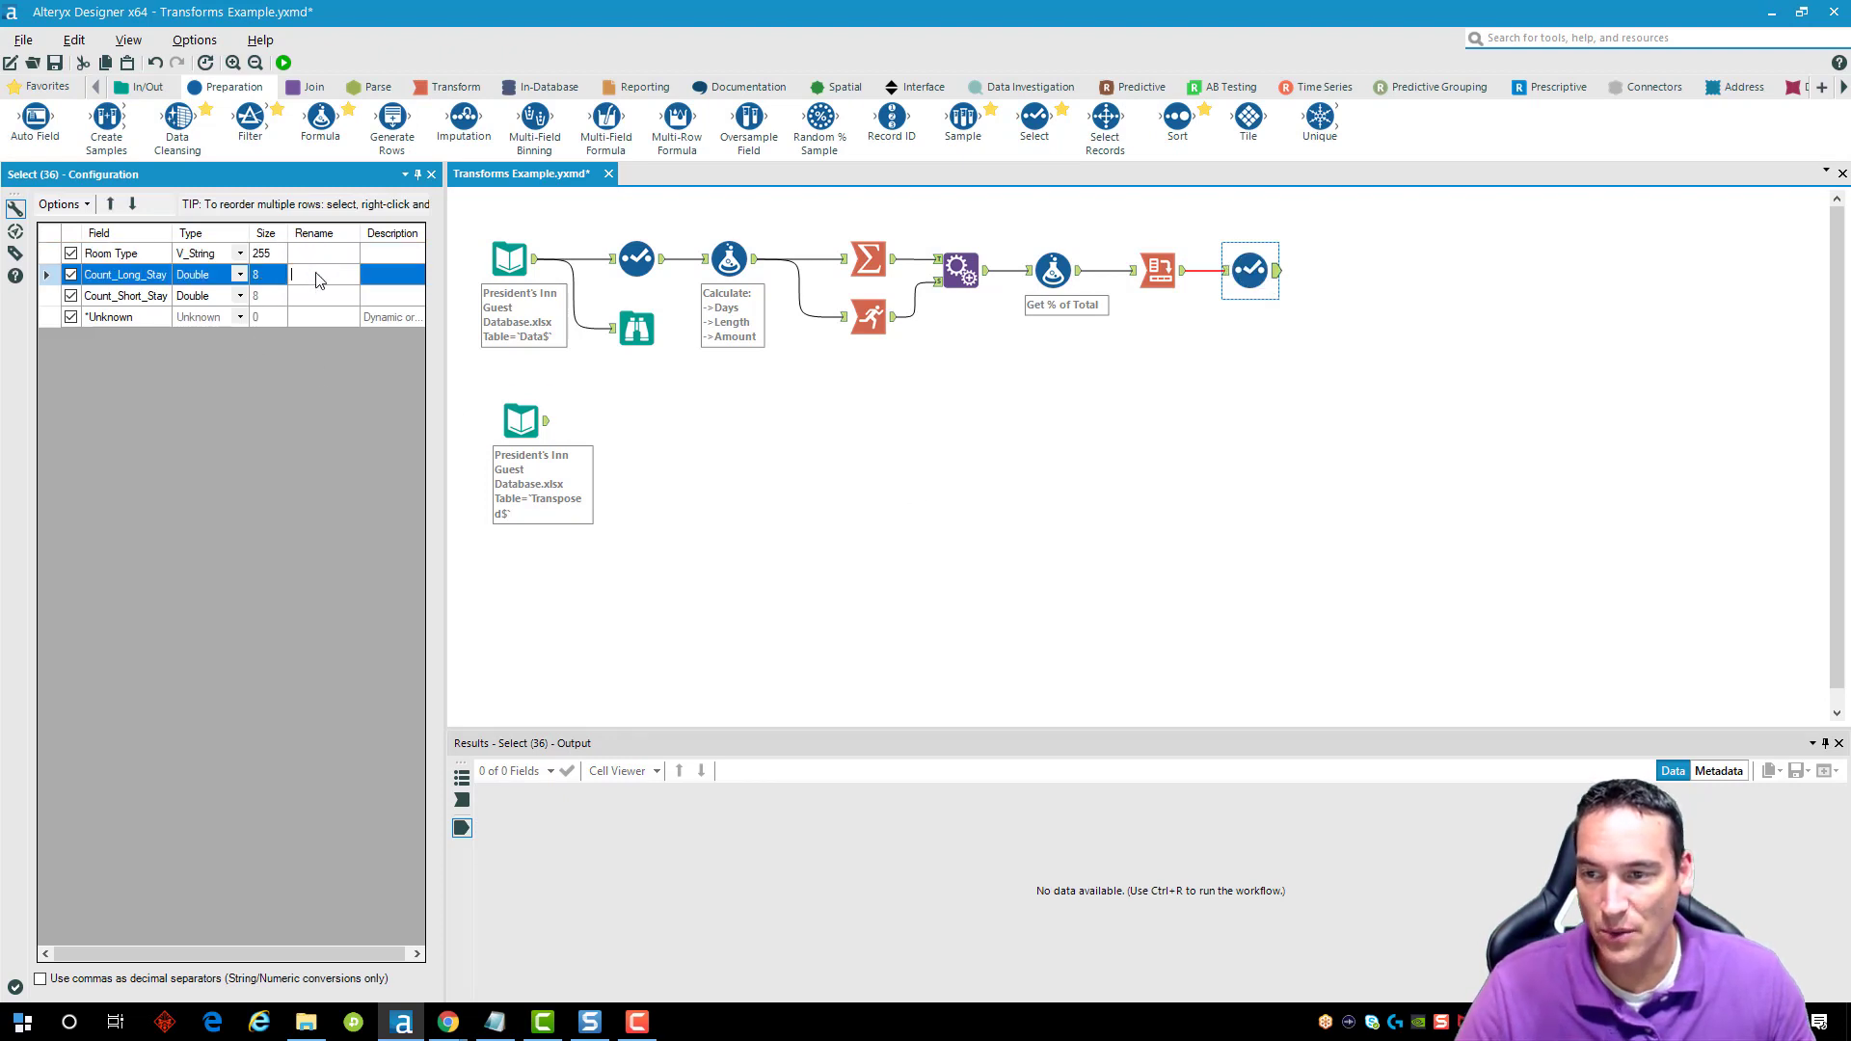
type("Long")
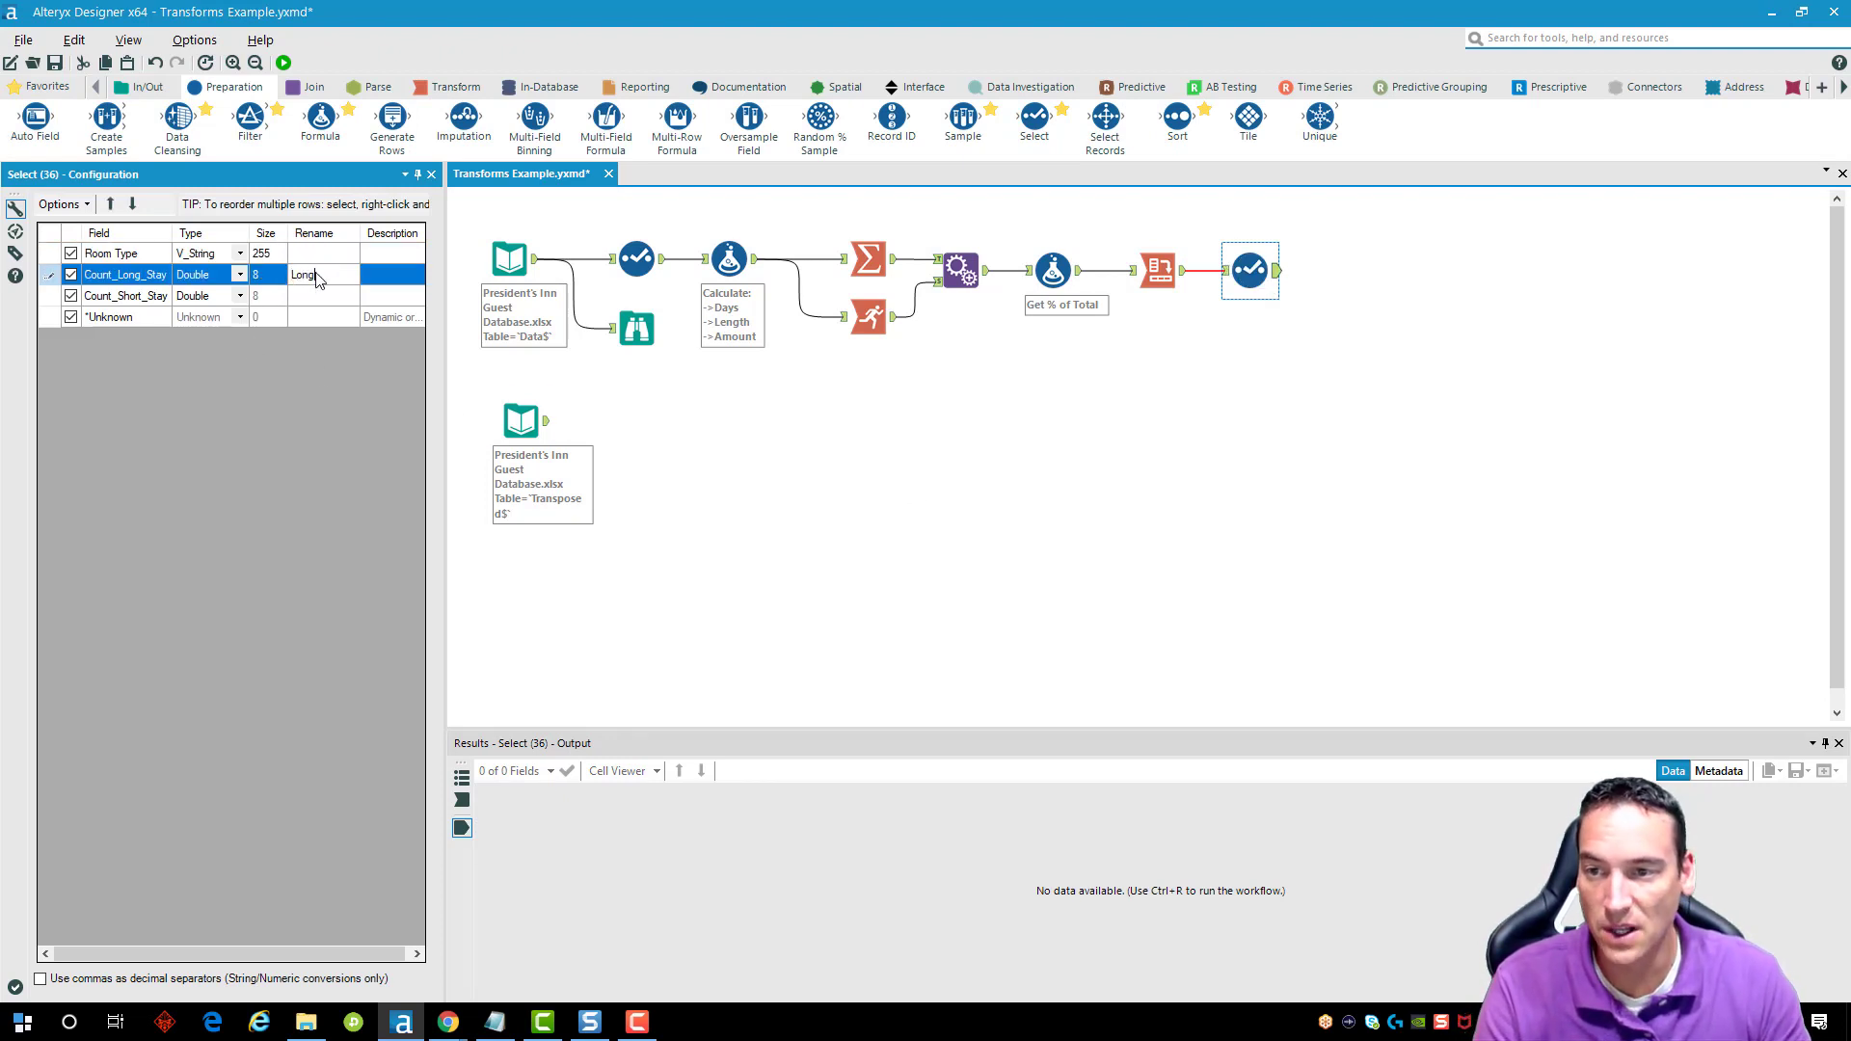
key("Down")
type("Short")
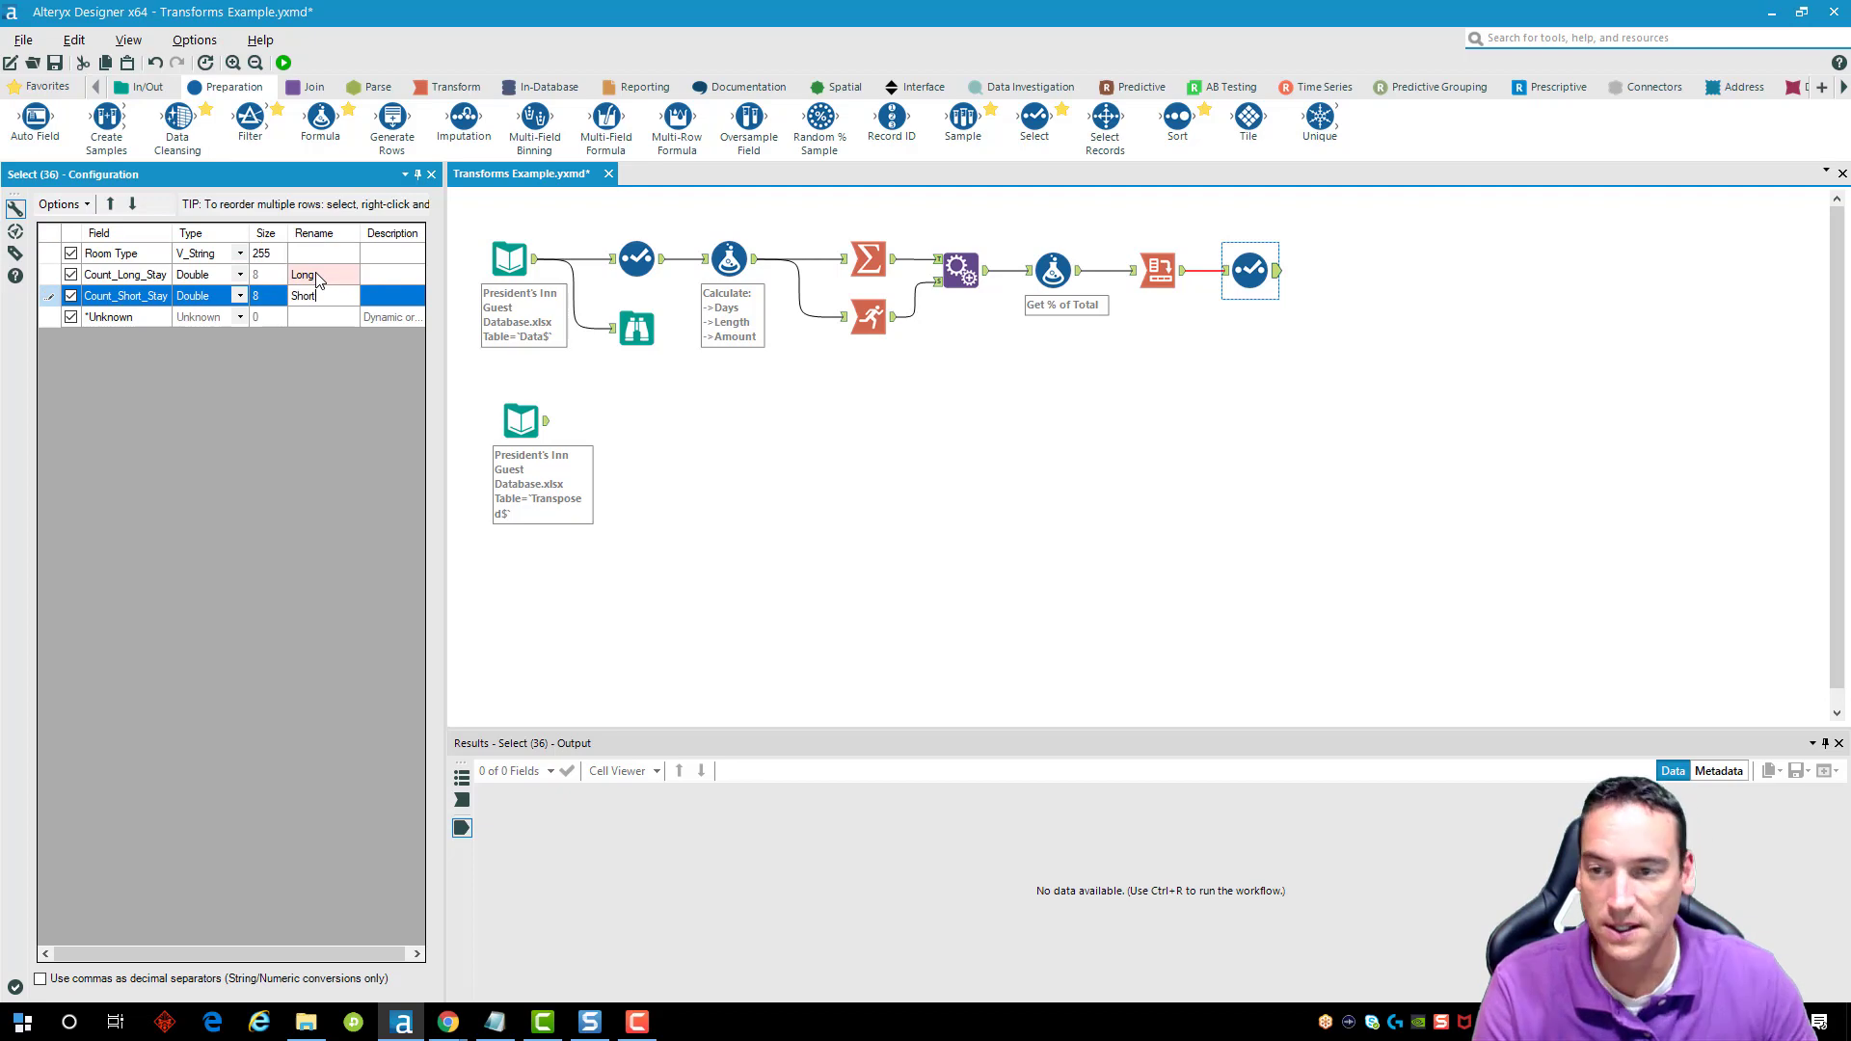
key("Tab")
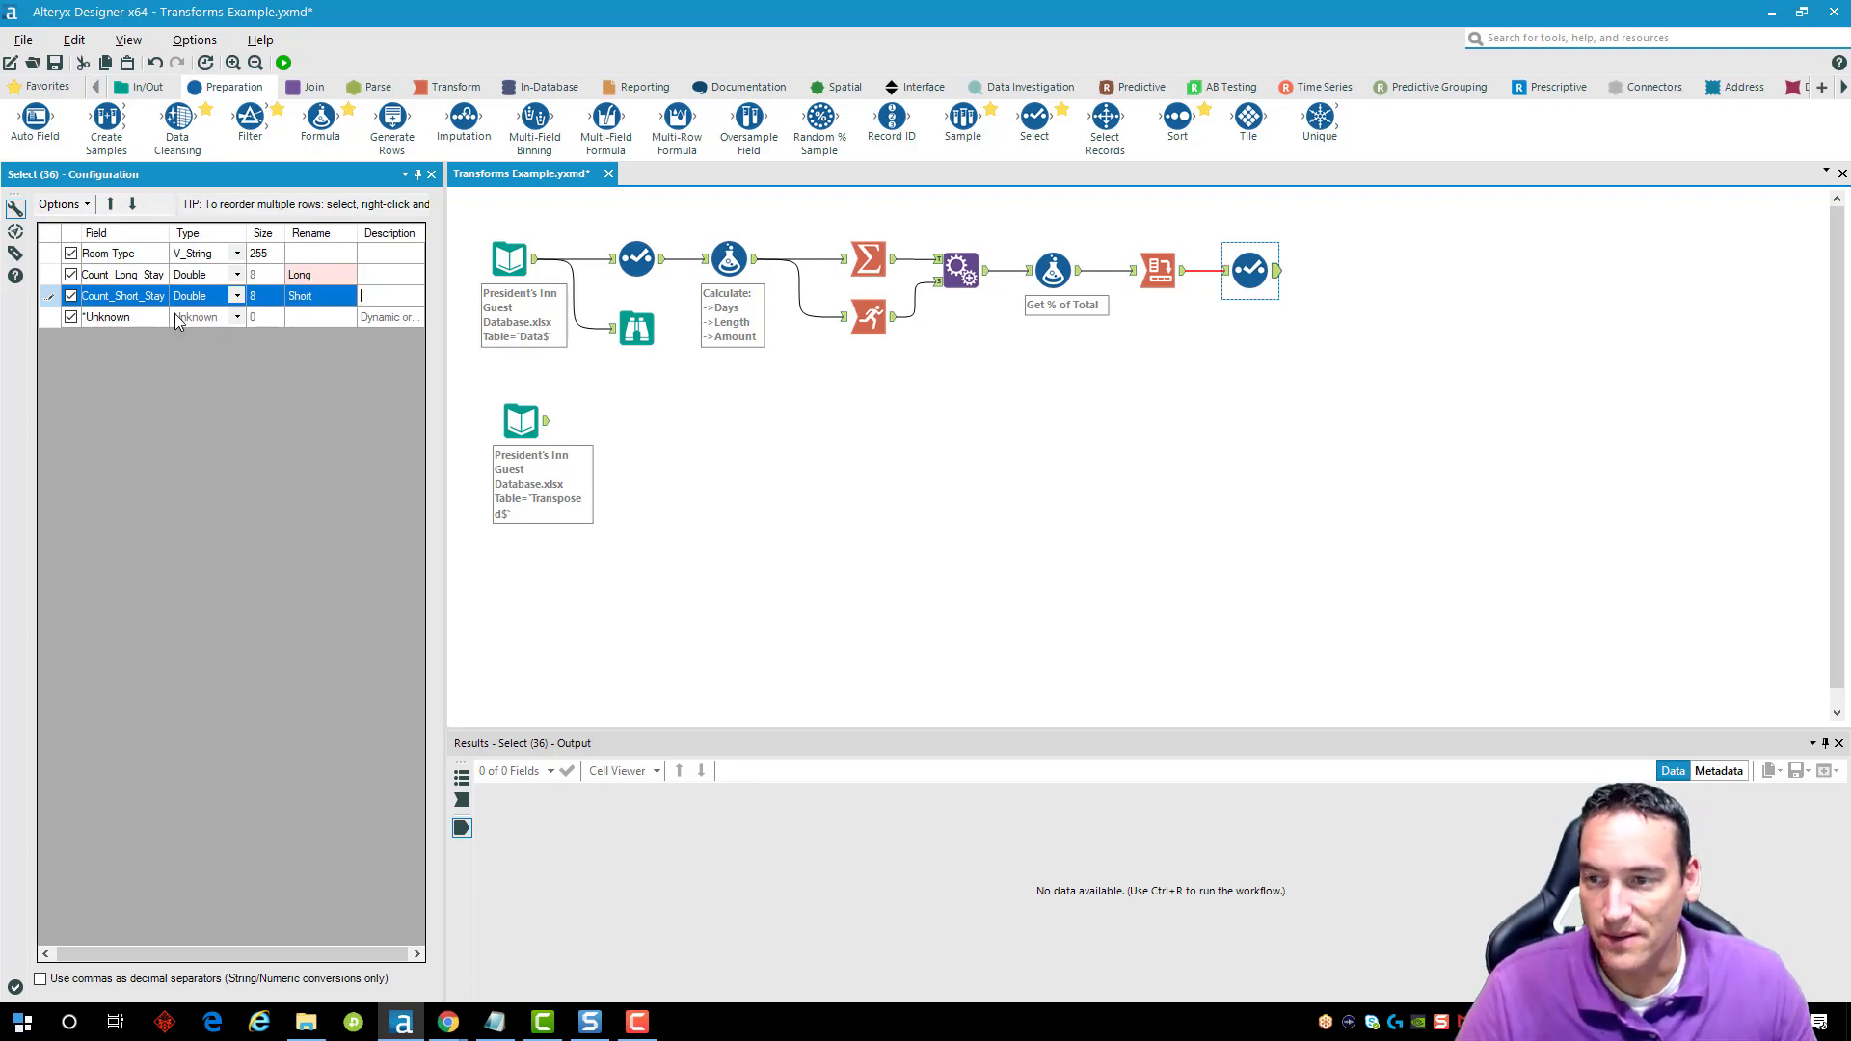
left_click(1260, 483)
key("ctrl+r")
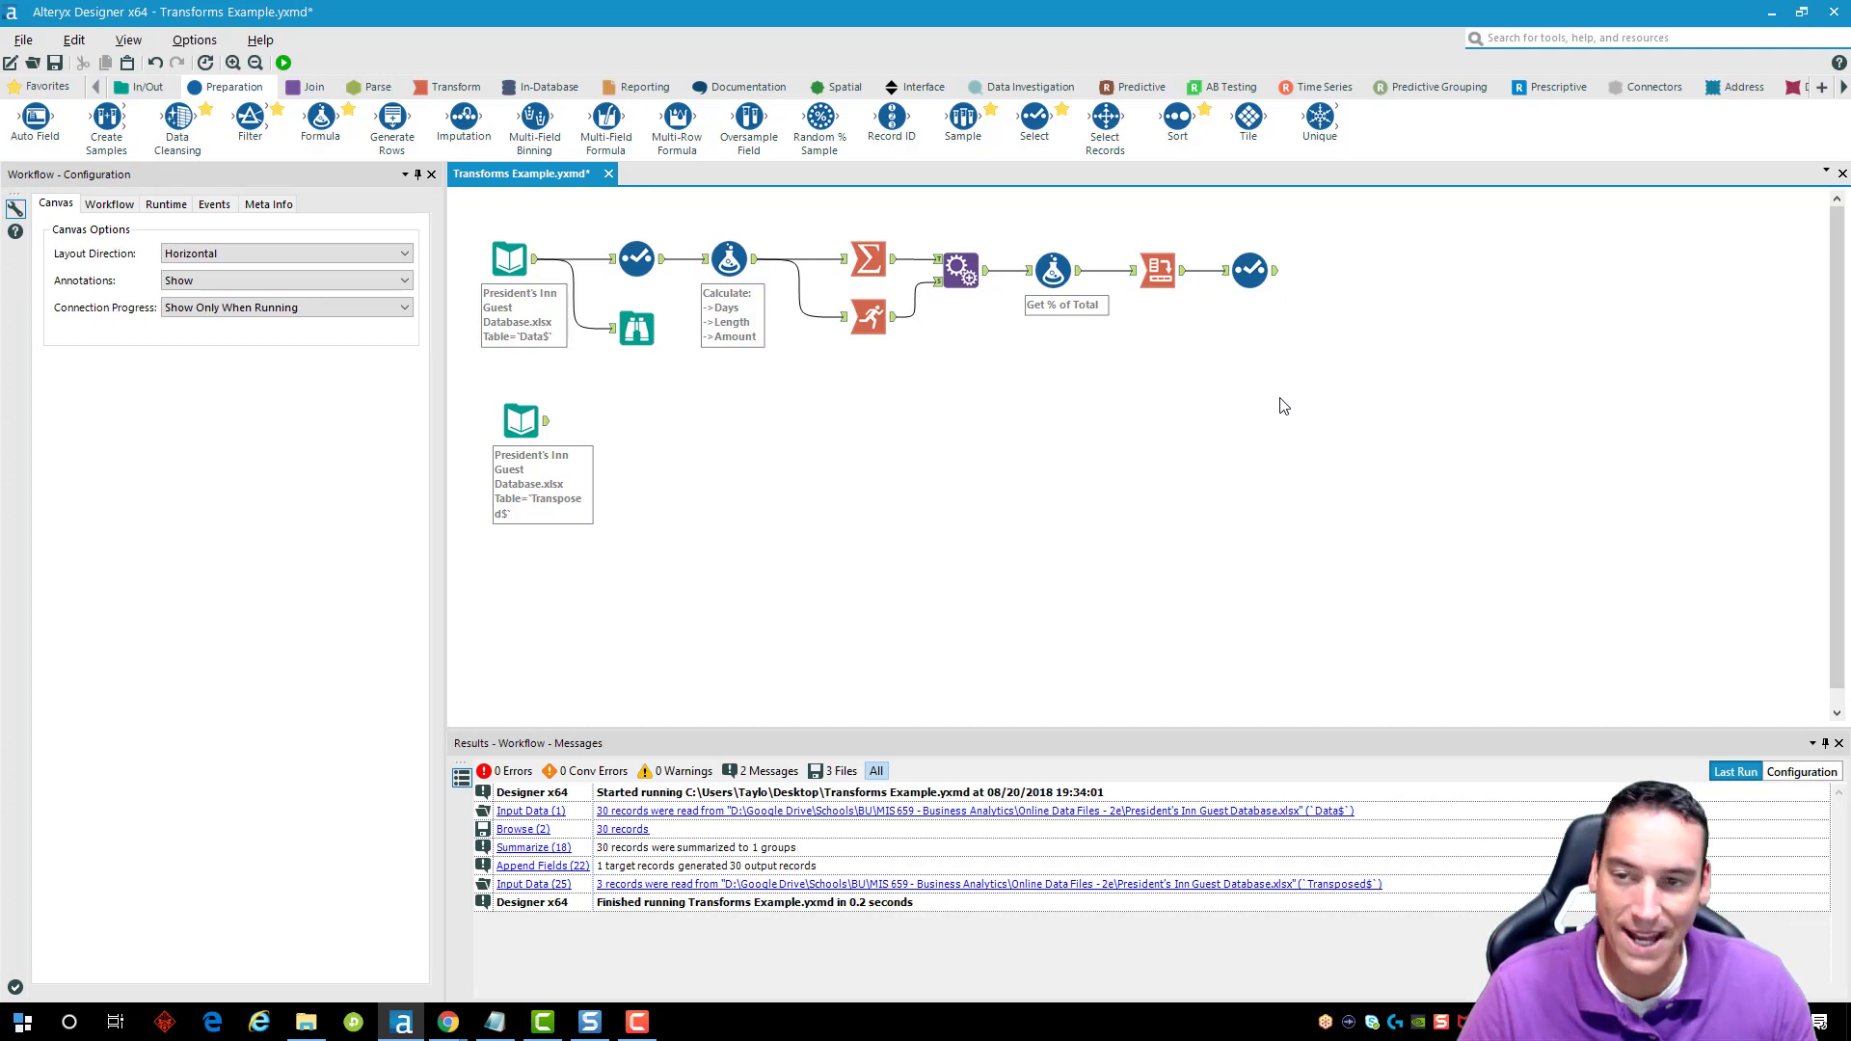
Place a Charting tool after the Select step and set its chart type to Bar.
left_click(636, 89)
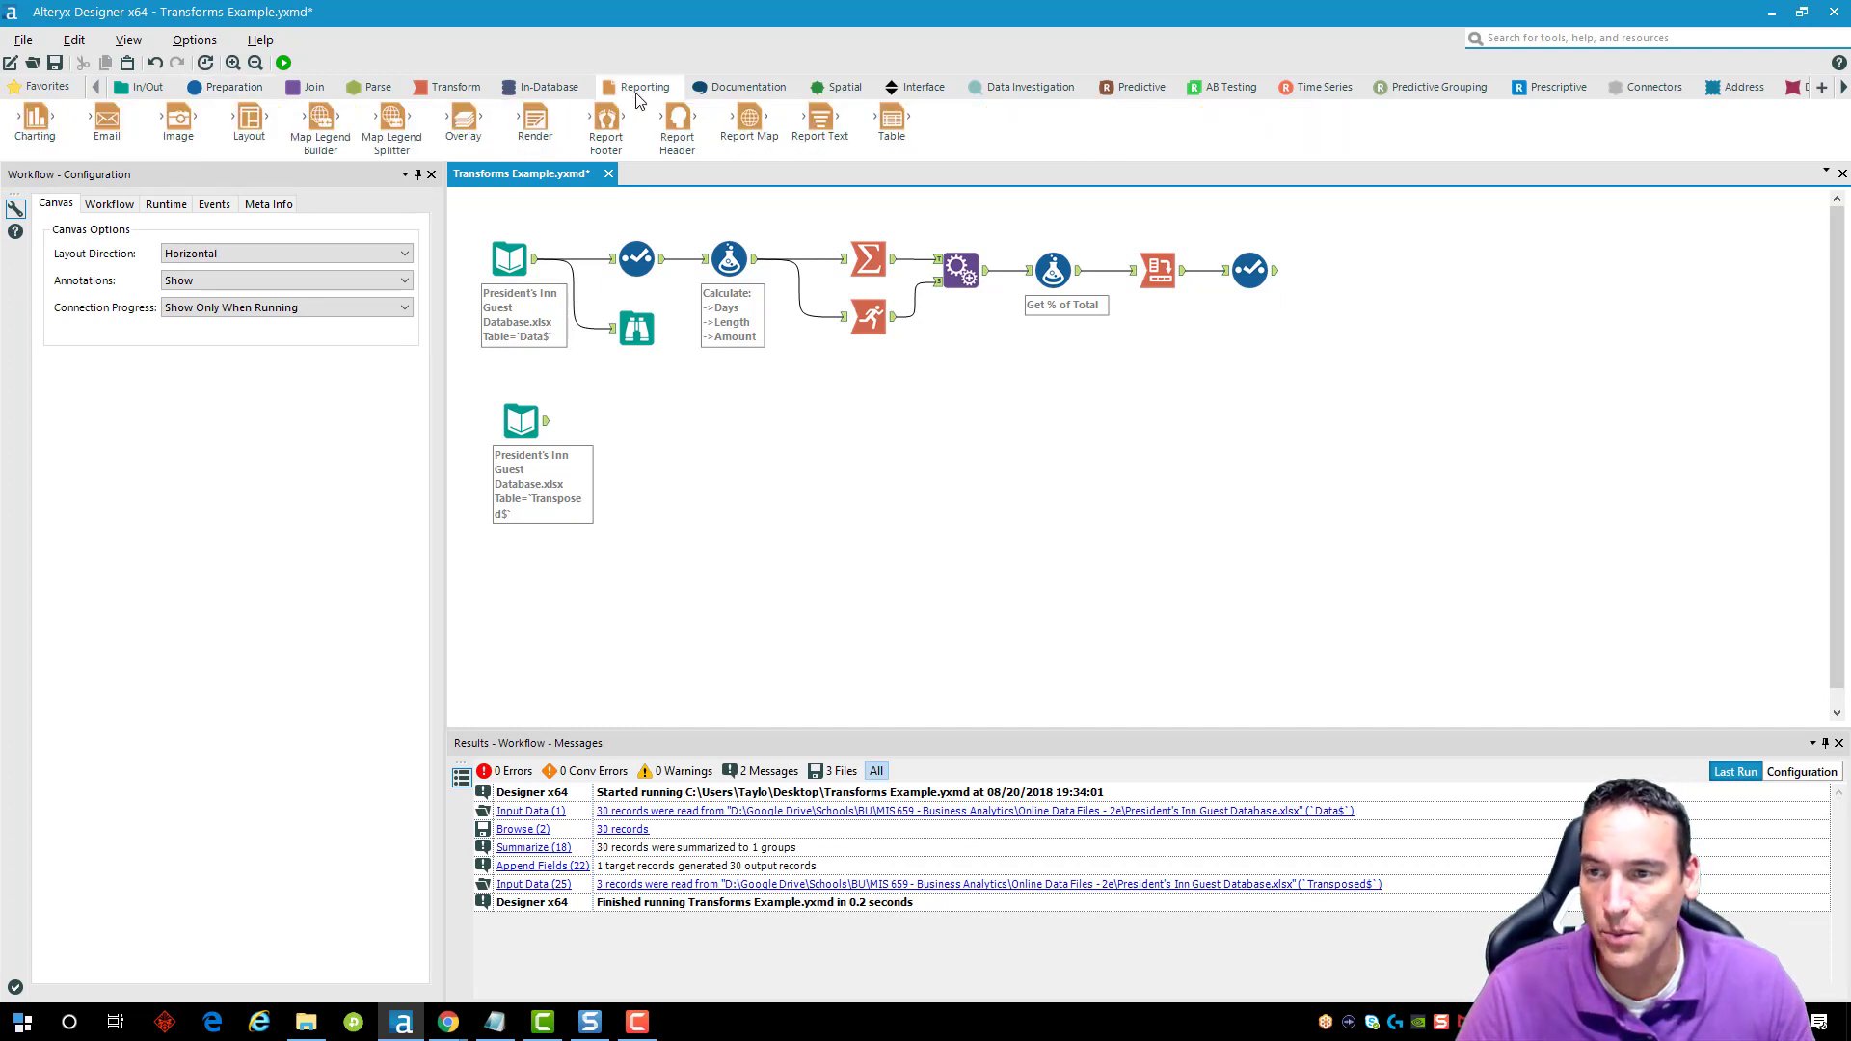
left_click_drag(34, 119, 1354, 271)
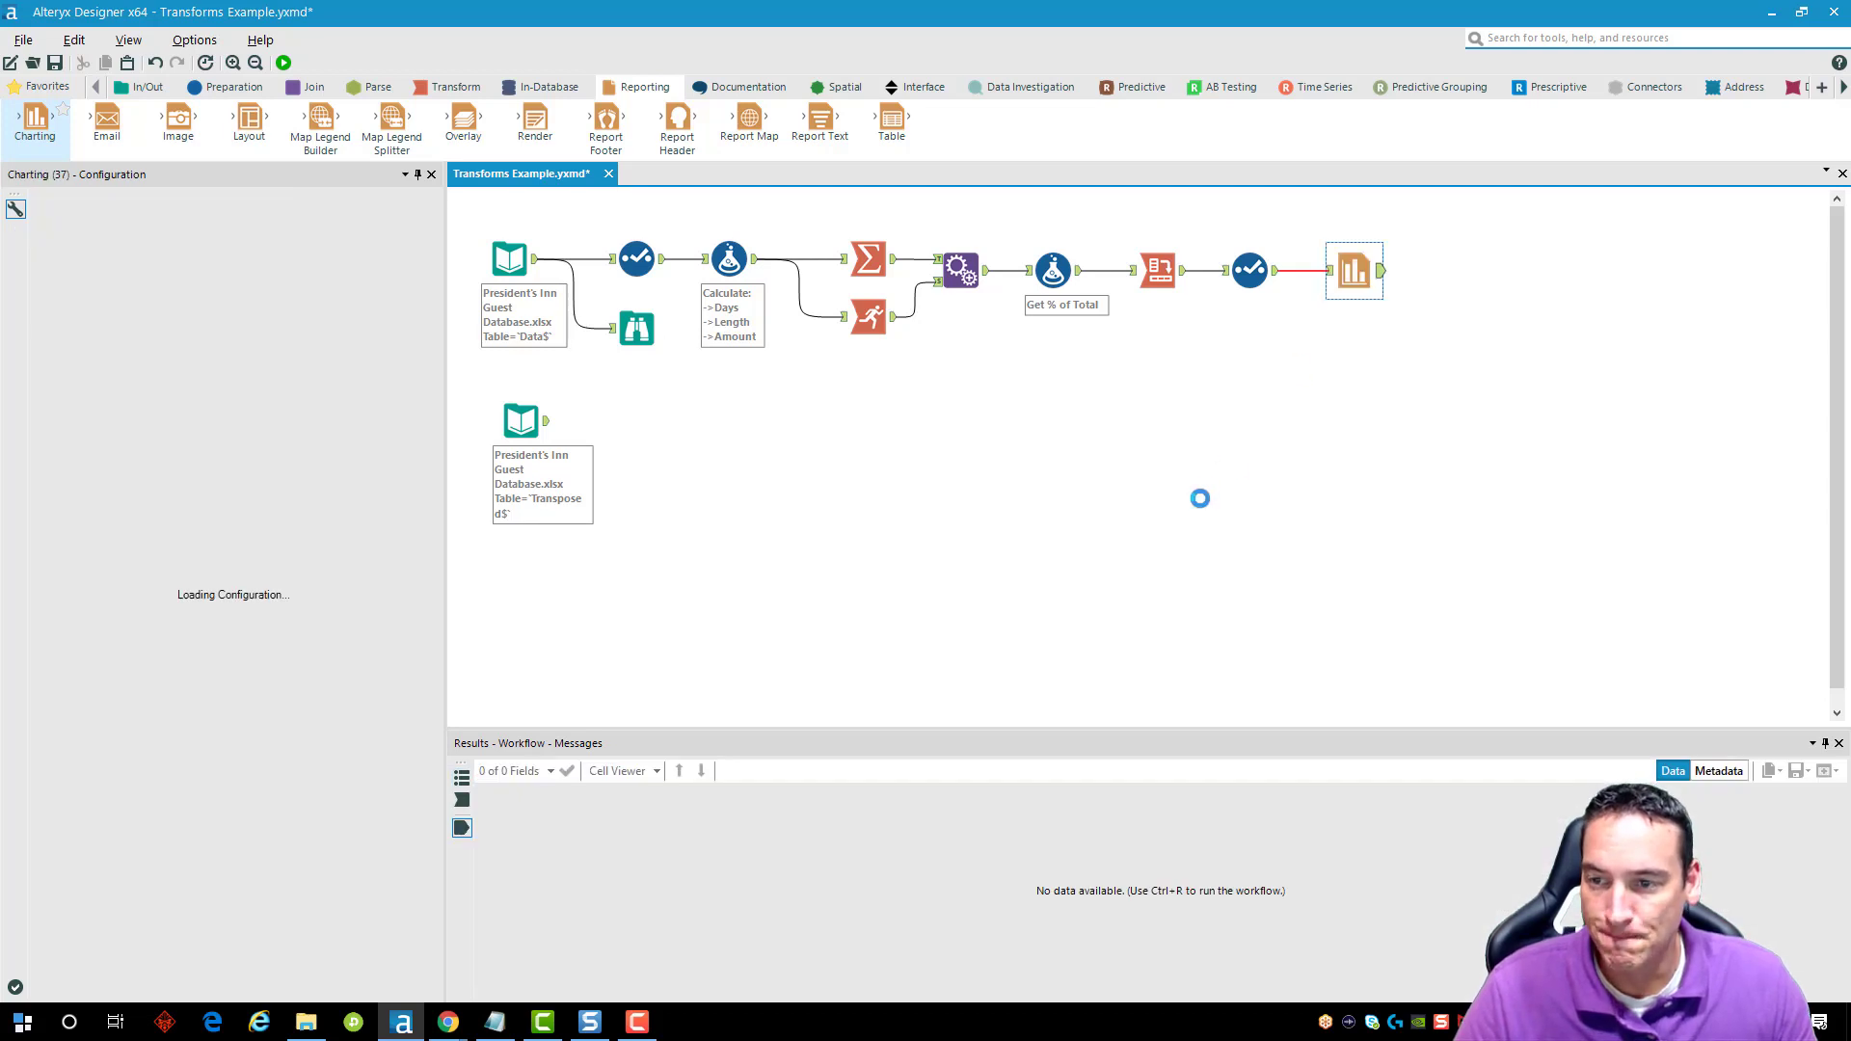
left_click(238, 206)
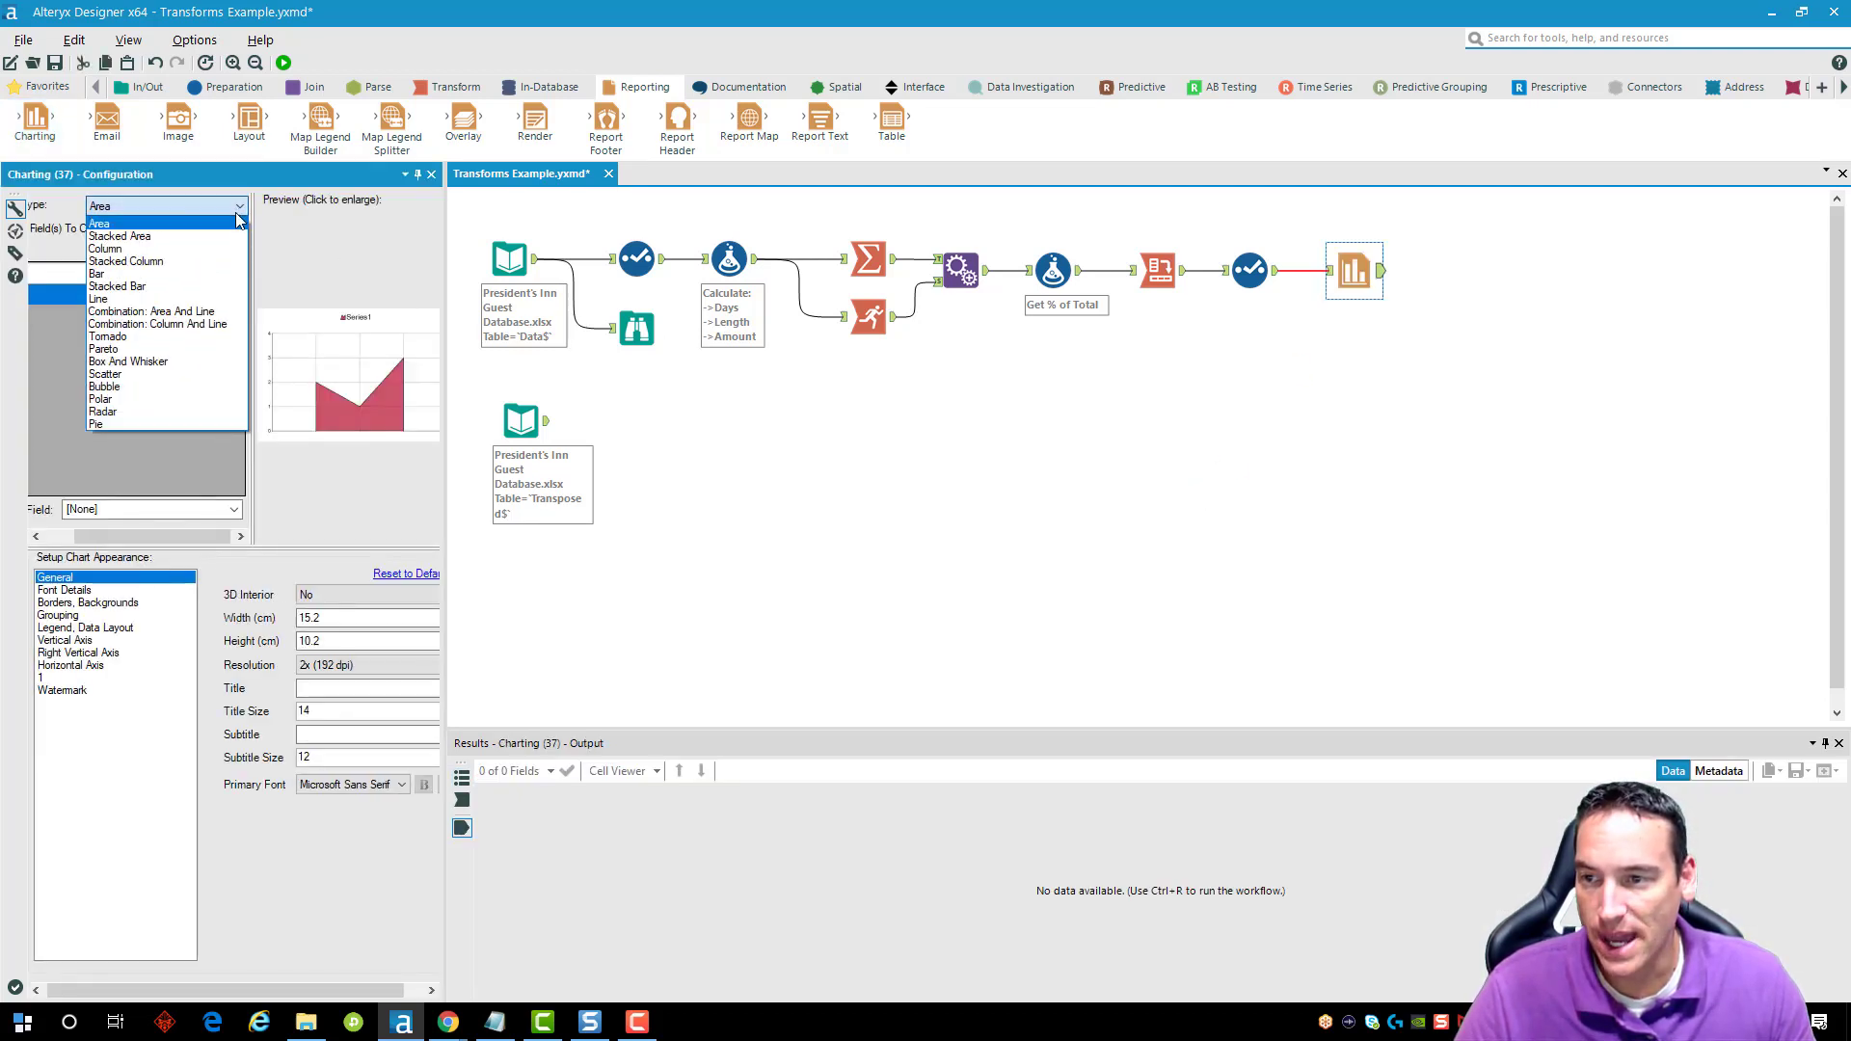
left_click(200, 278)
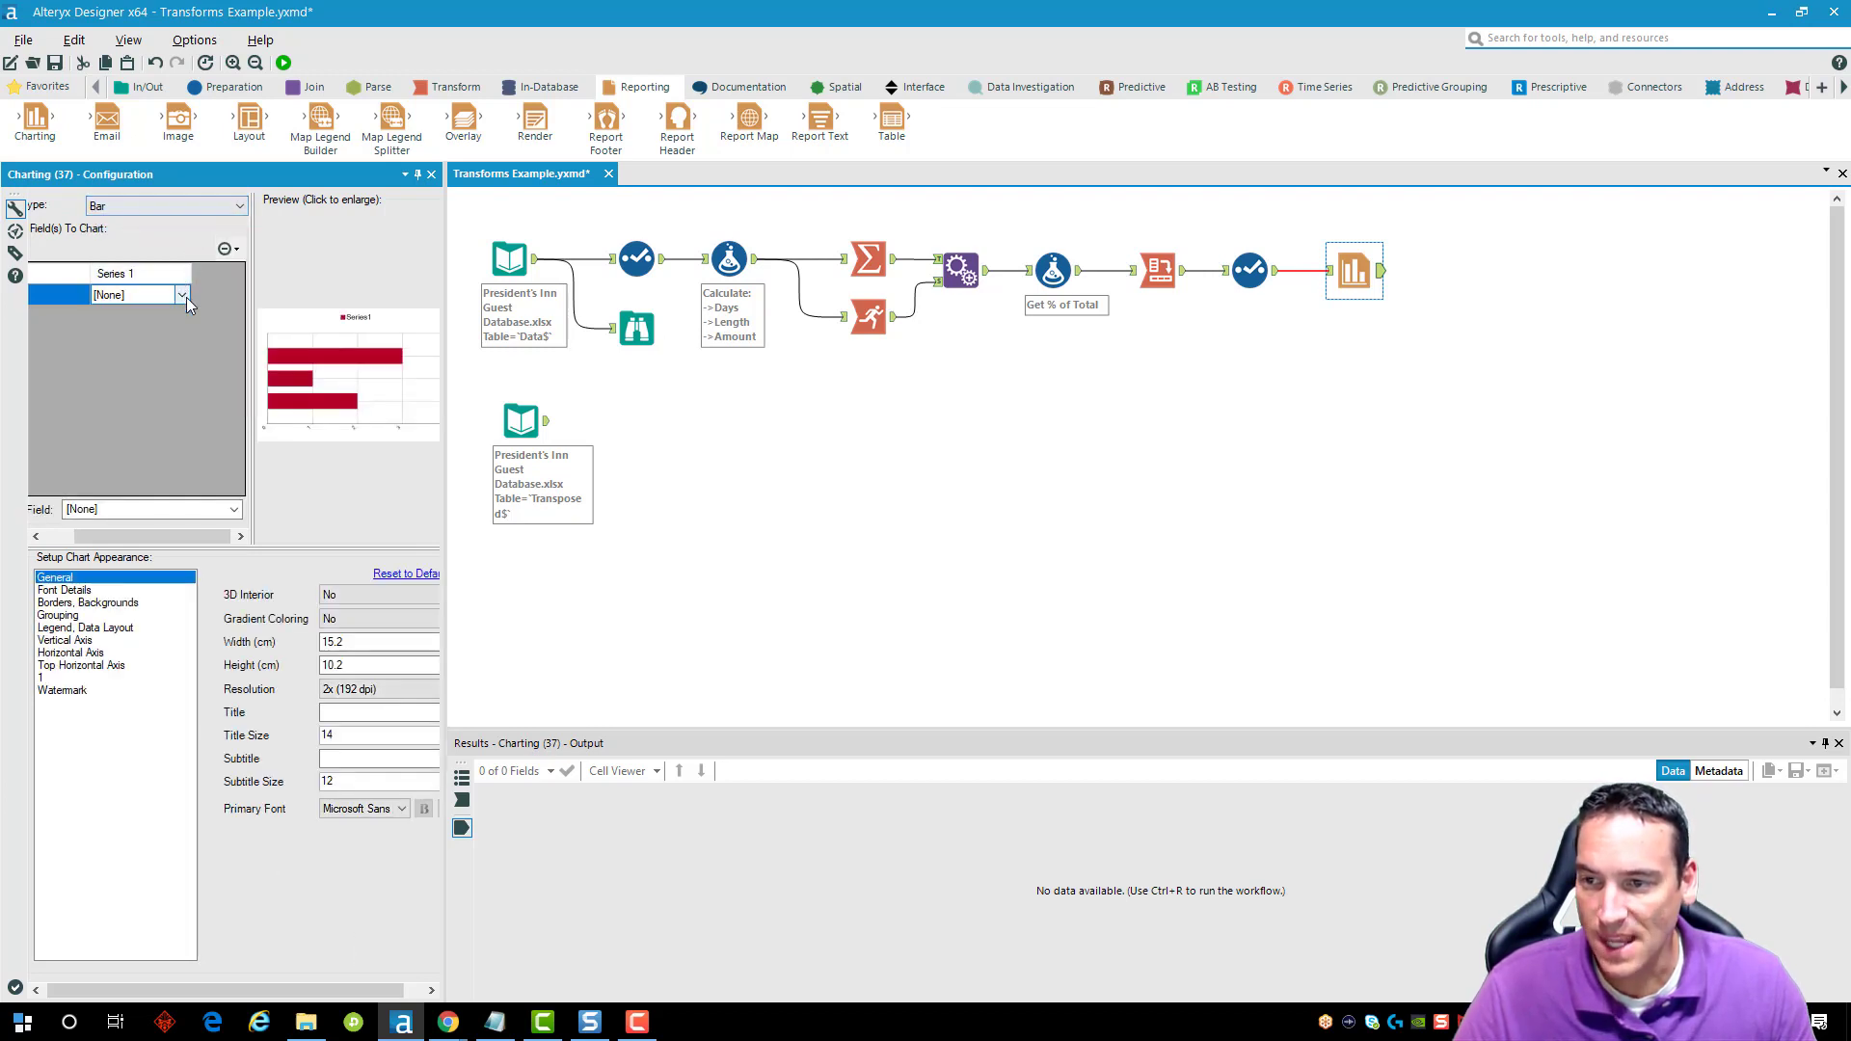
left_click_drag(92, 545, 61, 545)
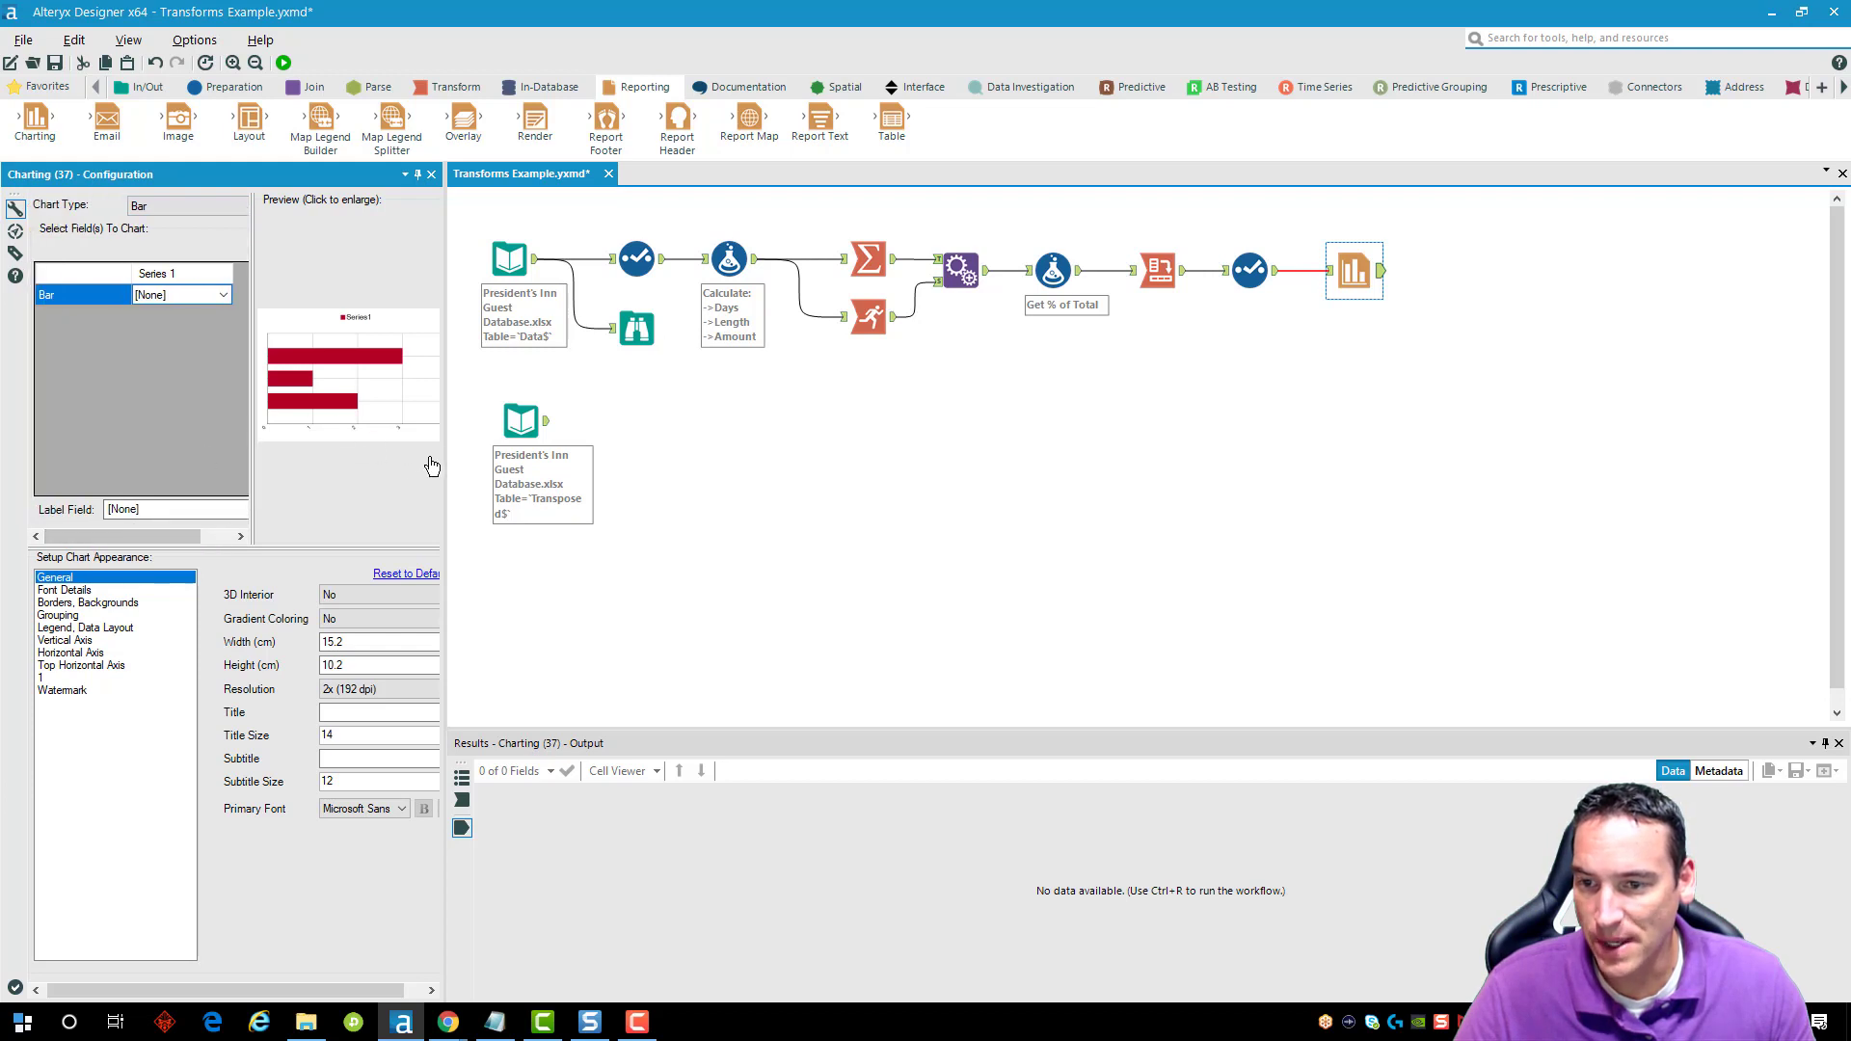
left_click_drag(489, 448, 556, 444)
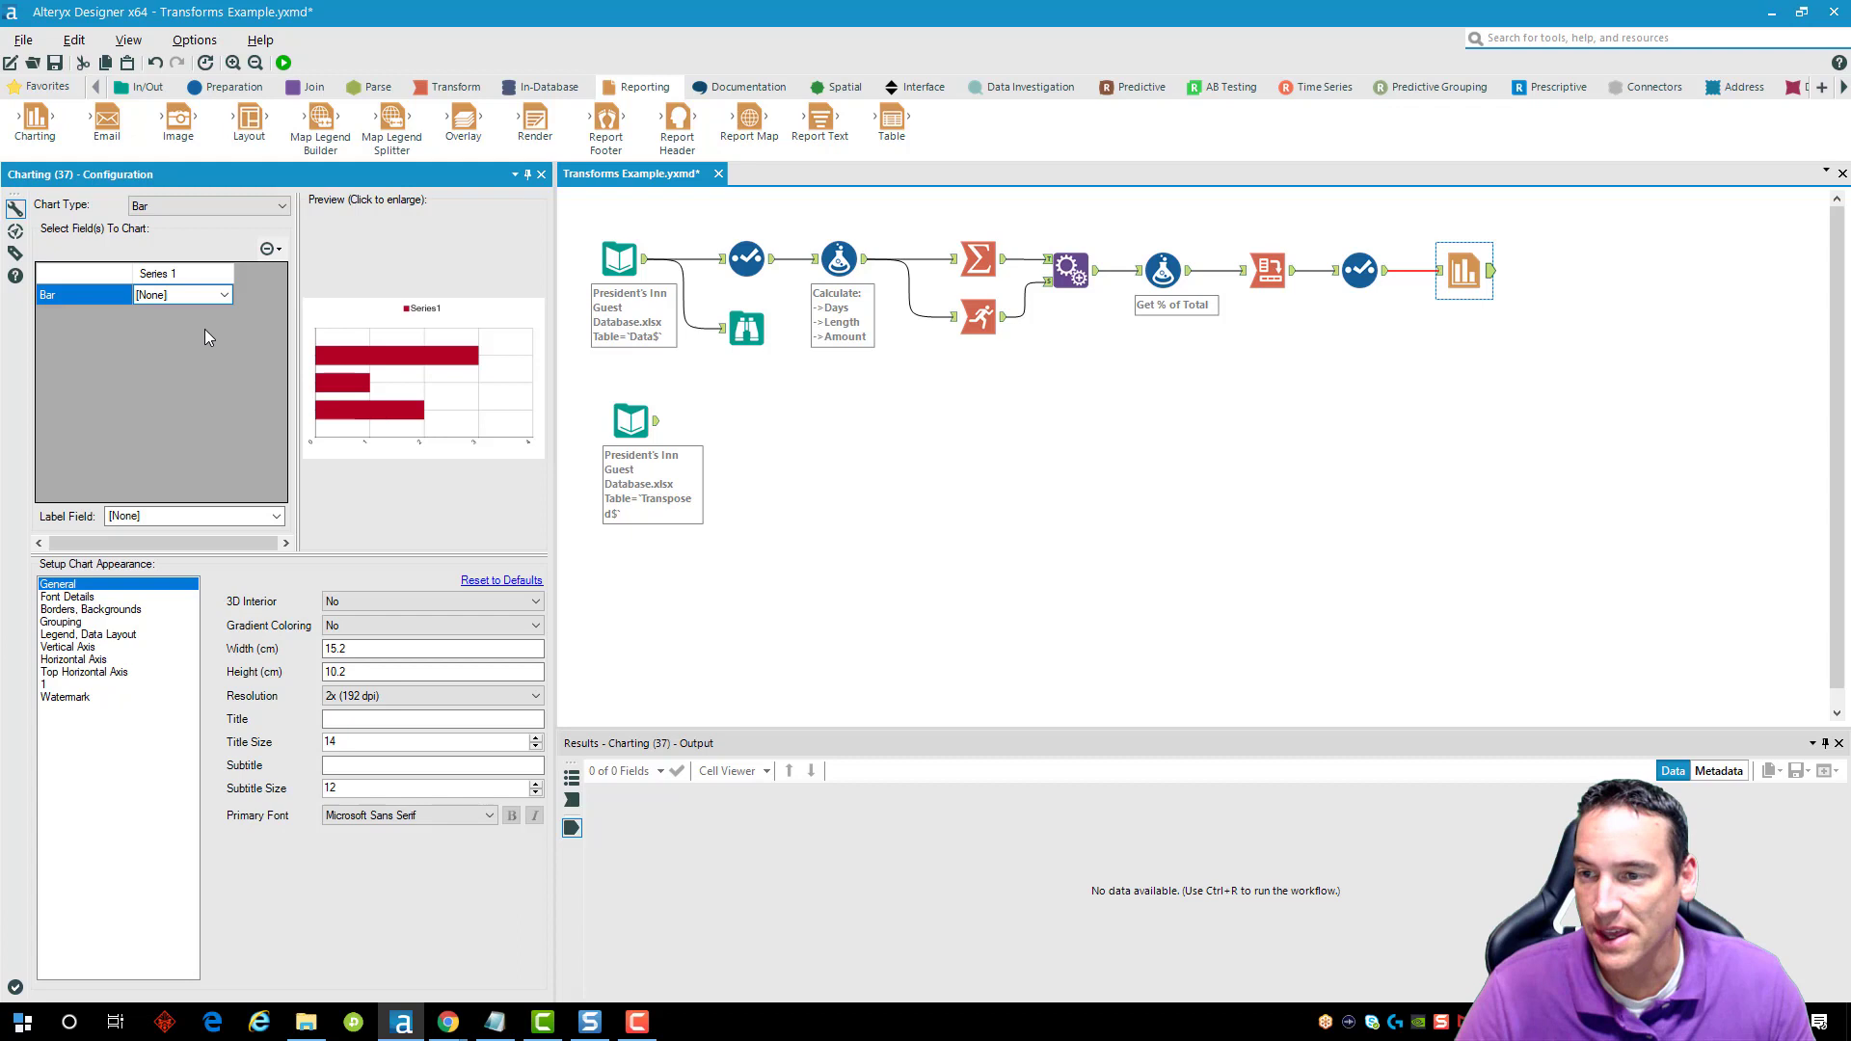
Plot Long and Short as series labelled by Room Type, then run the workflow.
left_click(224, 295)
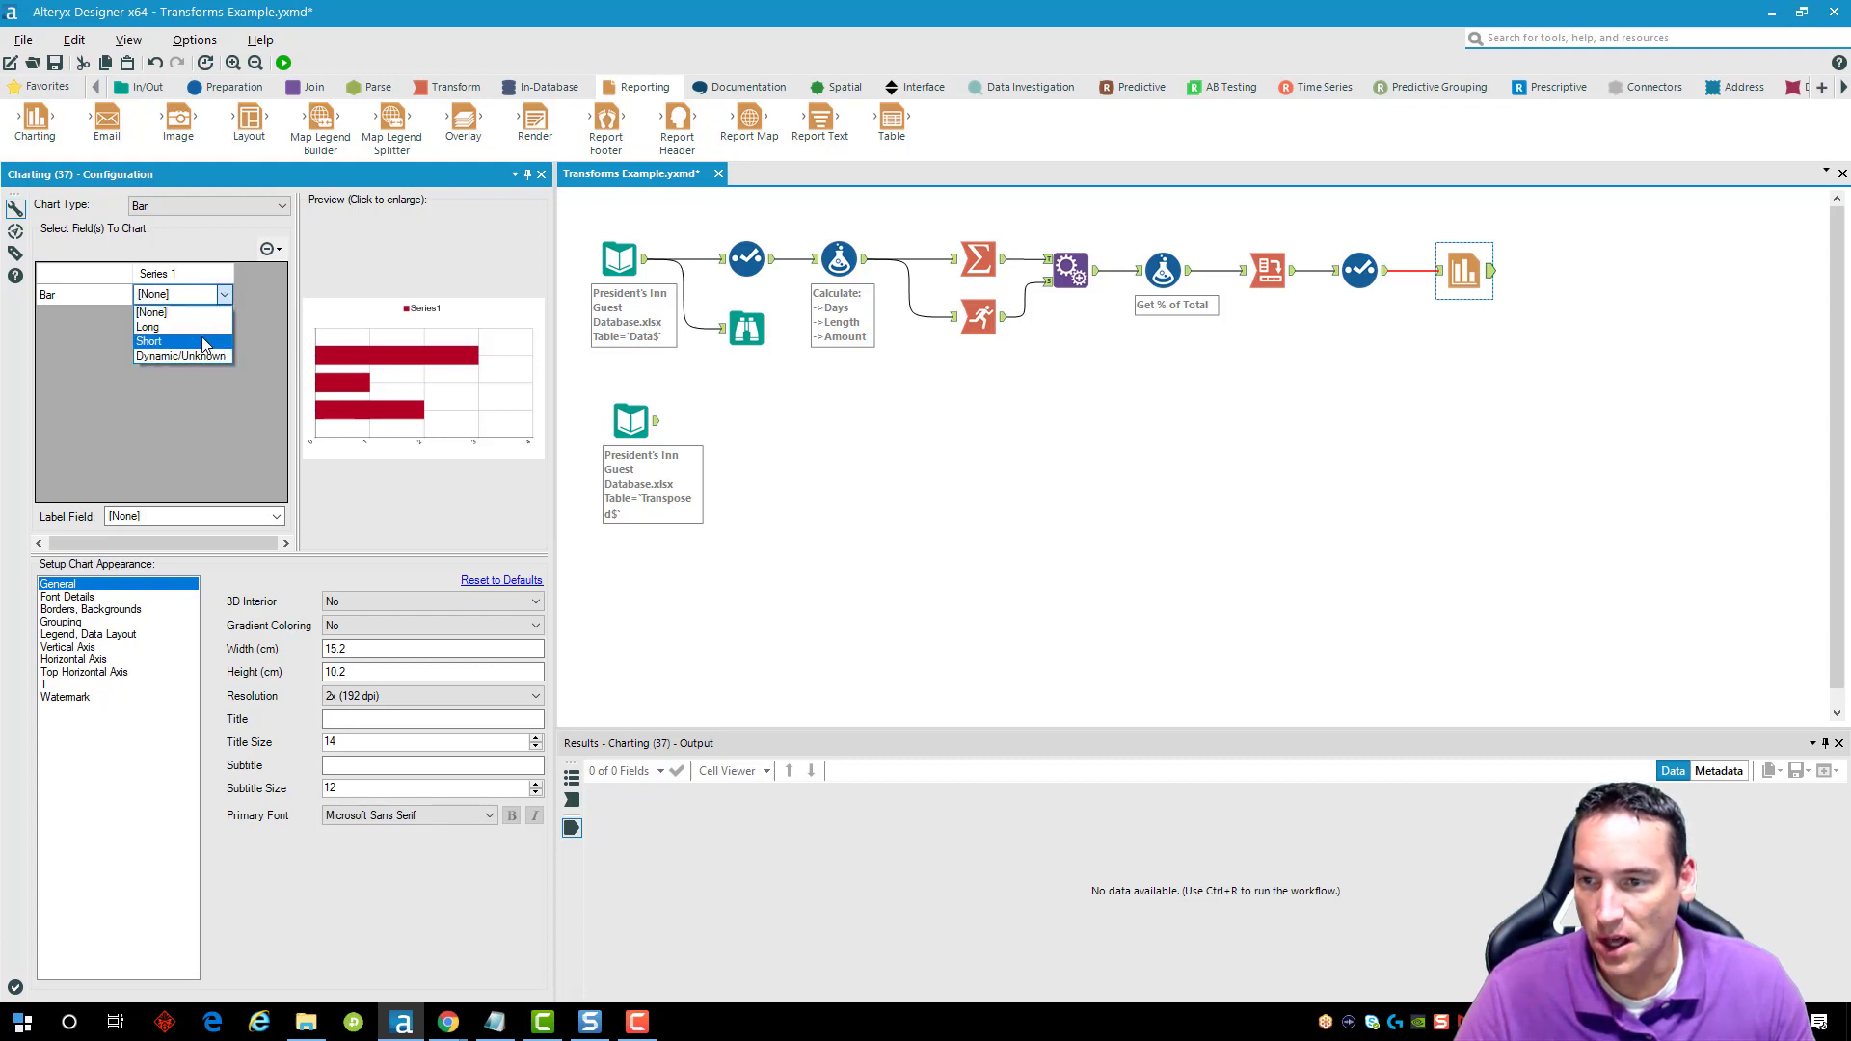
left_click(210, 327)
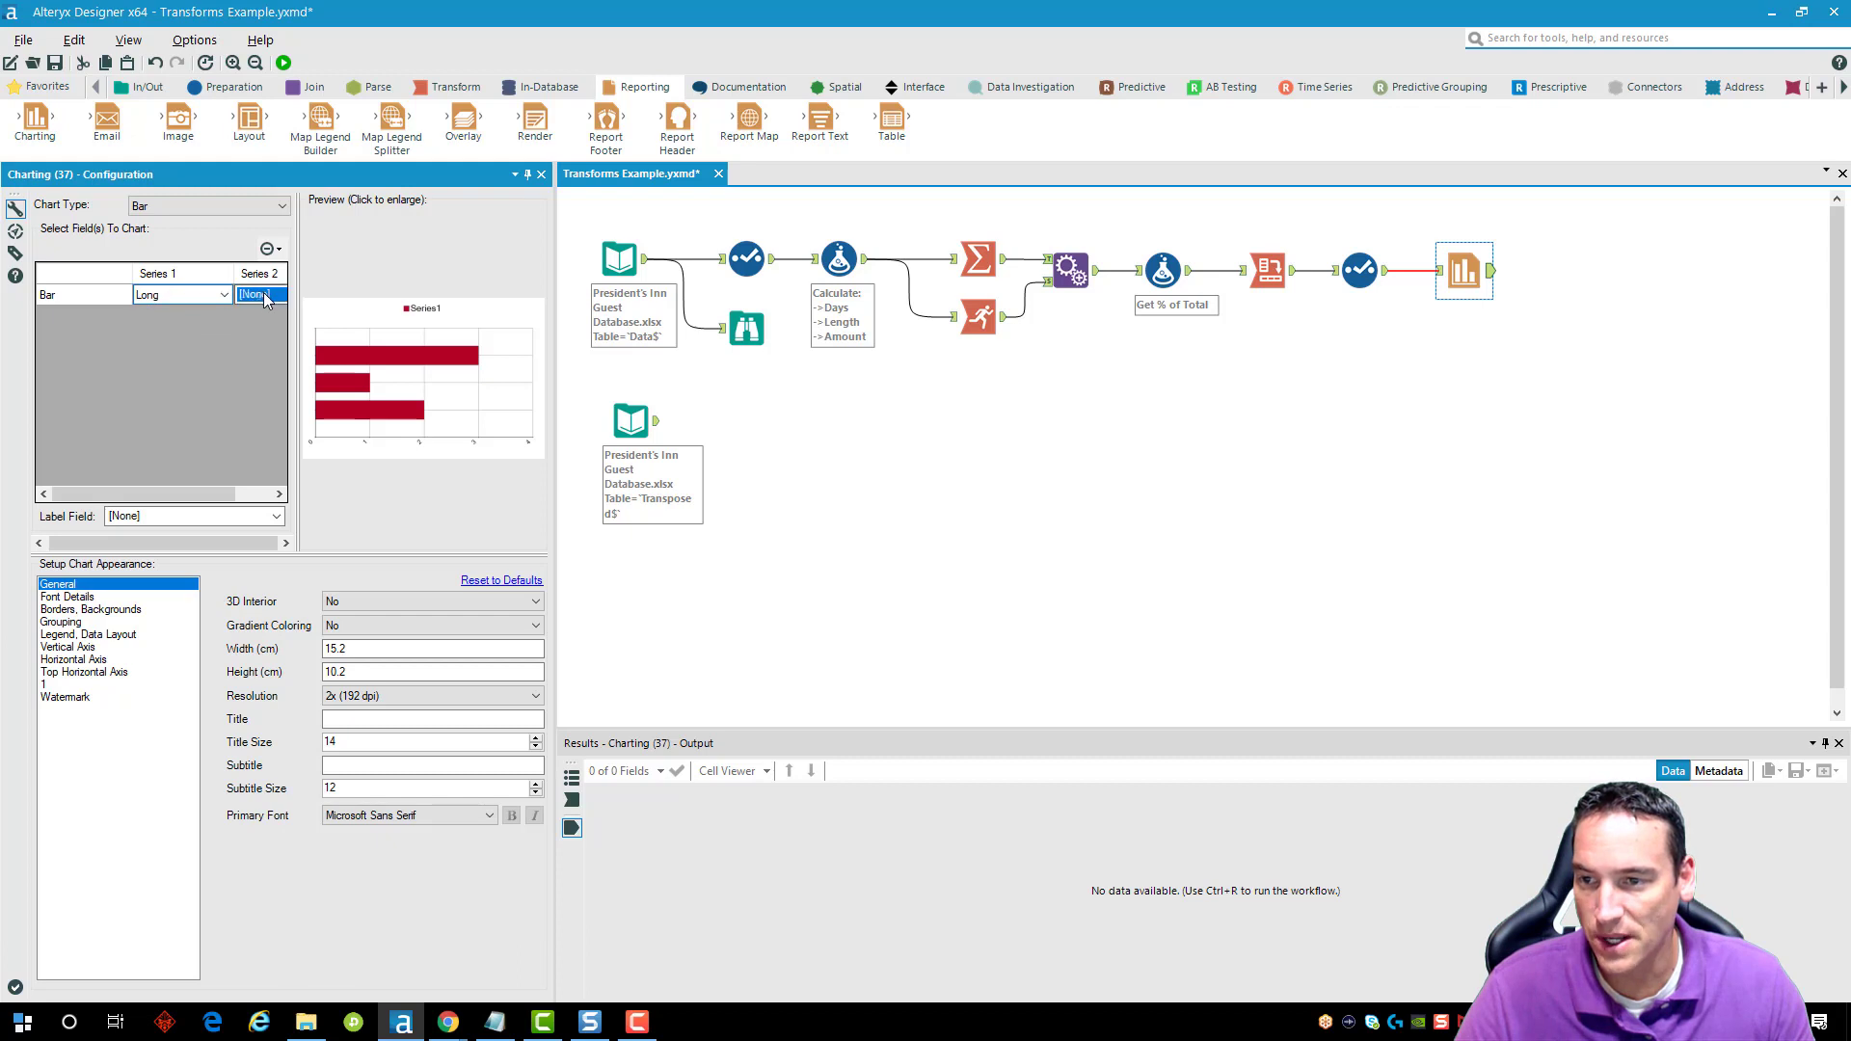
left_click(259, 493)
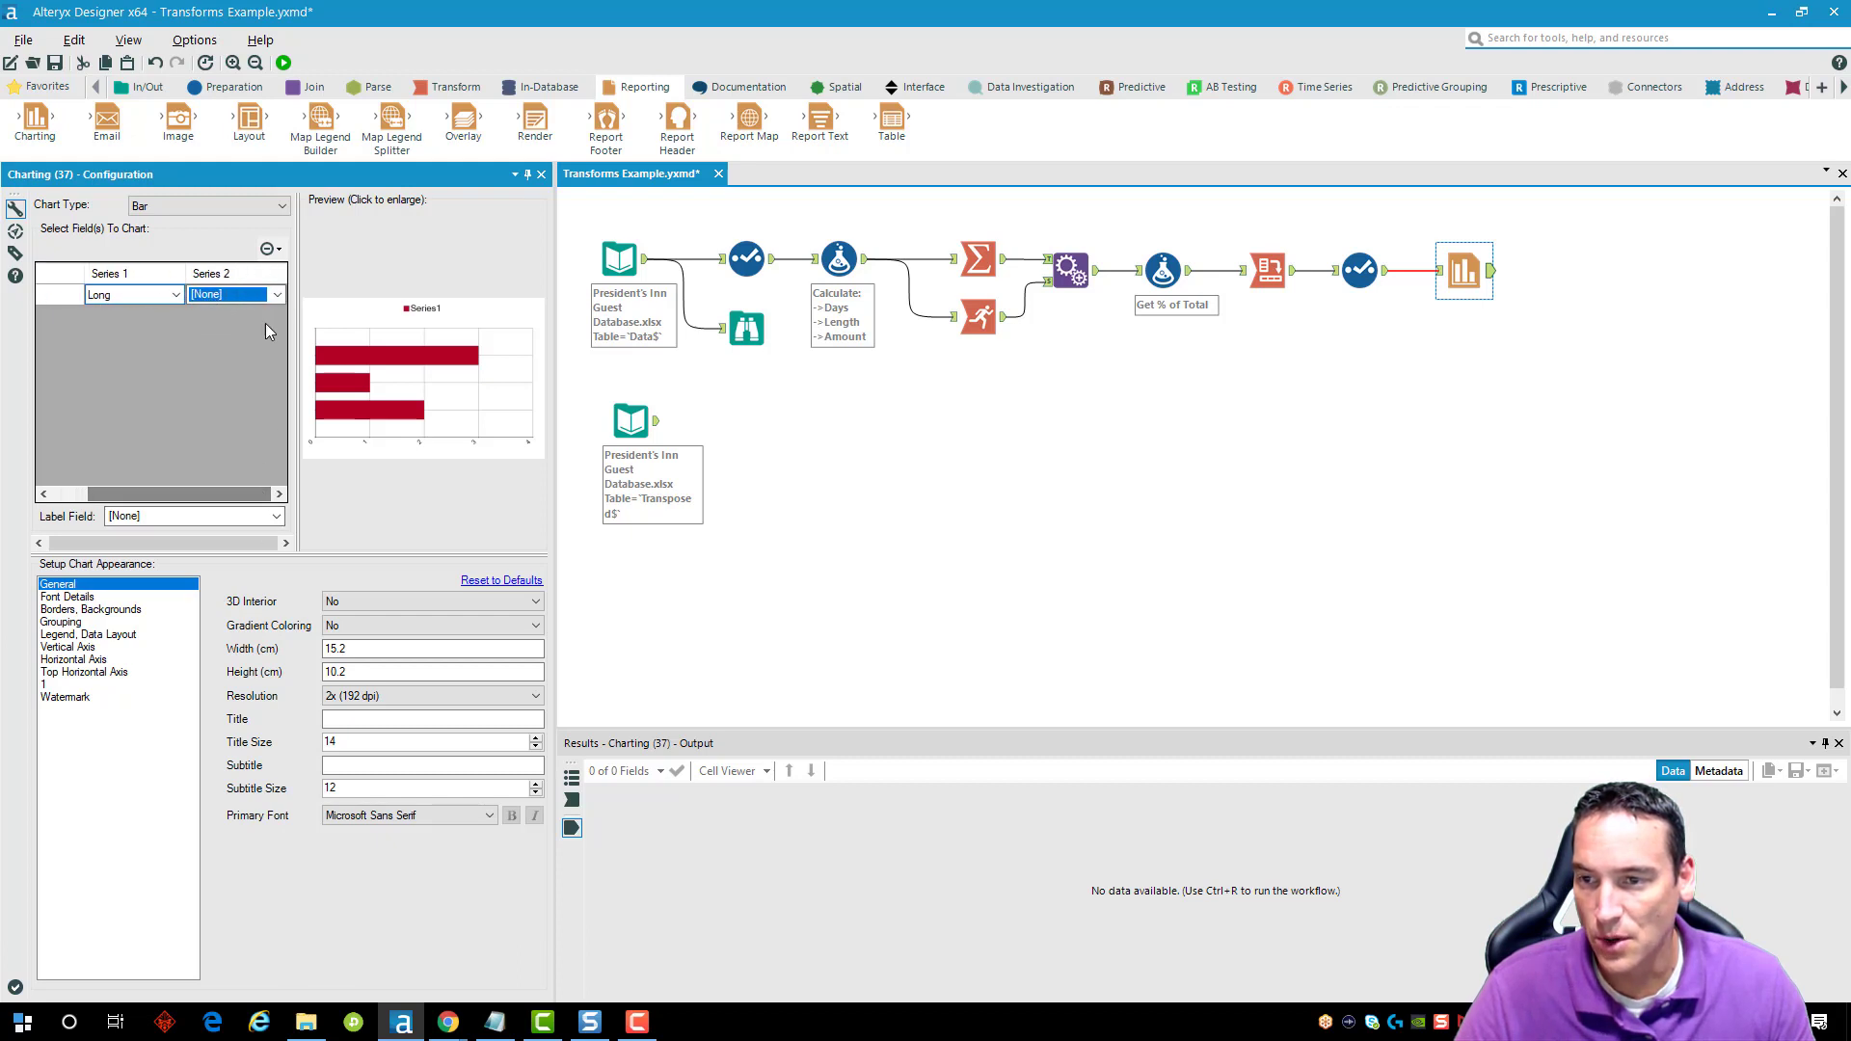
left_click(276, 294)
left_click(260, 341)
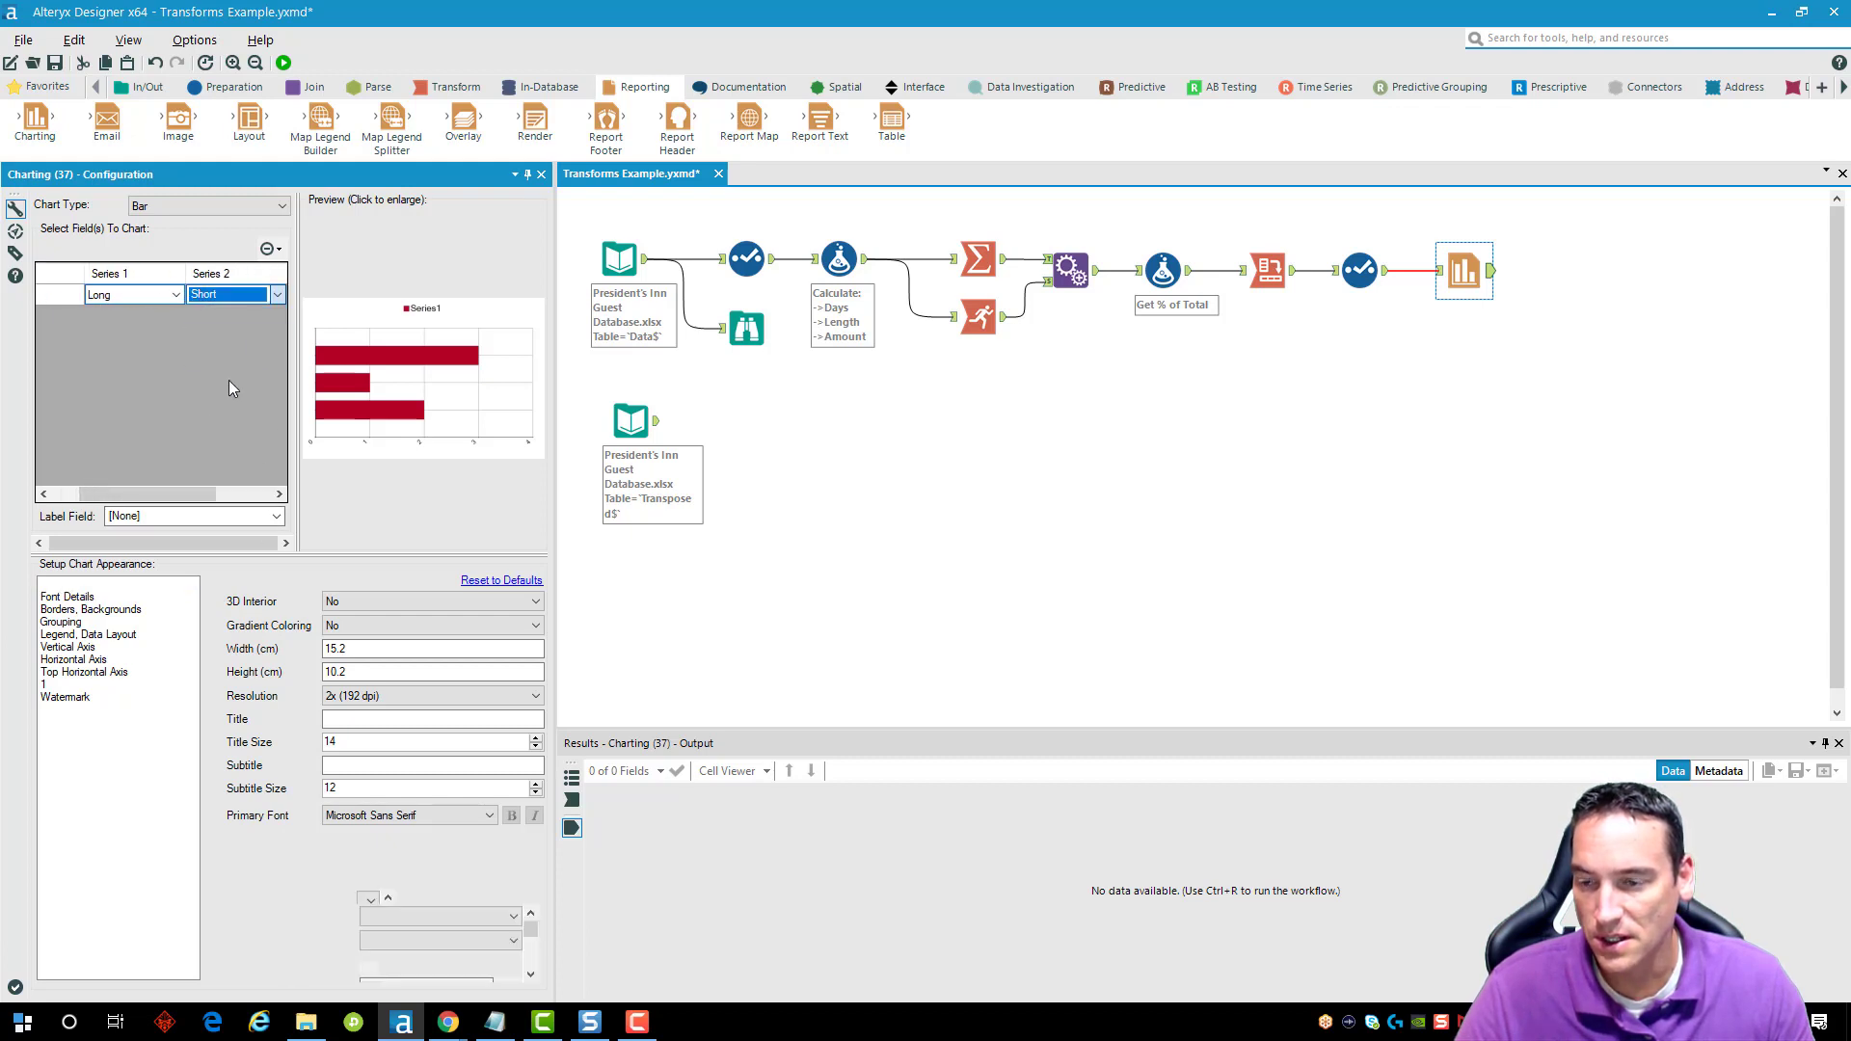
left_click(207, 518)
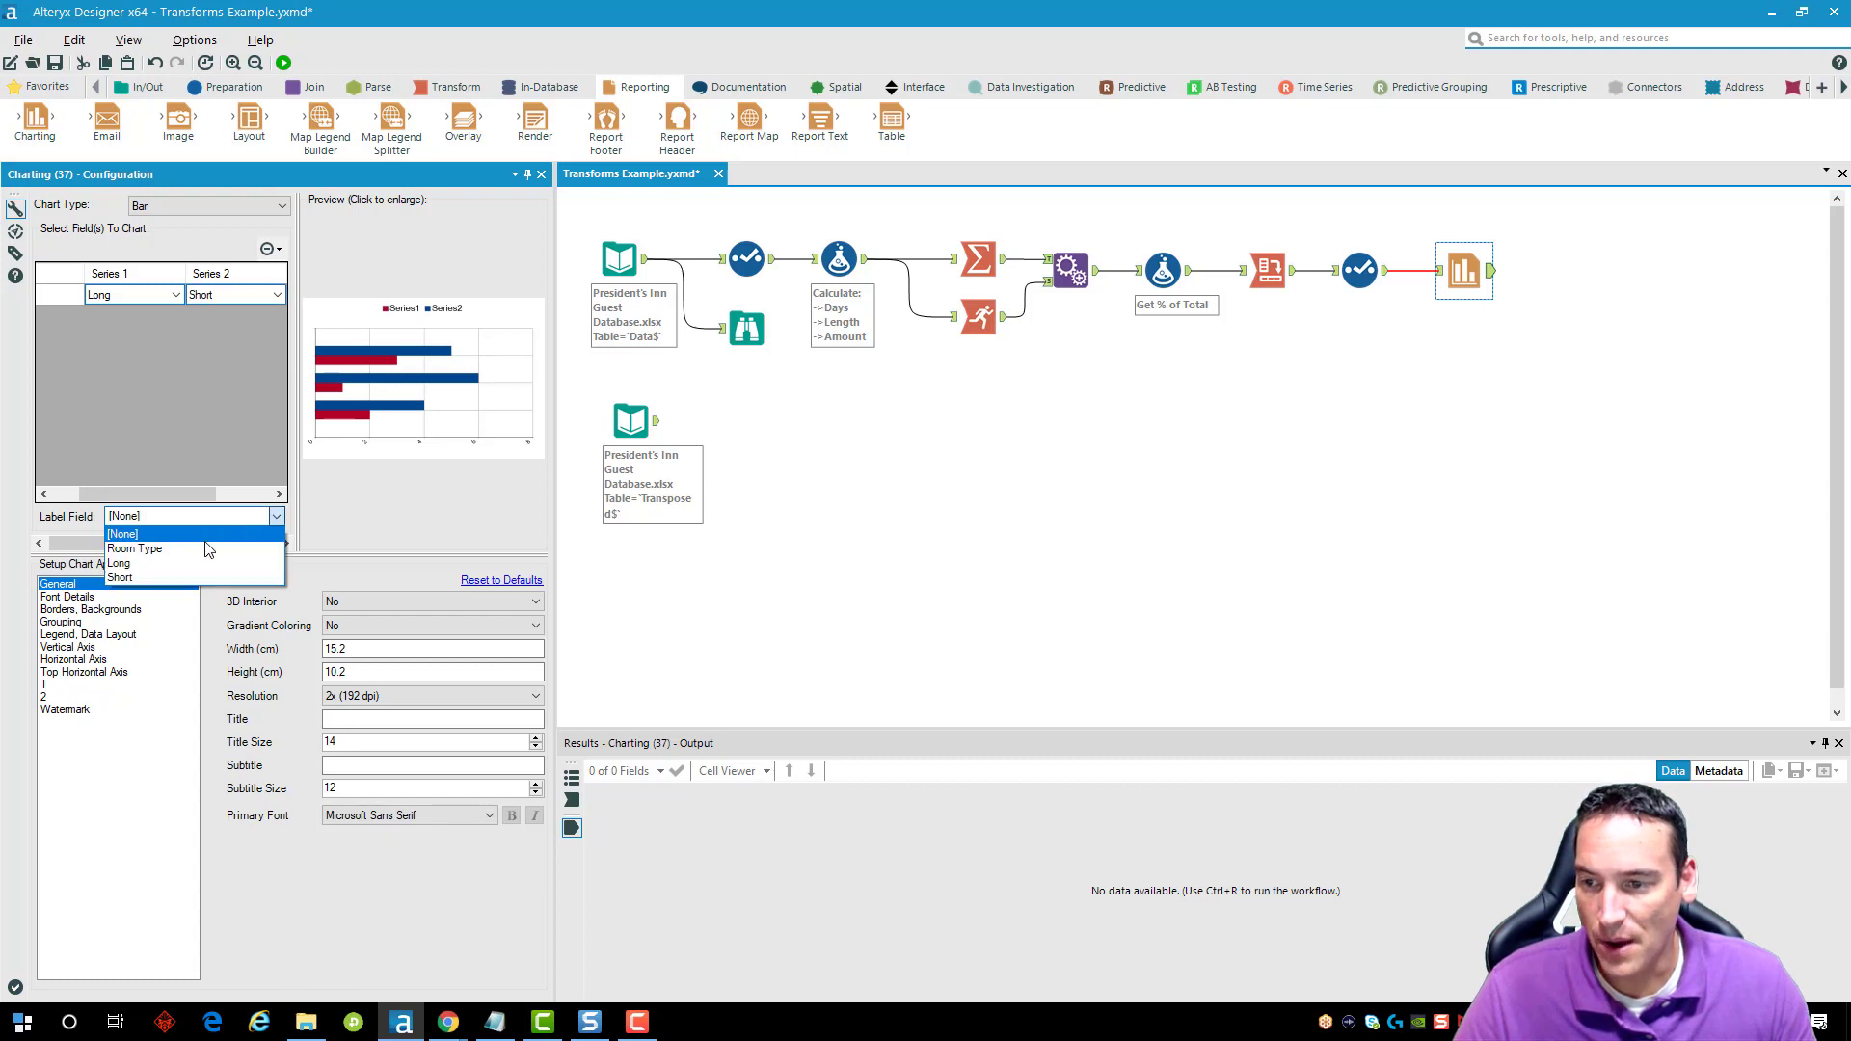
left_click(205, 547)
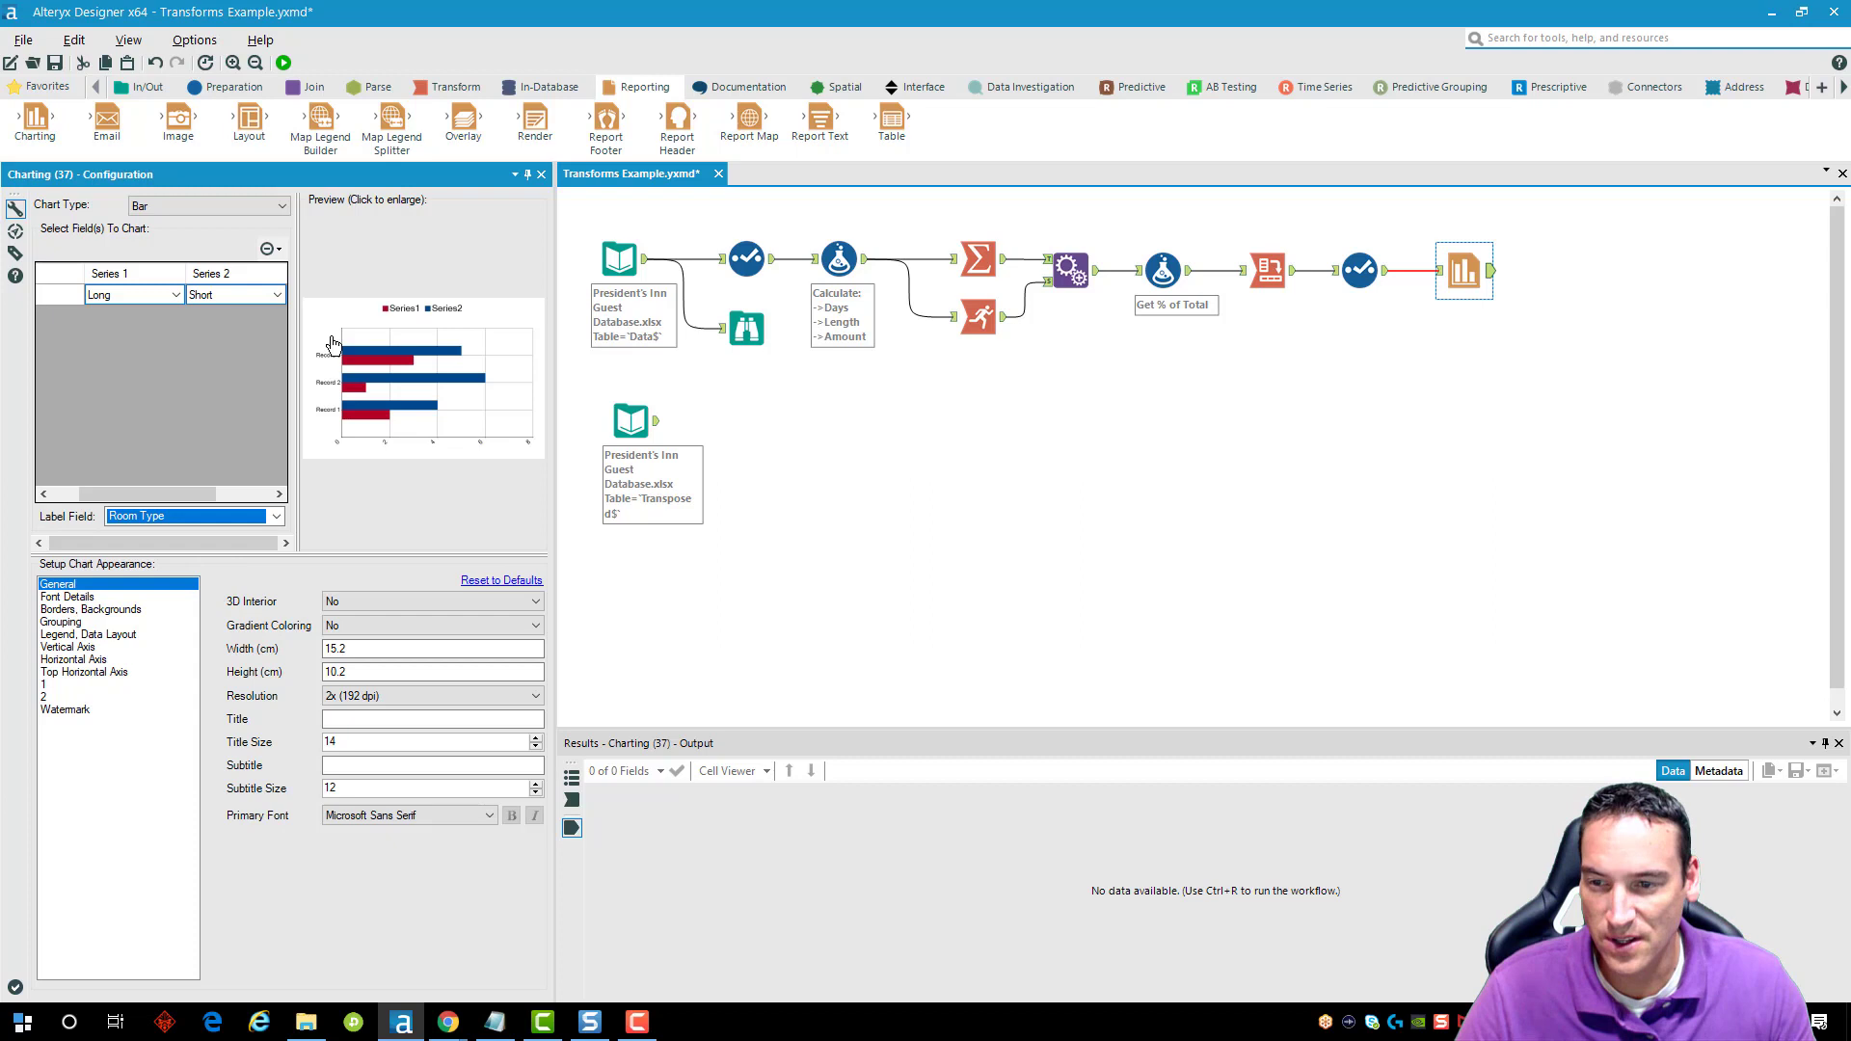
left_click(283, 63)
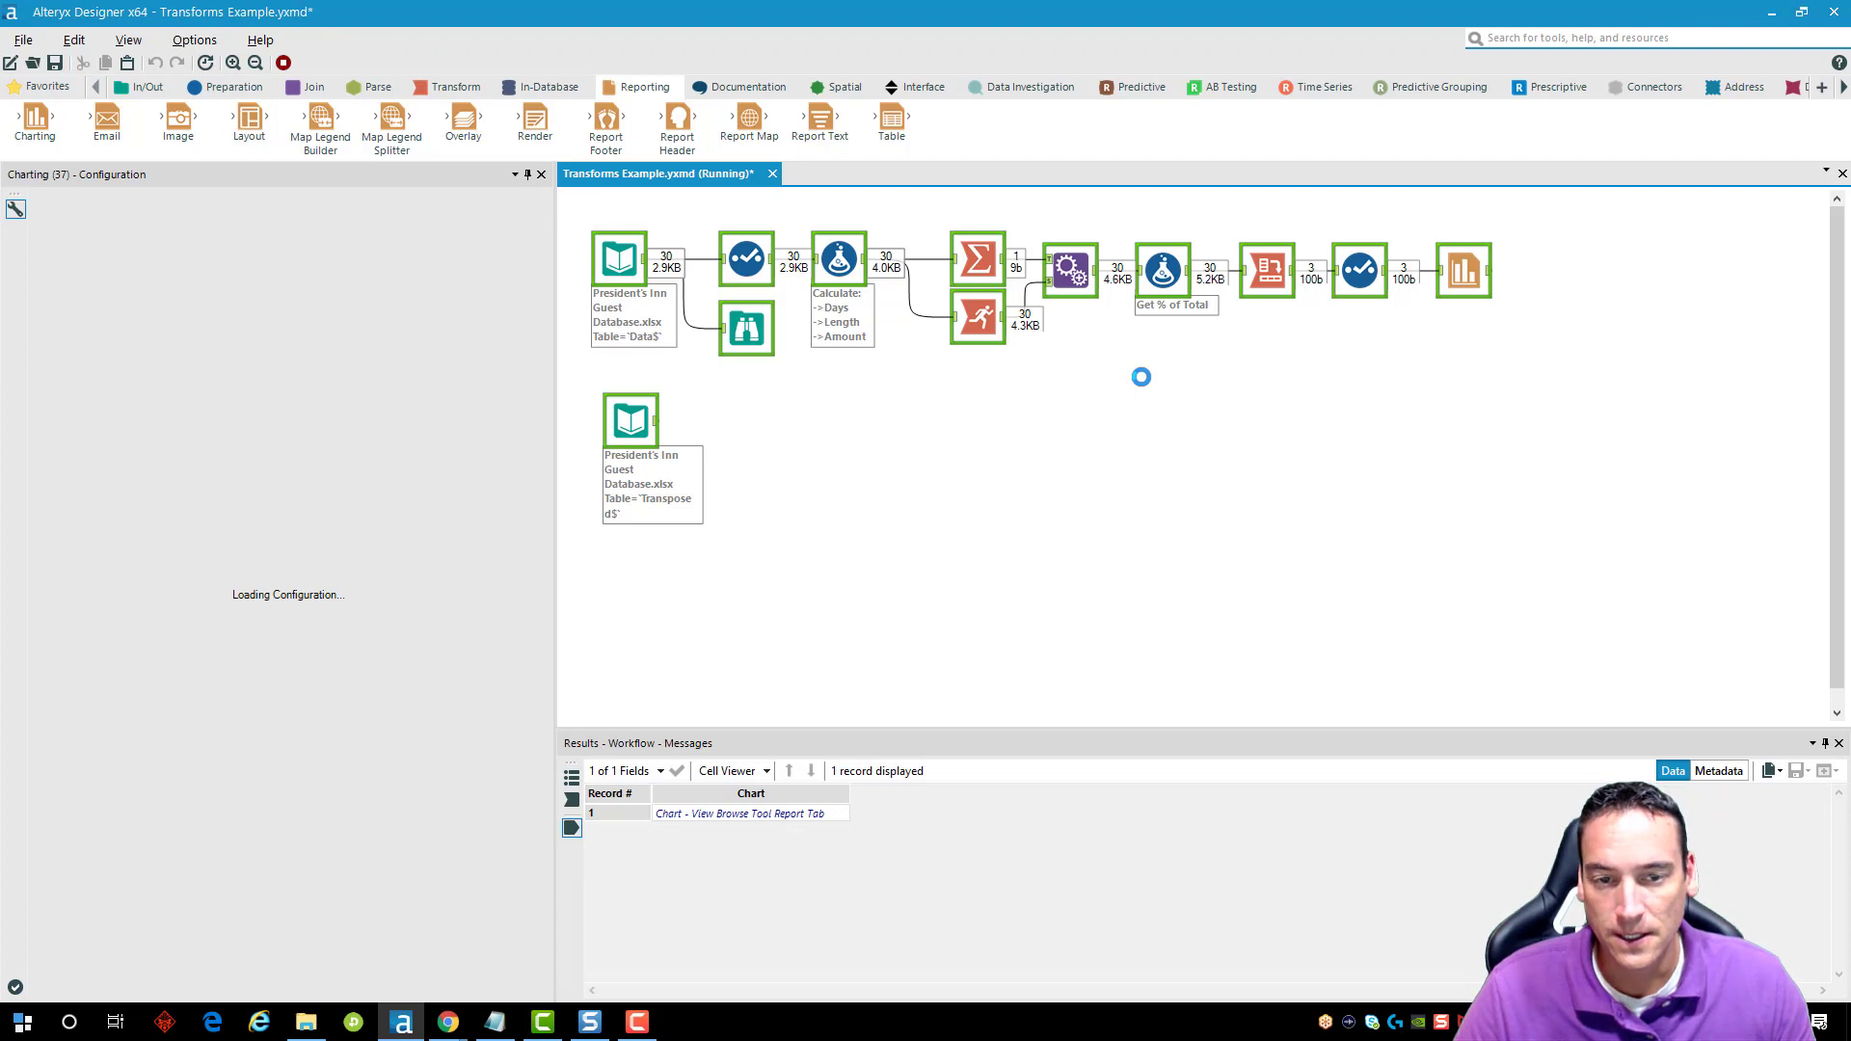
Check the chart record in the results and attach a Browse viewer after the Charting tool.
left_click(1061, 558)
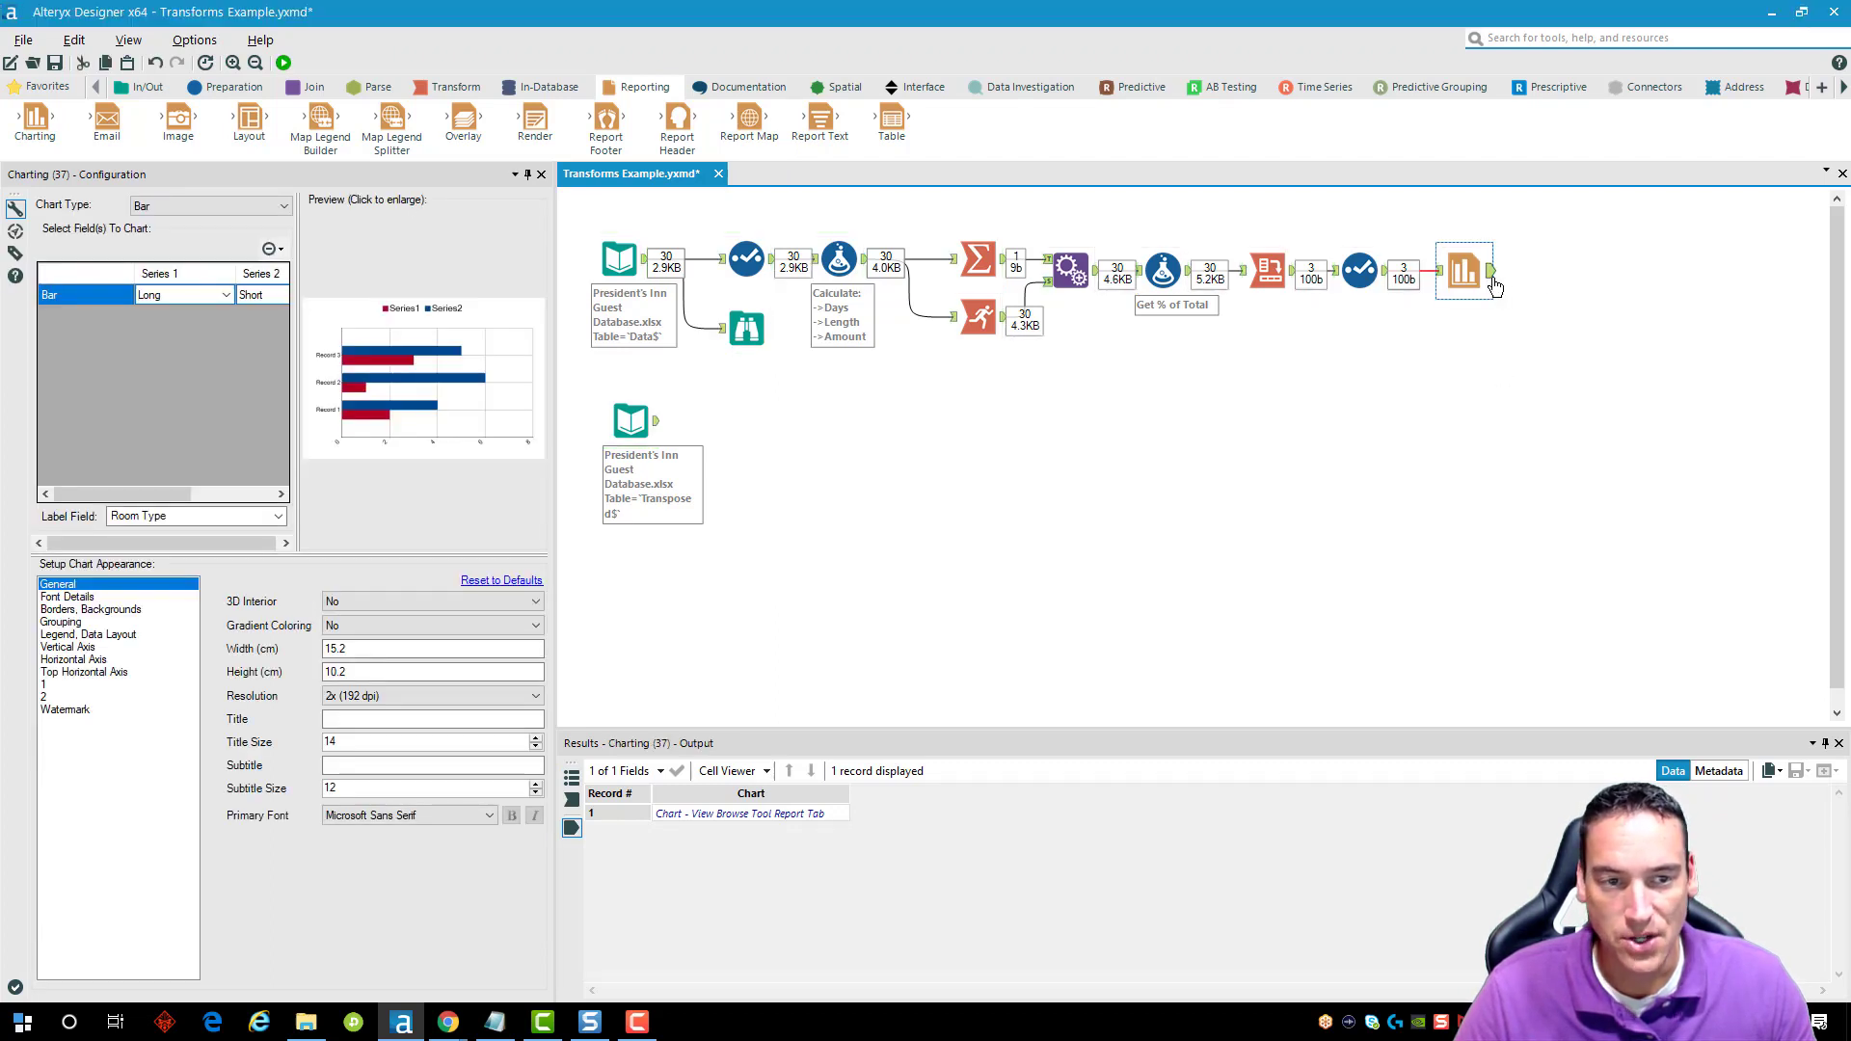
left_click(812, 816)
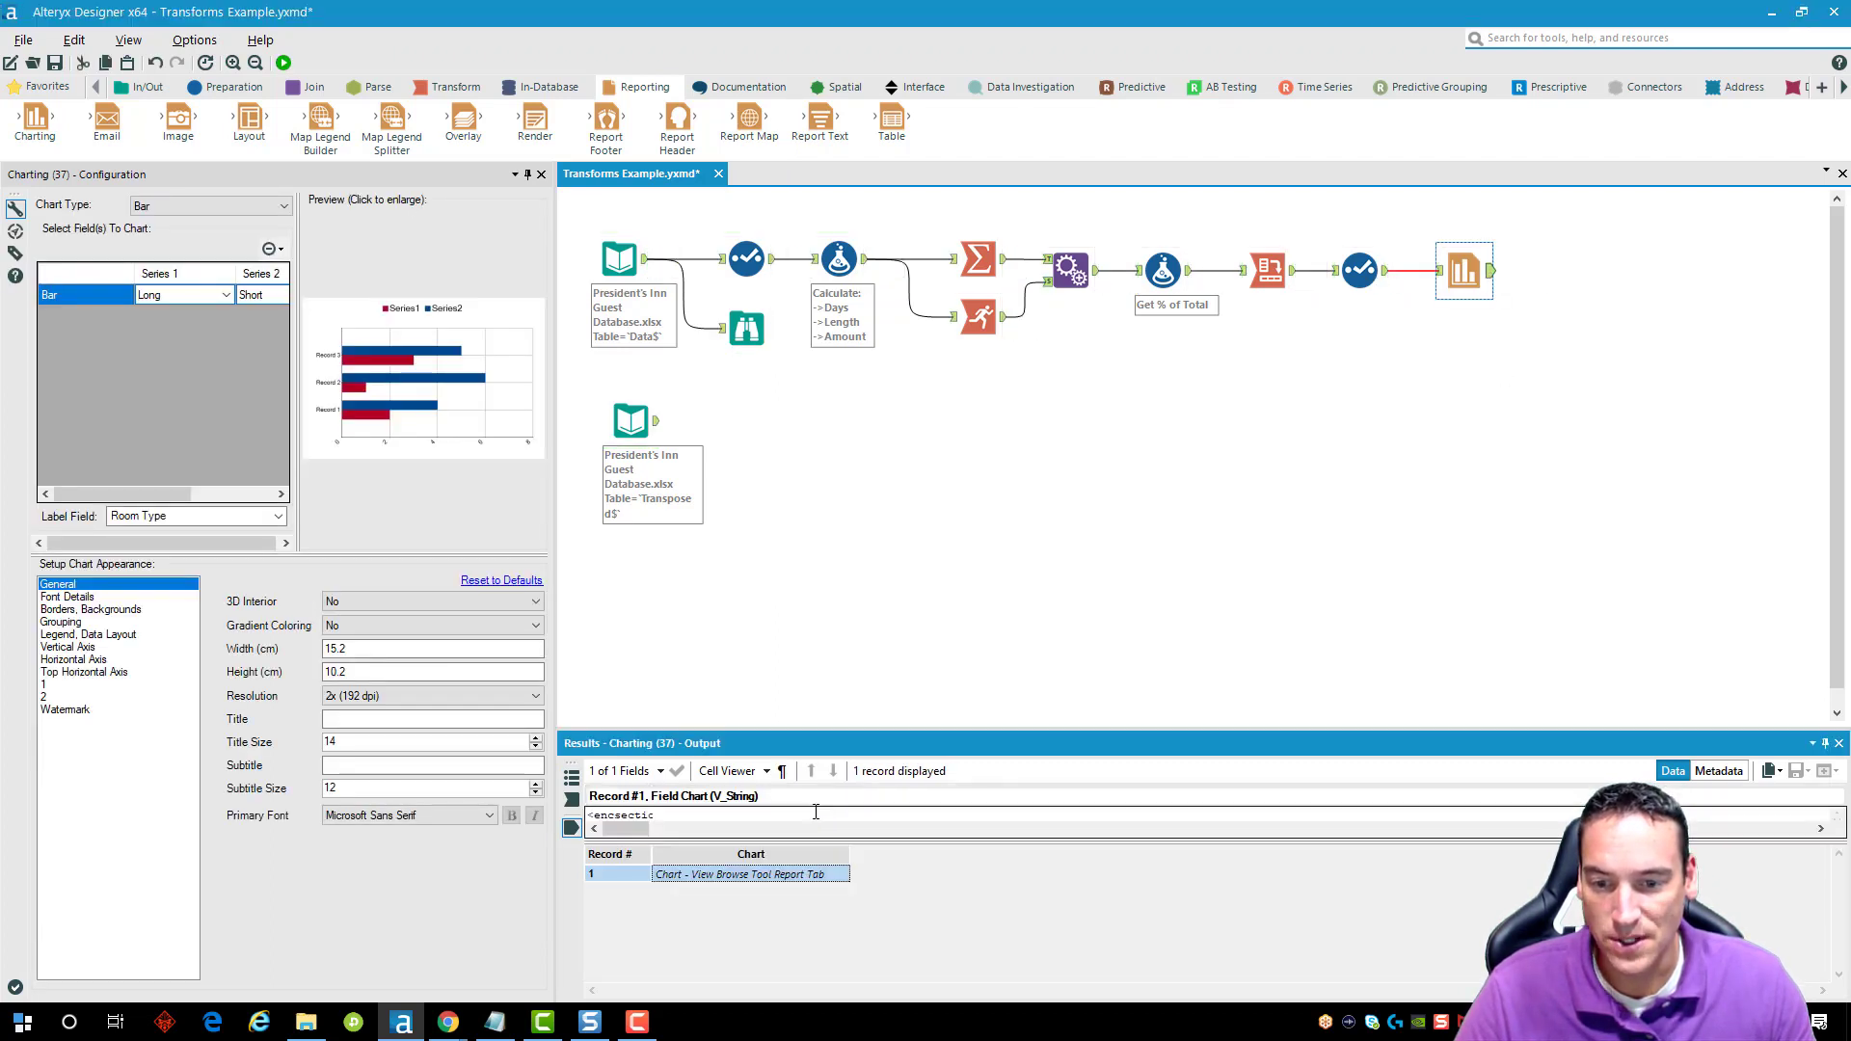
left_click(1494, 269)
right_click(1494, 269)
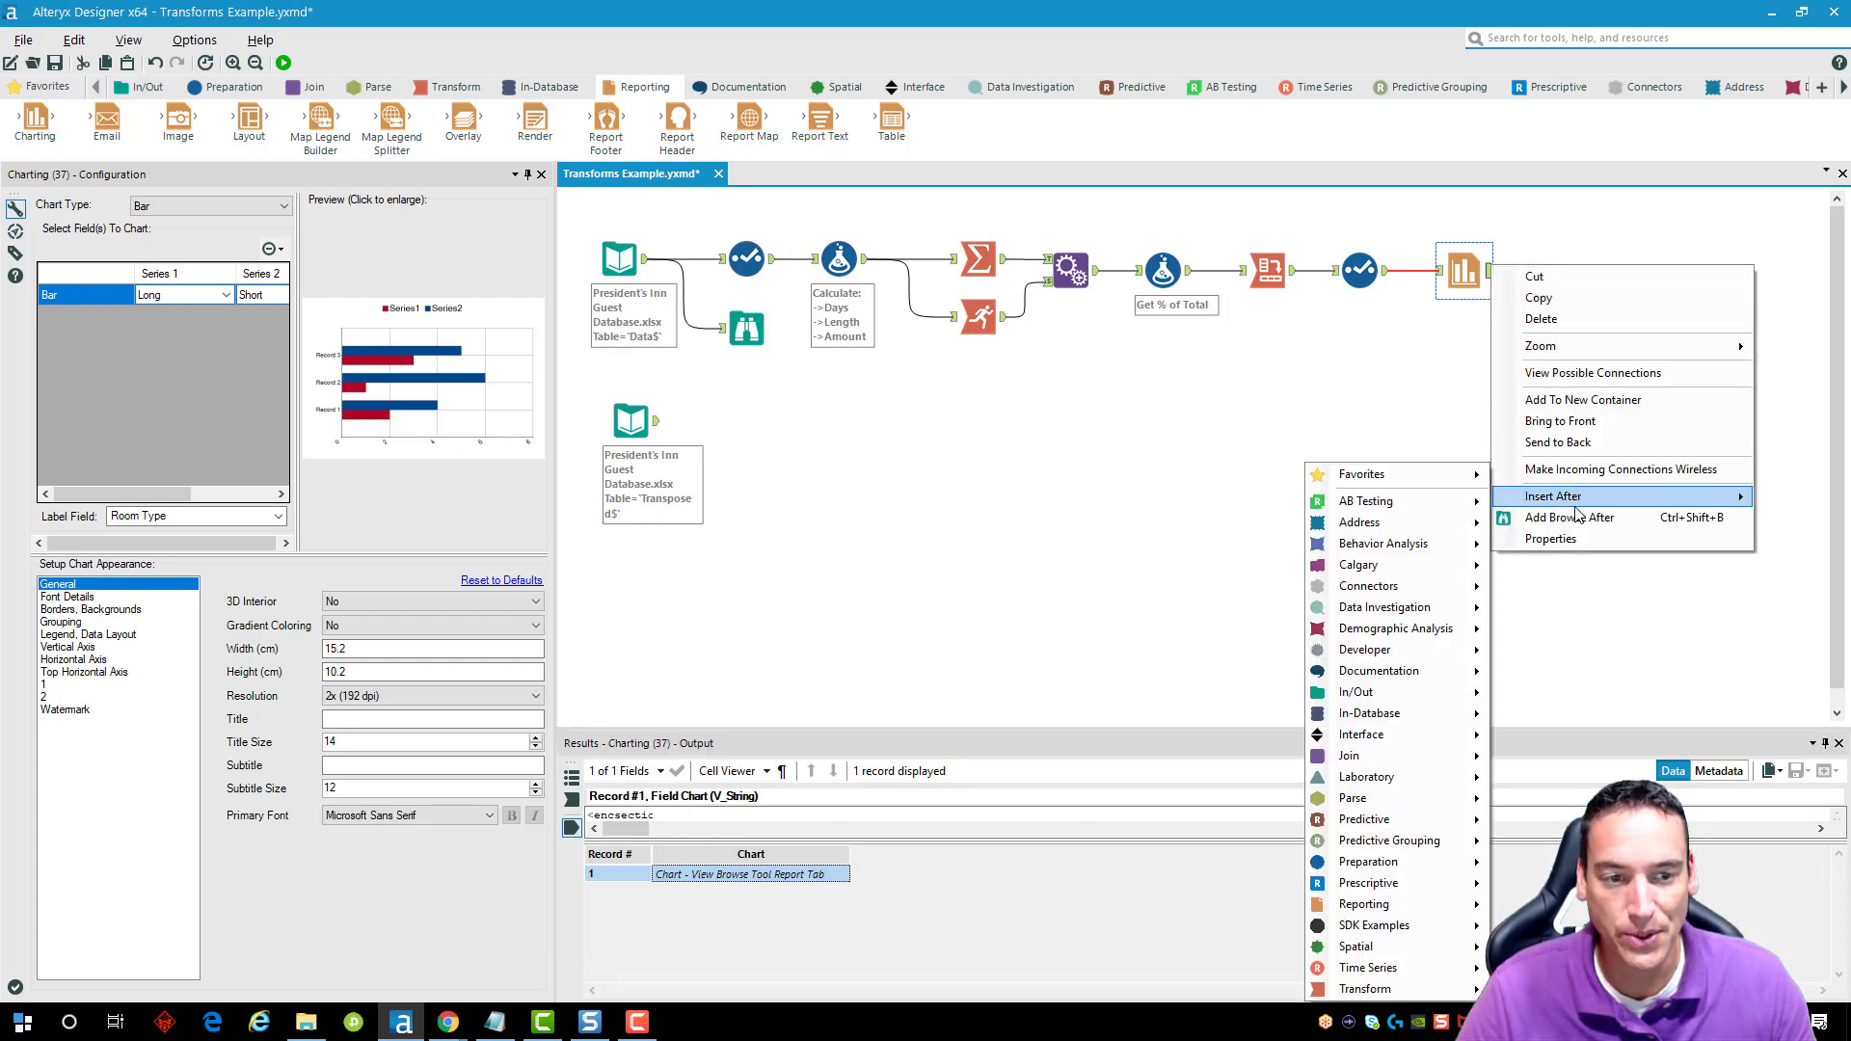
left_click(1582, 525)
left_click(284, 63)
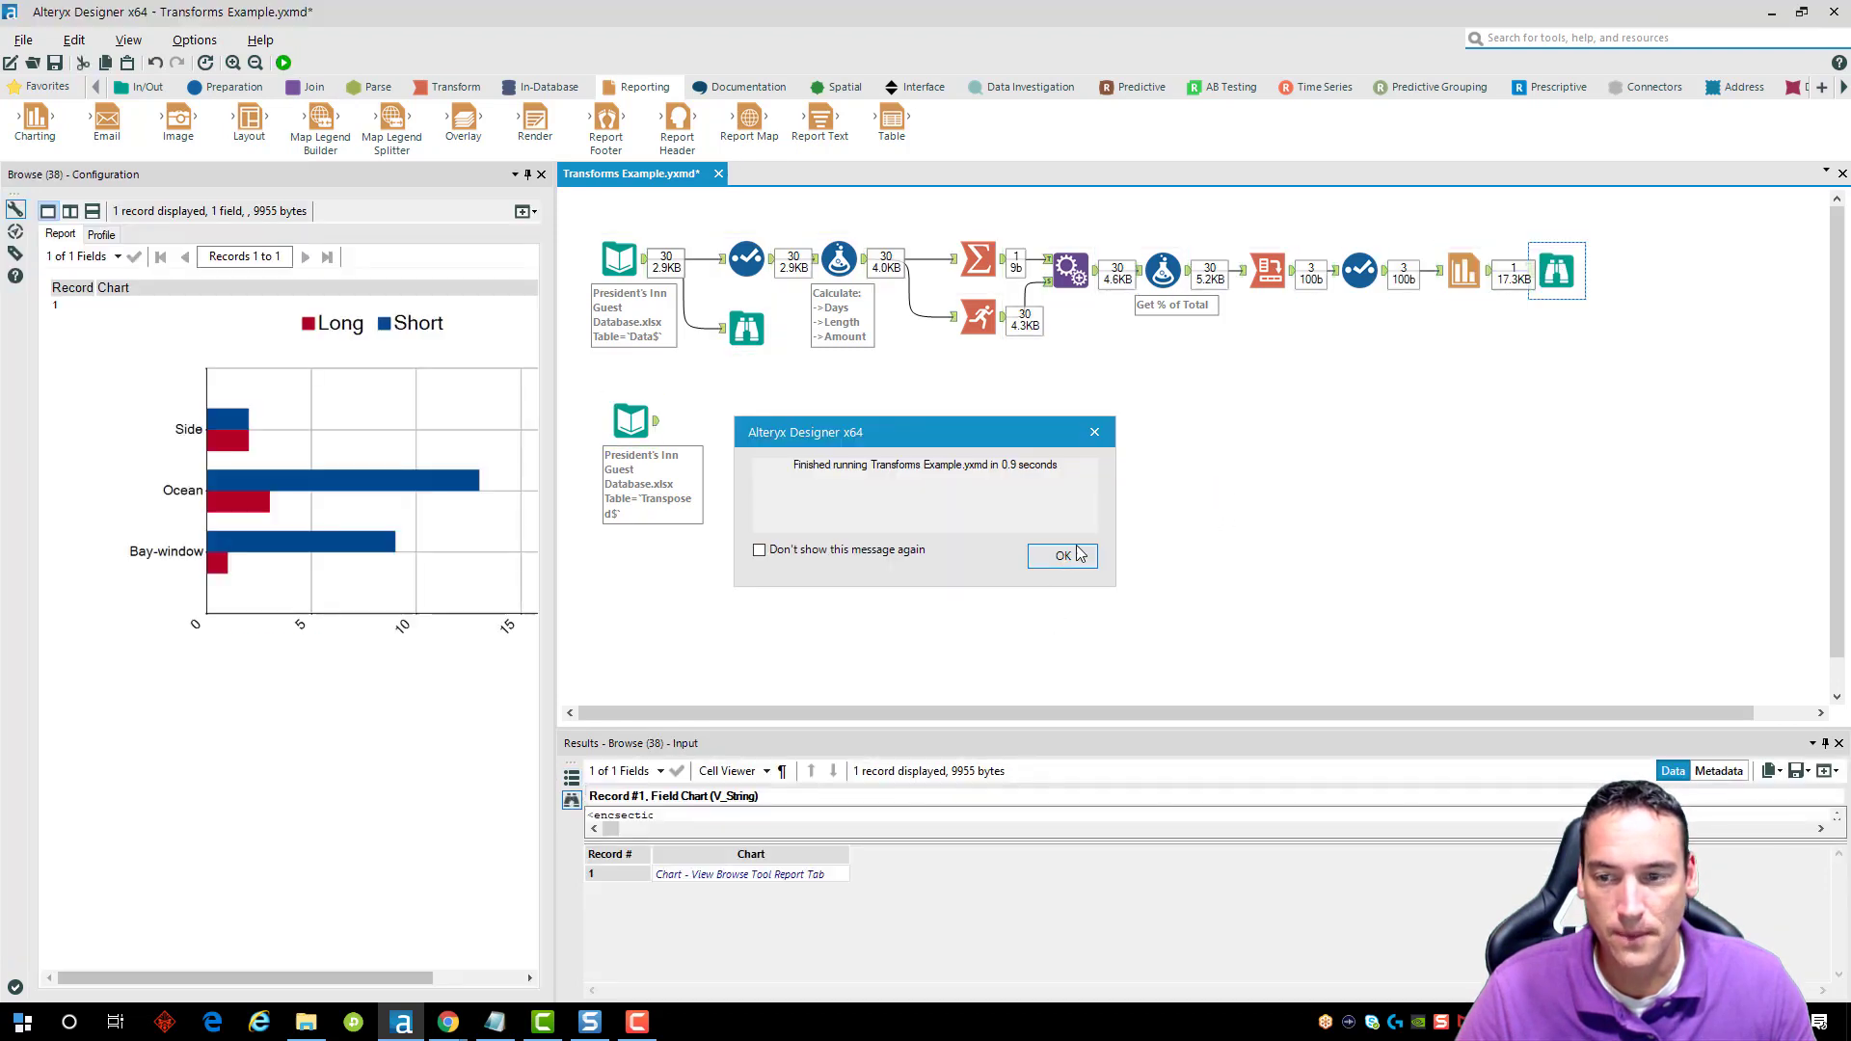
Scroll the Browse report to view Long and Short bars for Side, Ocean and Bay-window.
left_click(1064, 556)
left_click_drag(400, 976, 461, 970)
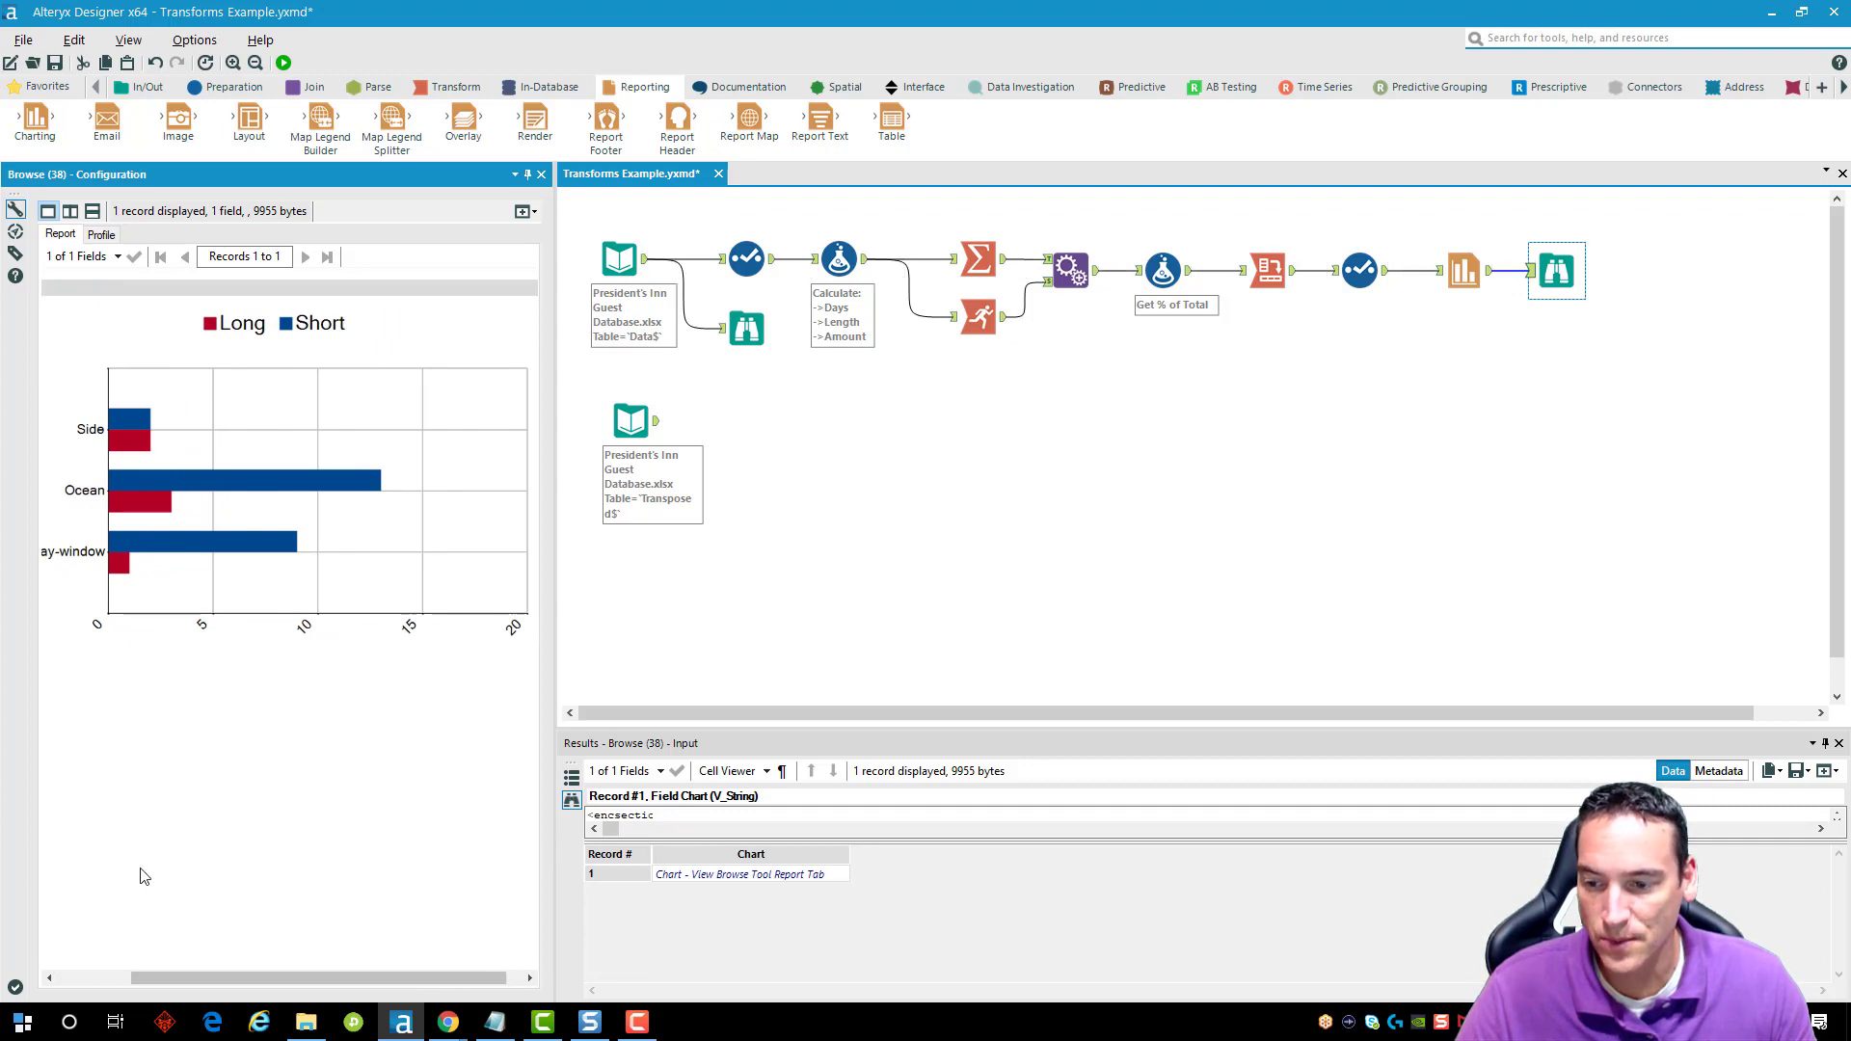
left_click_drag(187, 974, 127, 979)
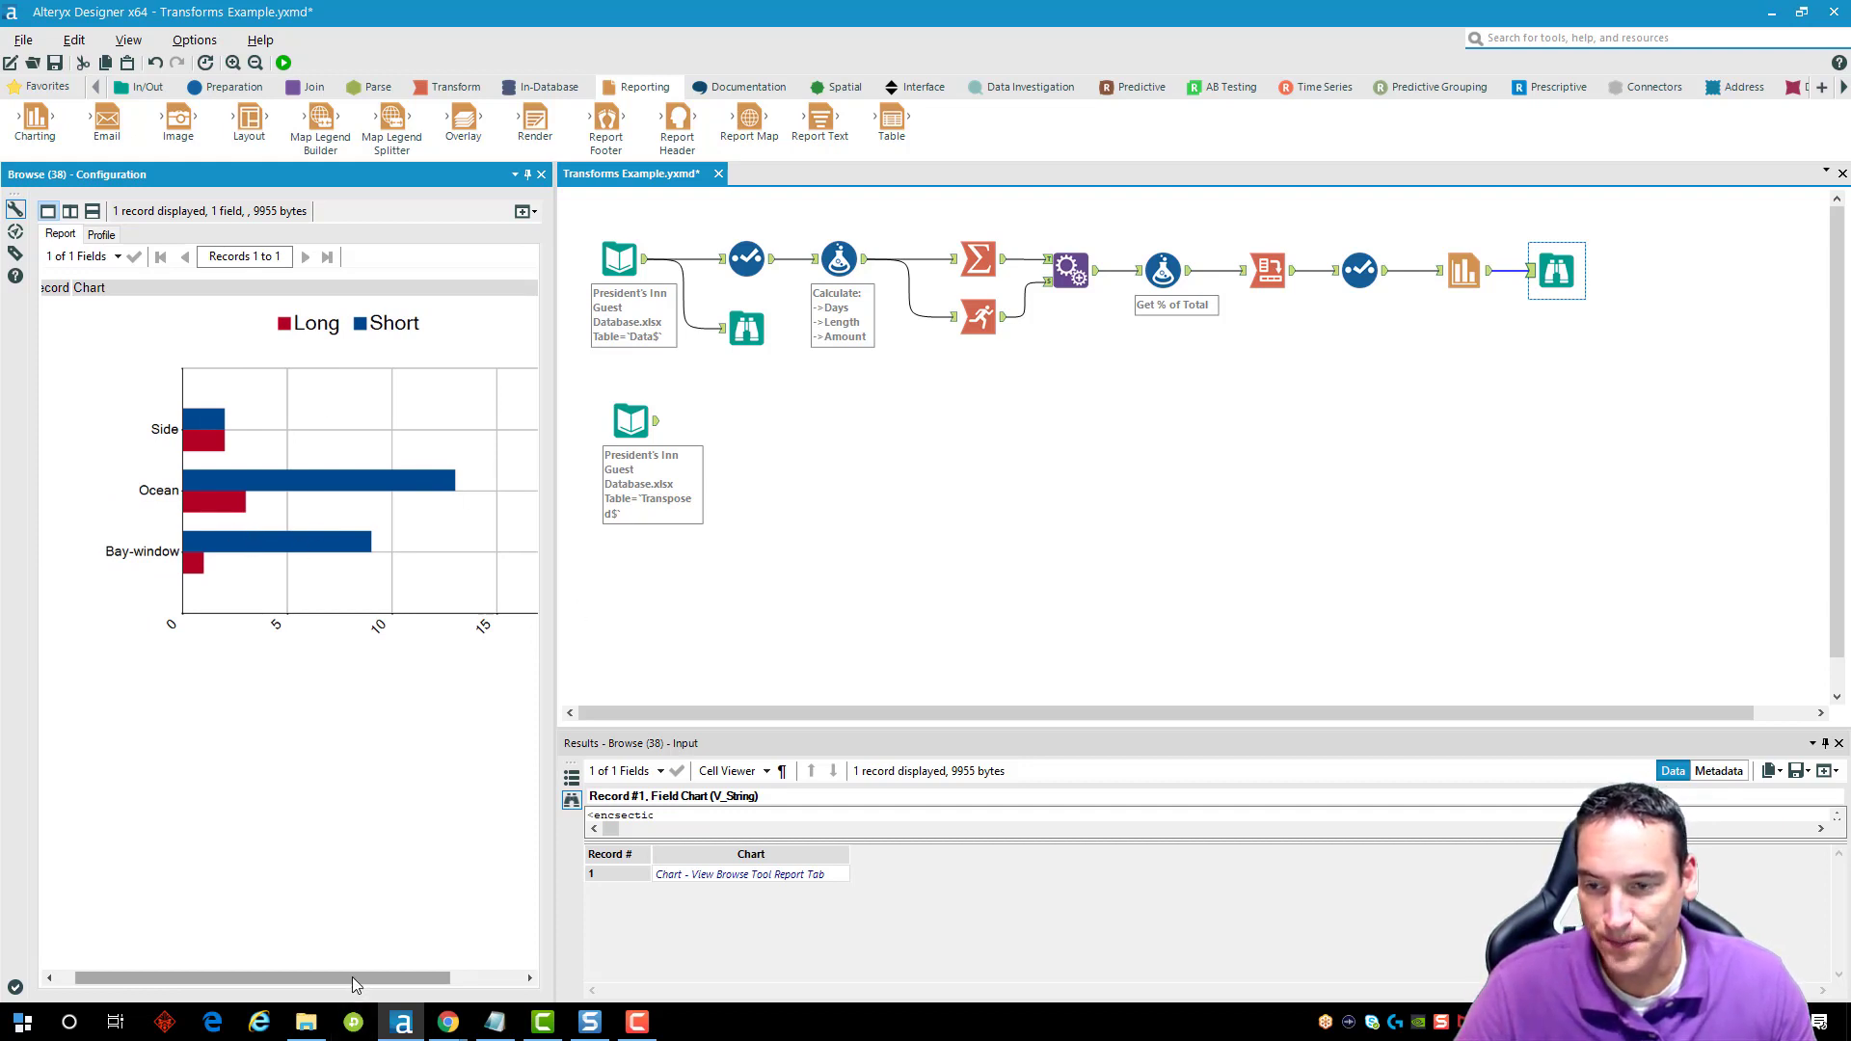
left_click_drag(351, 976, 385, 977)
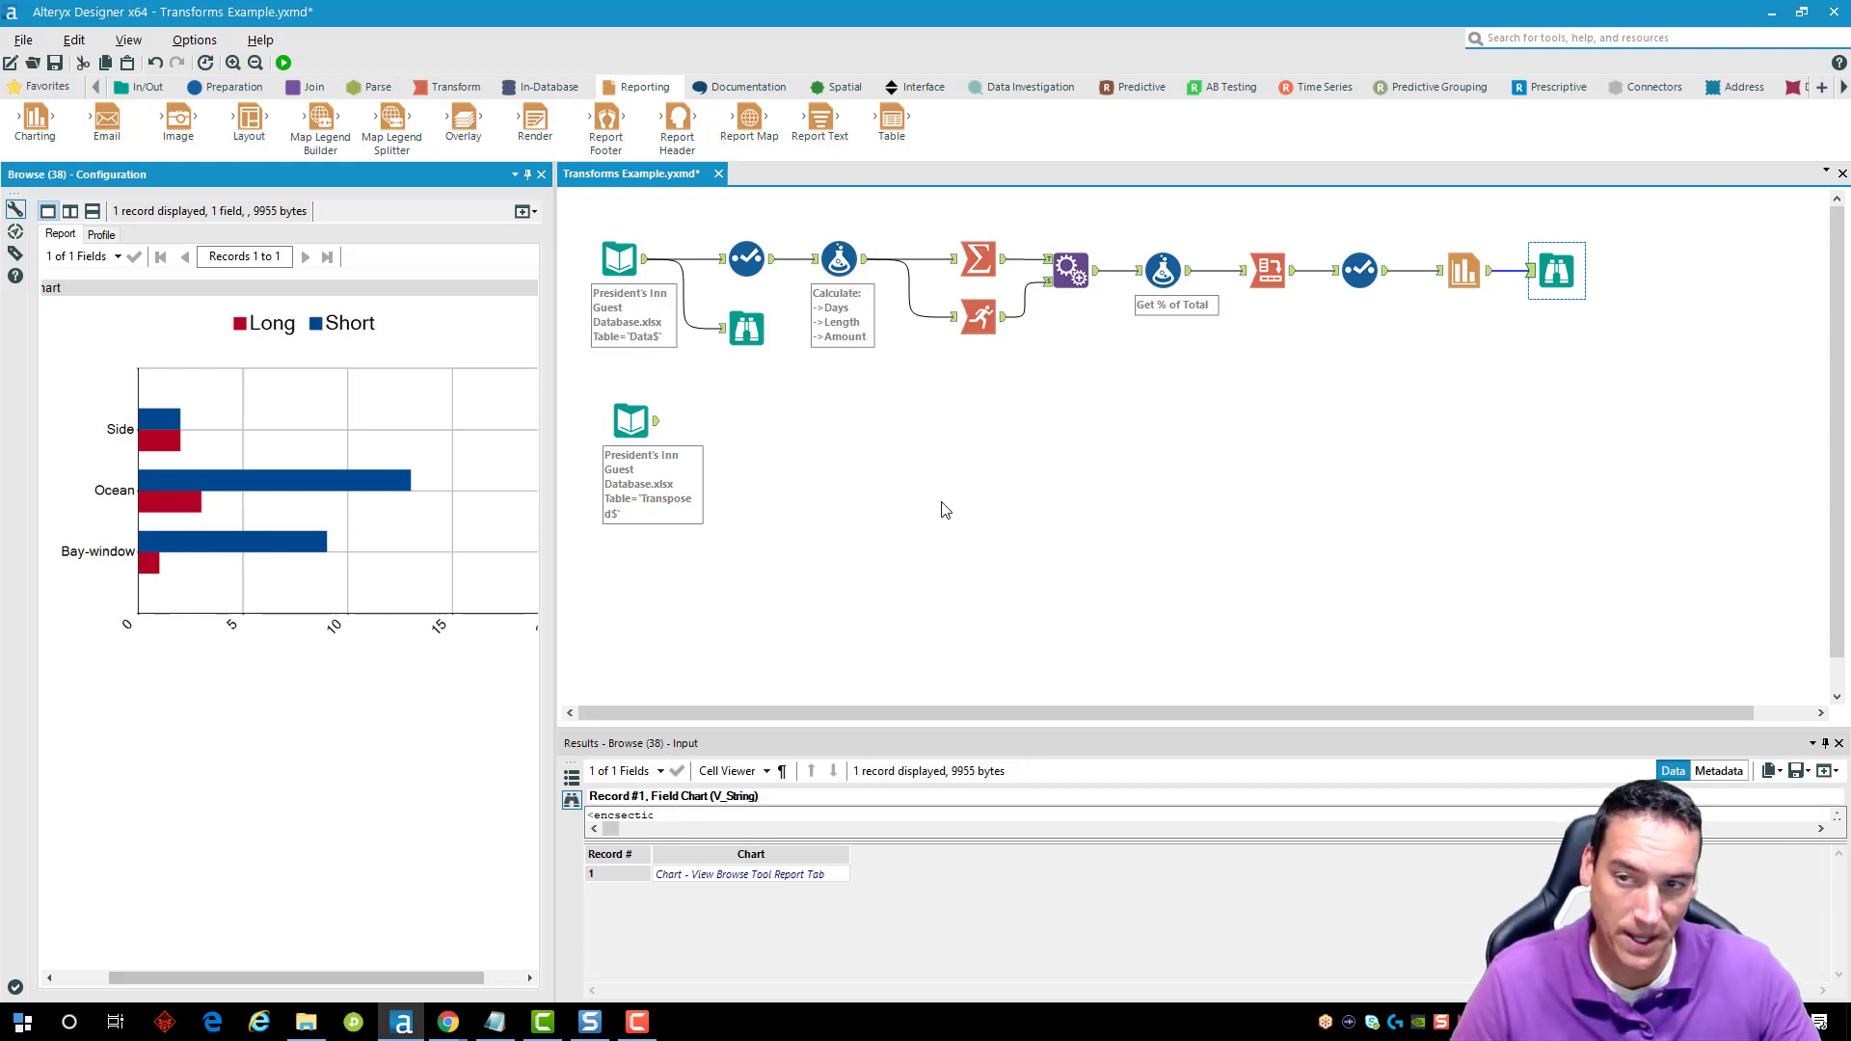
Preview the Transposed$ input showing 3 room-type rows with counts across 16 date columns.
left_click(430, 89)
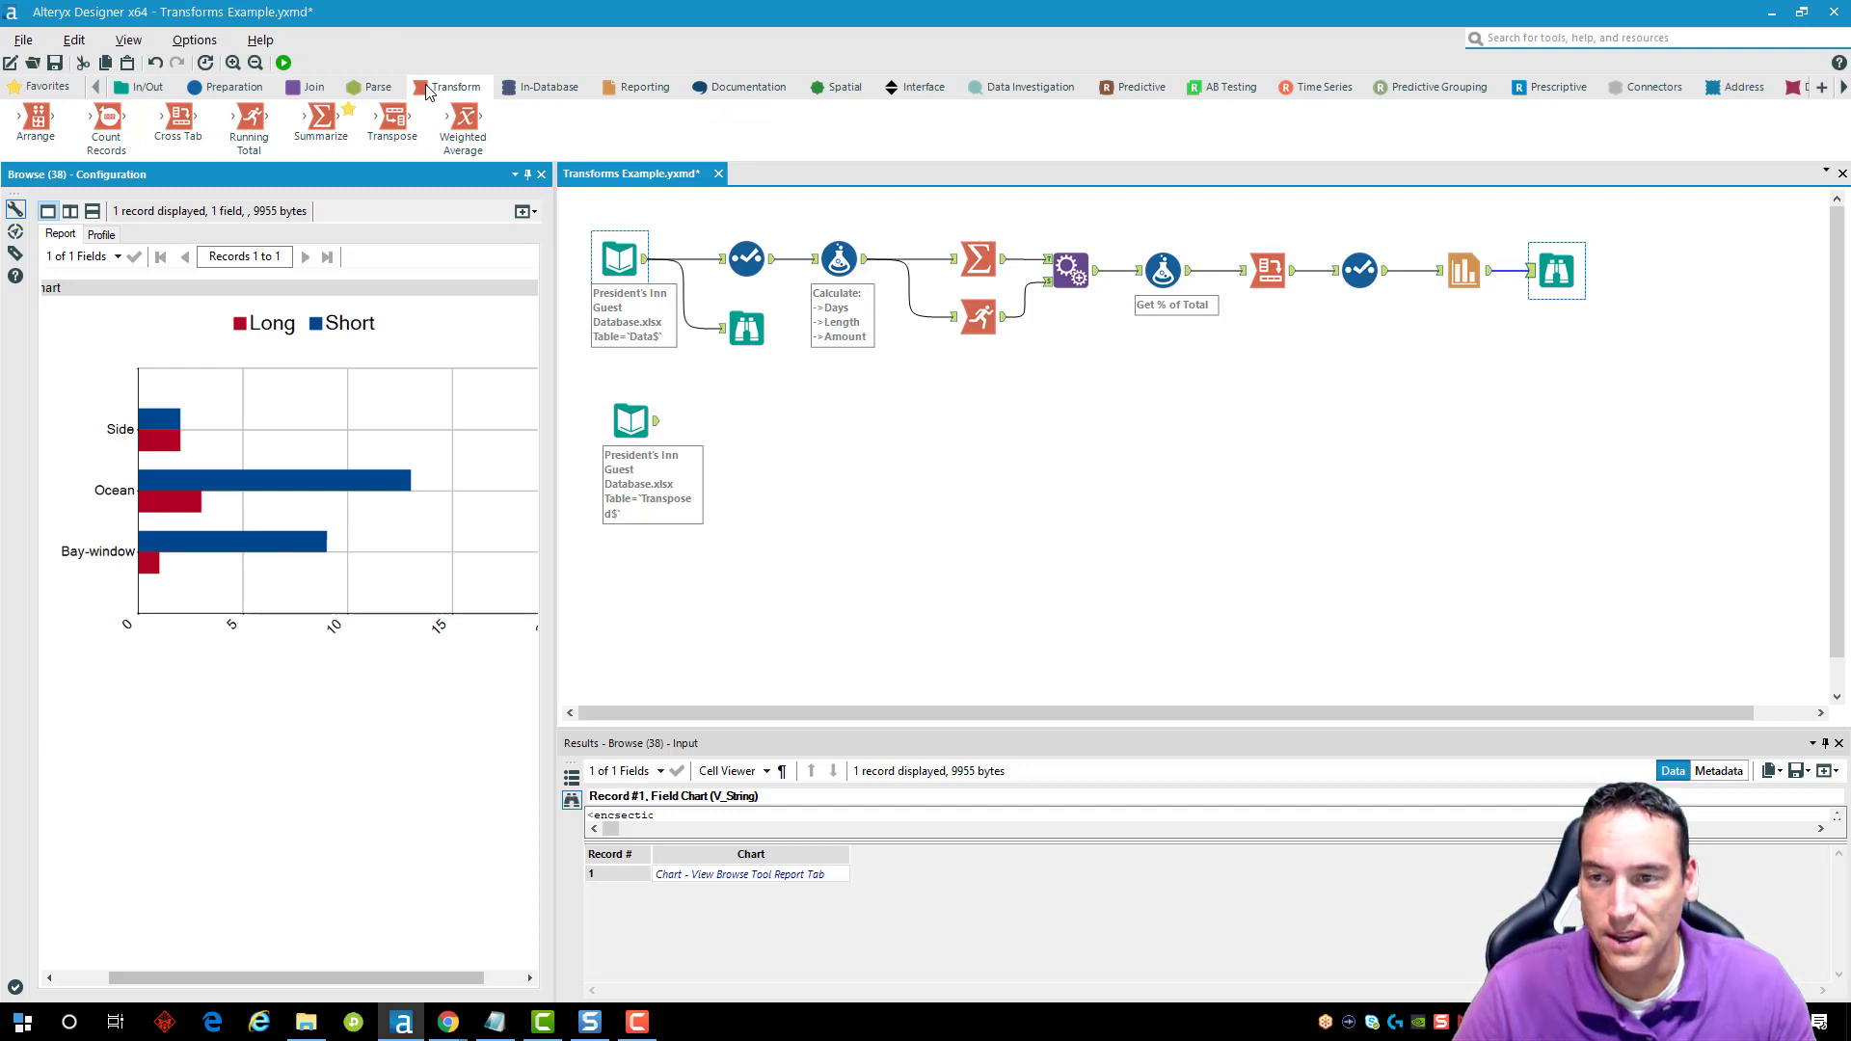
left_click(628, 415)
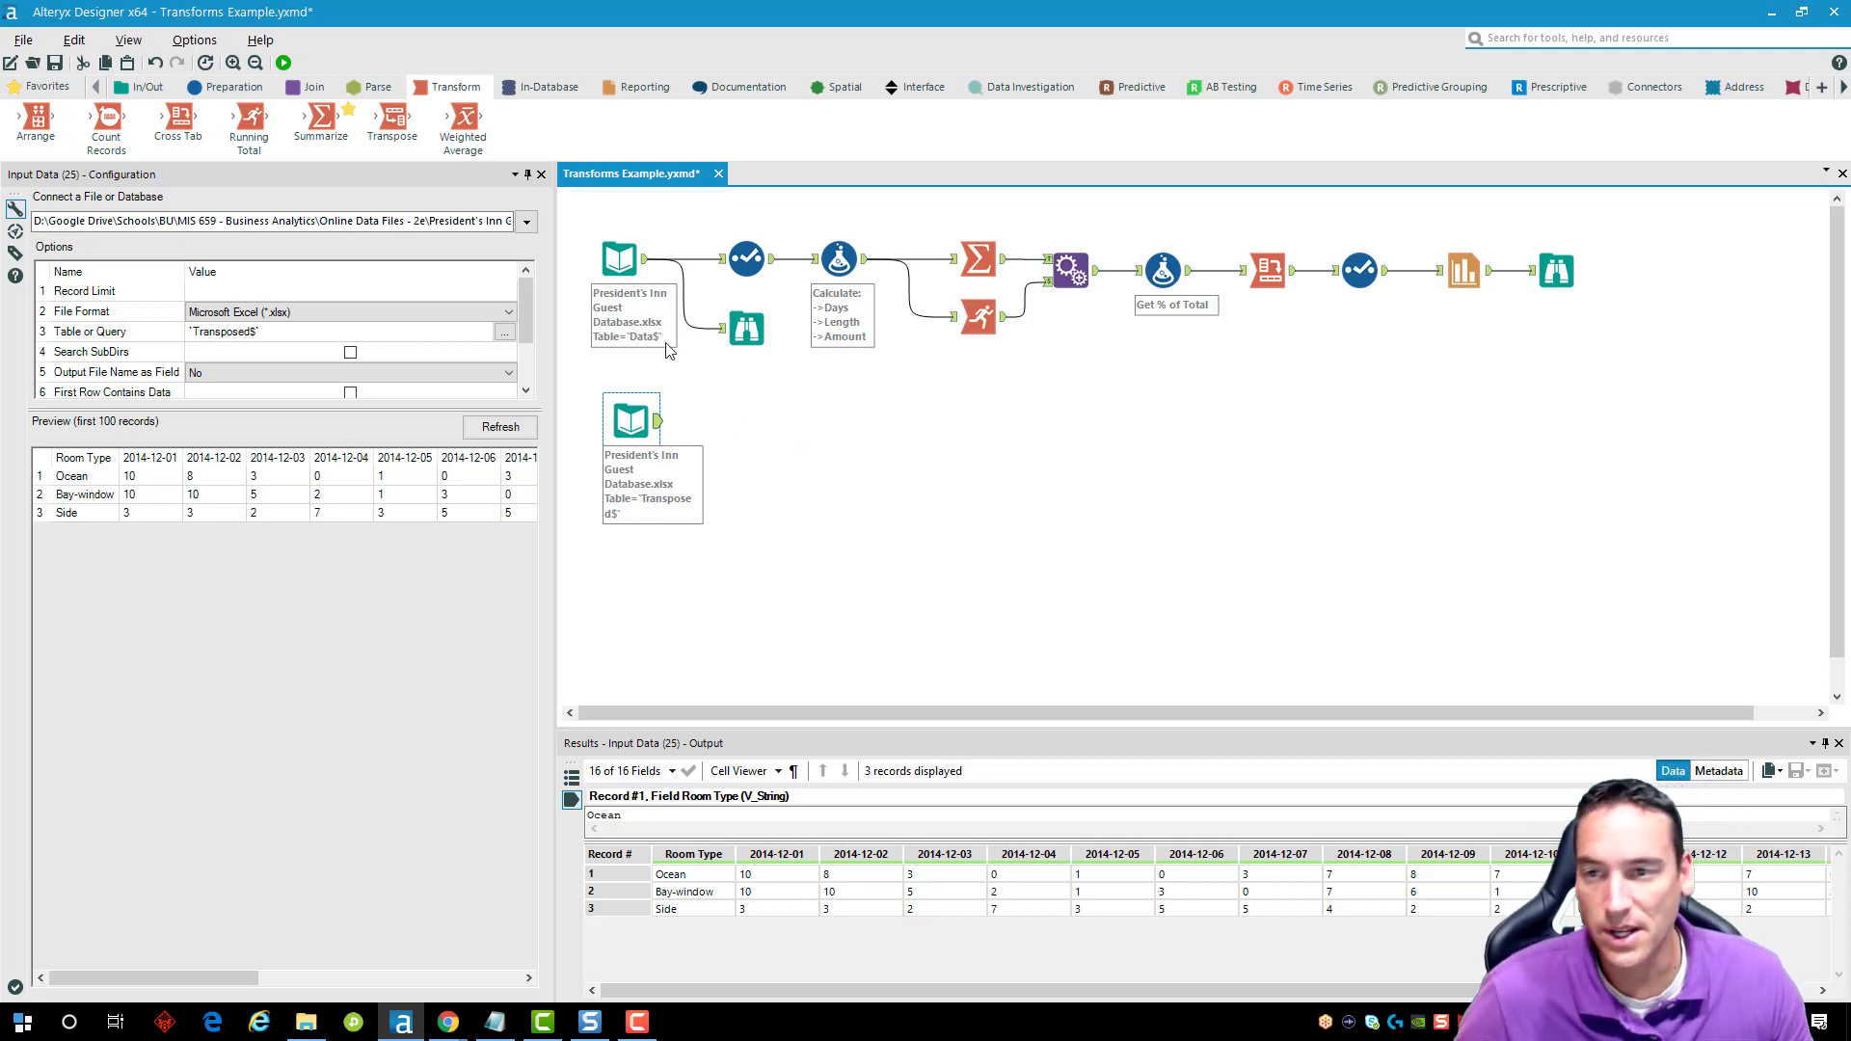
Add a Transpose tool after the Transposed$ input with Room Type as the key field.
left_click_drag(395, 116, 758, 421)
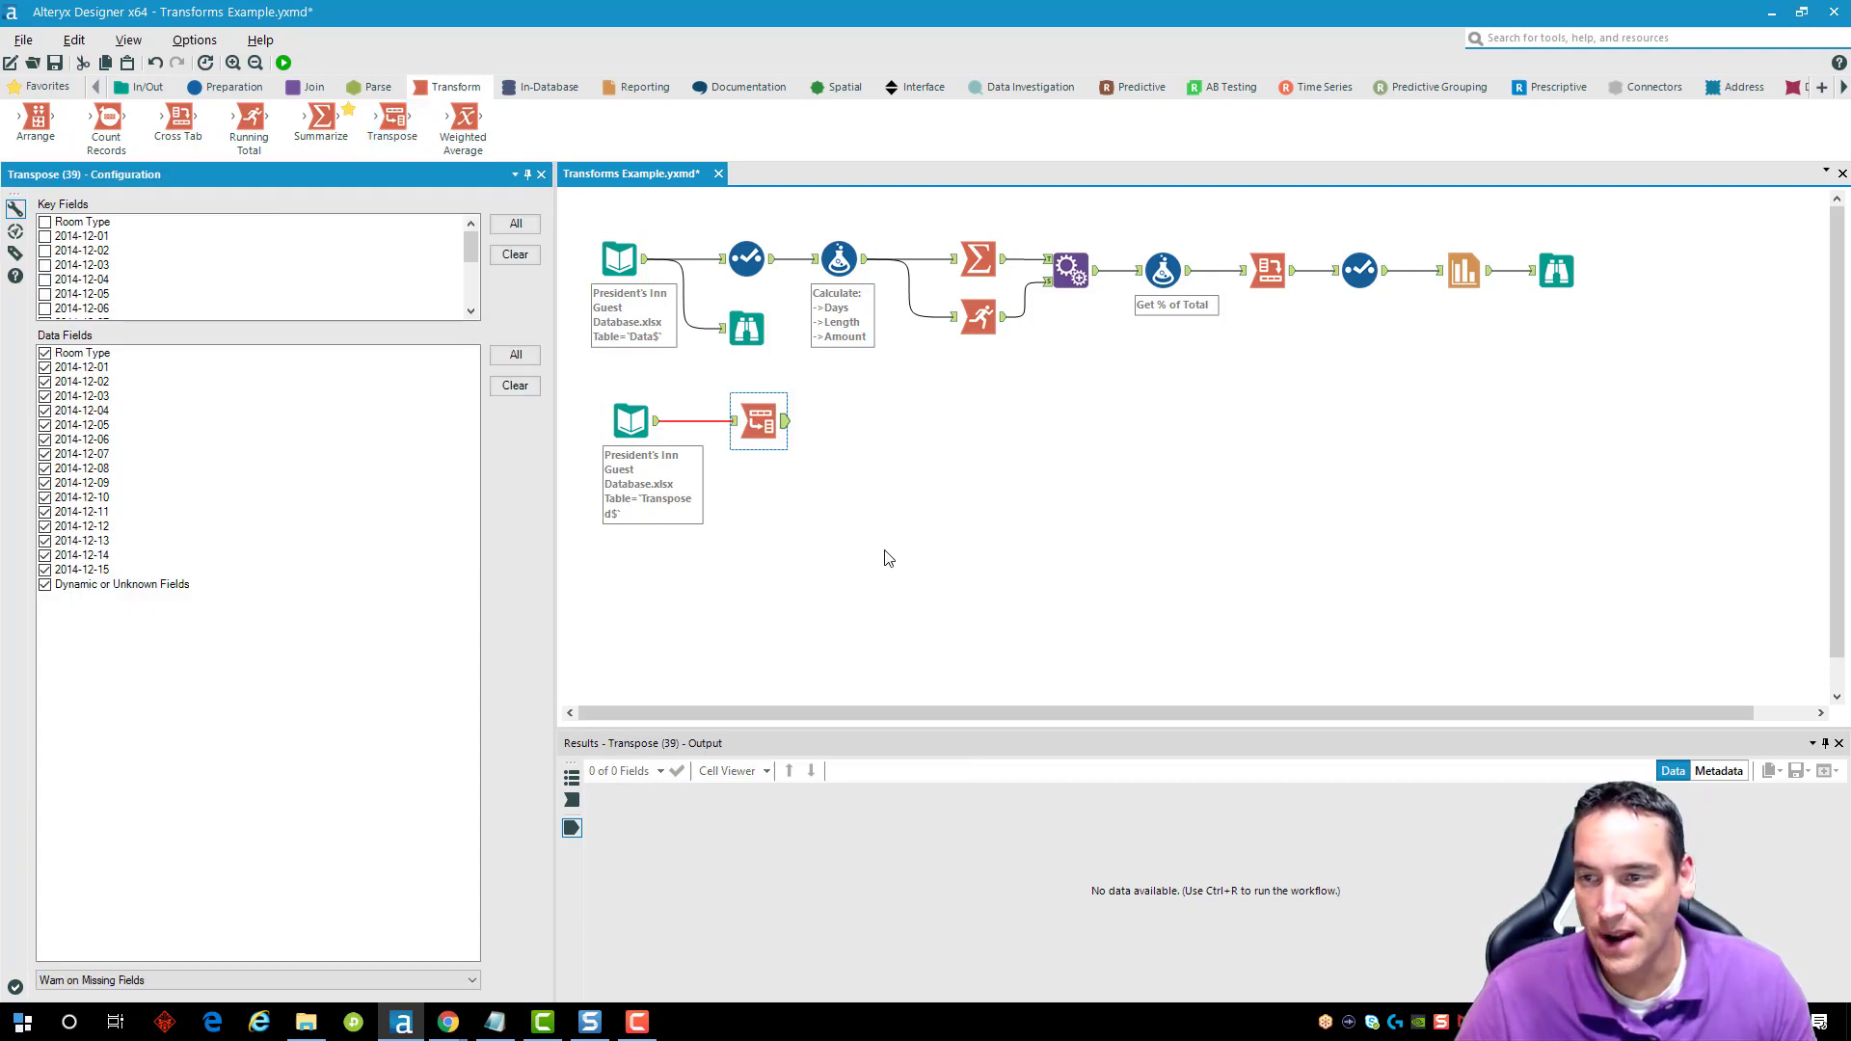
left_click(45, 223)
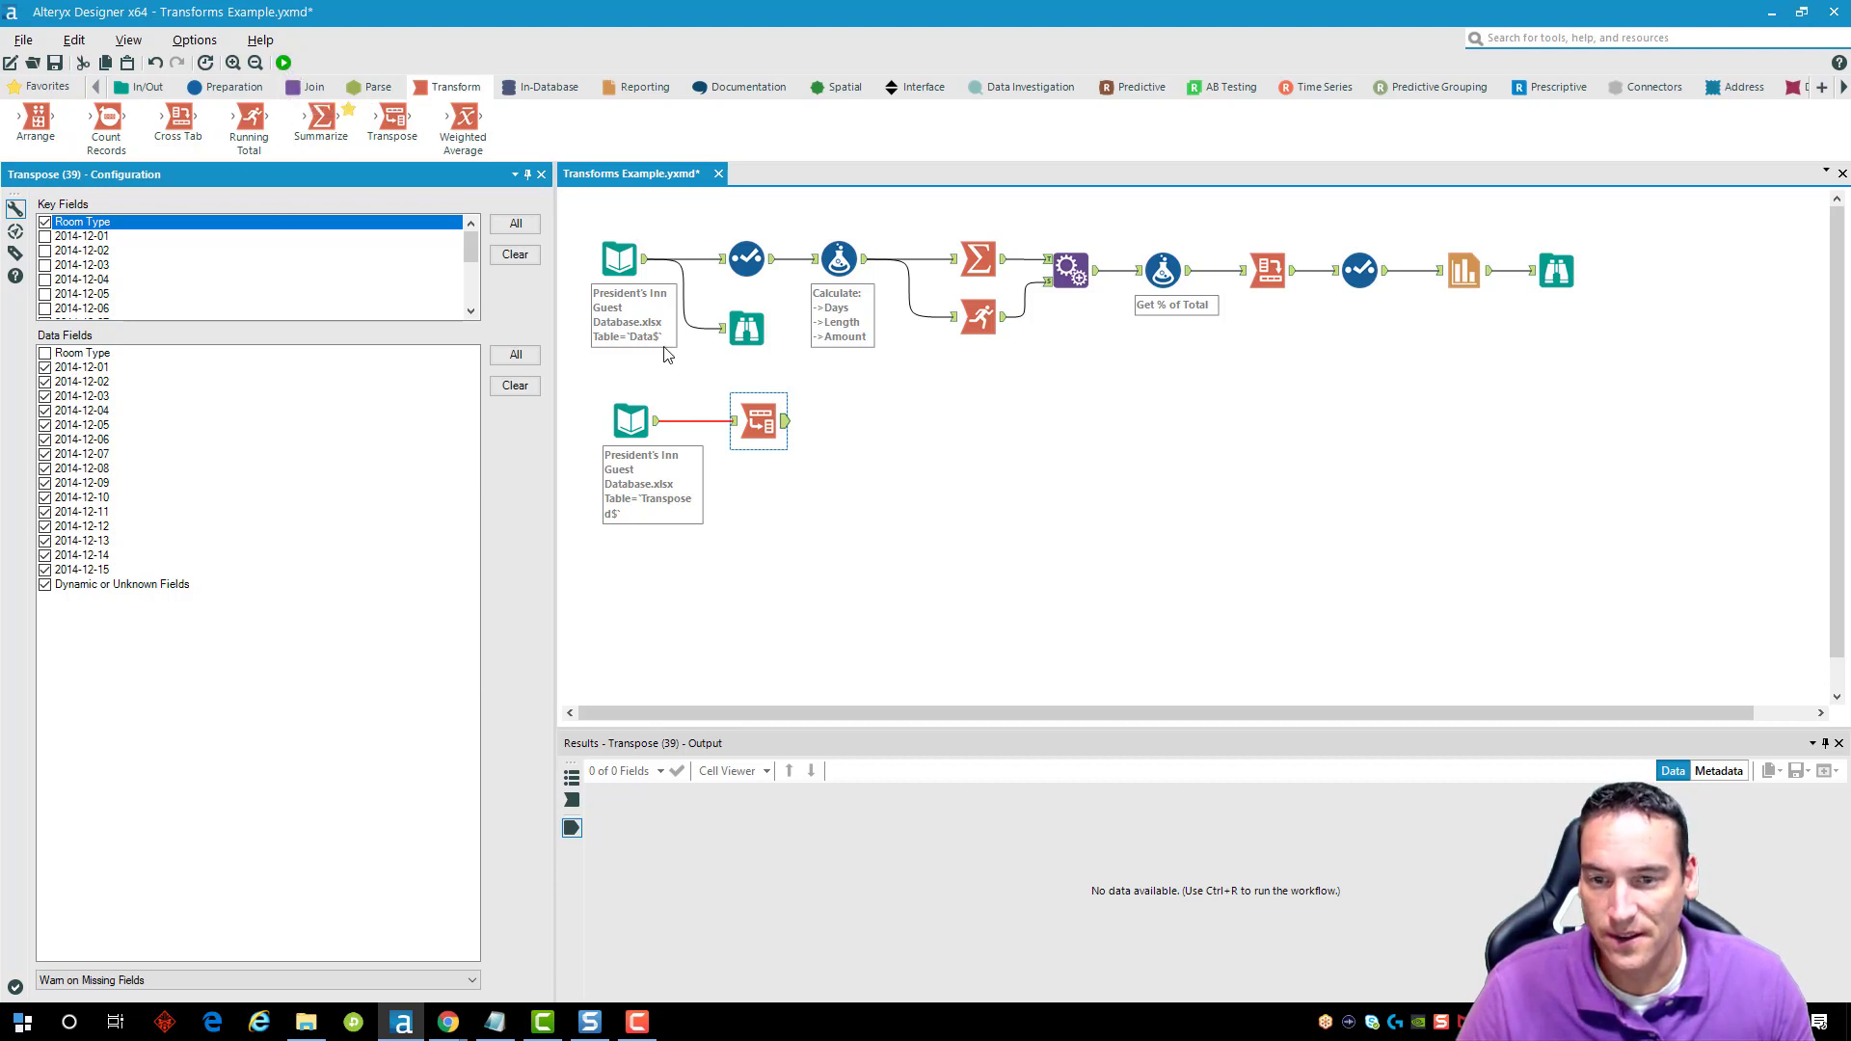
Attach a Browse below the Transpose and run the workflow.
right_click(757, 416)
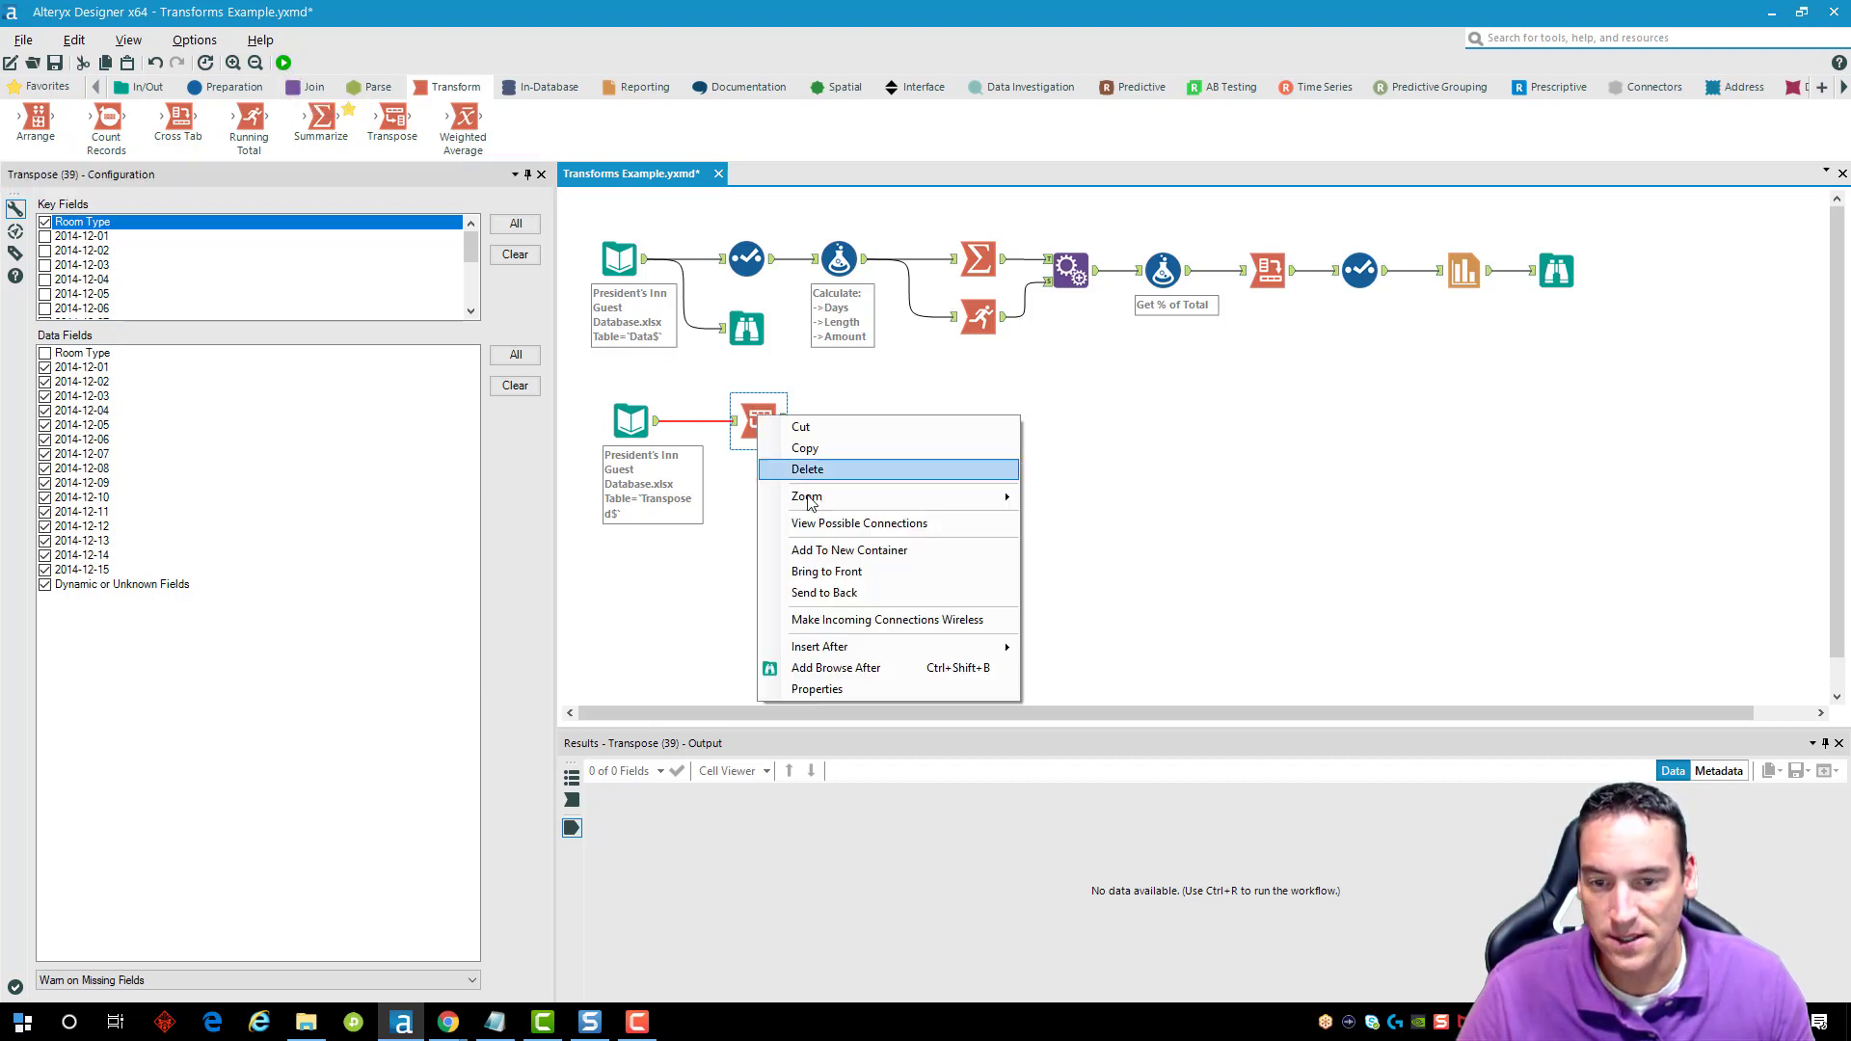
left_click(835, 667)
left_click_drag(848, 420, 851, 525)
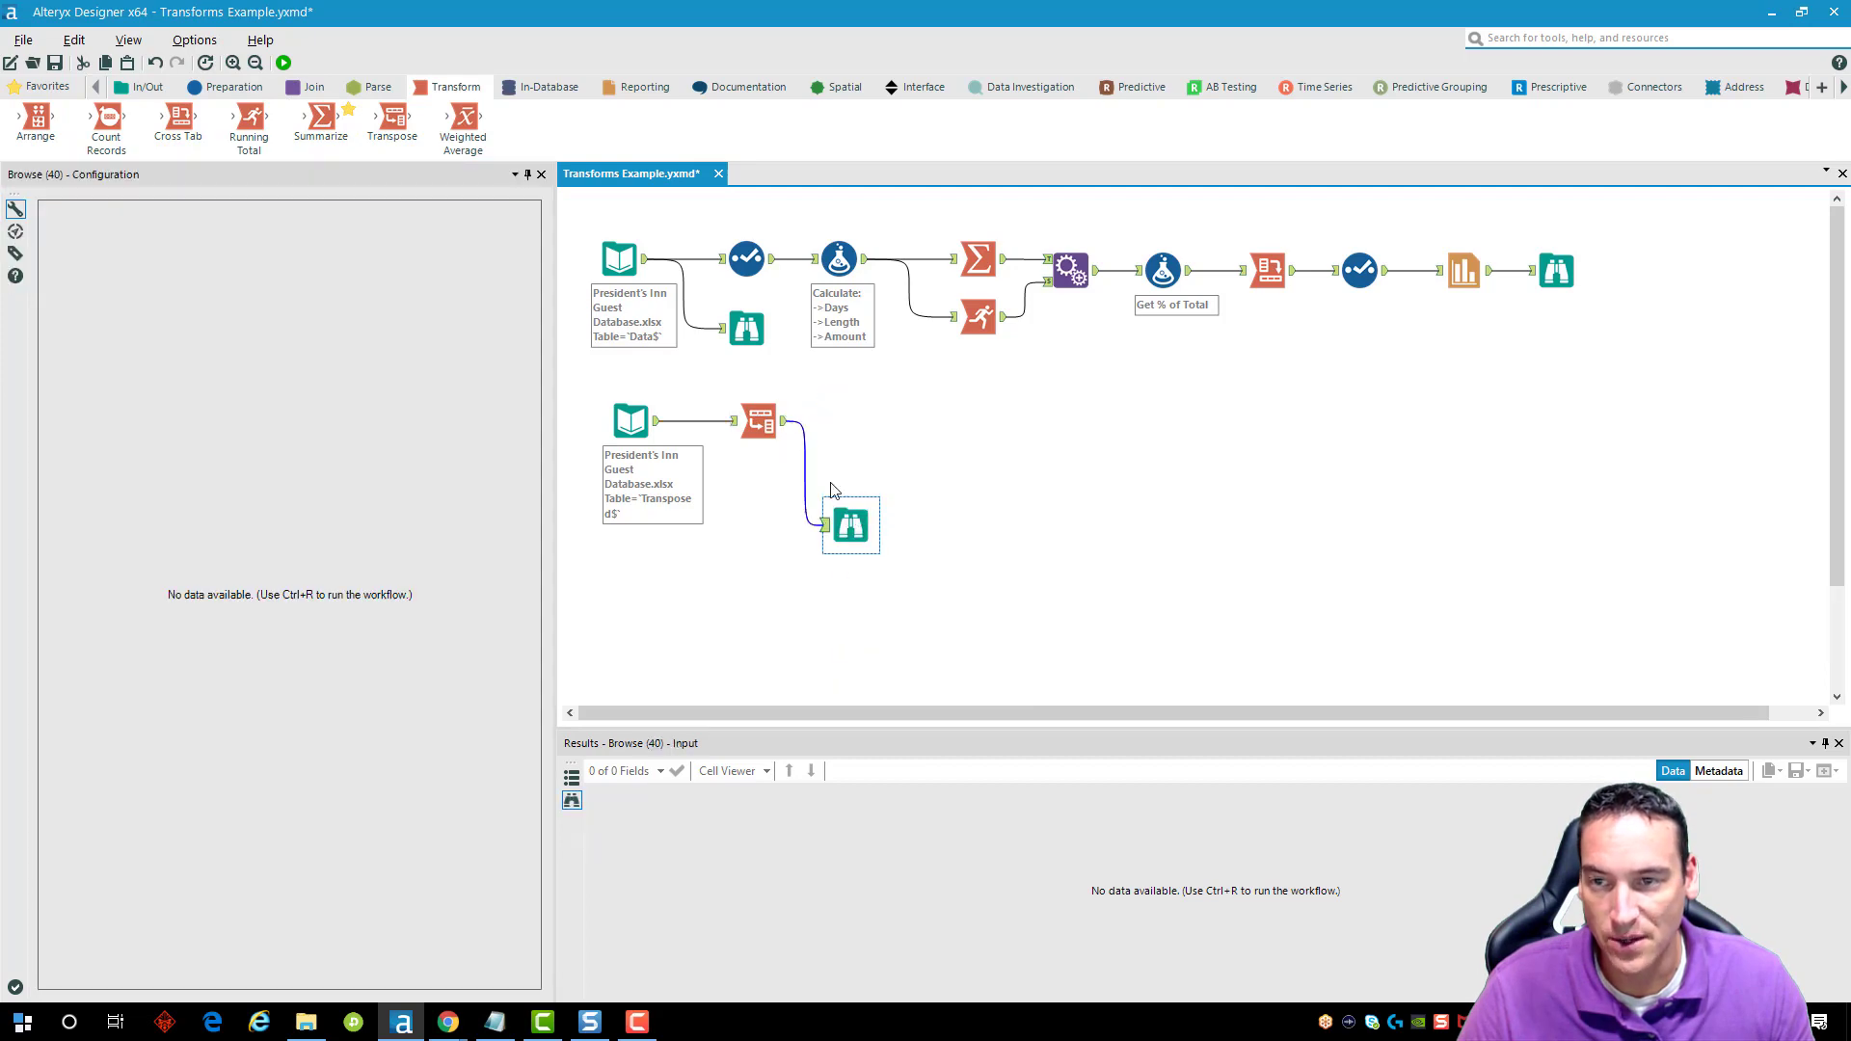
left_click(283, 63)
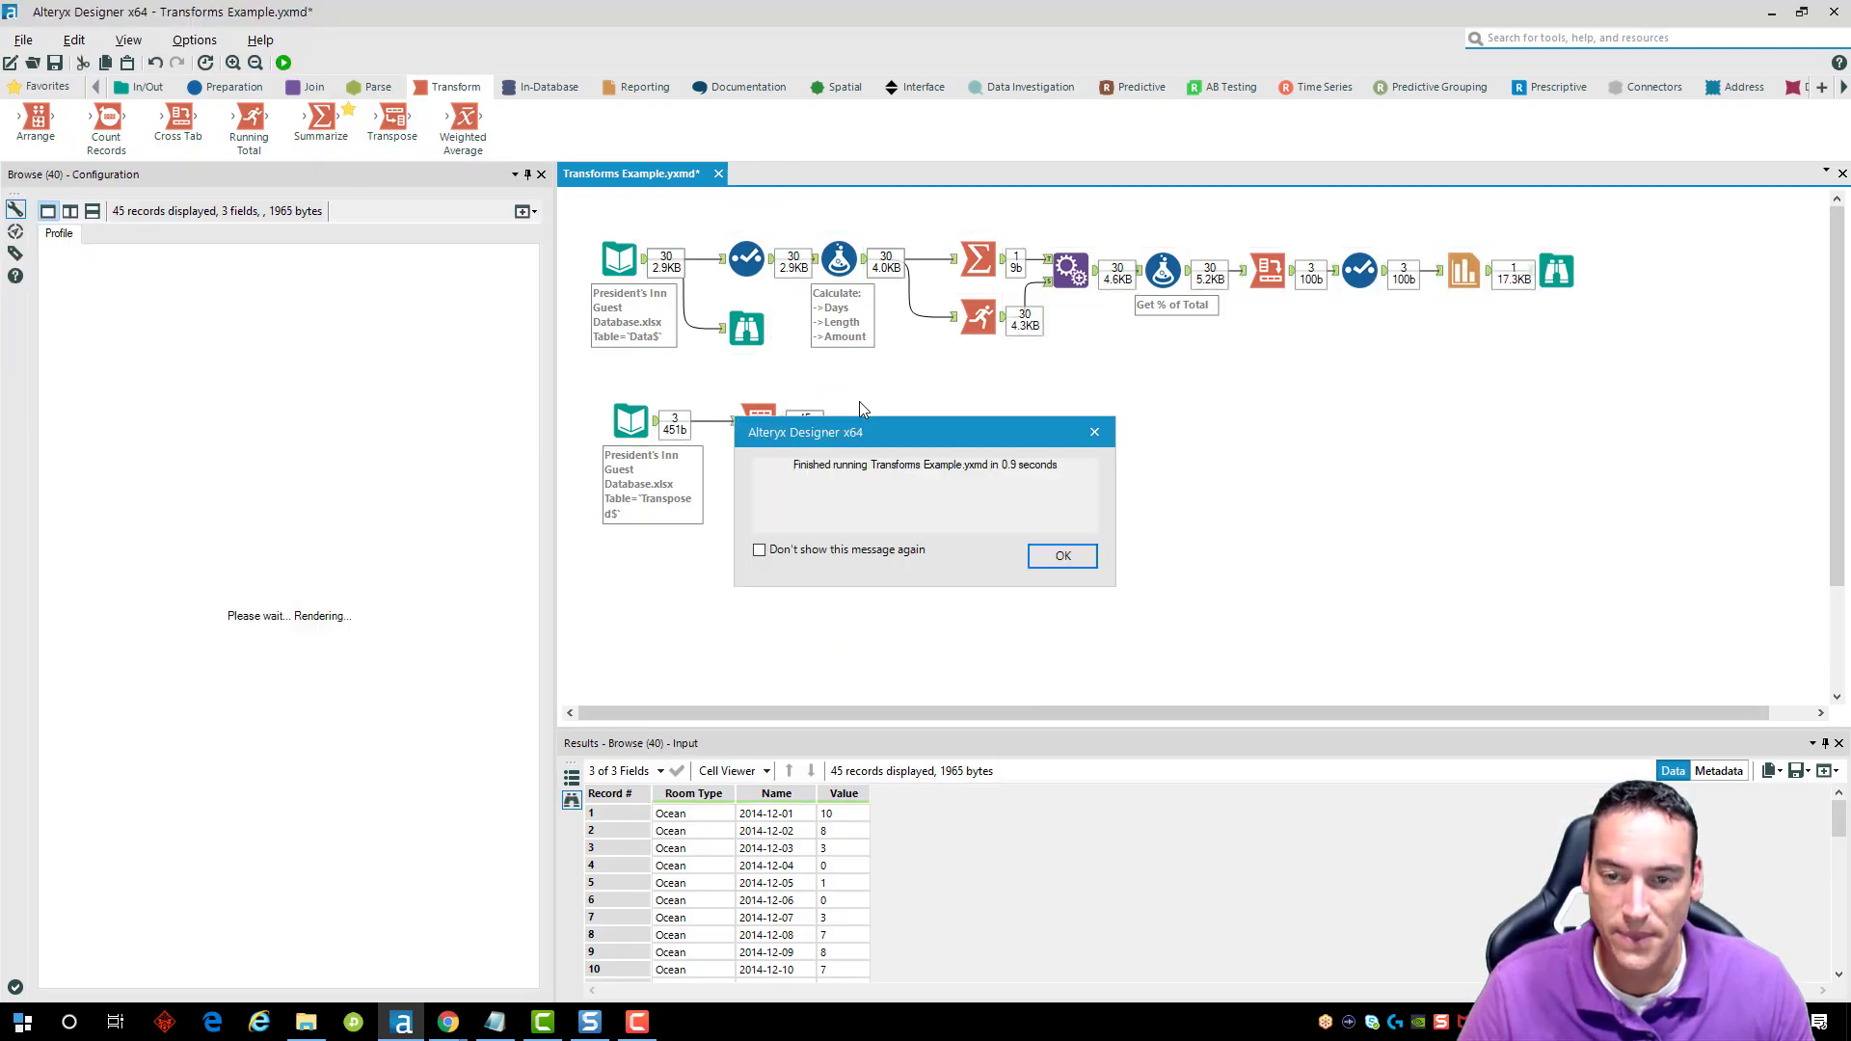
left_click(1062, 556)
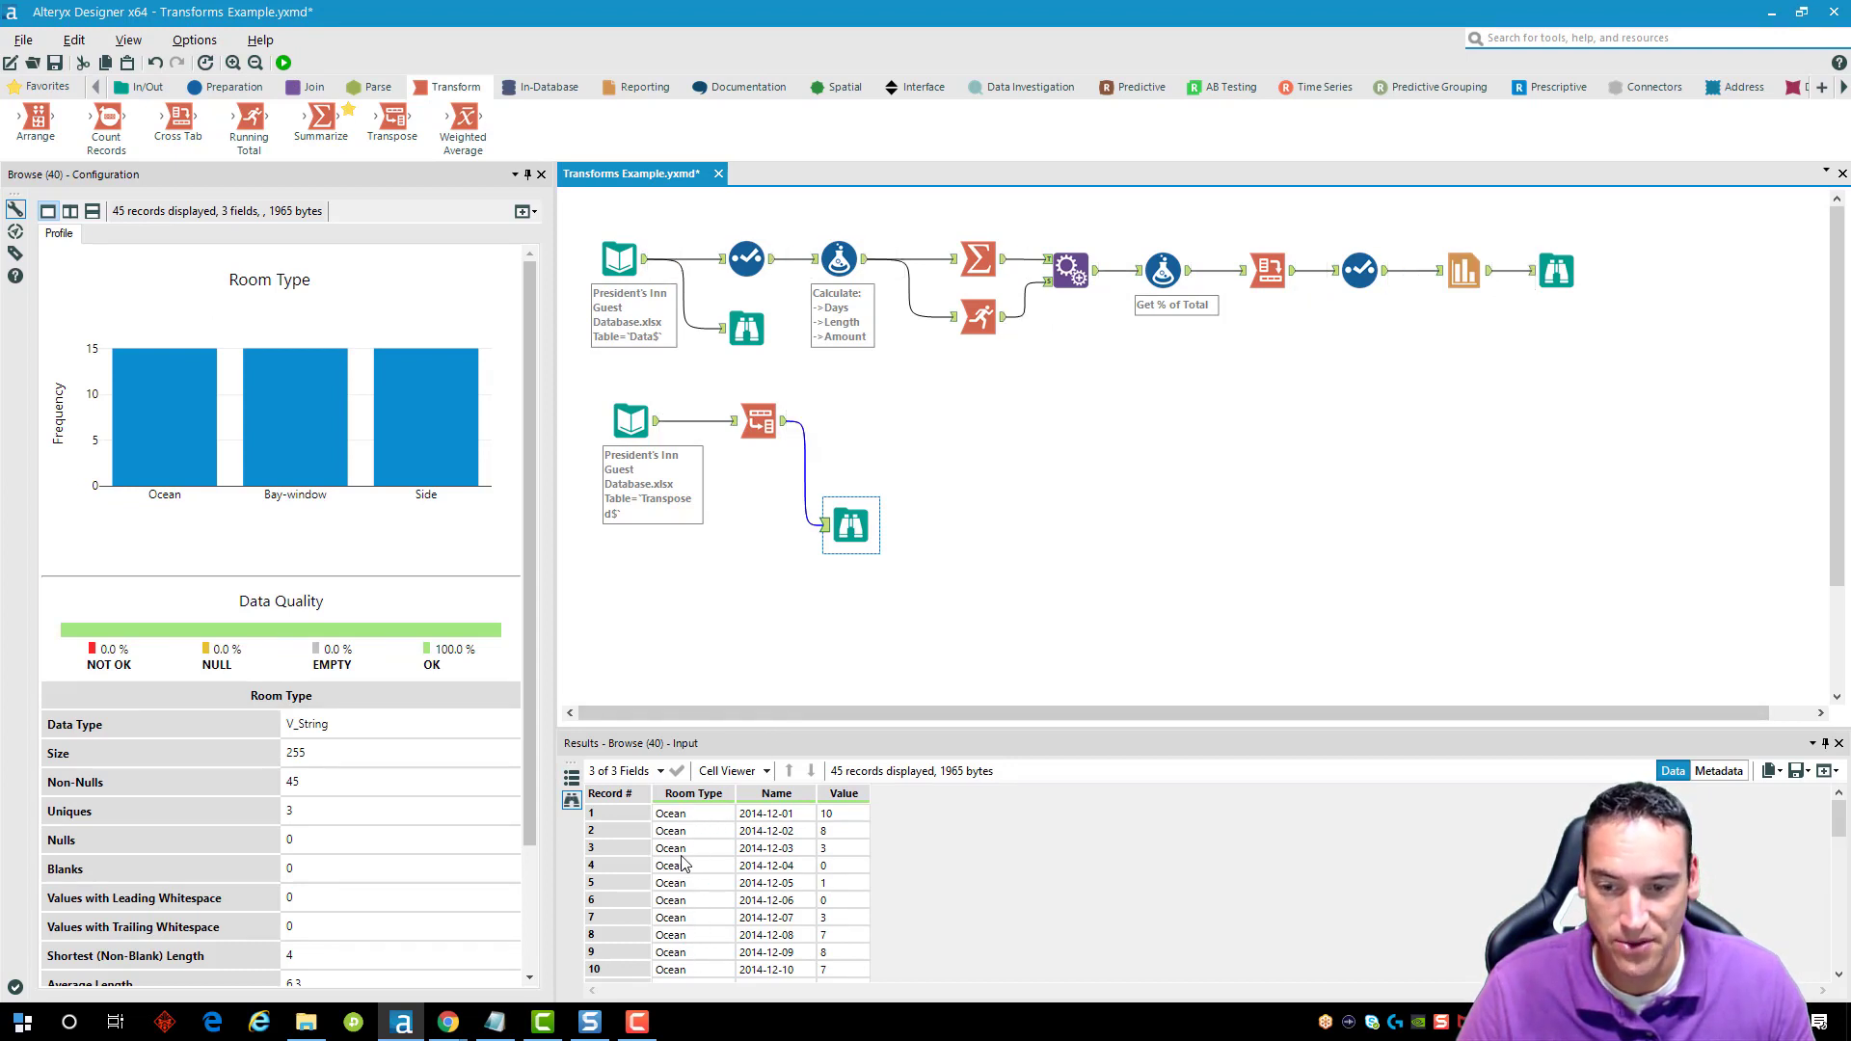
Review the 45 transposed records and profile the Value field.
scroll(682, 863, "down", 5)
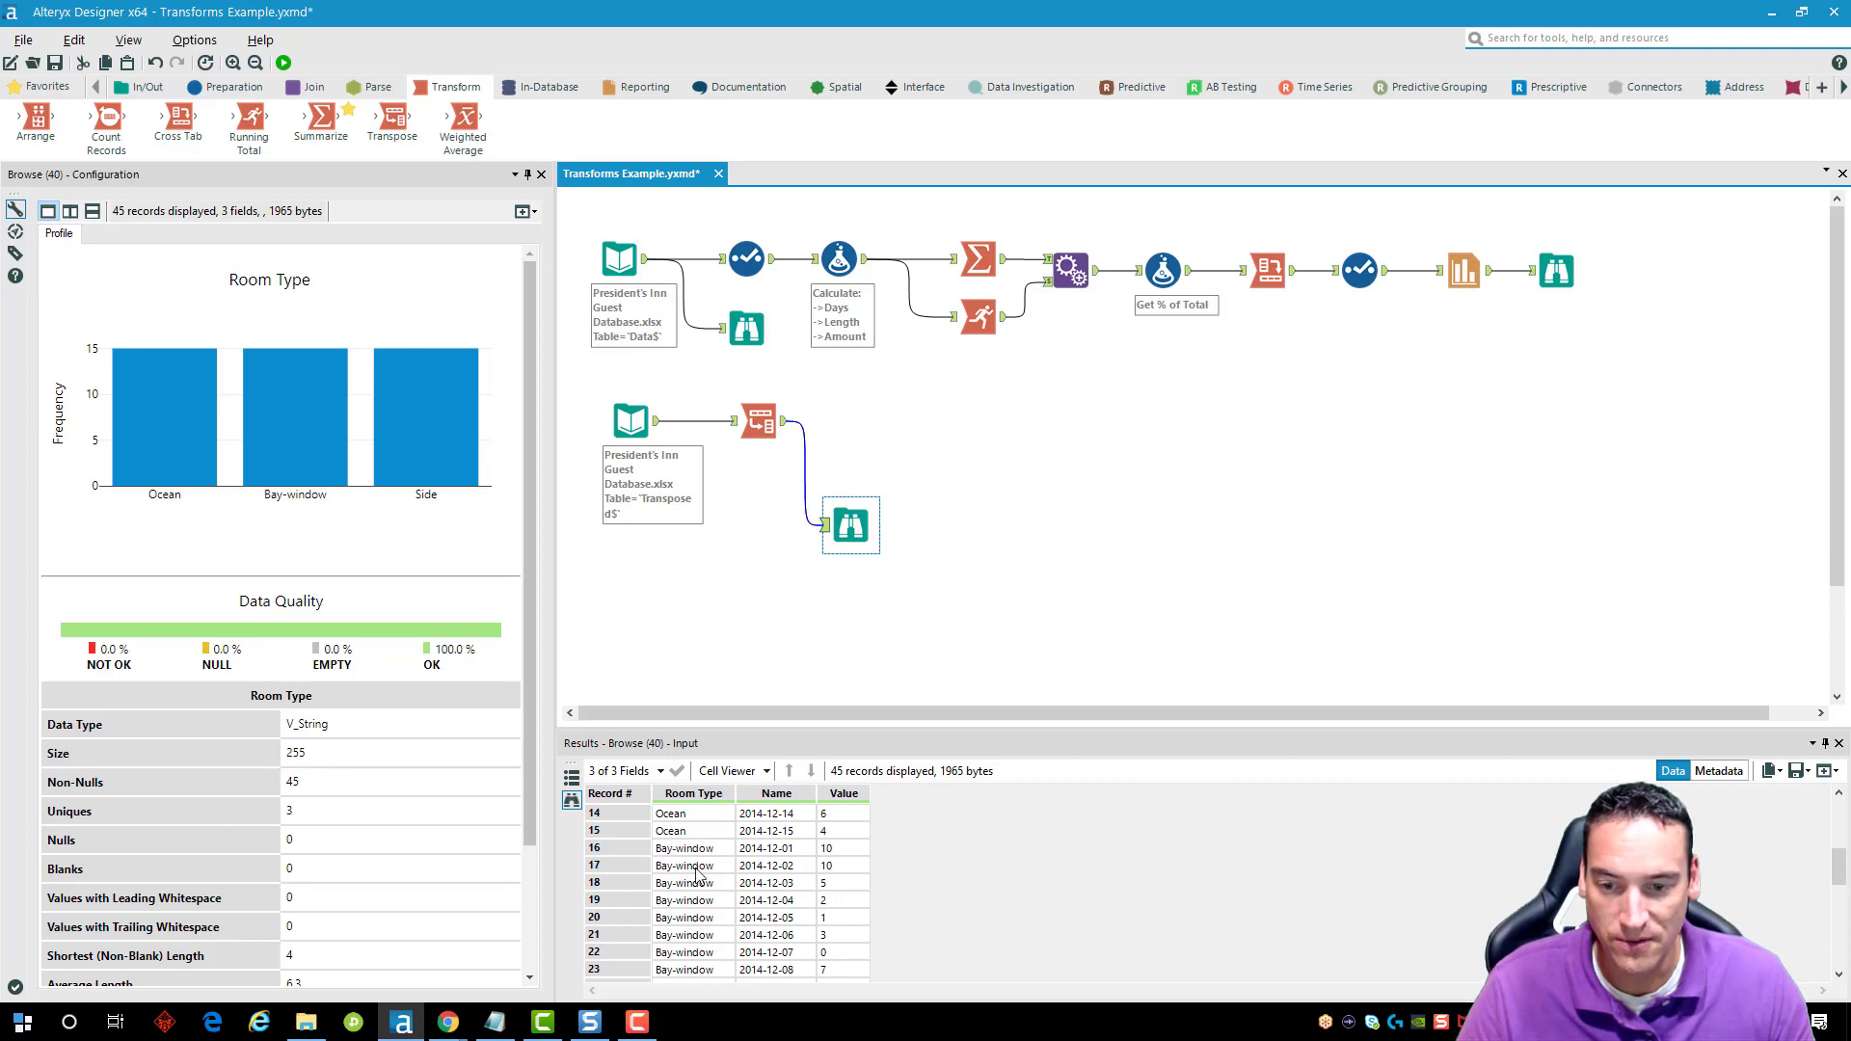
scroll(697, 873, "down", 4)
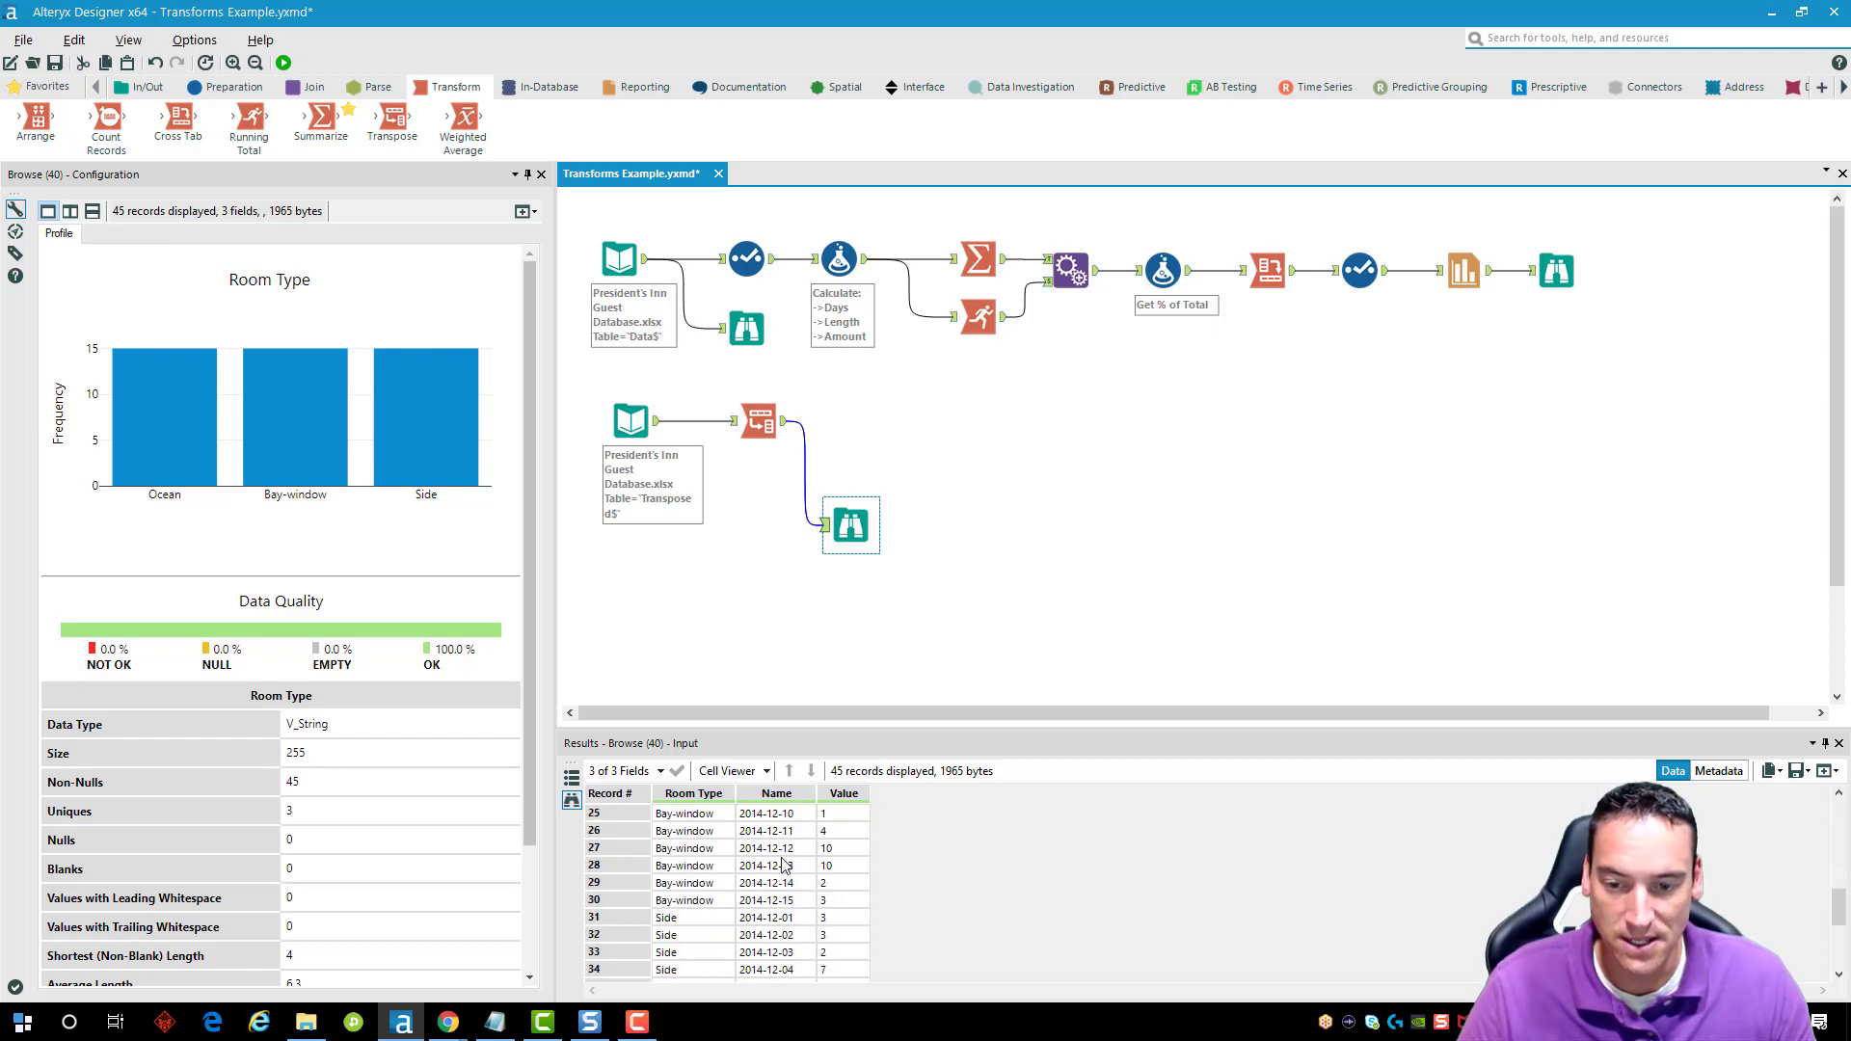
scroll(786, 865, "up", 8)
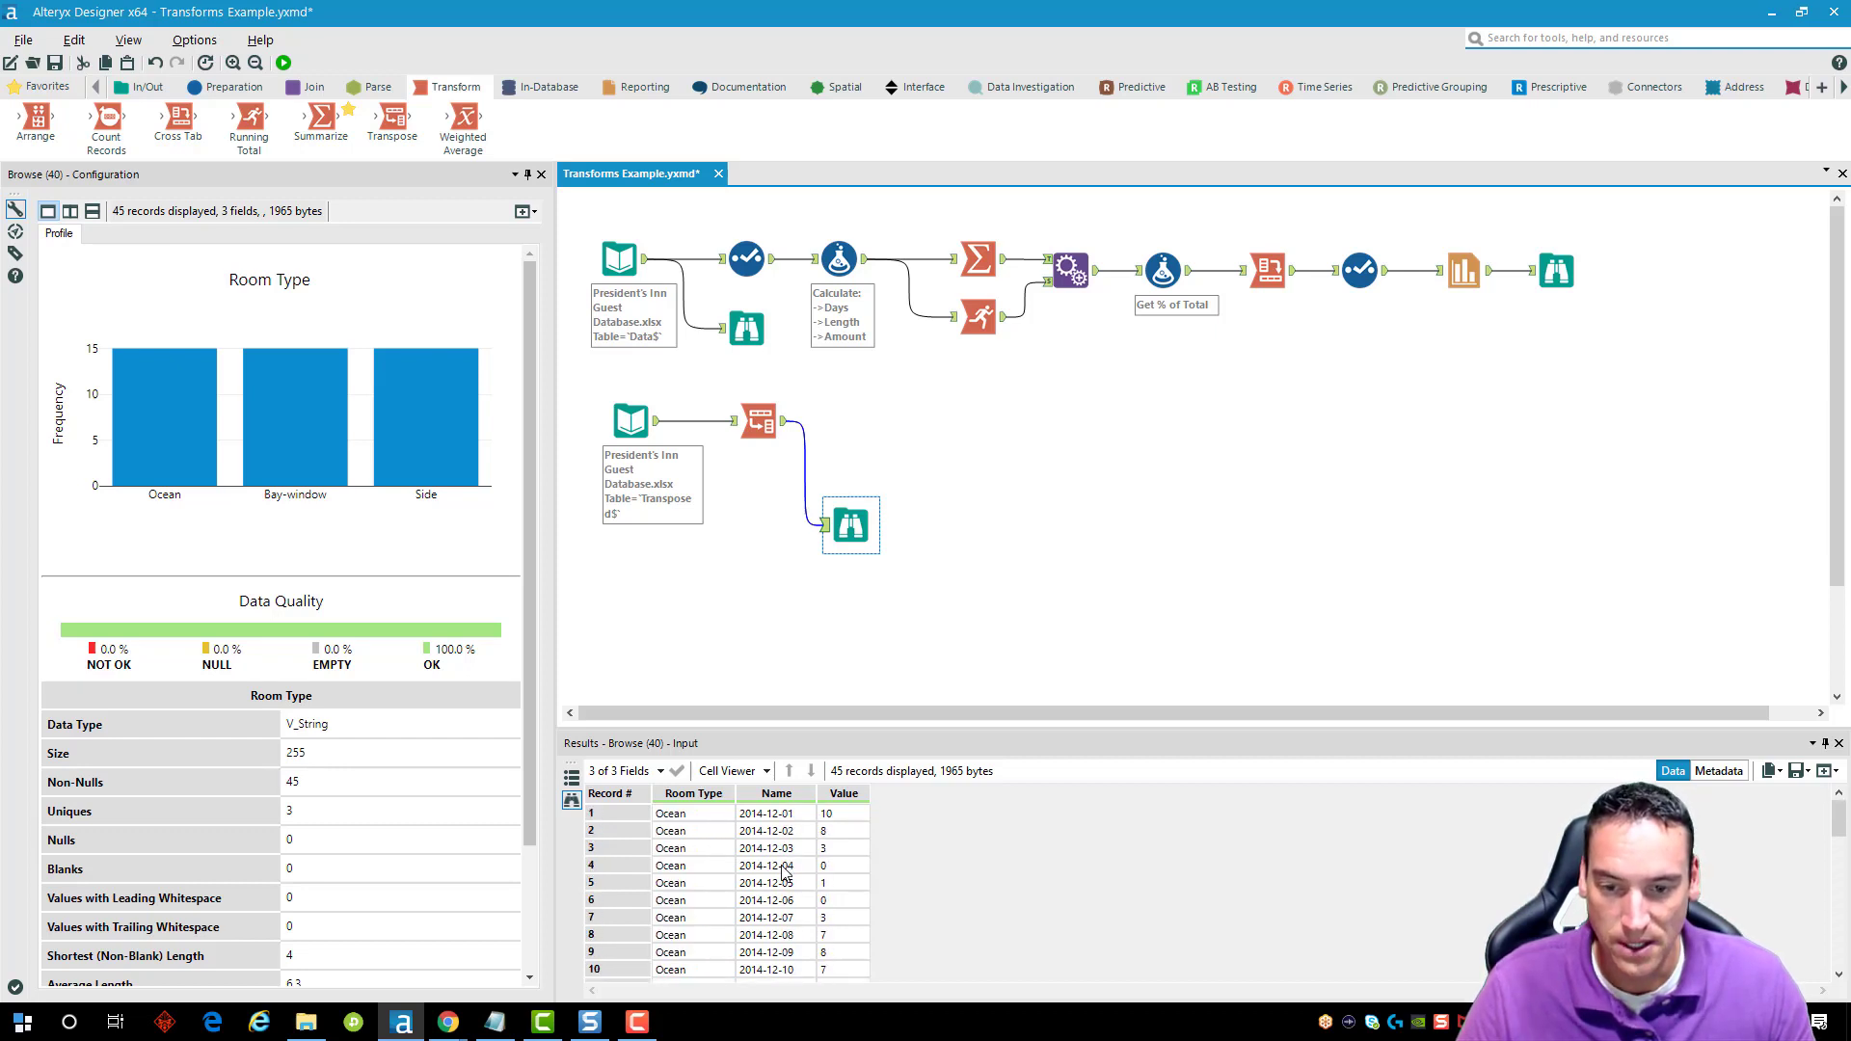
left_click(841, 815)
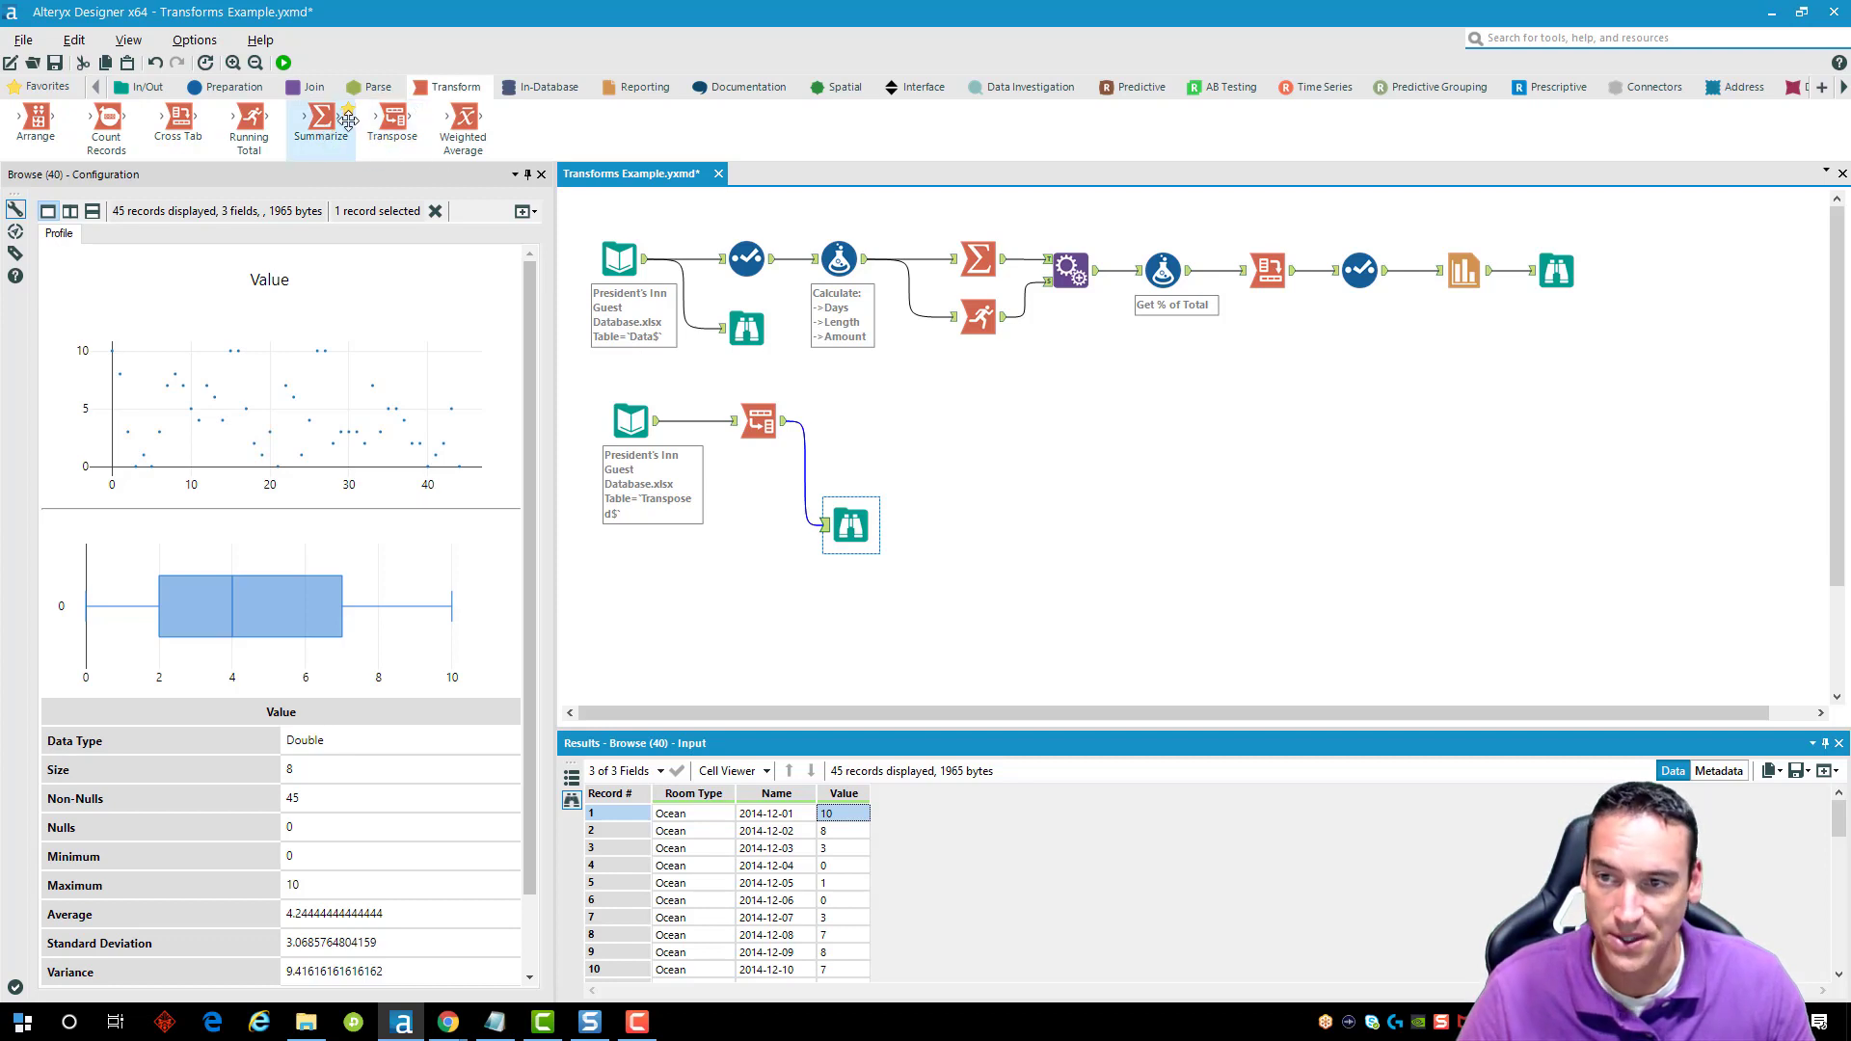
left_click(230, 86)
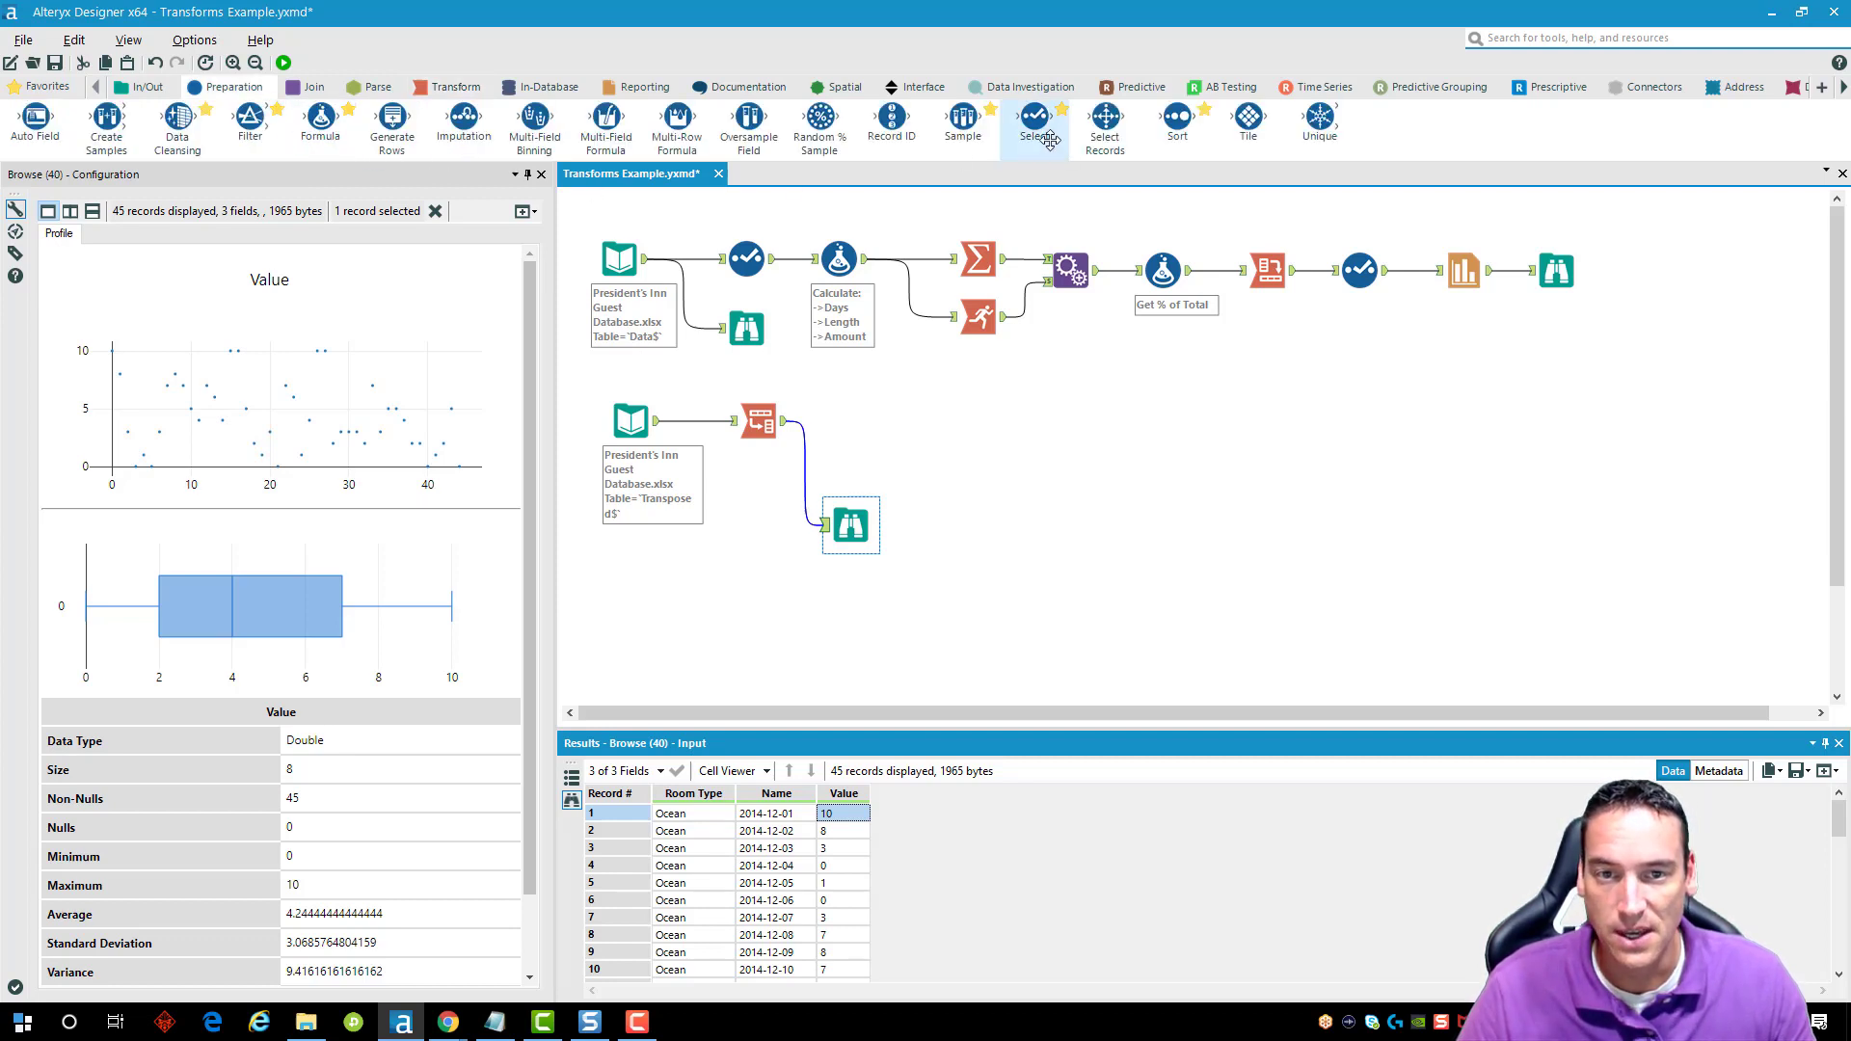
Insert a Select before the Browse, retype Name to Date, rename it Date, and run.
left_click_drag(1034, 118, 856, 424)
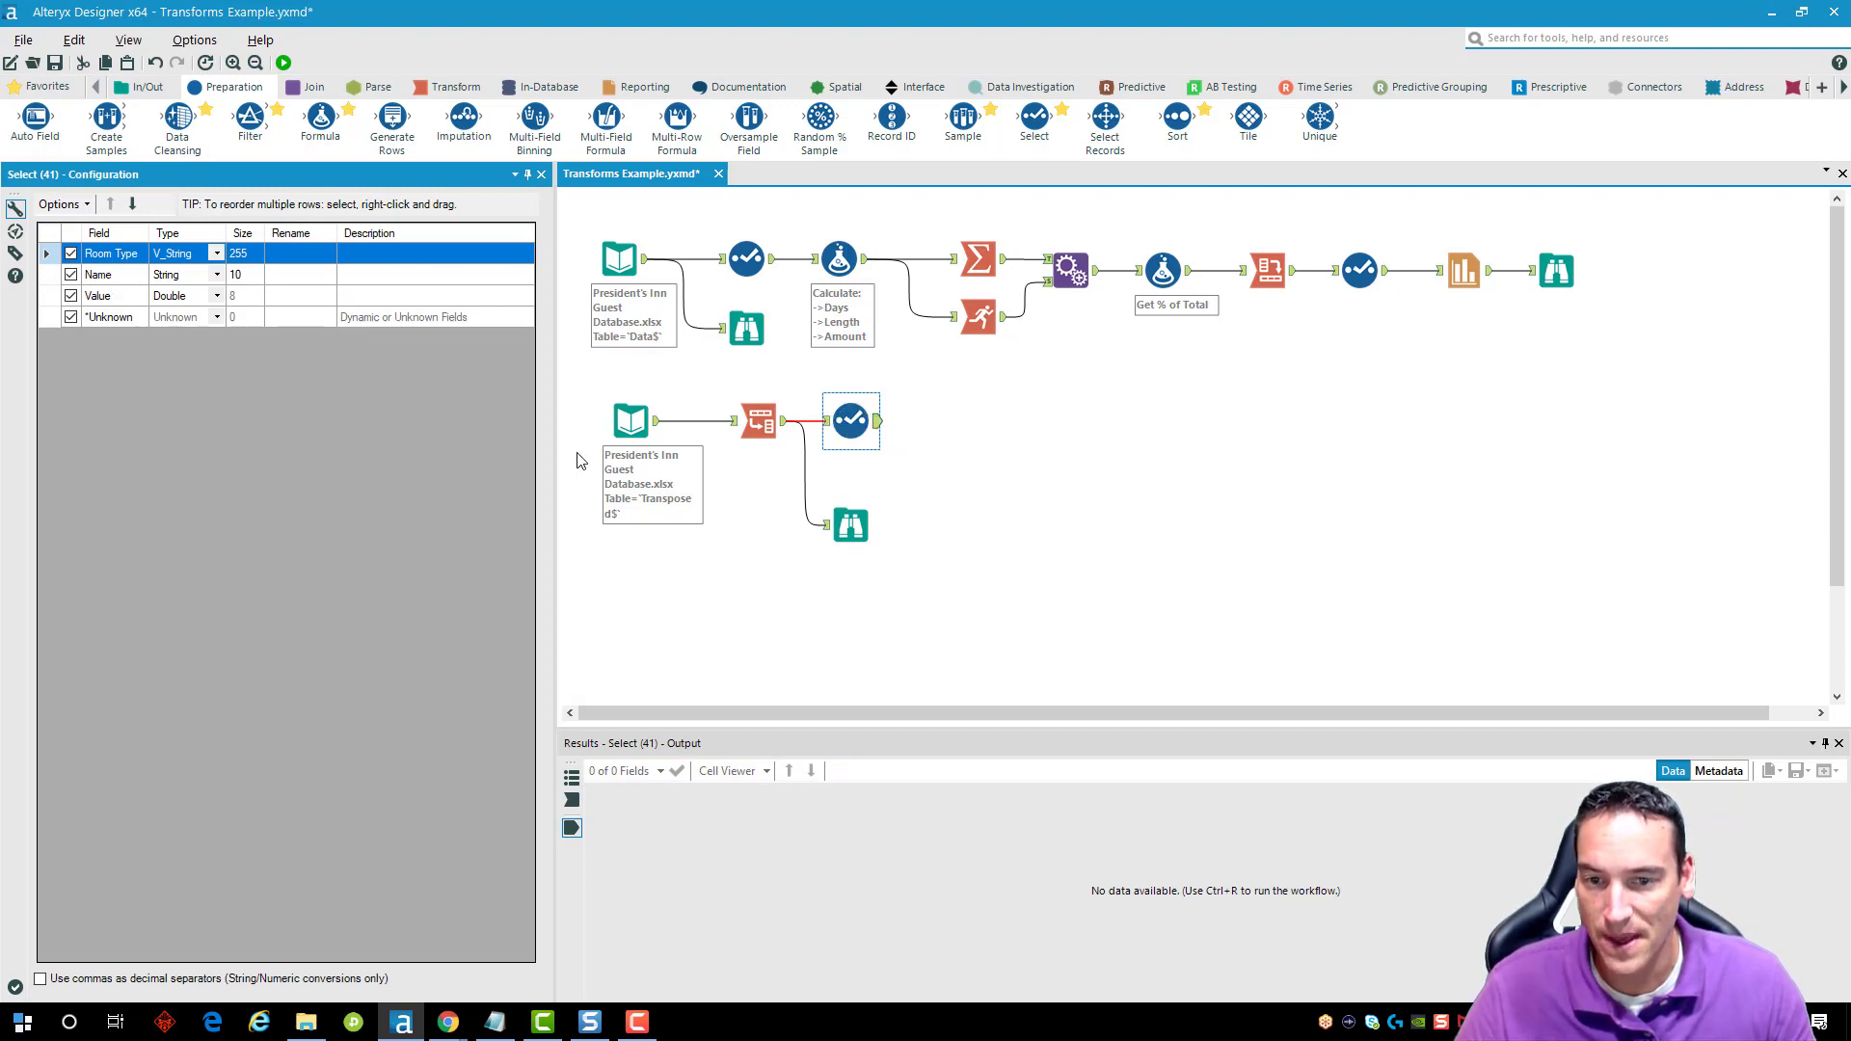
left_click(850, 525)
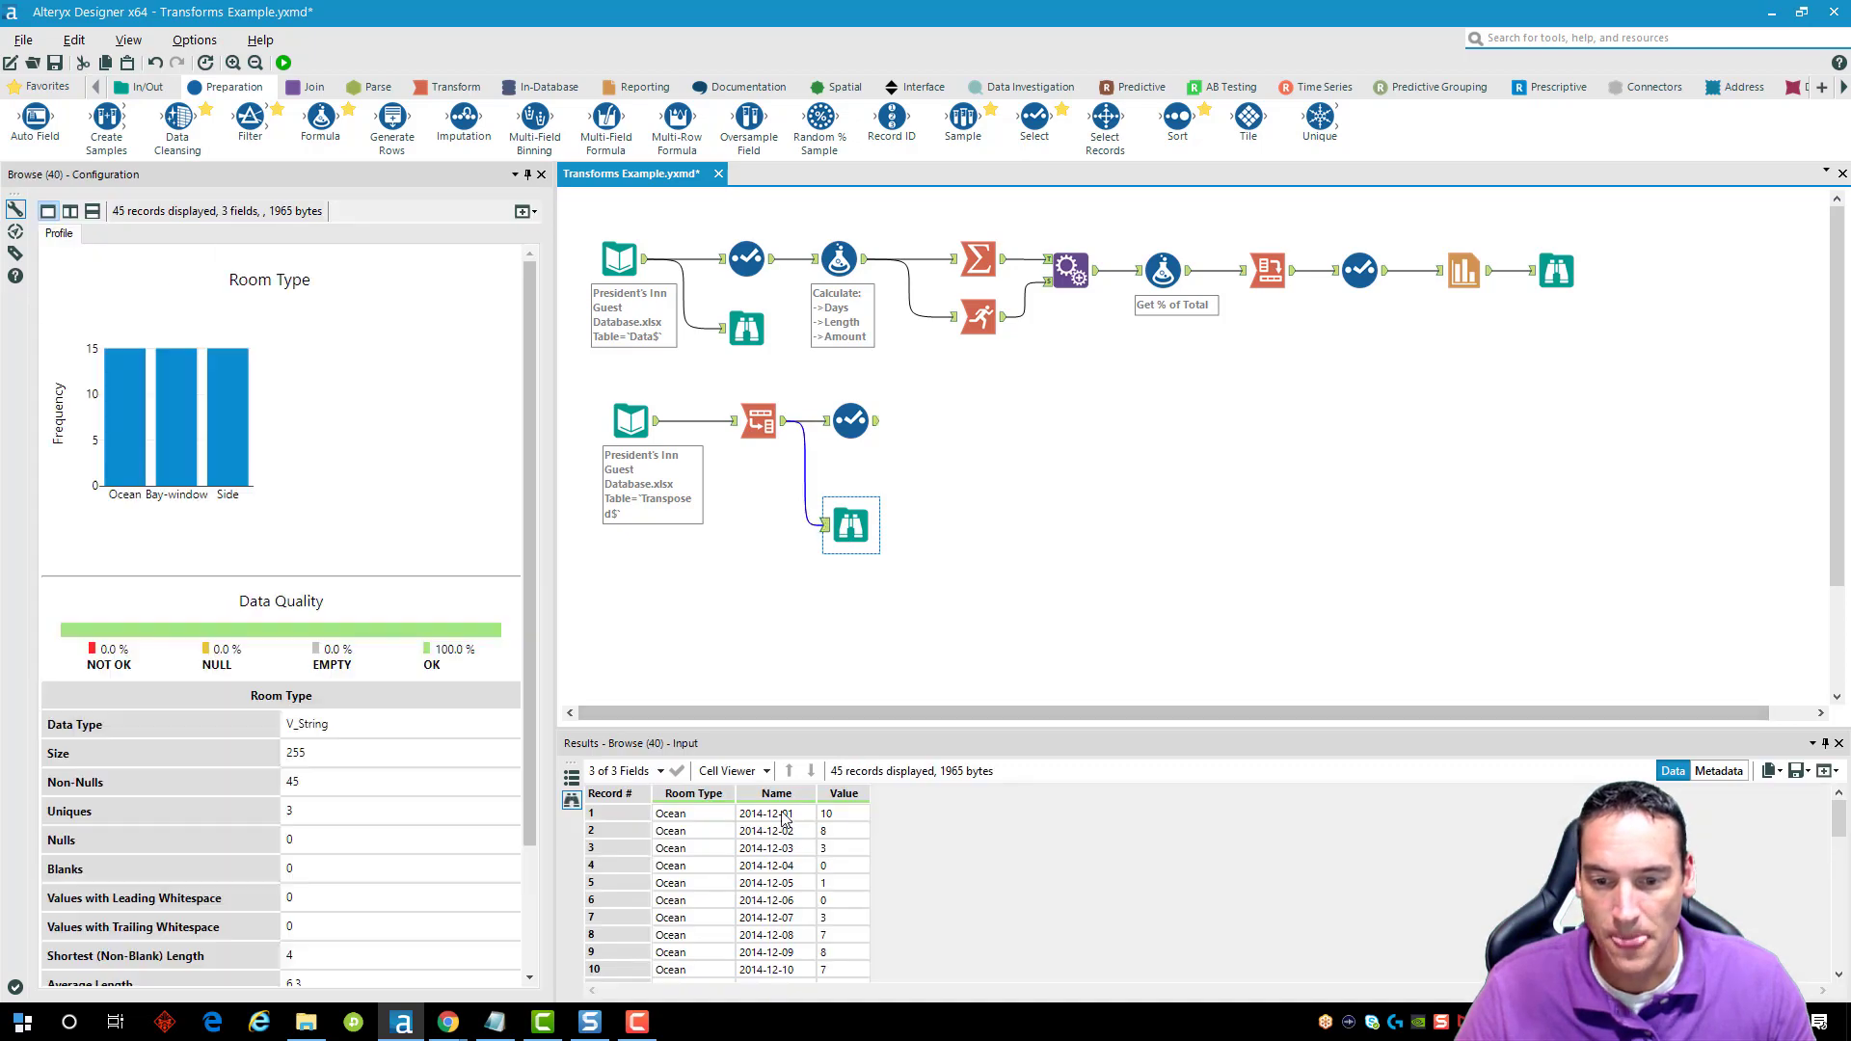
left_click(849, 419)
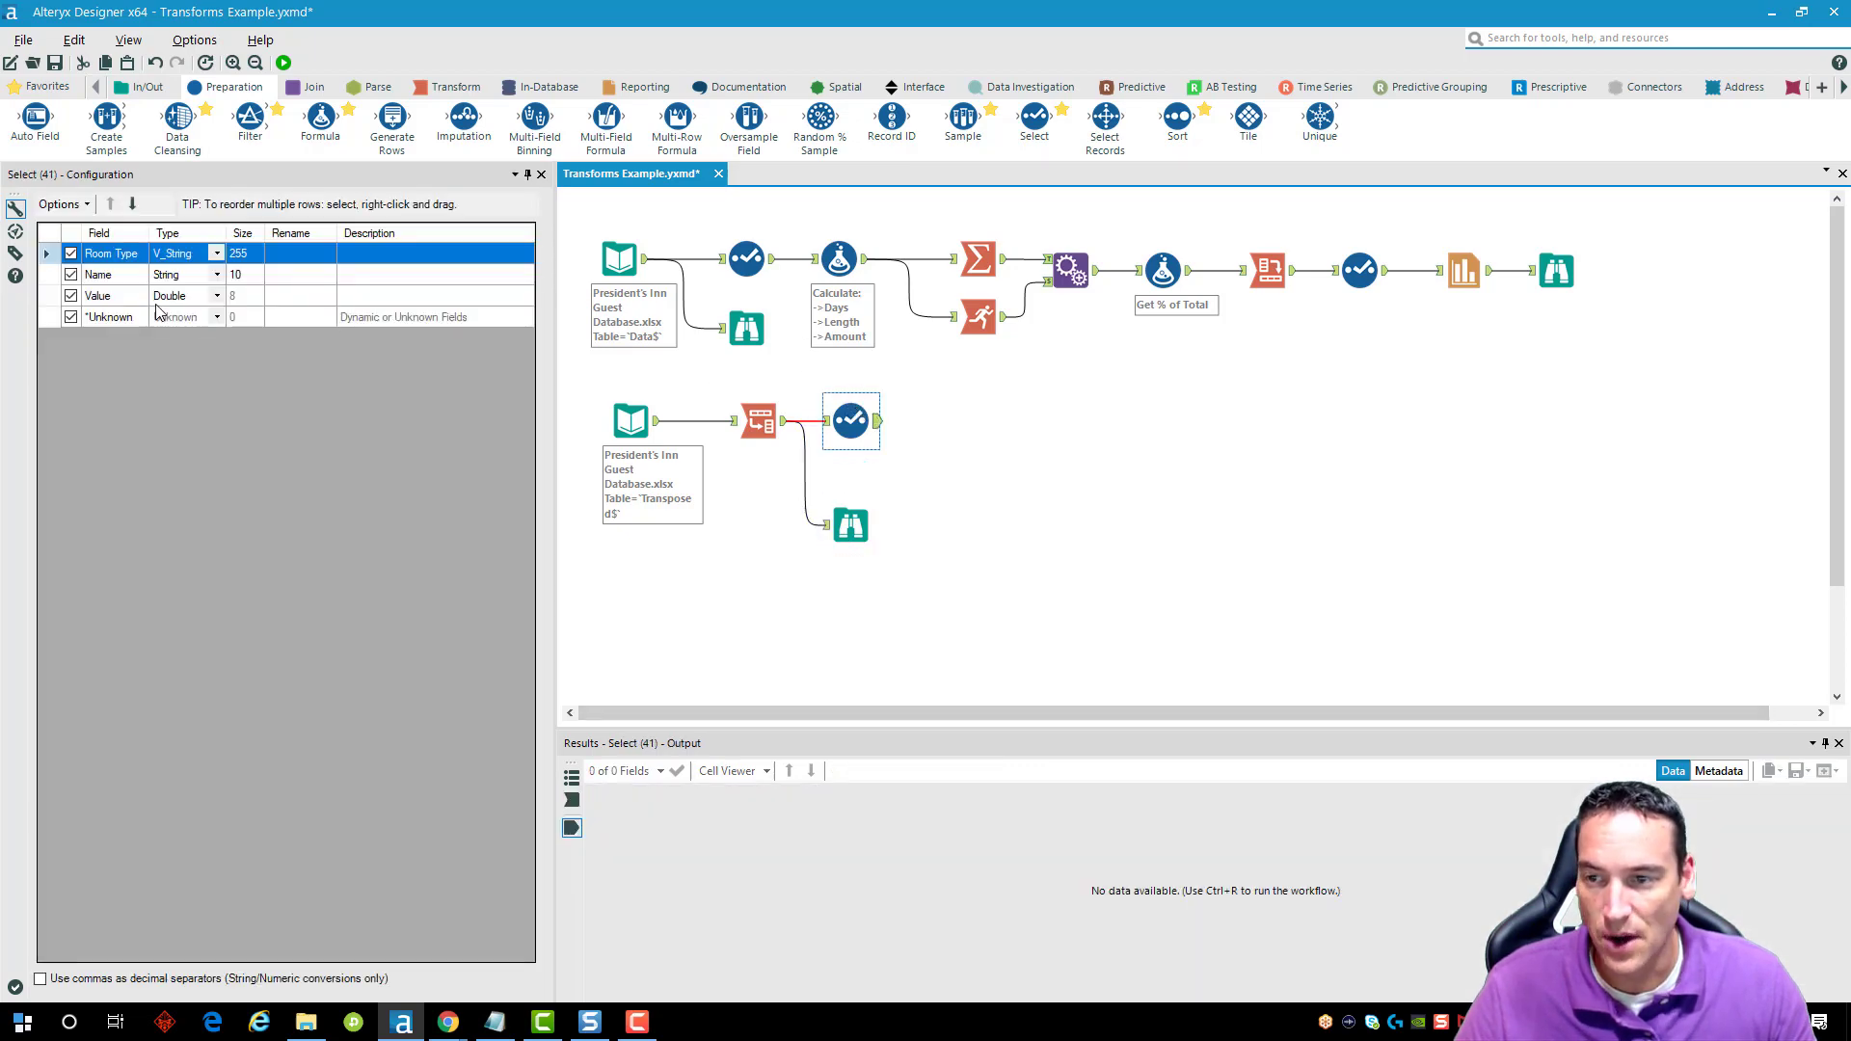
left_click(216, 275)
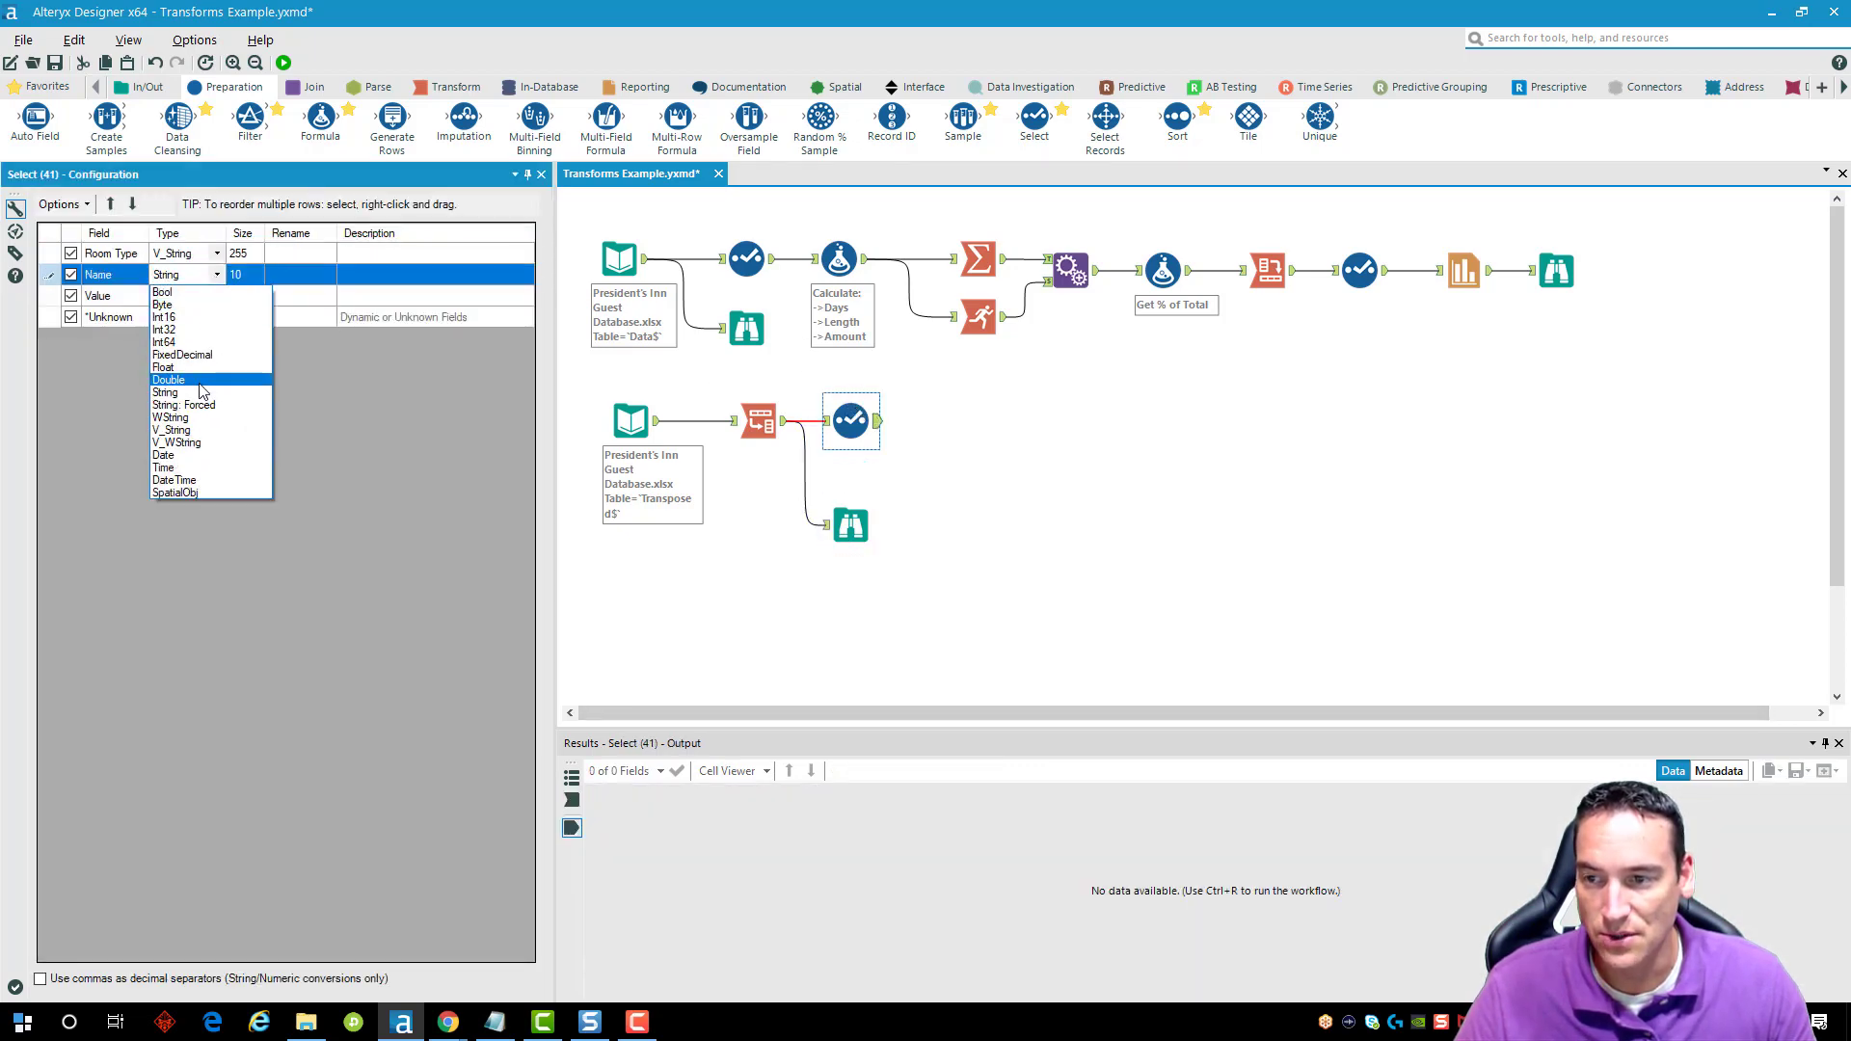
left_click(183, 456)
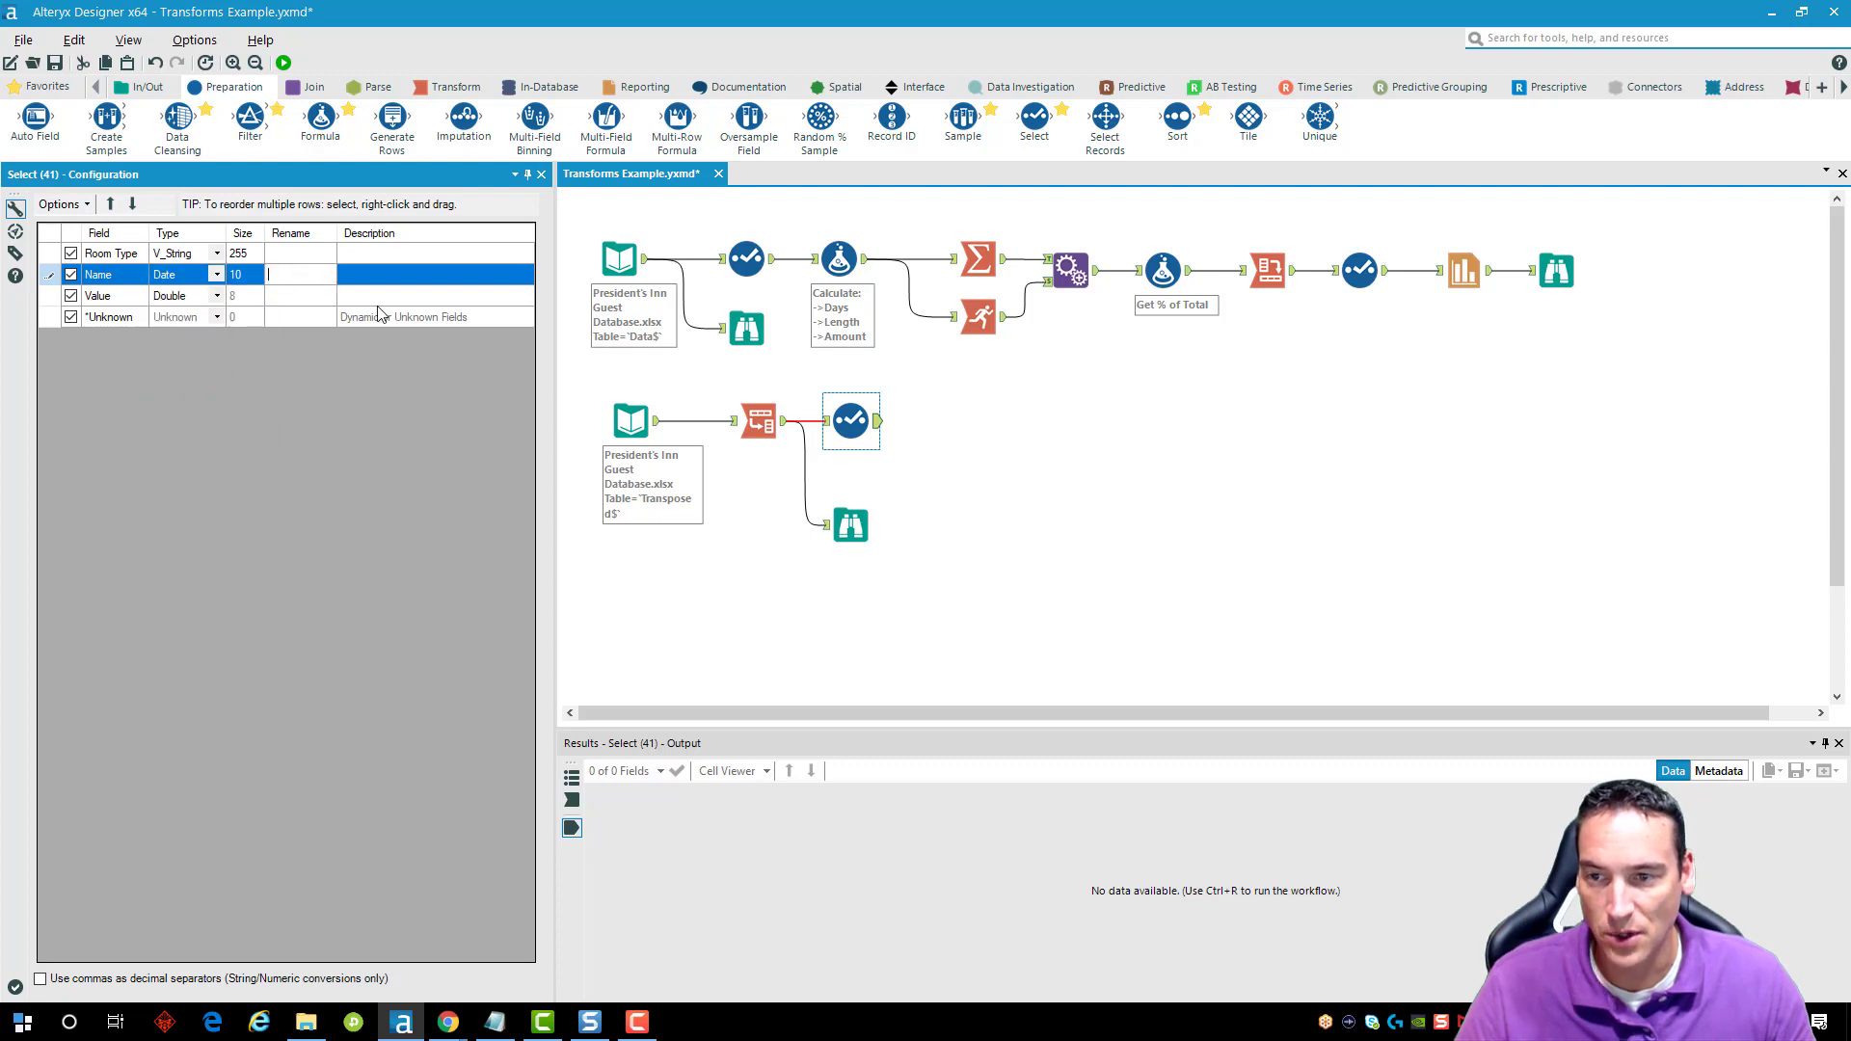
type("Date")
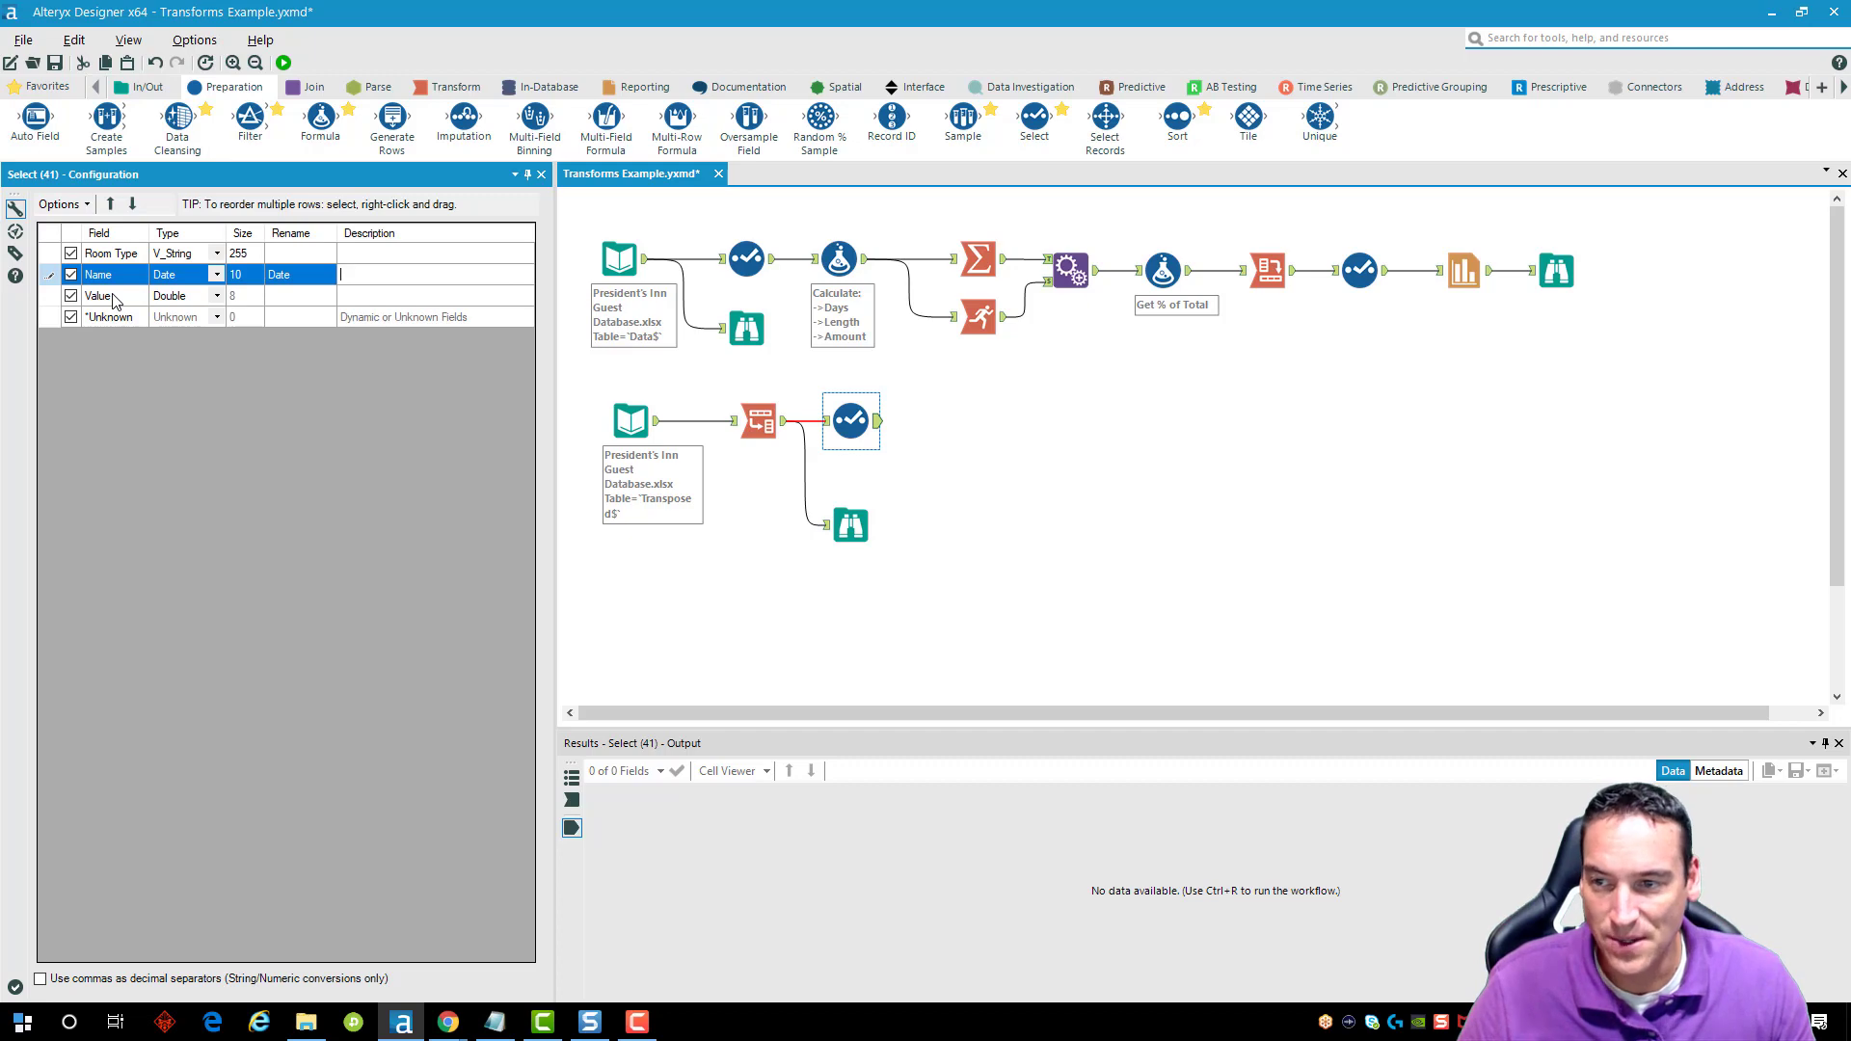
key("ctrl+r")
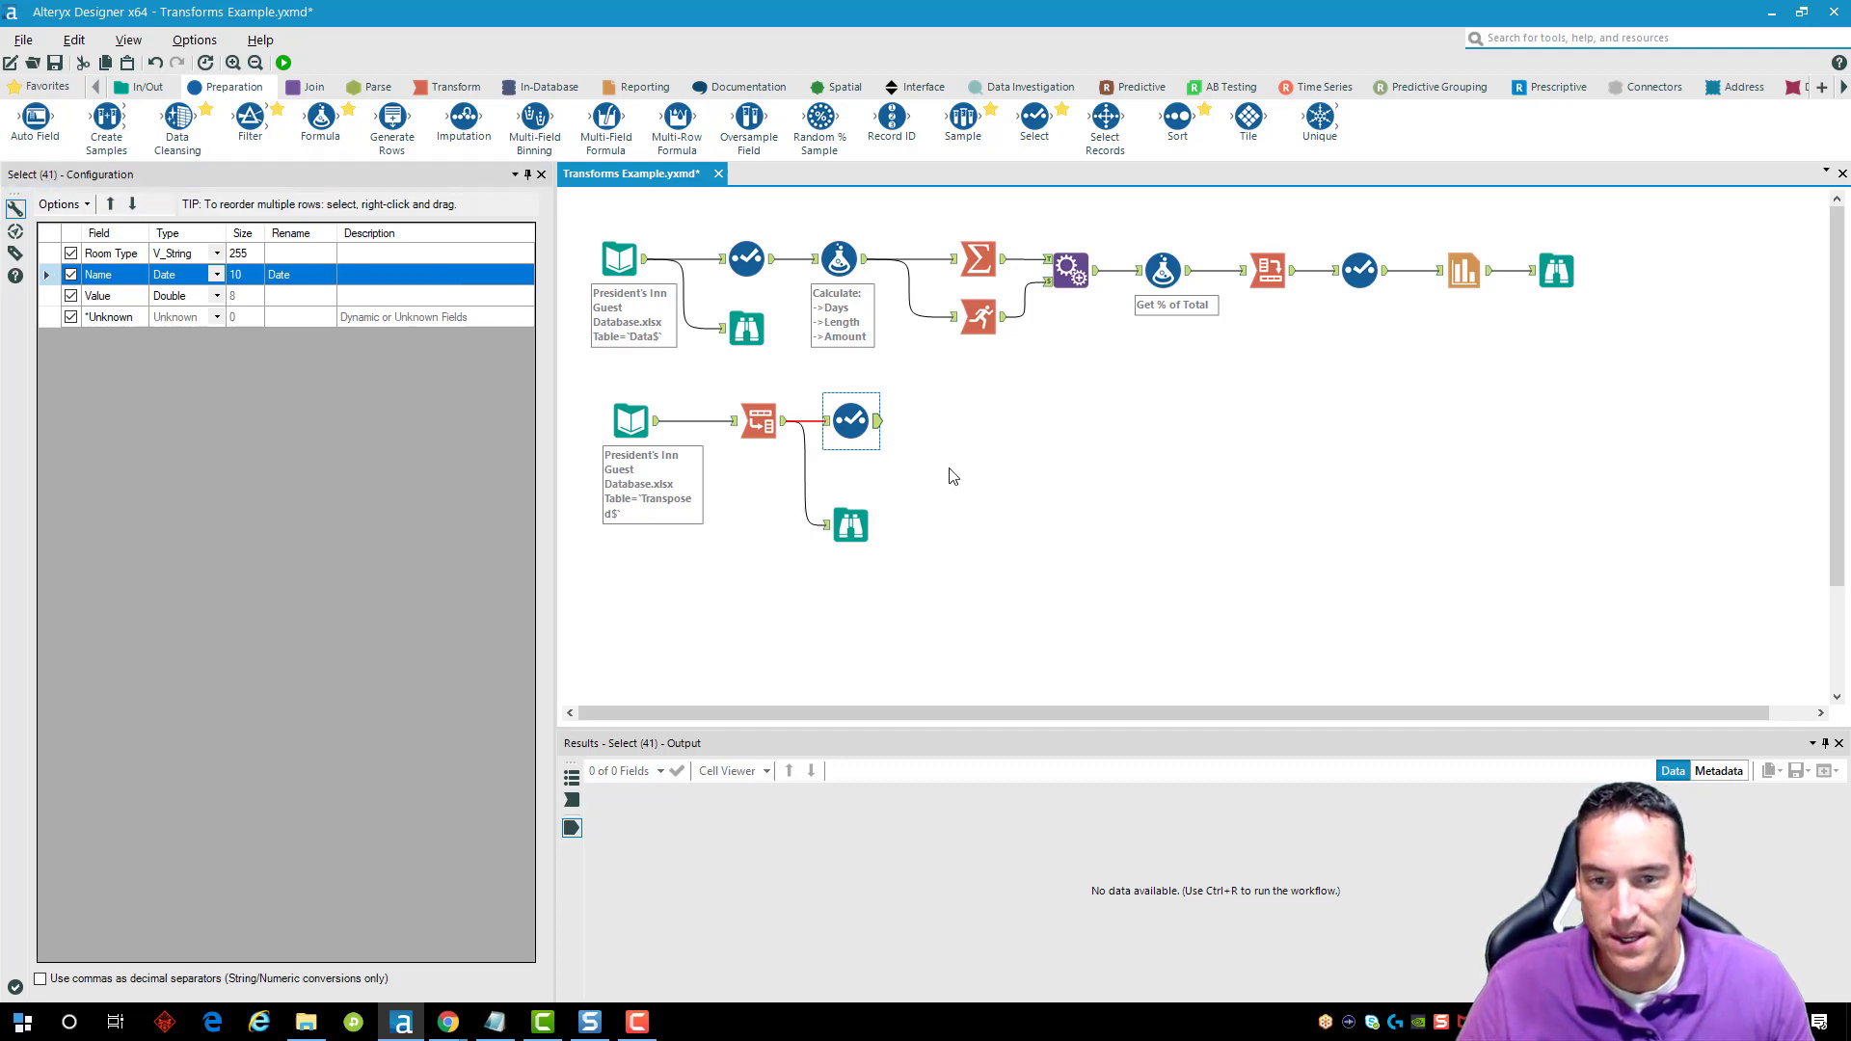
left_click(953, 476)
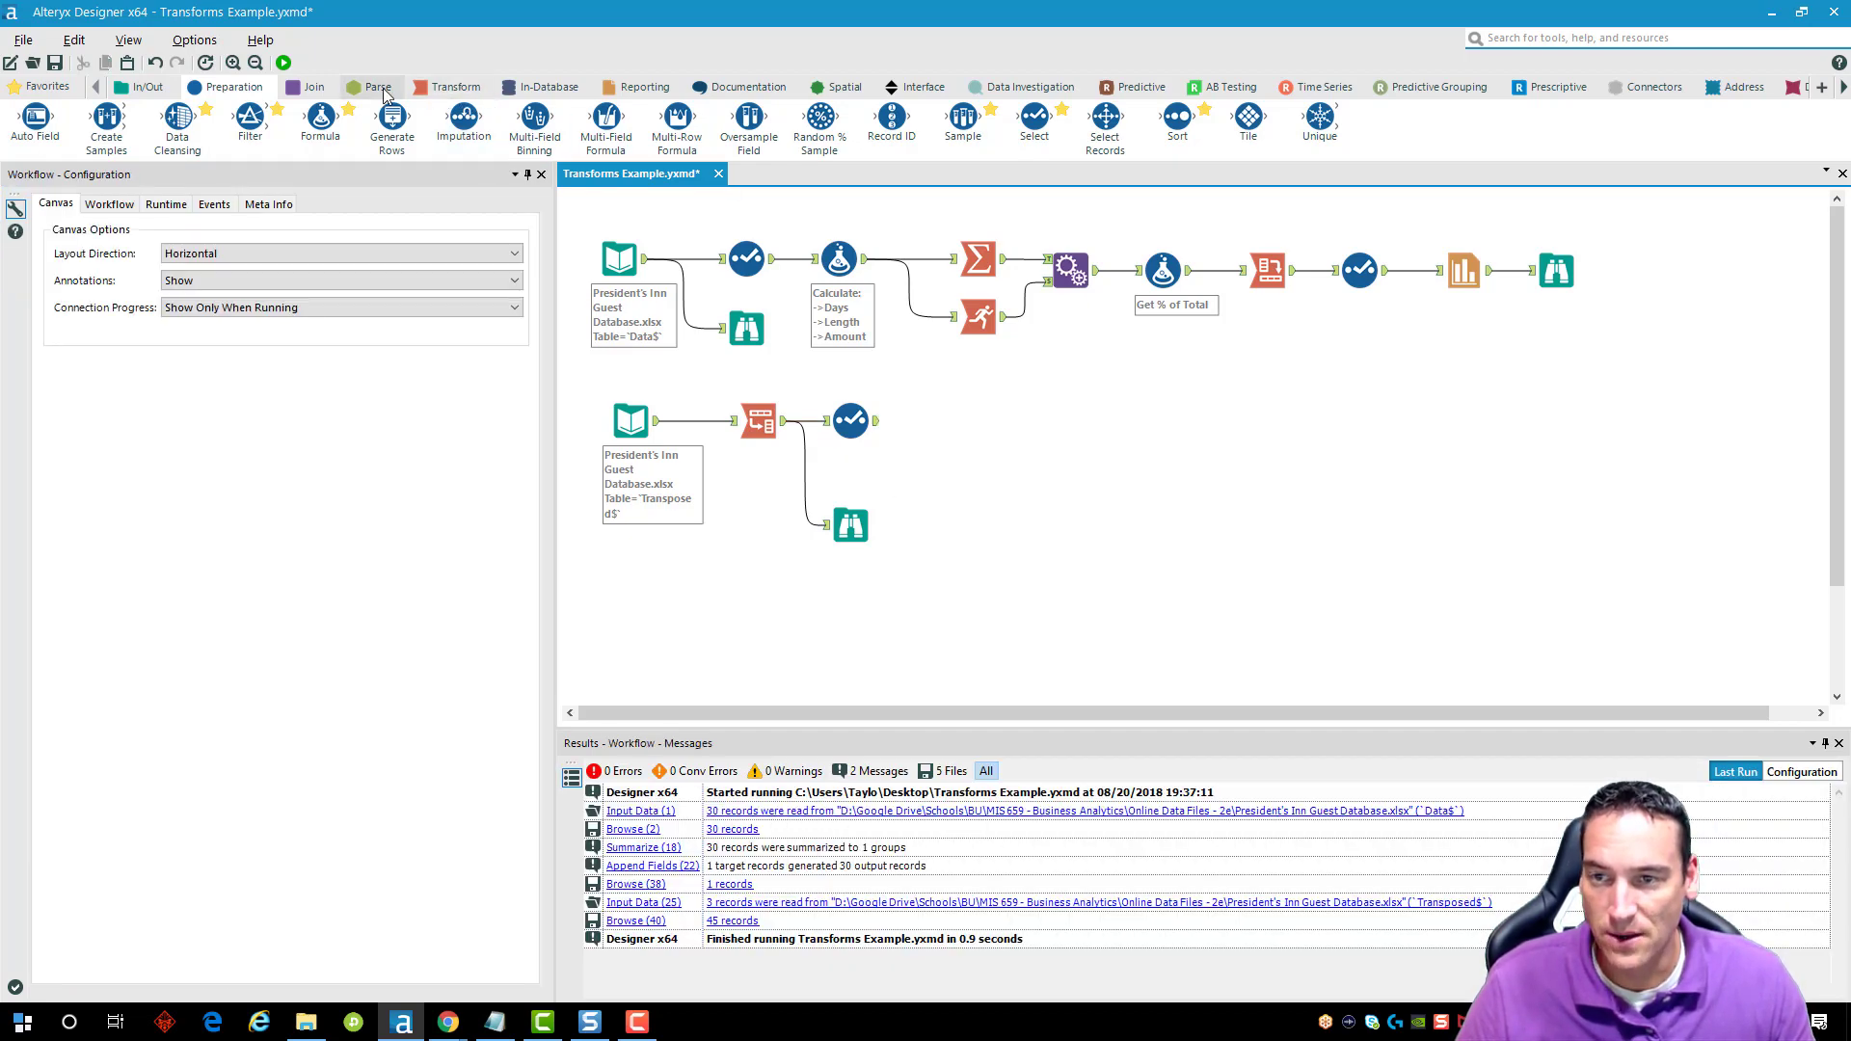
Add a Summarize tool after the Select, initially grouping by Room Type.
left_click(449, 86)
left_click_drag(321, 117, 962, 424)
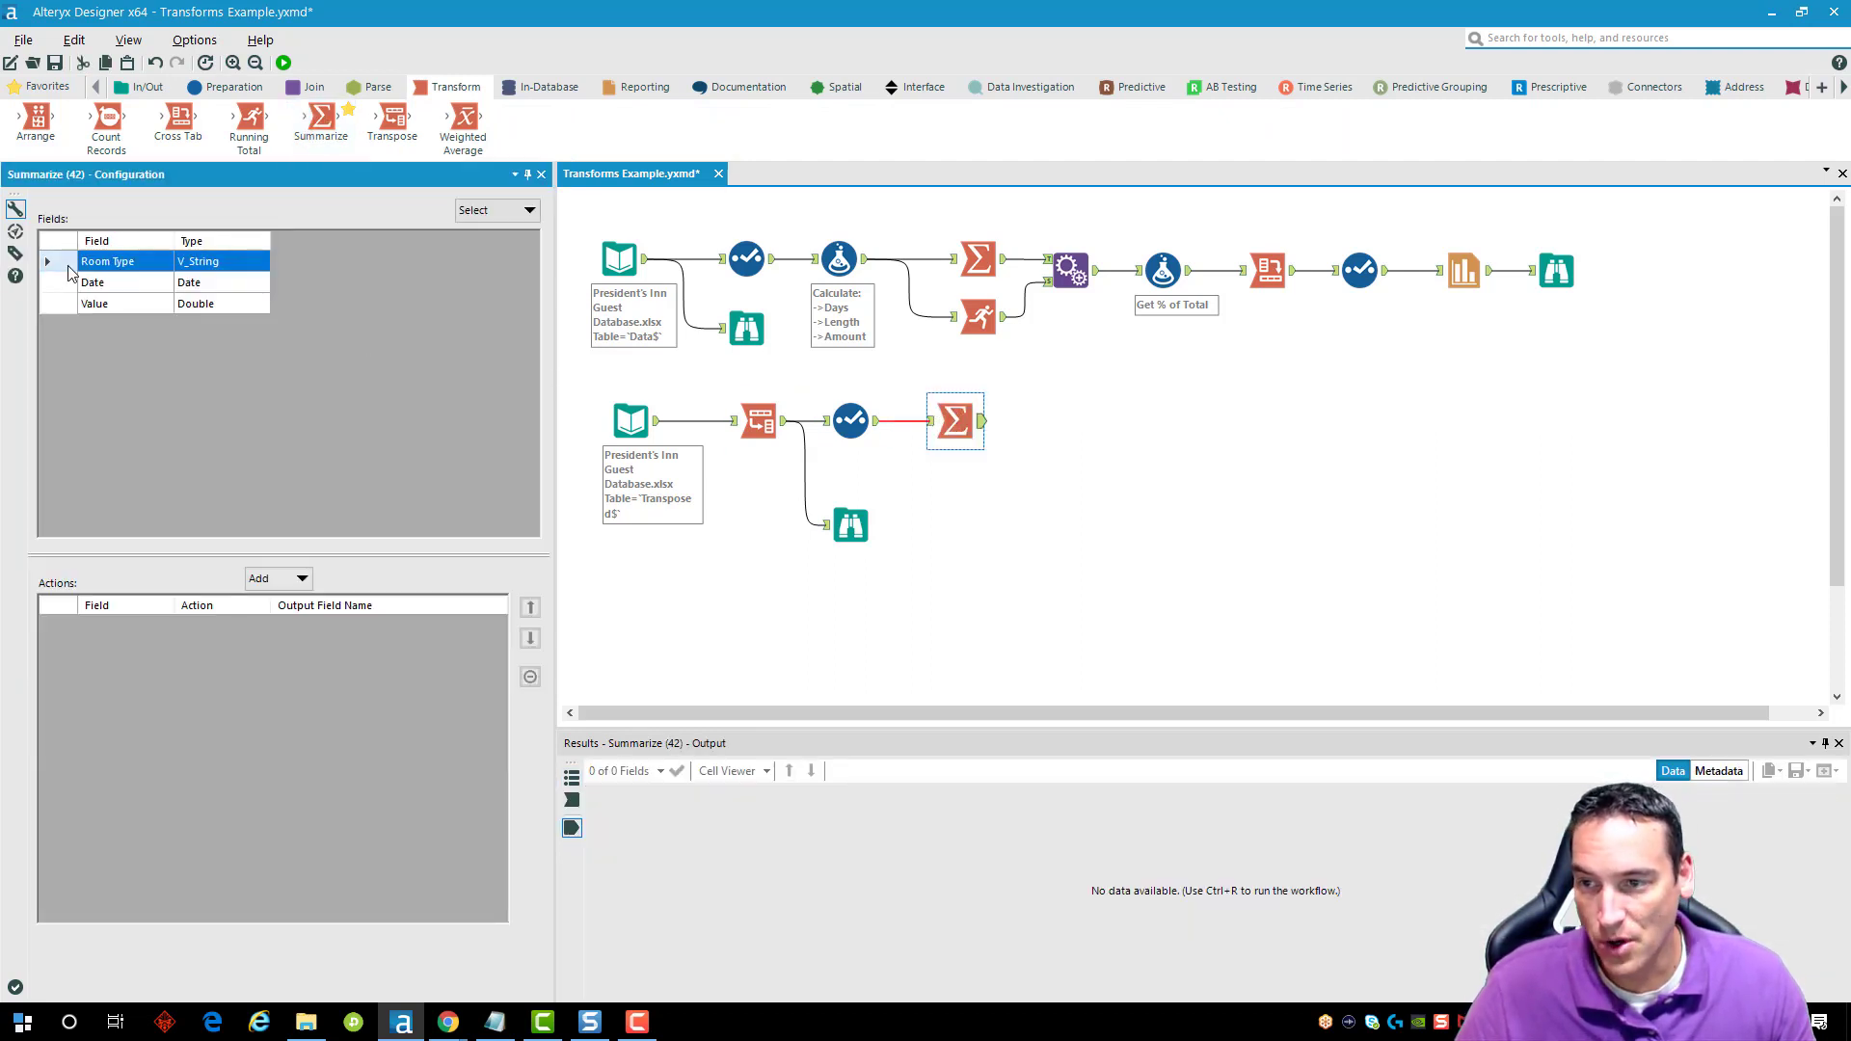
left_click(68, 269)
left_click(301, 578)
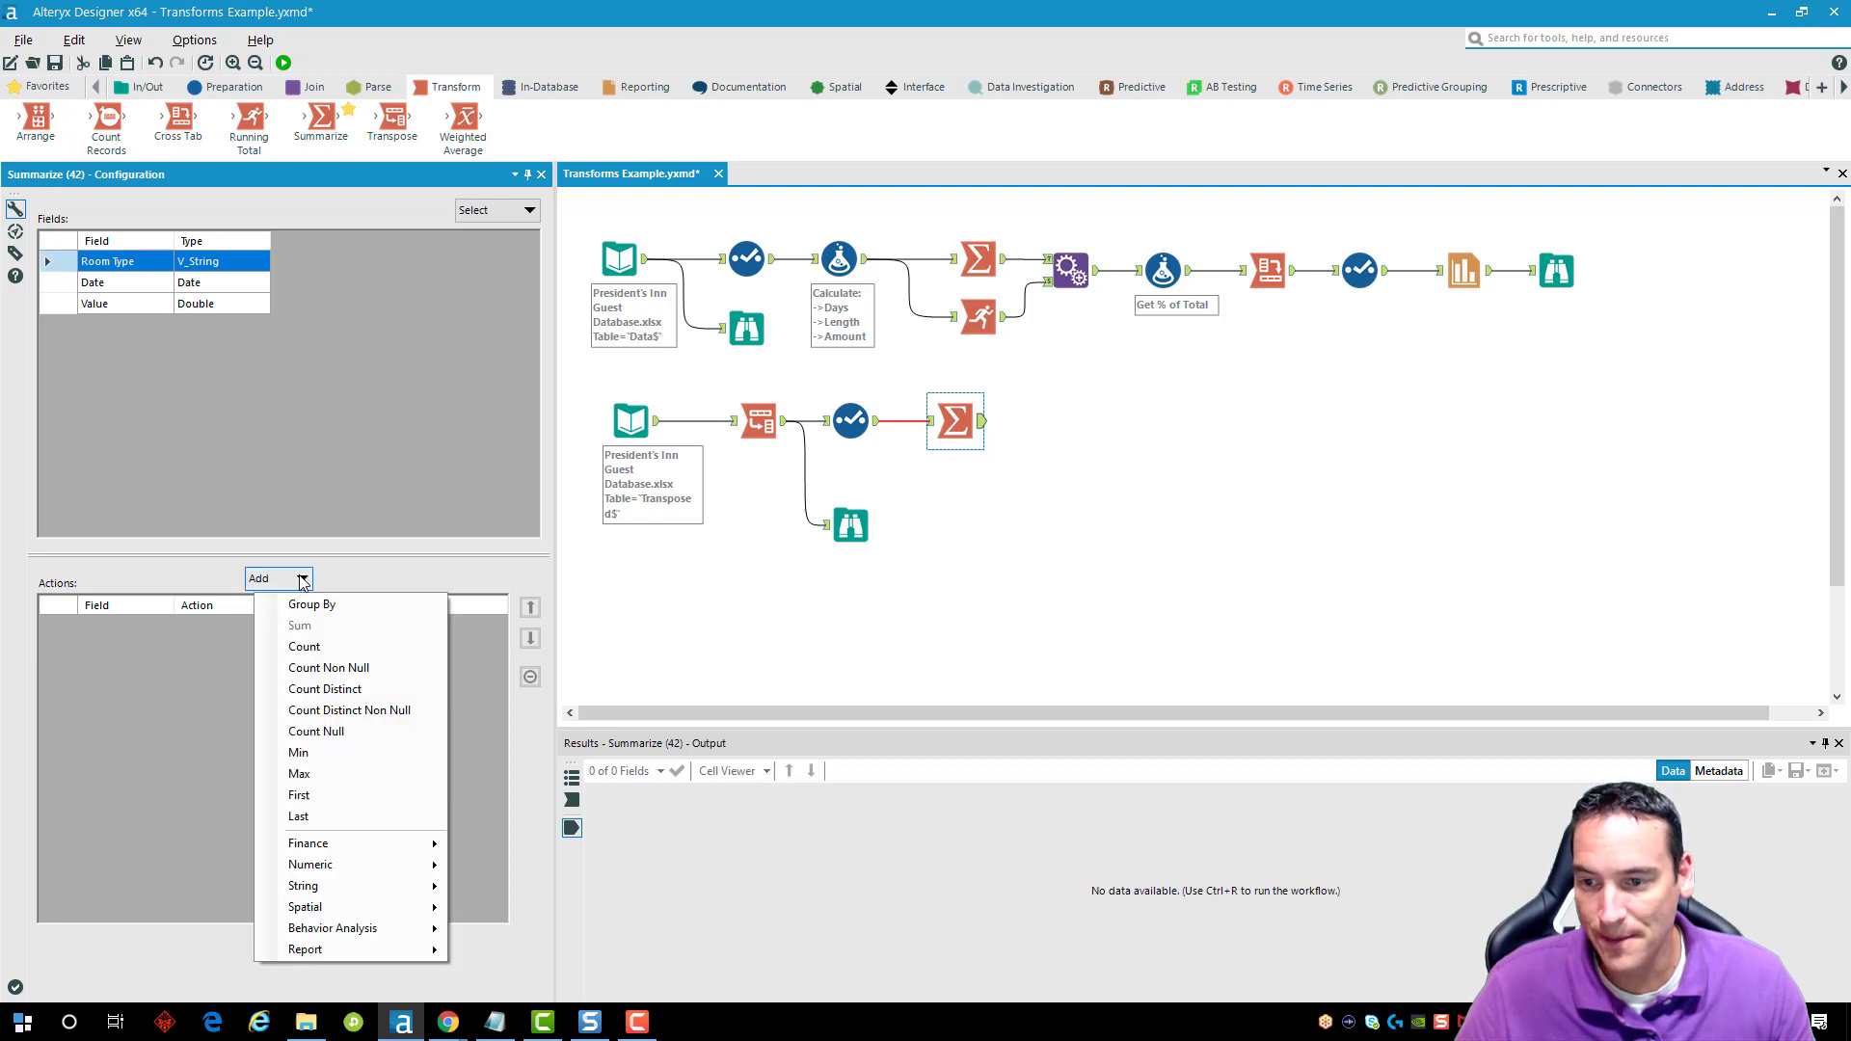
left_click(318, 606)
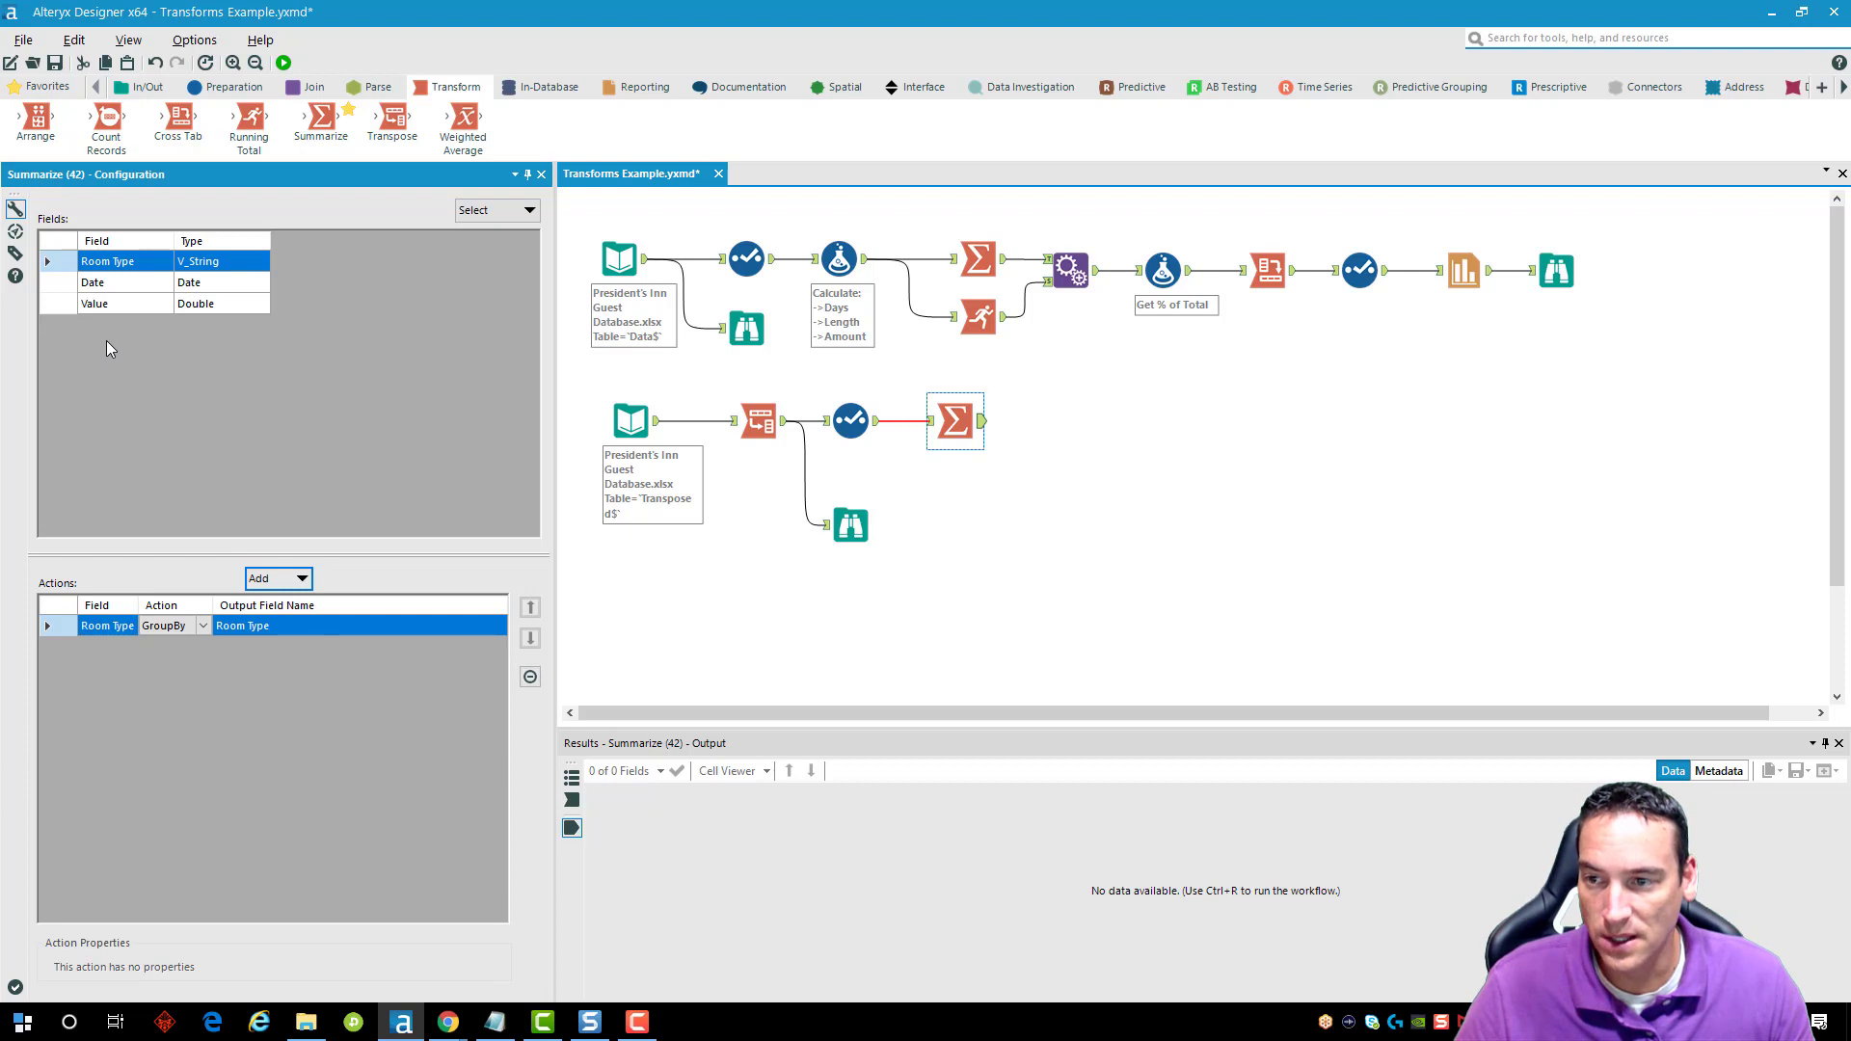
Replace the Room Type grouping with a Group By on Date.
left_click(70, 286)
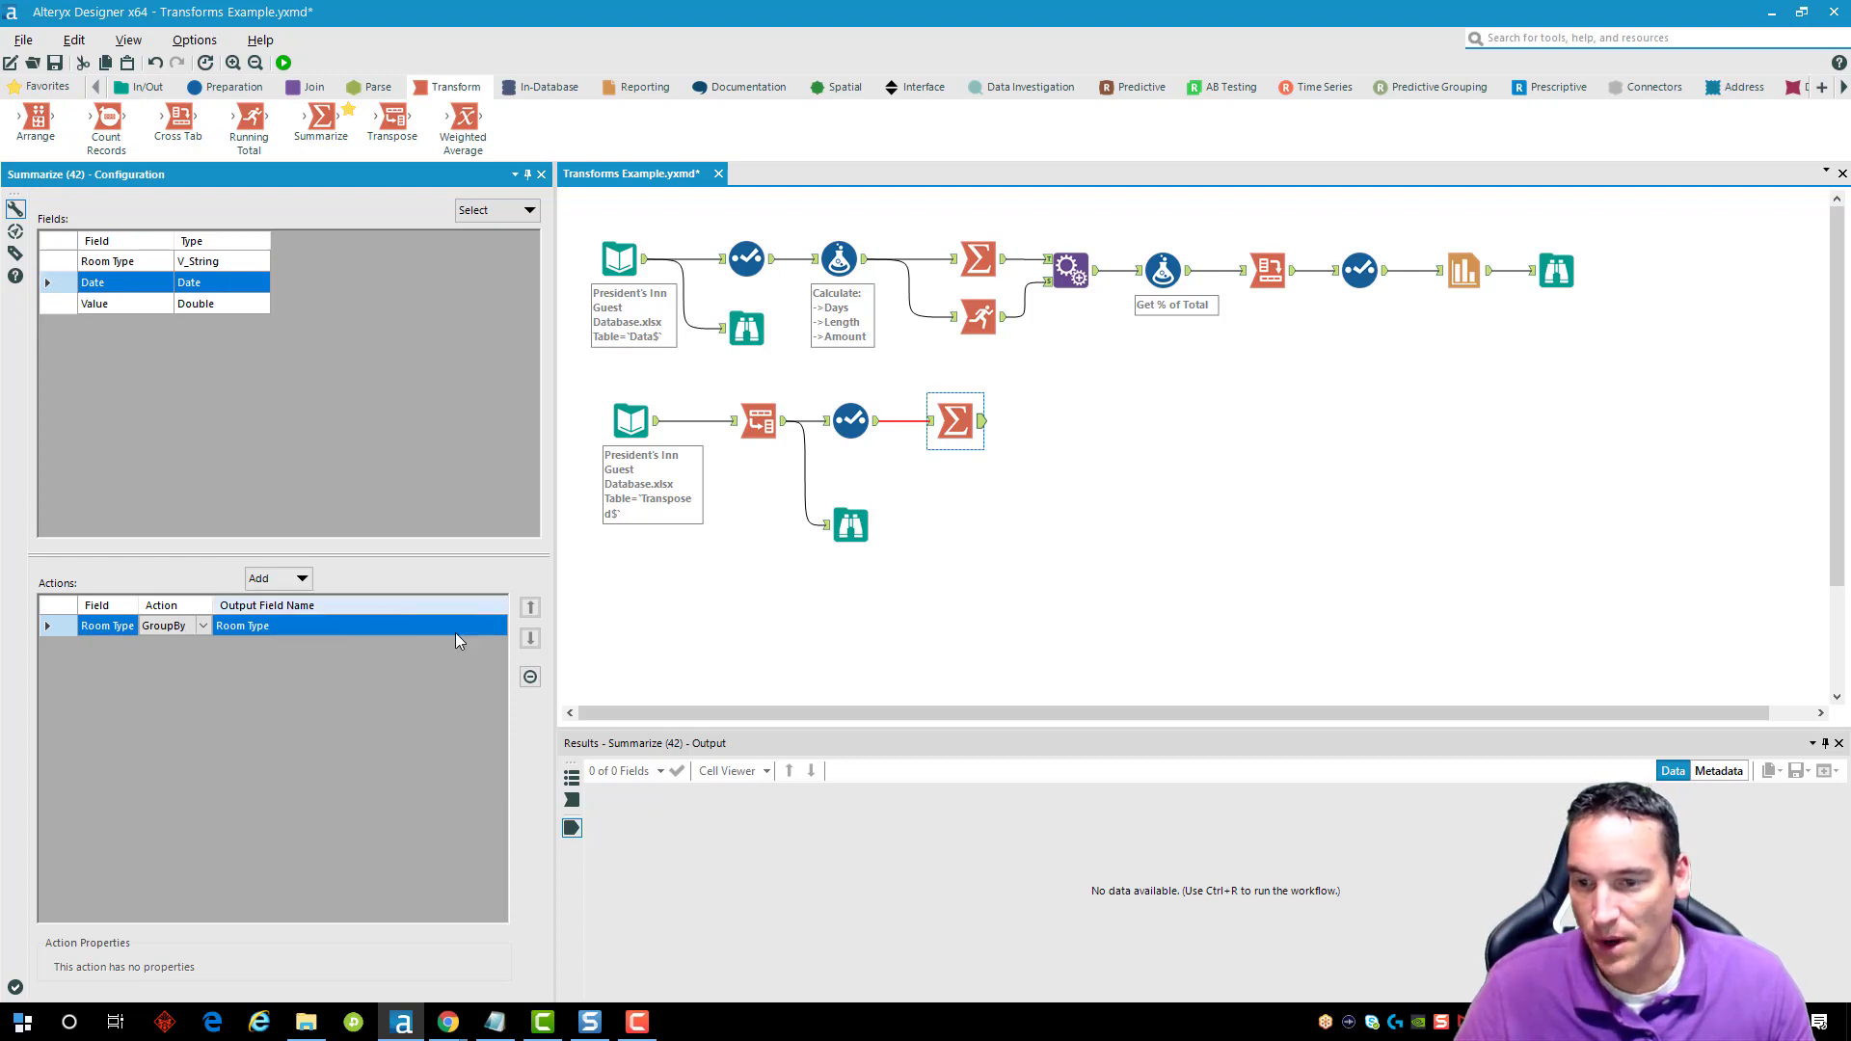
left_click(530, 677)
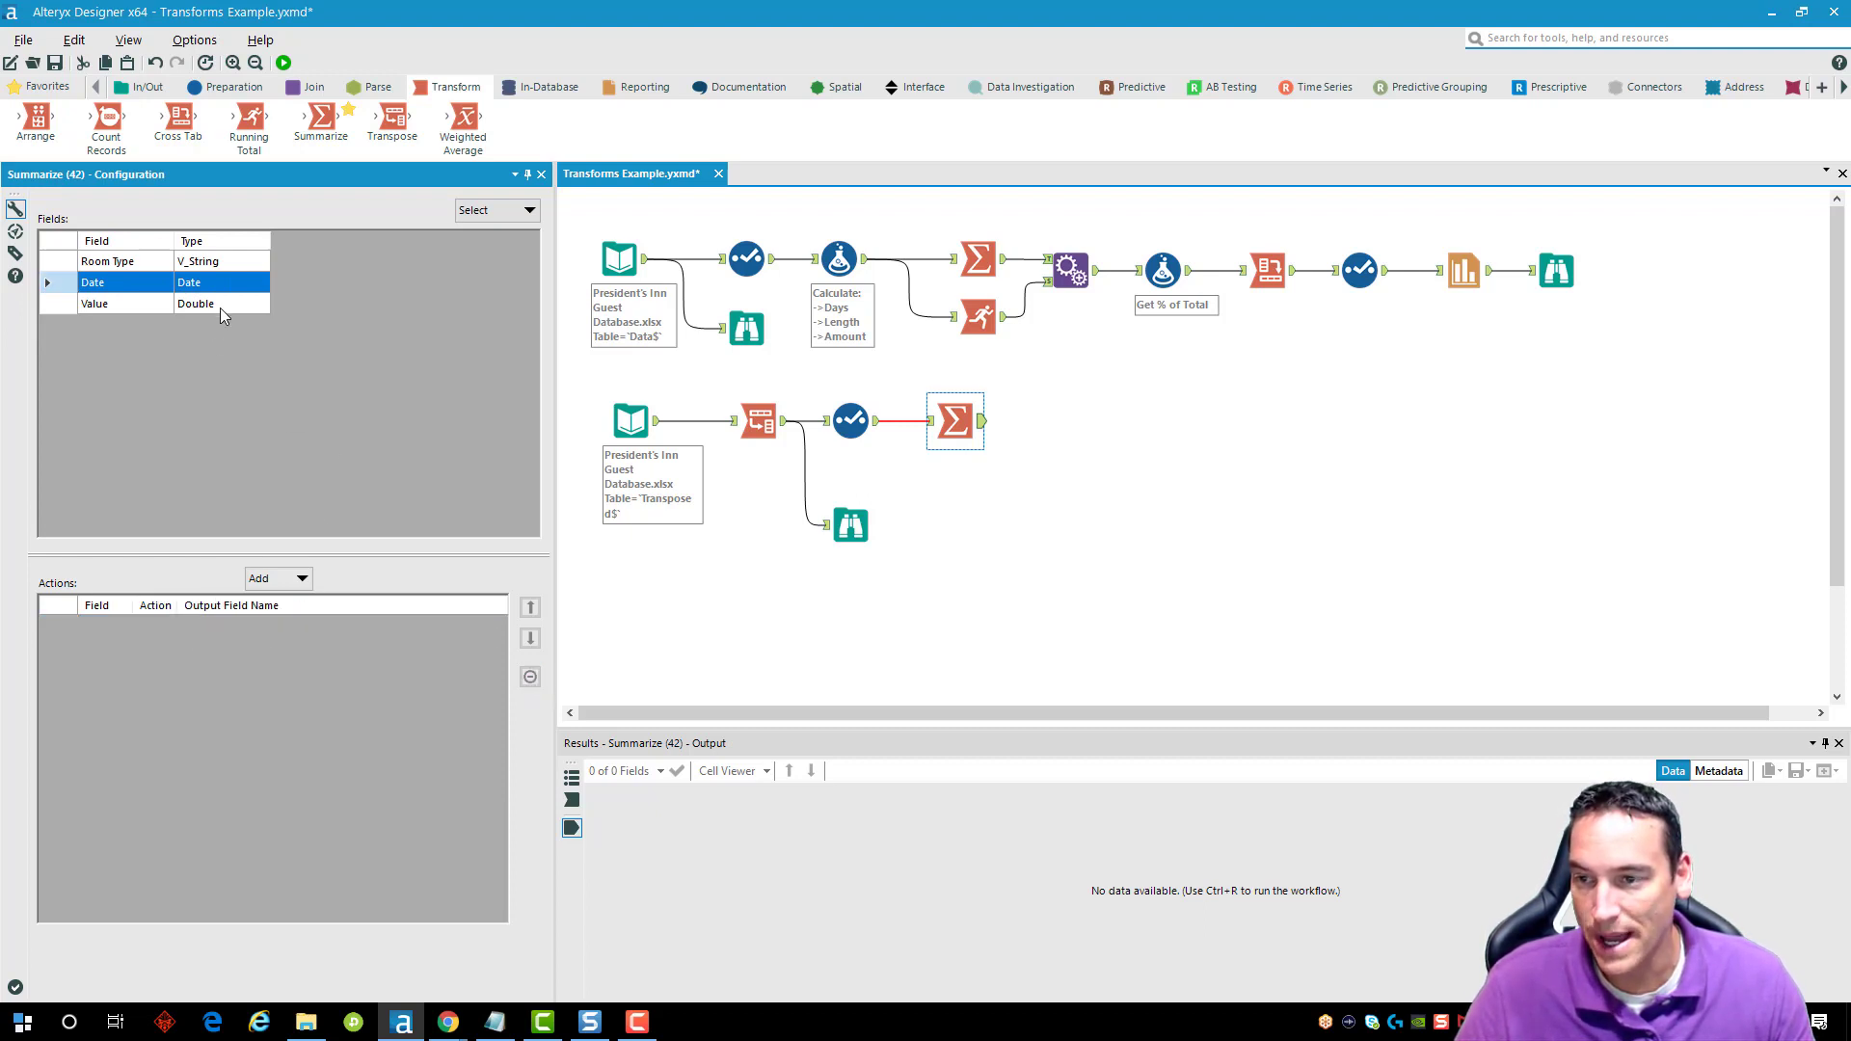
left_click(497, 211)
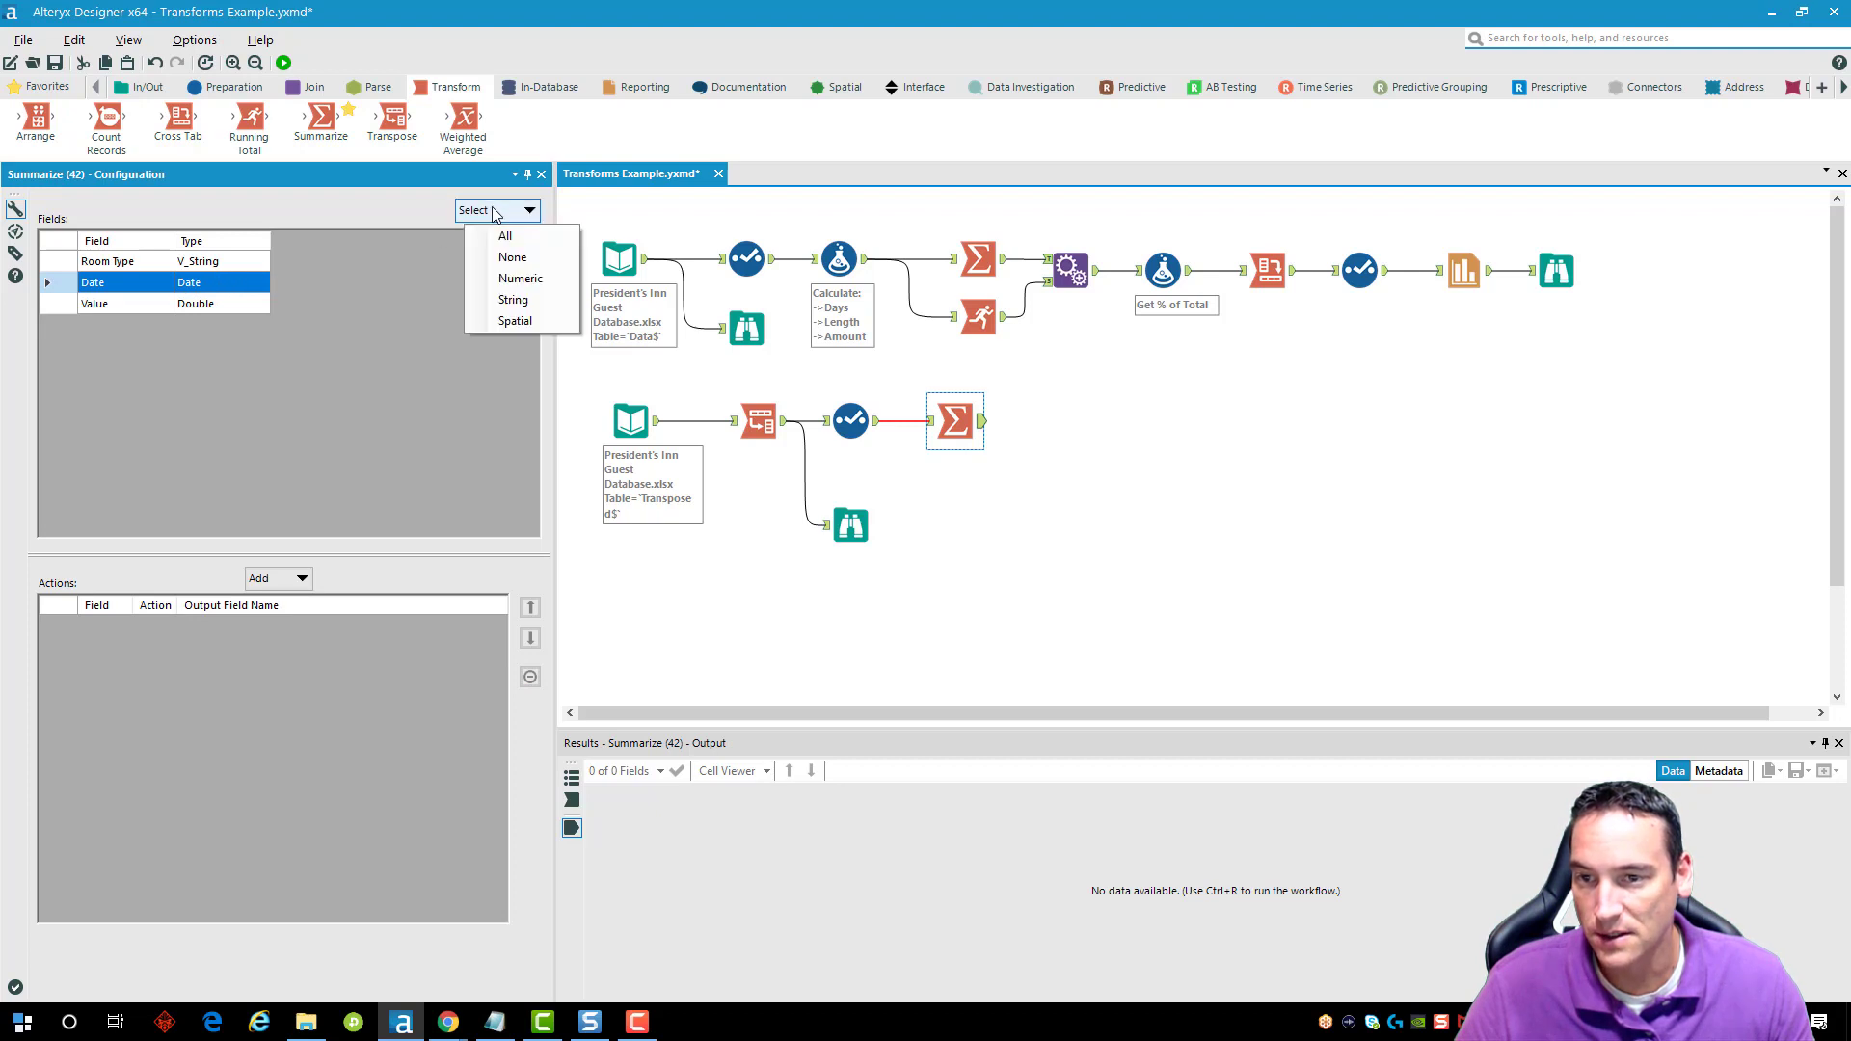
left_click(294, 626)
left_click(290, 579)
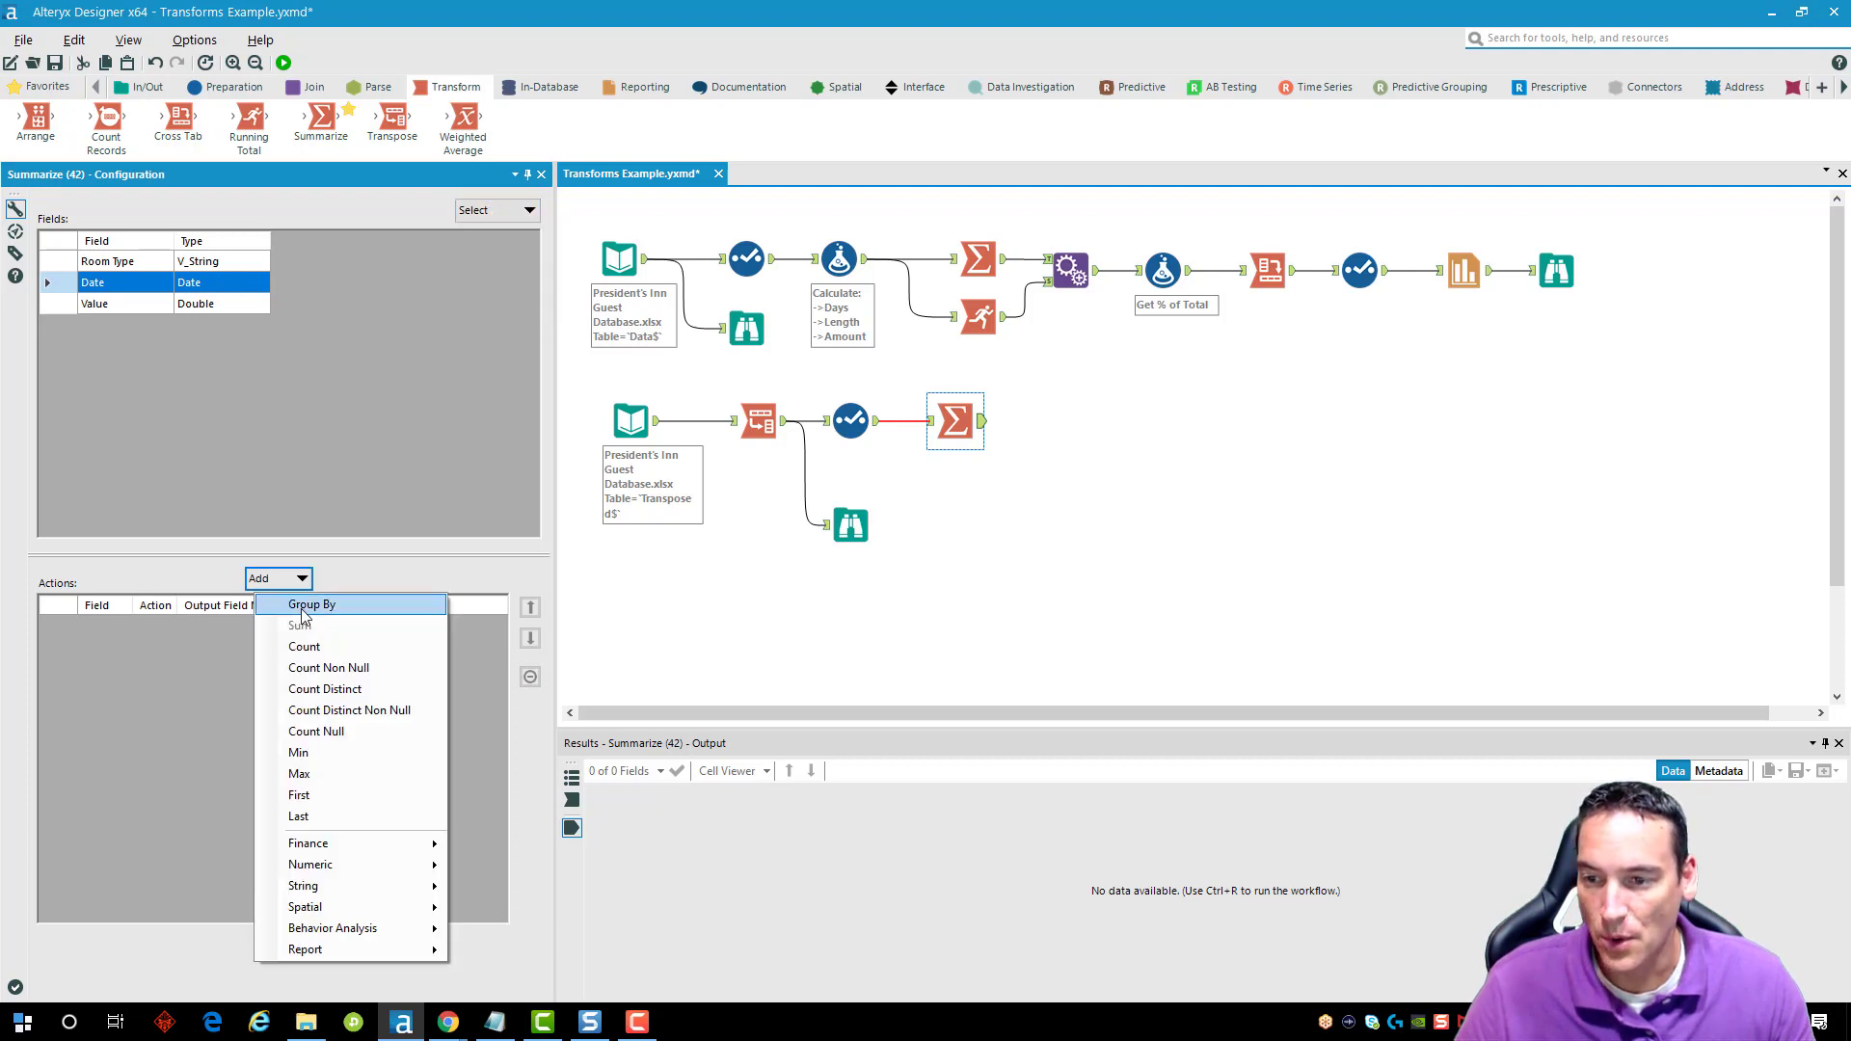
left_click(307, 605)
Sum the Value field into Sum_Value and apply the summary settings.
left_click(66, 305)
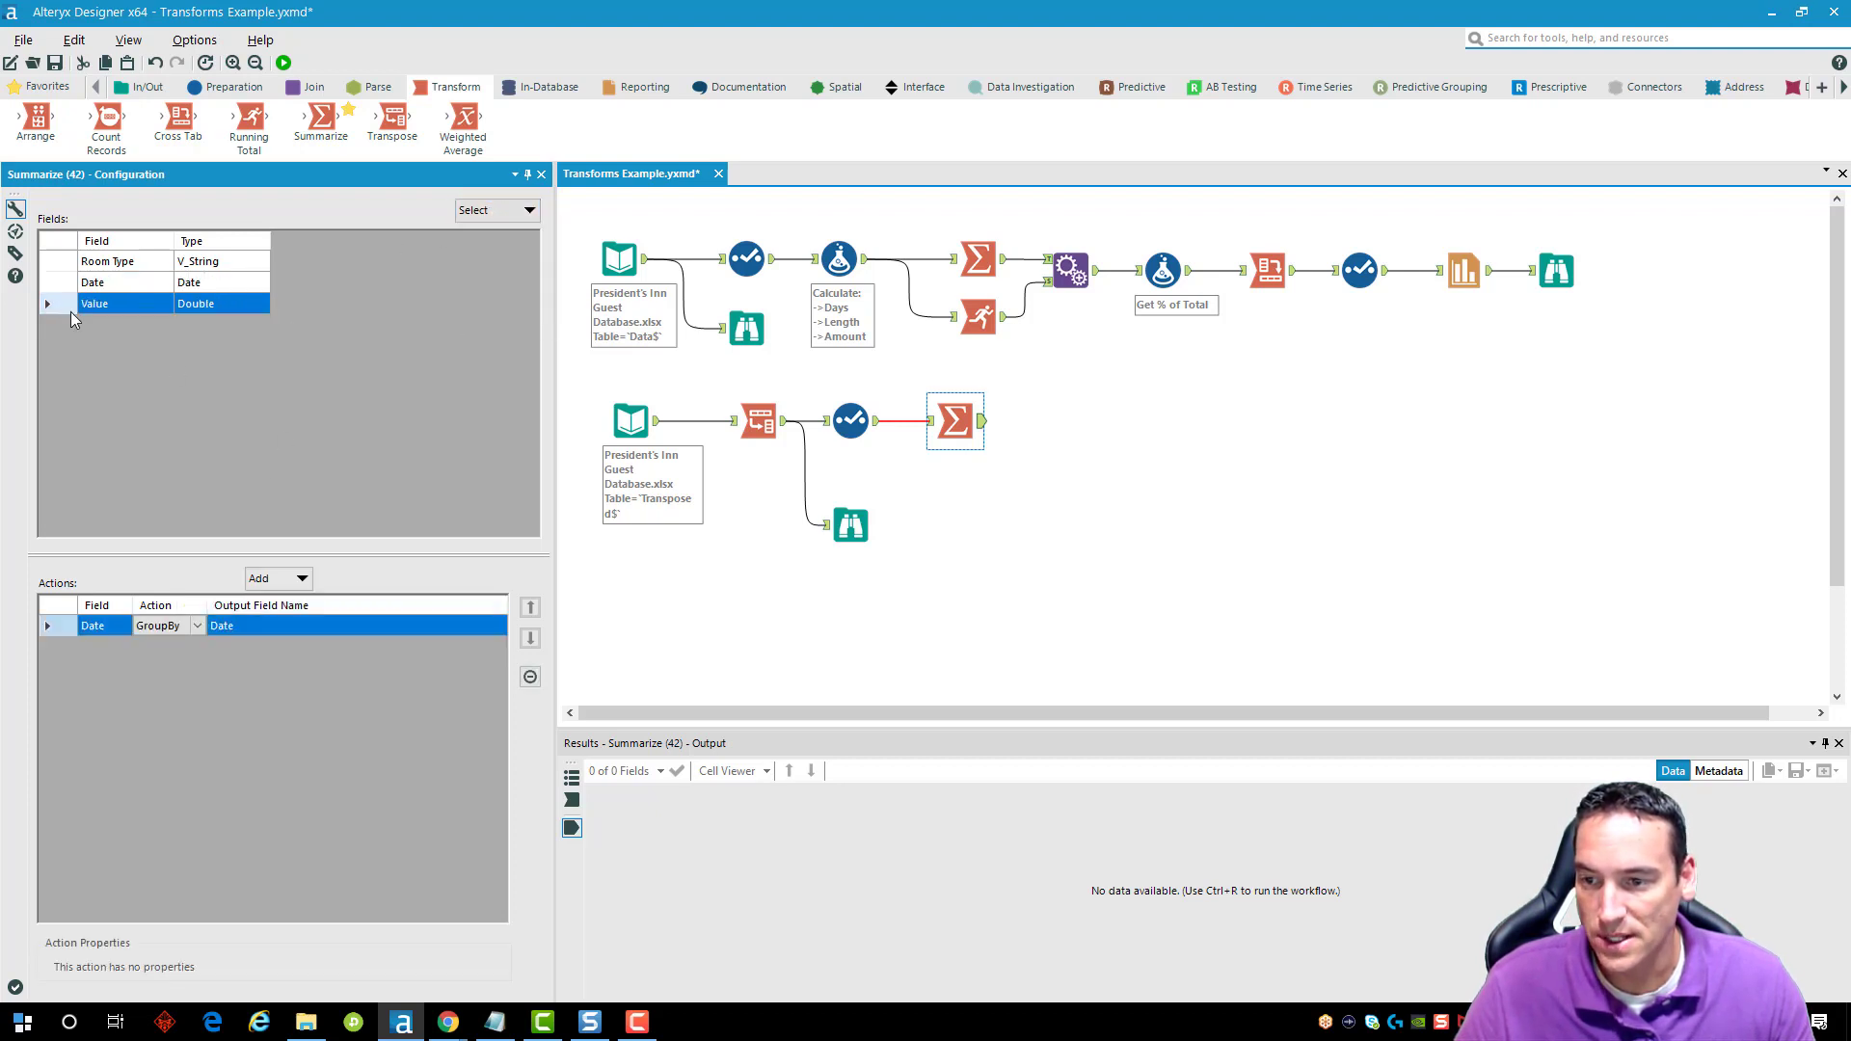
left_click(280, 582)
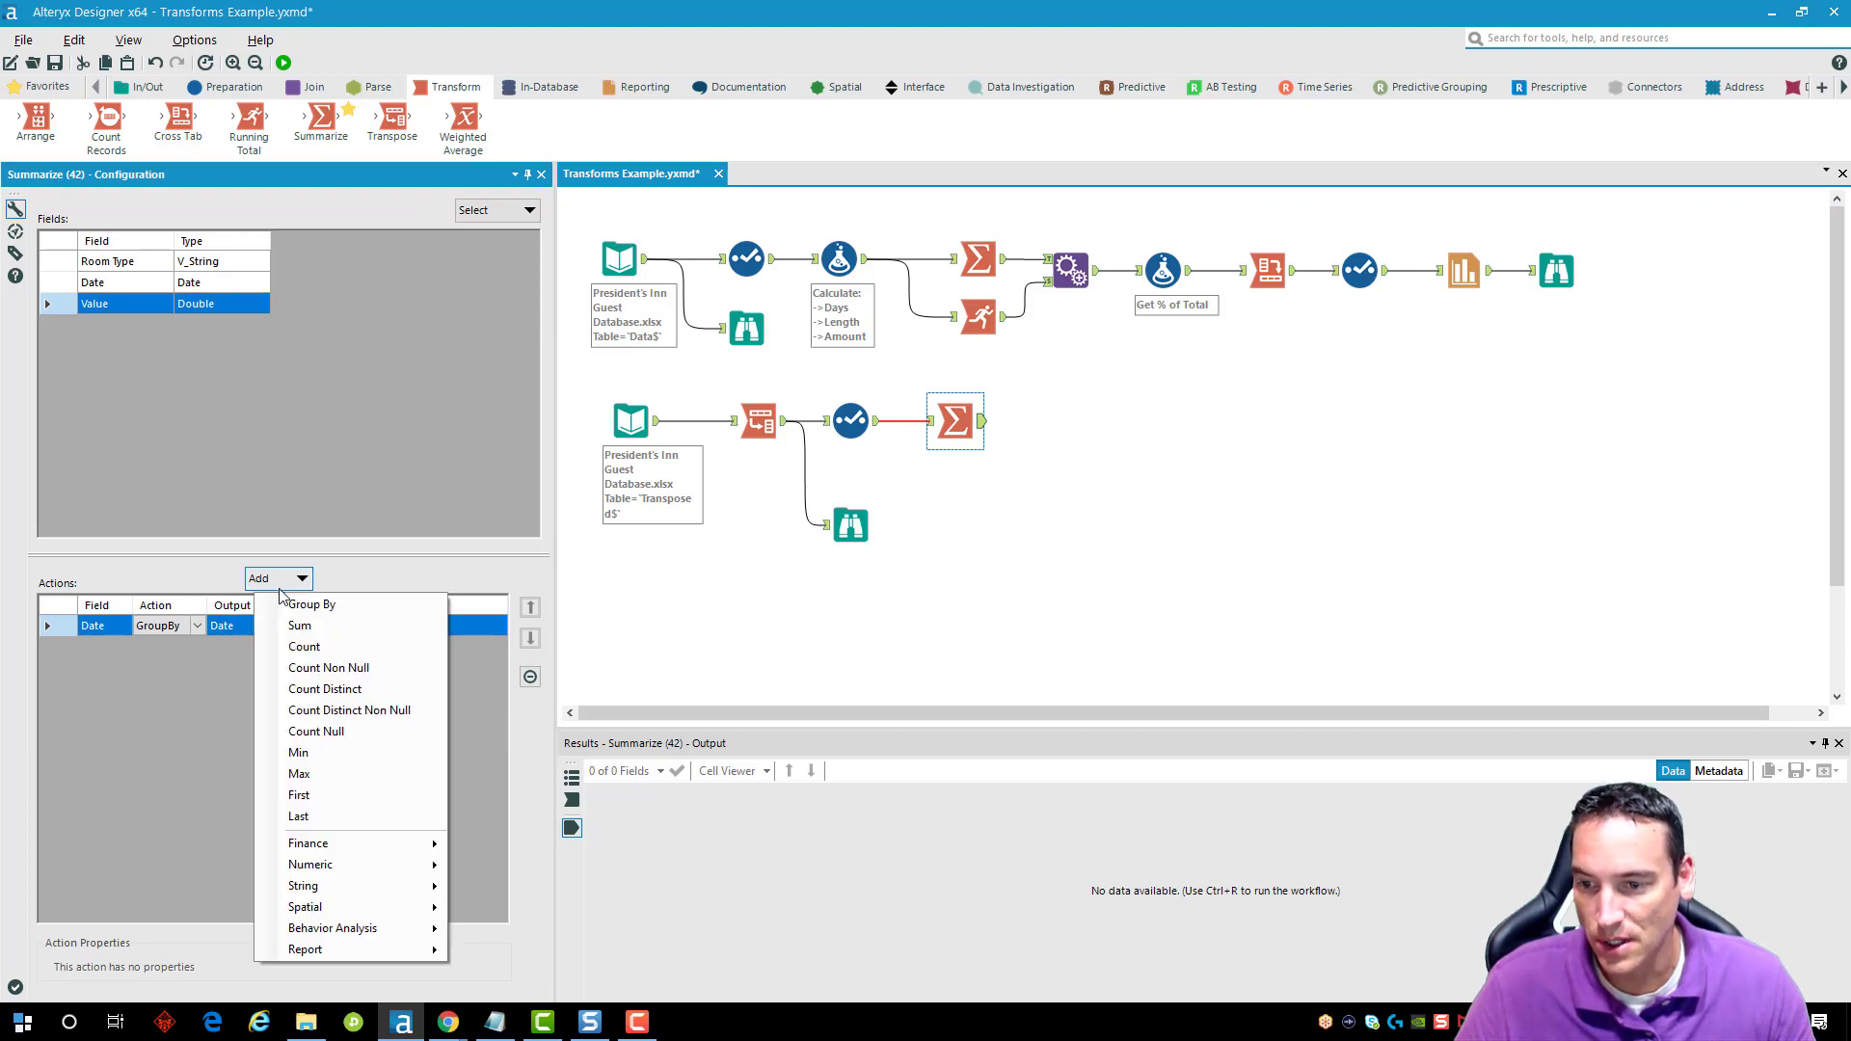
left_click(353, 626)
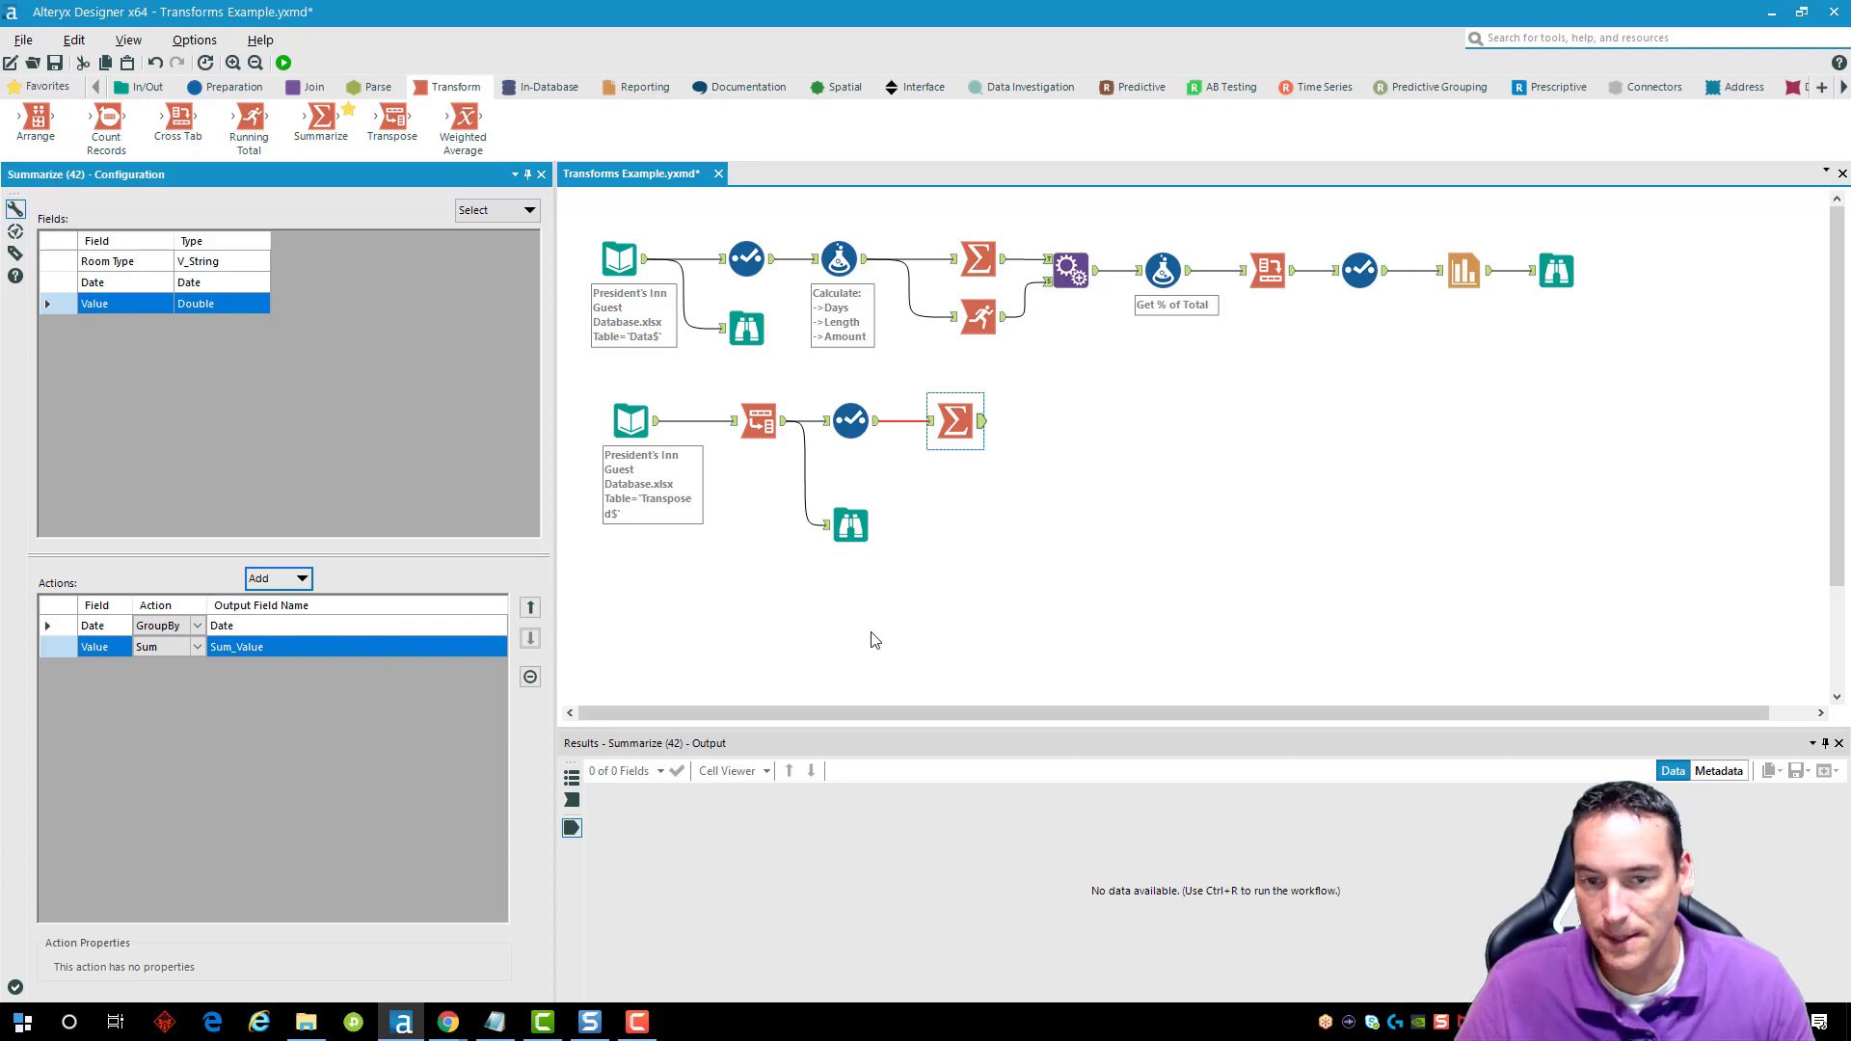
left_click(954, 424)
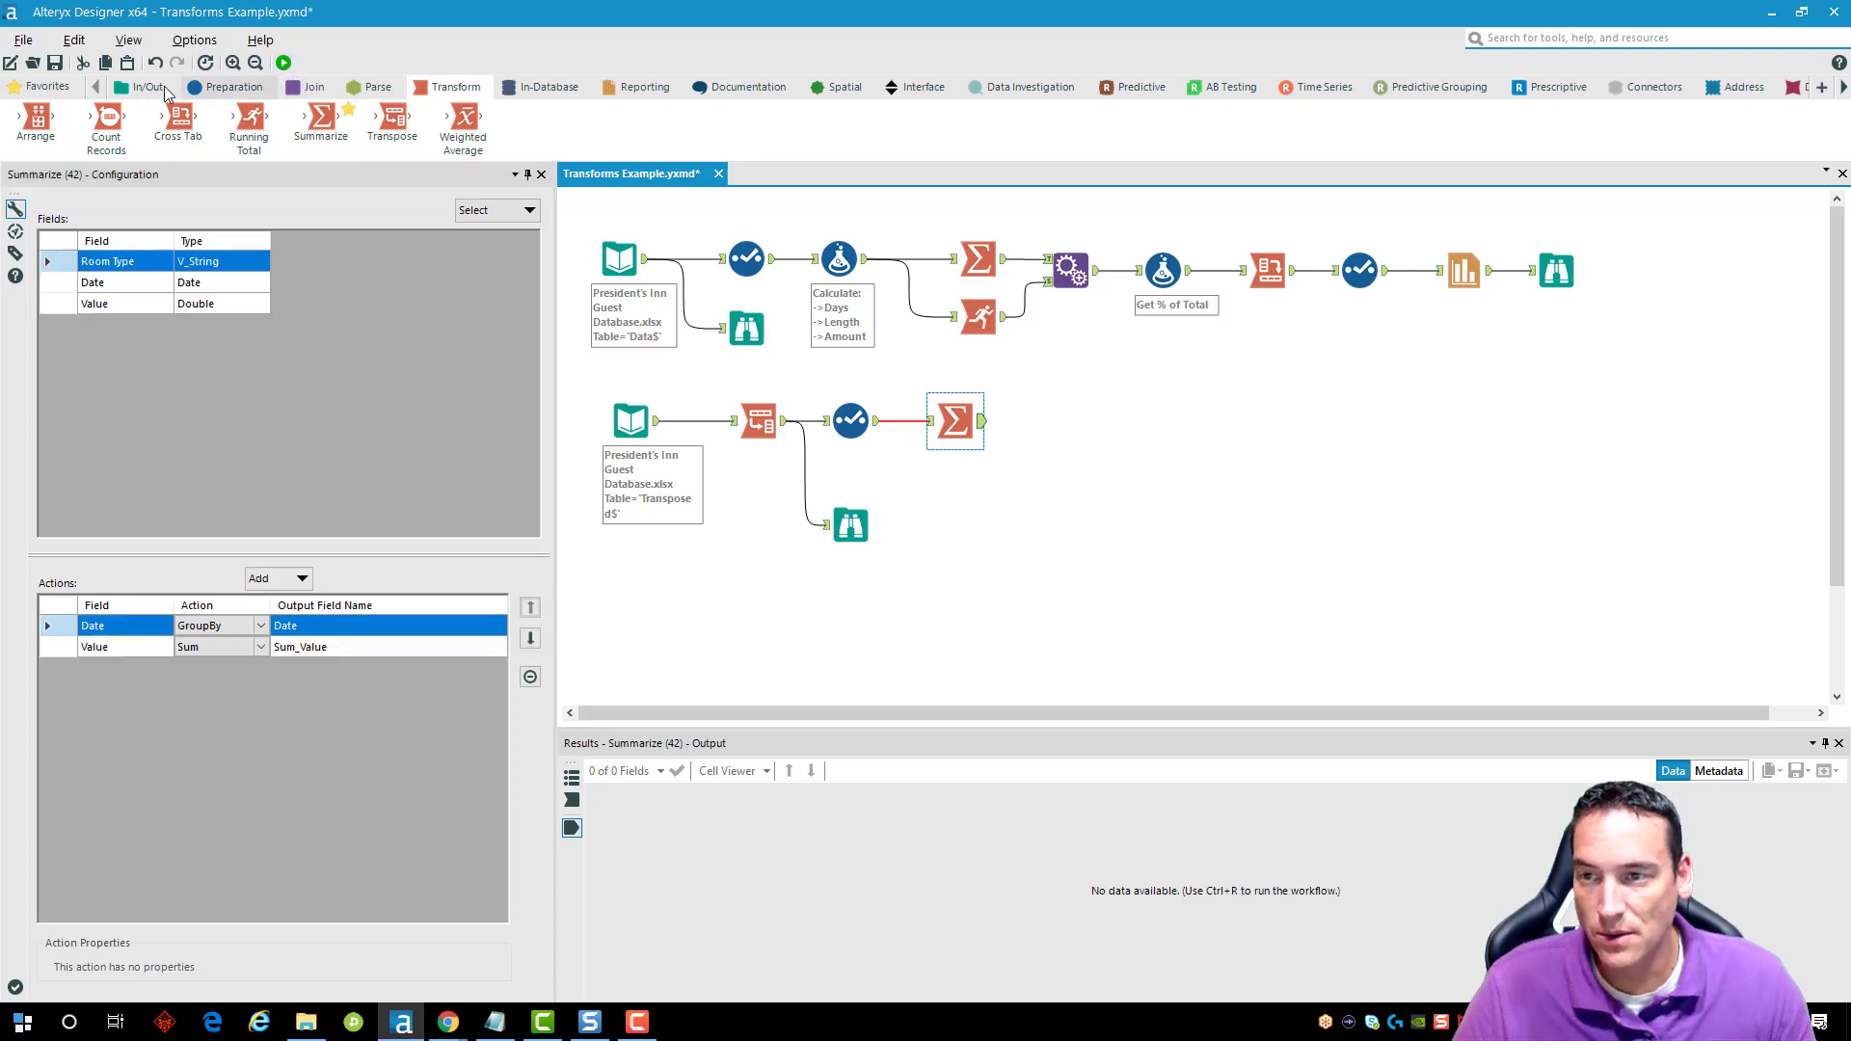
Attach a Browse below the Summarize, run, and review the 15 Date and Sum_Value records.
right_click(958, 421)
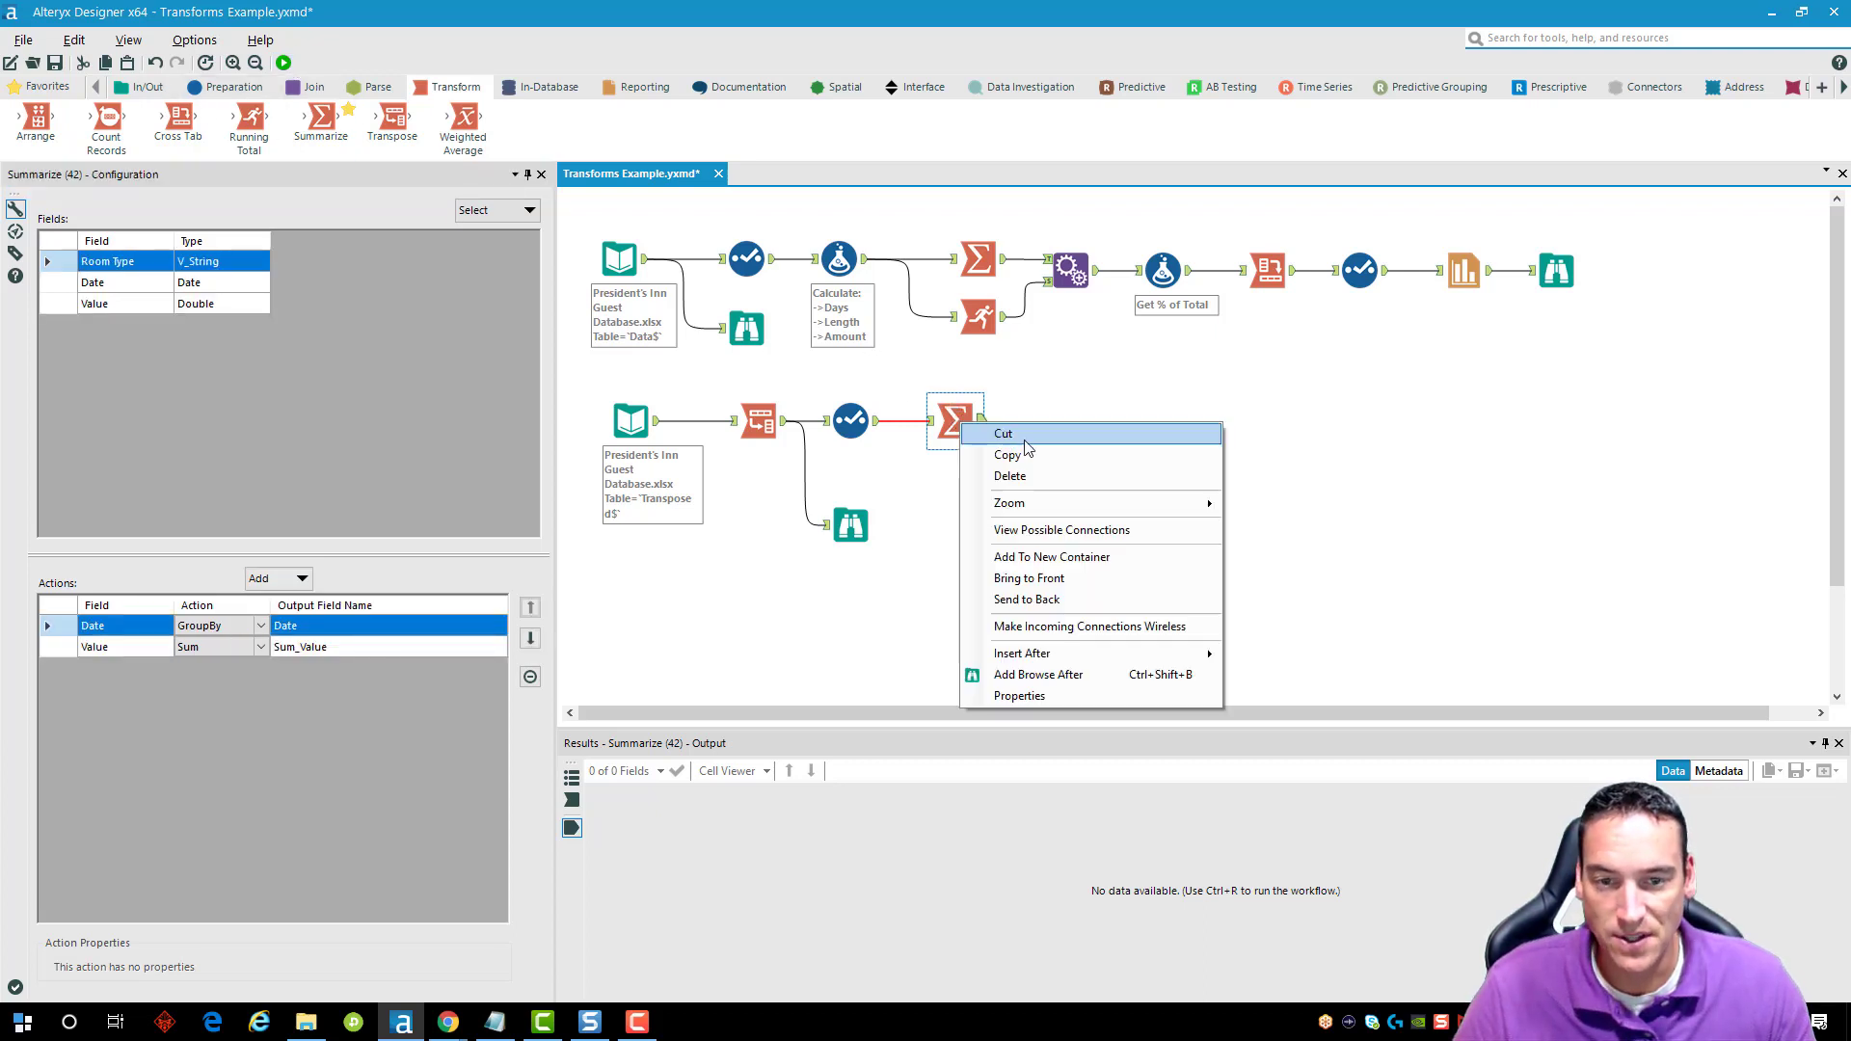
left_click(1095, 671)
left_click_drag(1041, 421, 1053, 525)
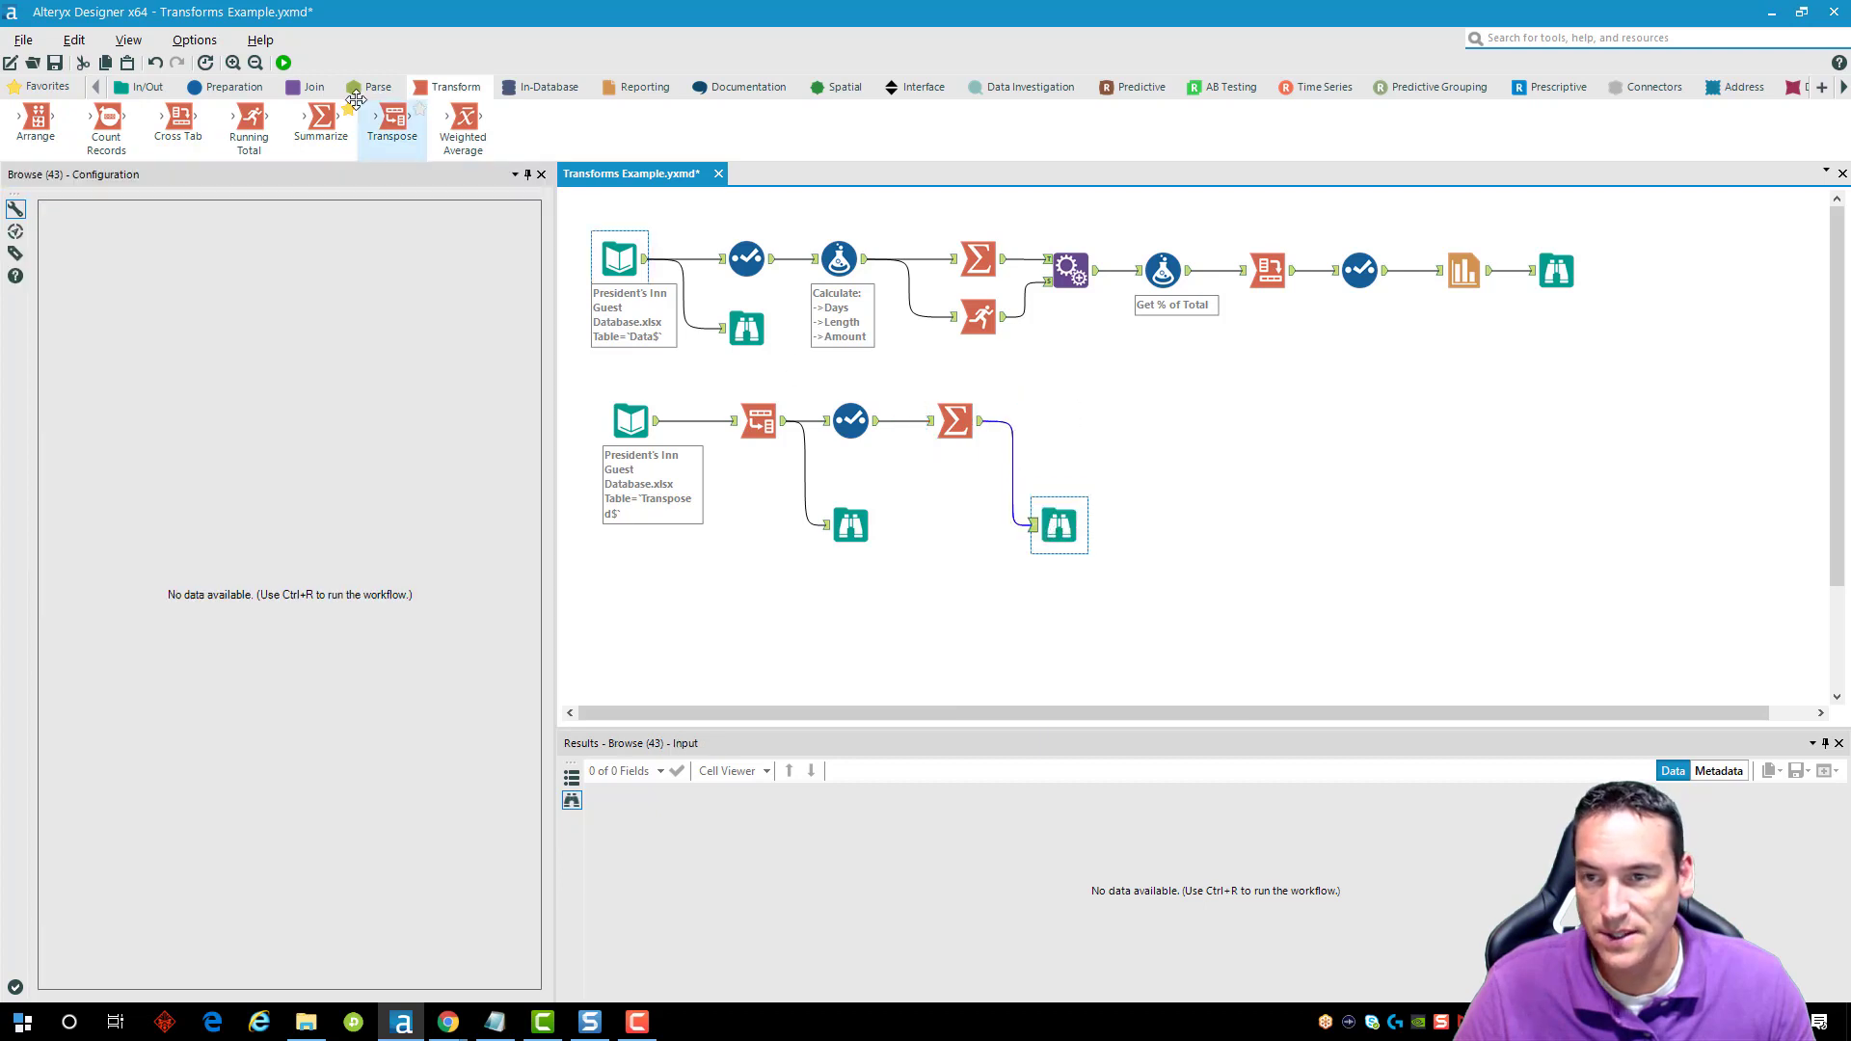
left_click(283, 63)
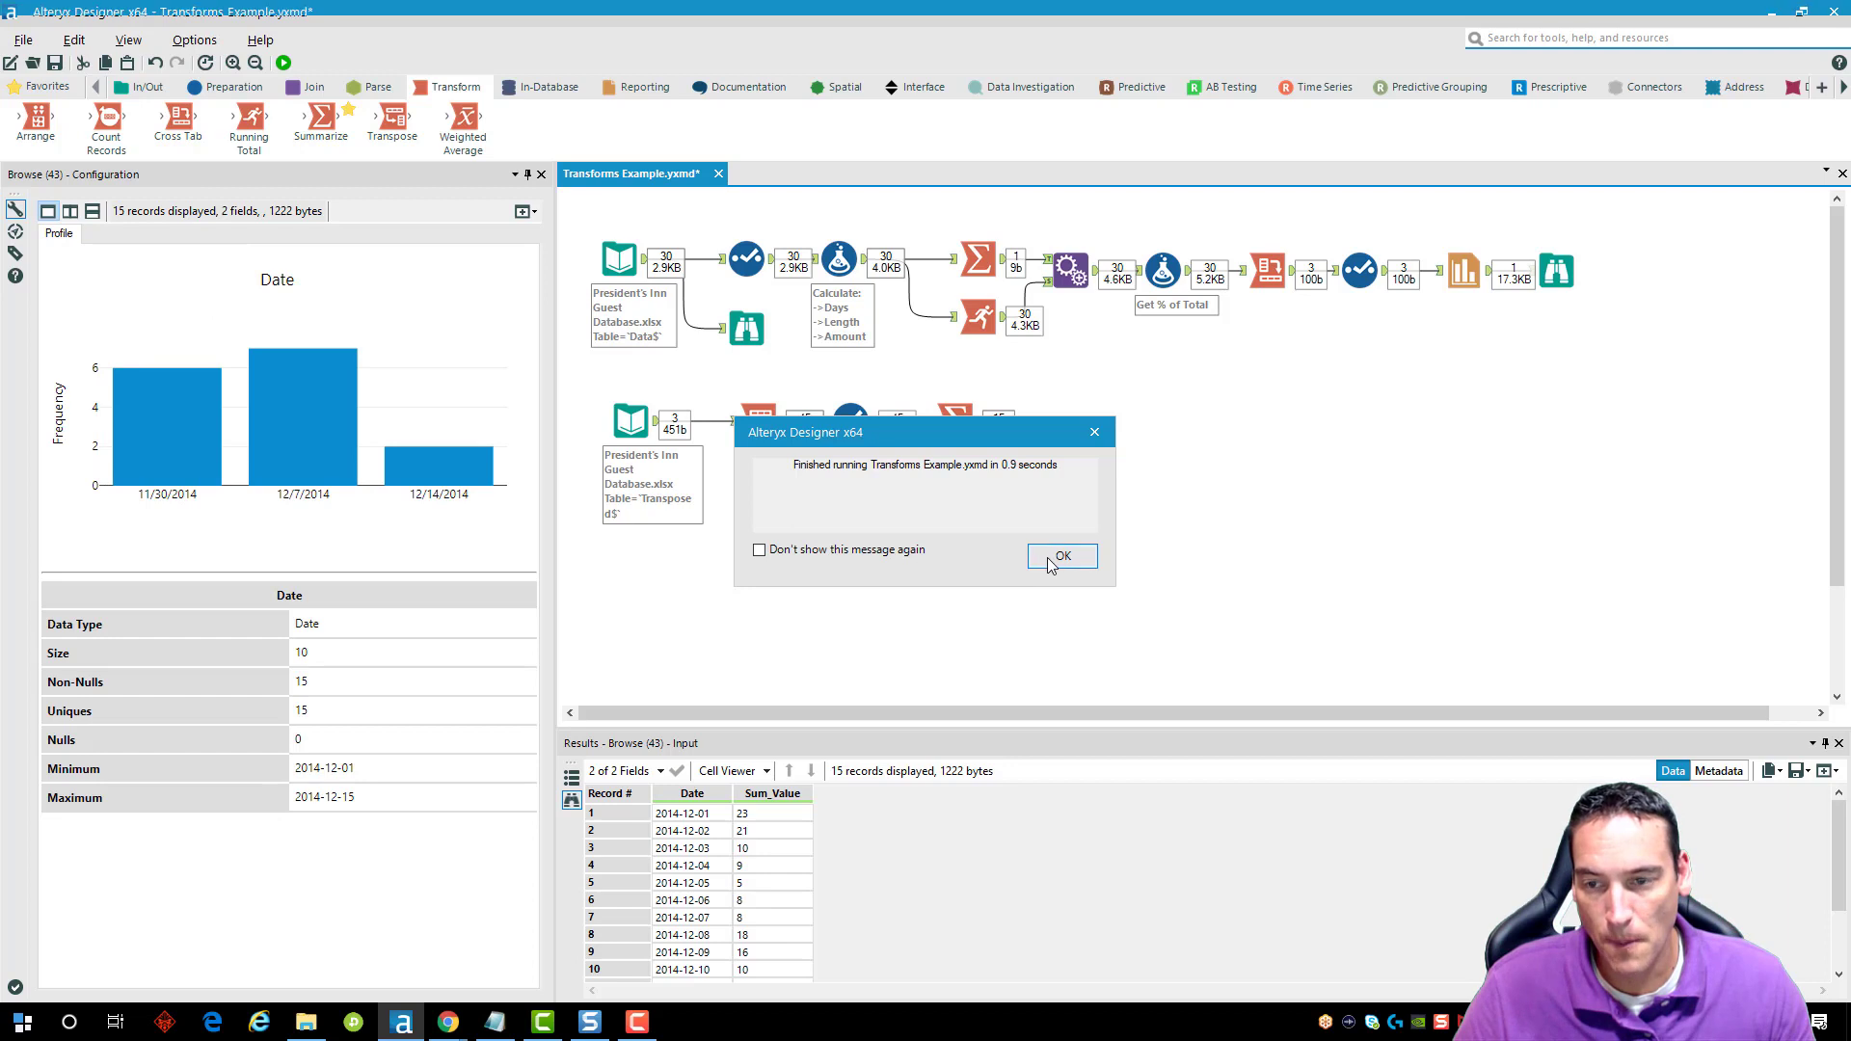
left_click(1062, 556)
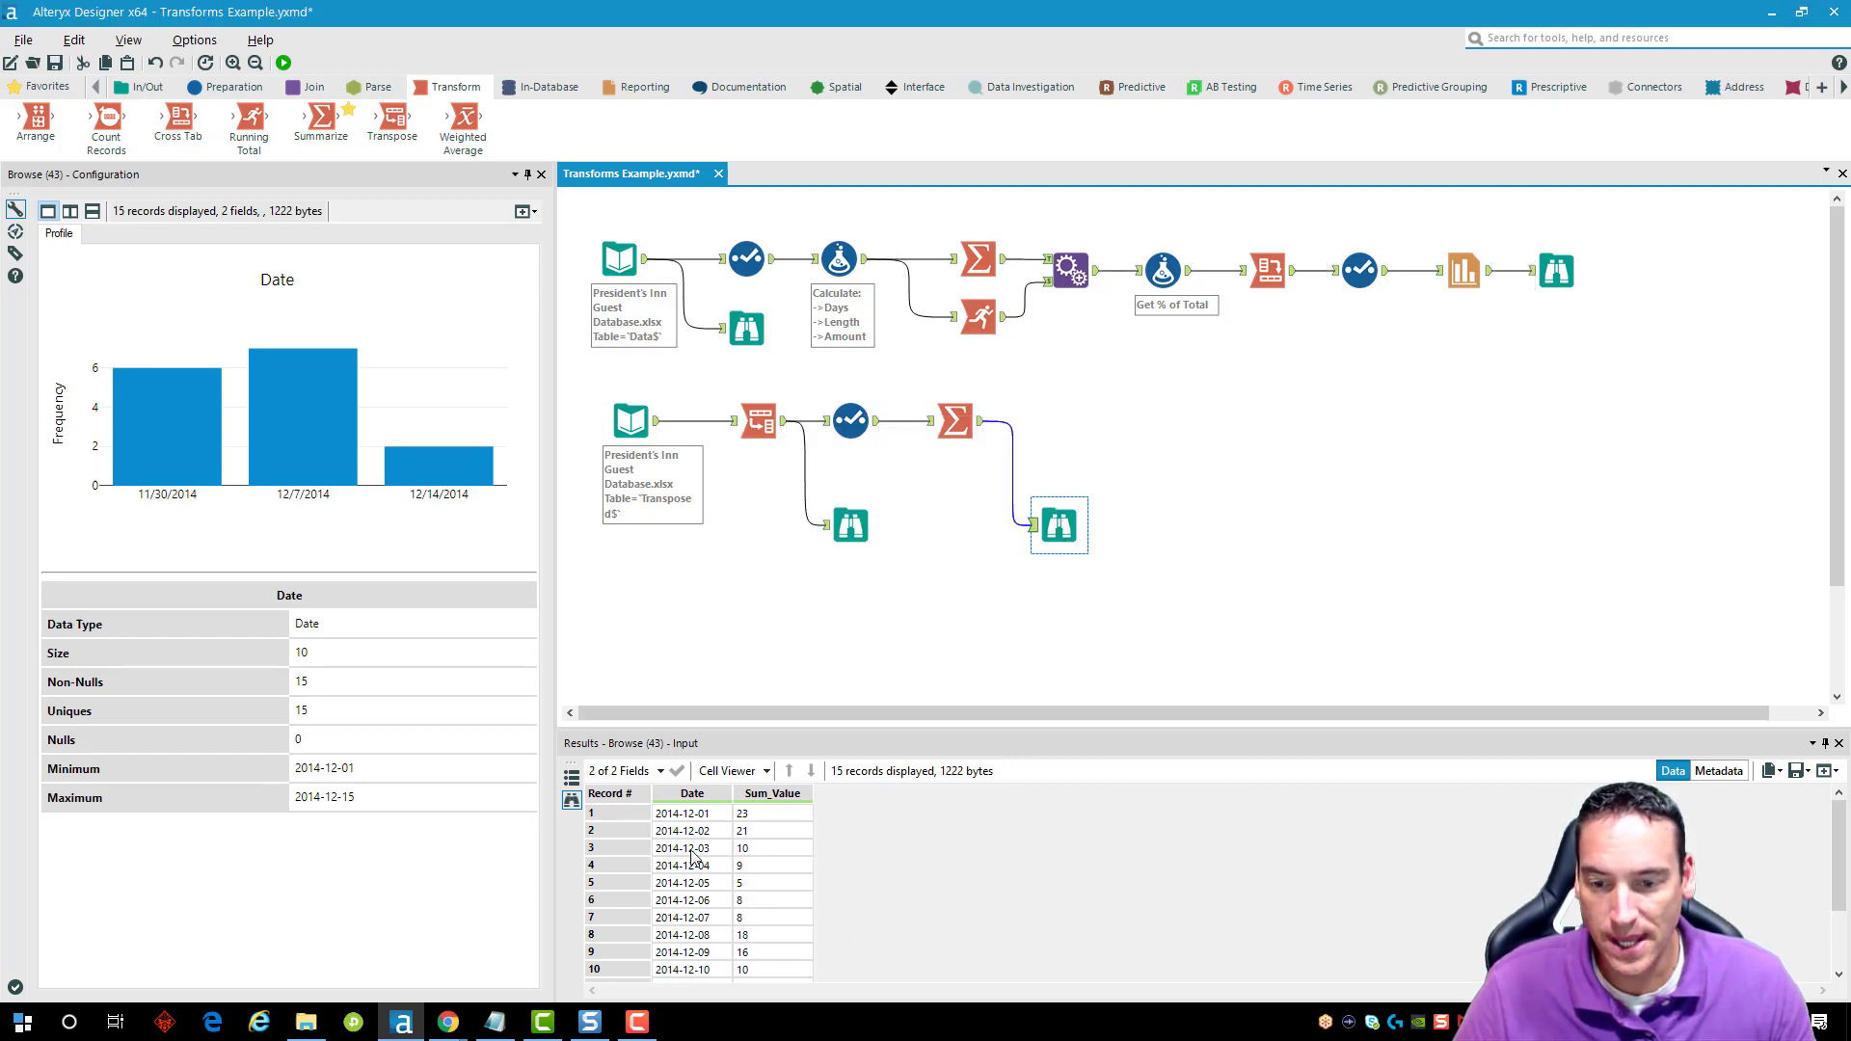
scroll(712, 877, "down", 2)
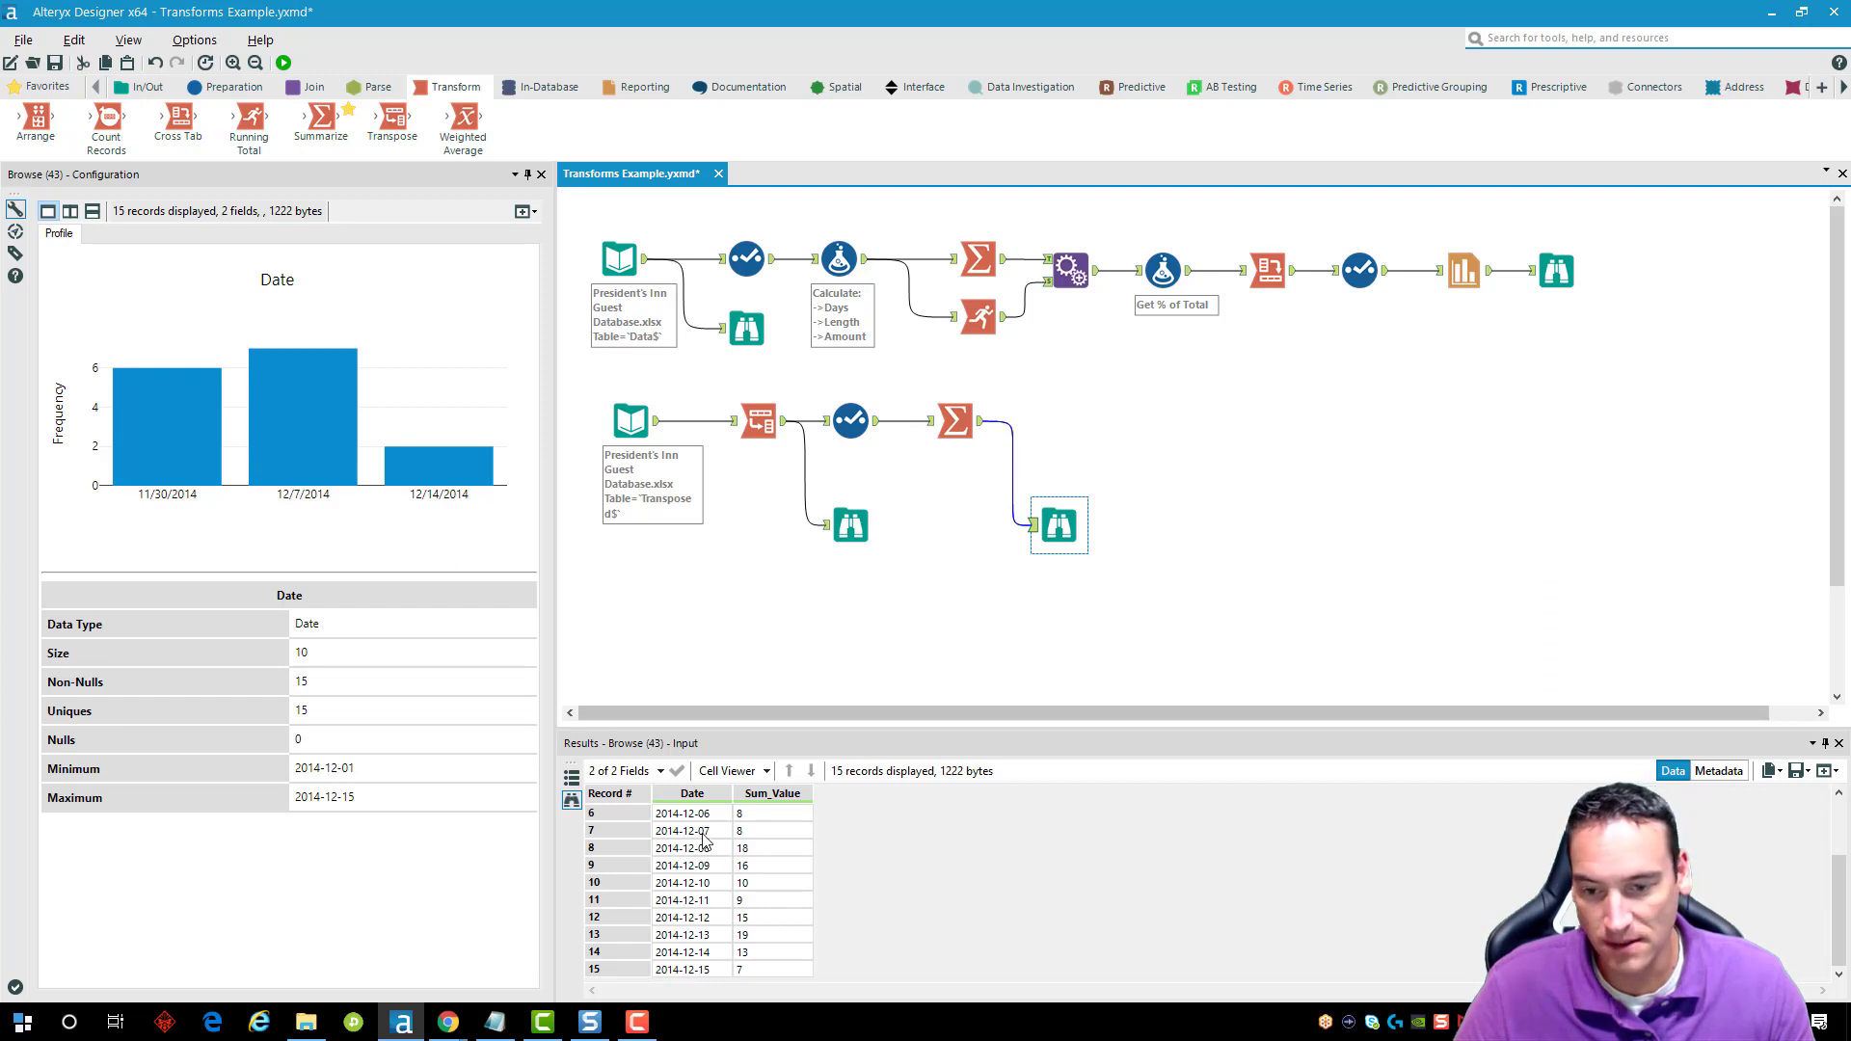
scroll(702, 927, "up", 2)
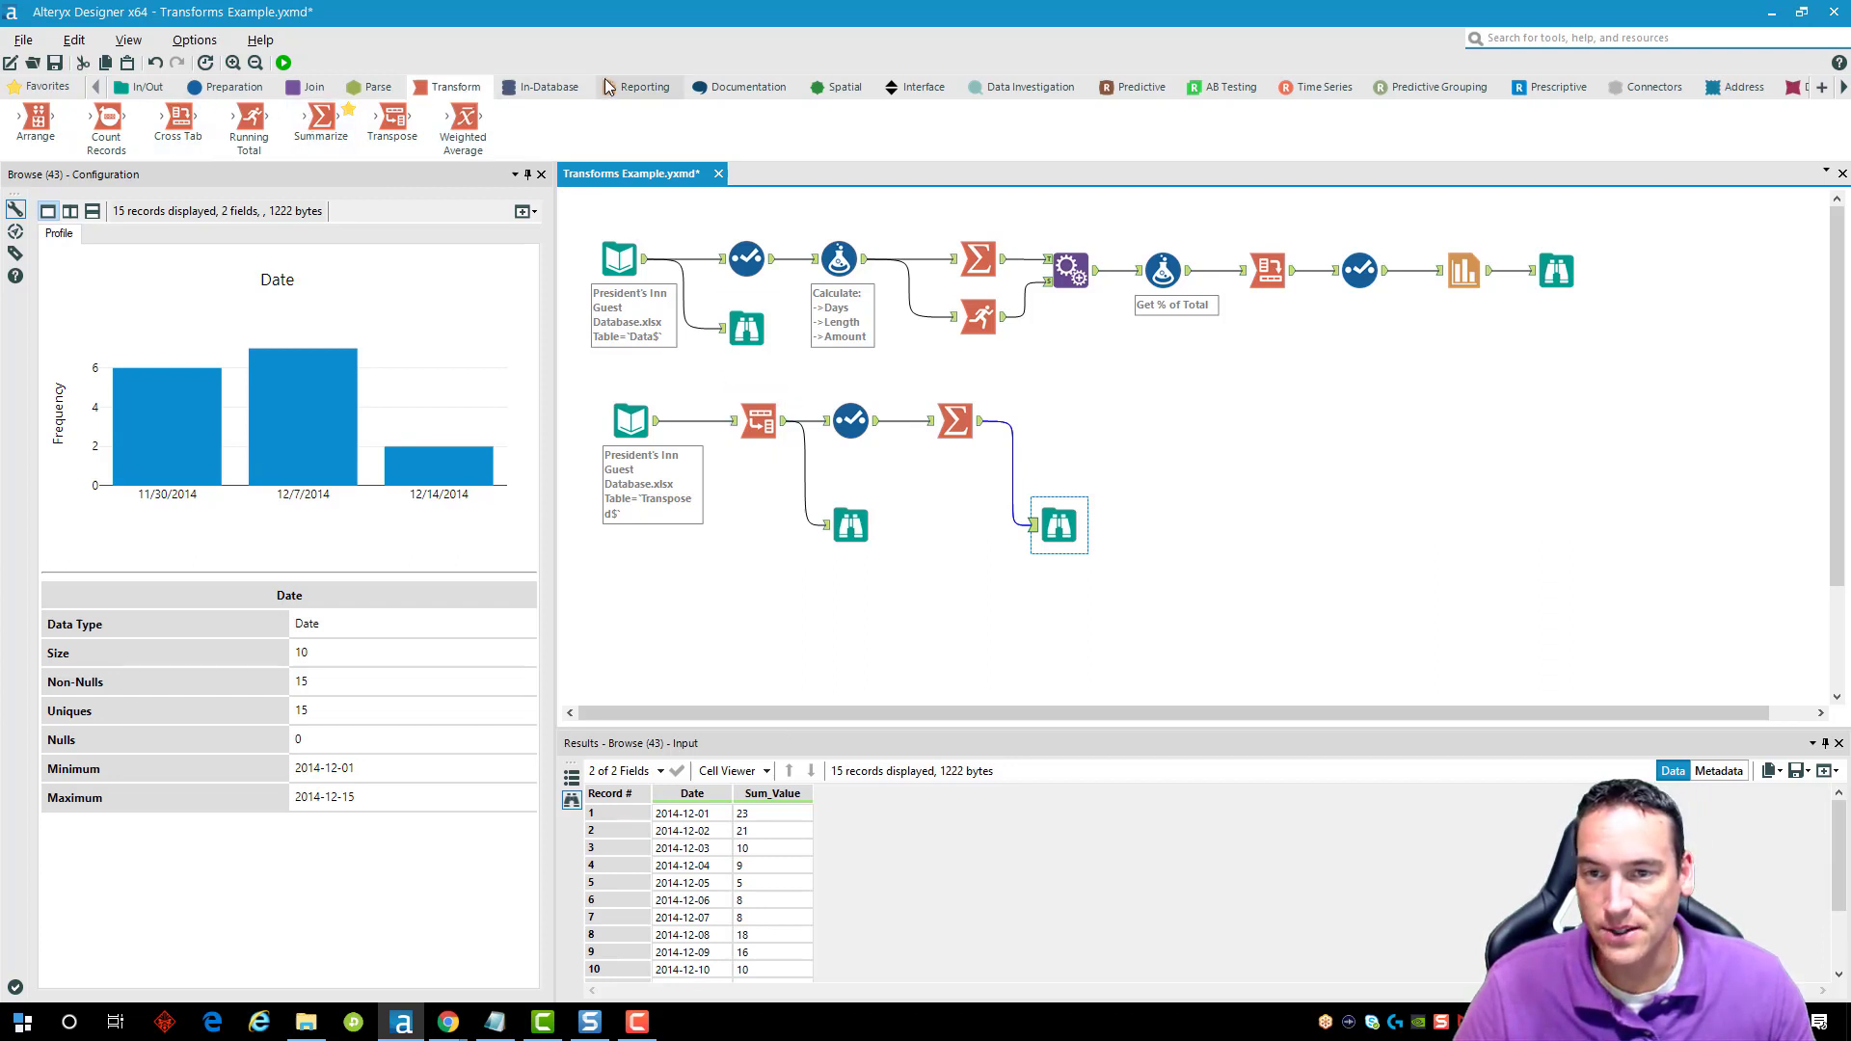
Add a Charting tool after Summarize: Line chart, Series 1 Sum_Value, Label Field Date.
left_click(642, 87)
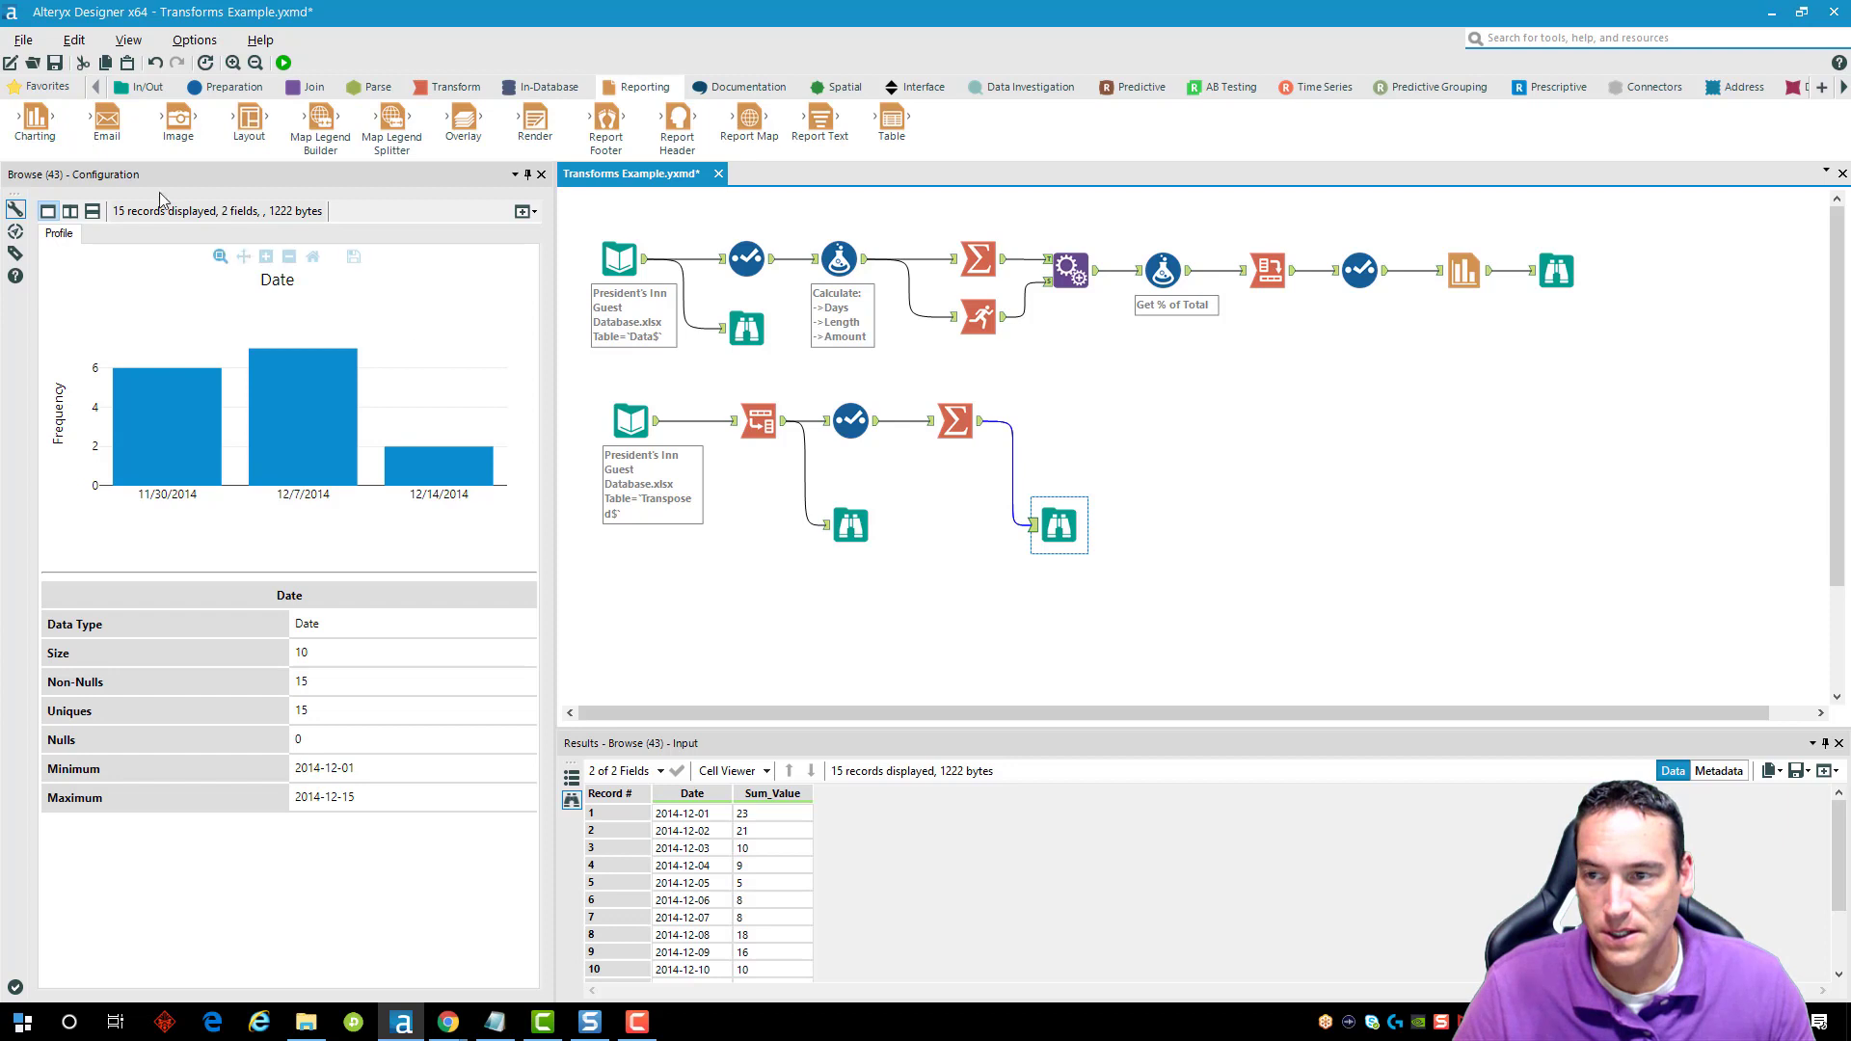
left_click_drag(35, 119, 1058, 421)
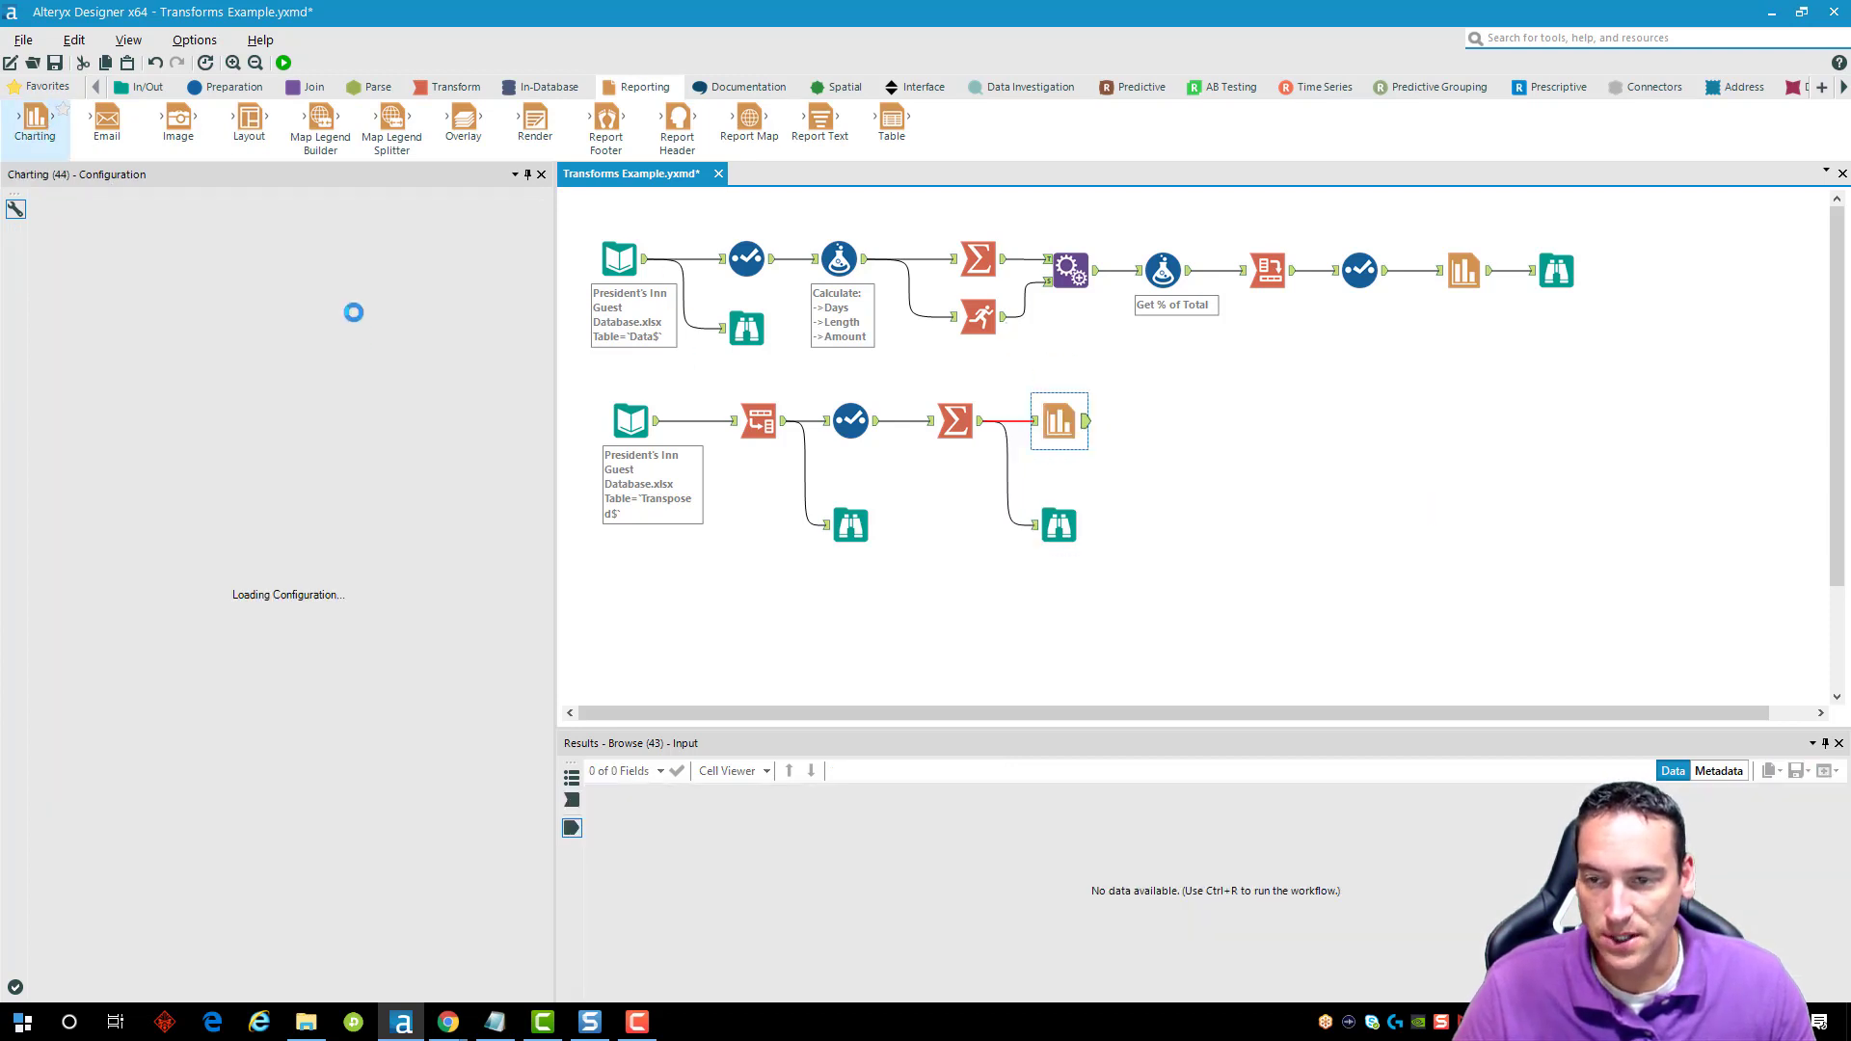
left_click(234, 205)
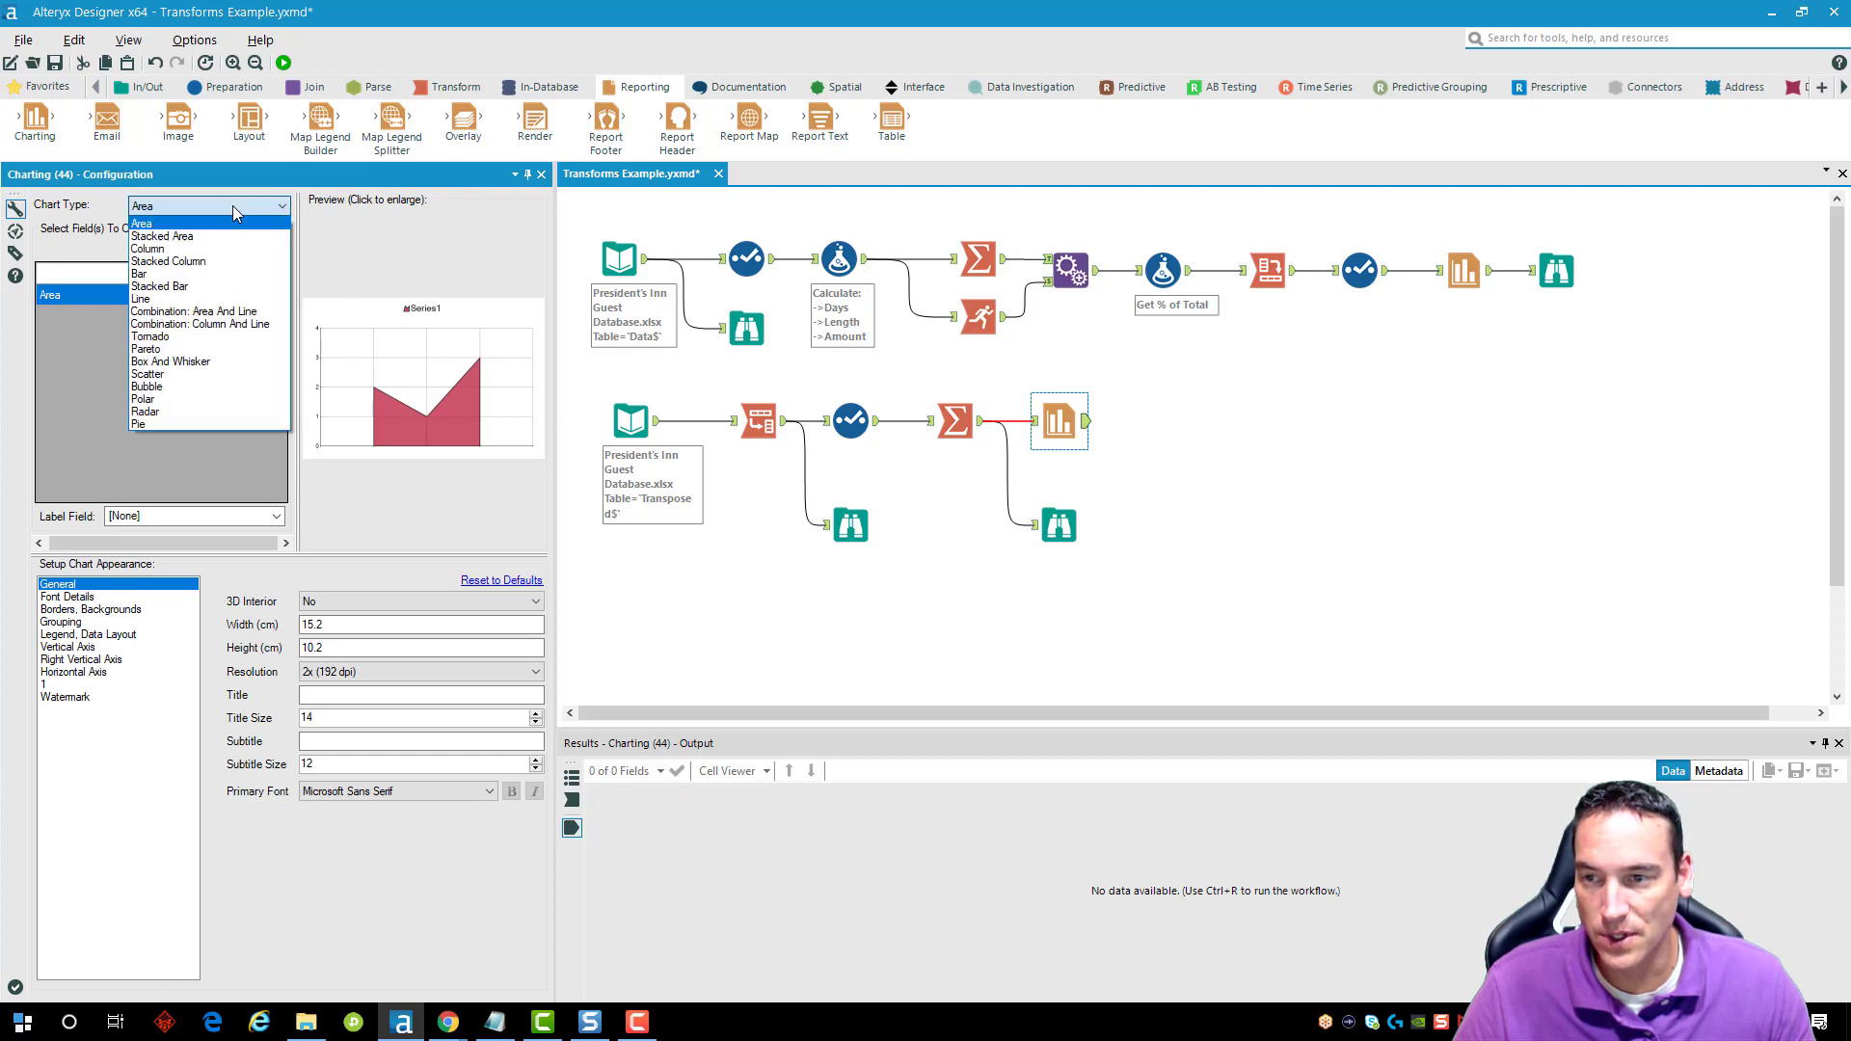
left_click(221, 299)
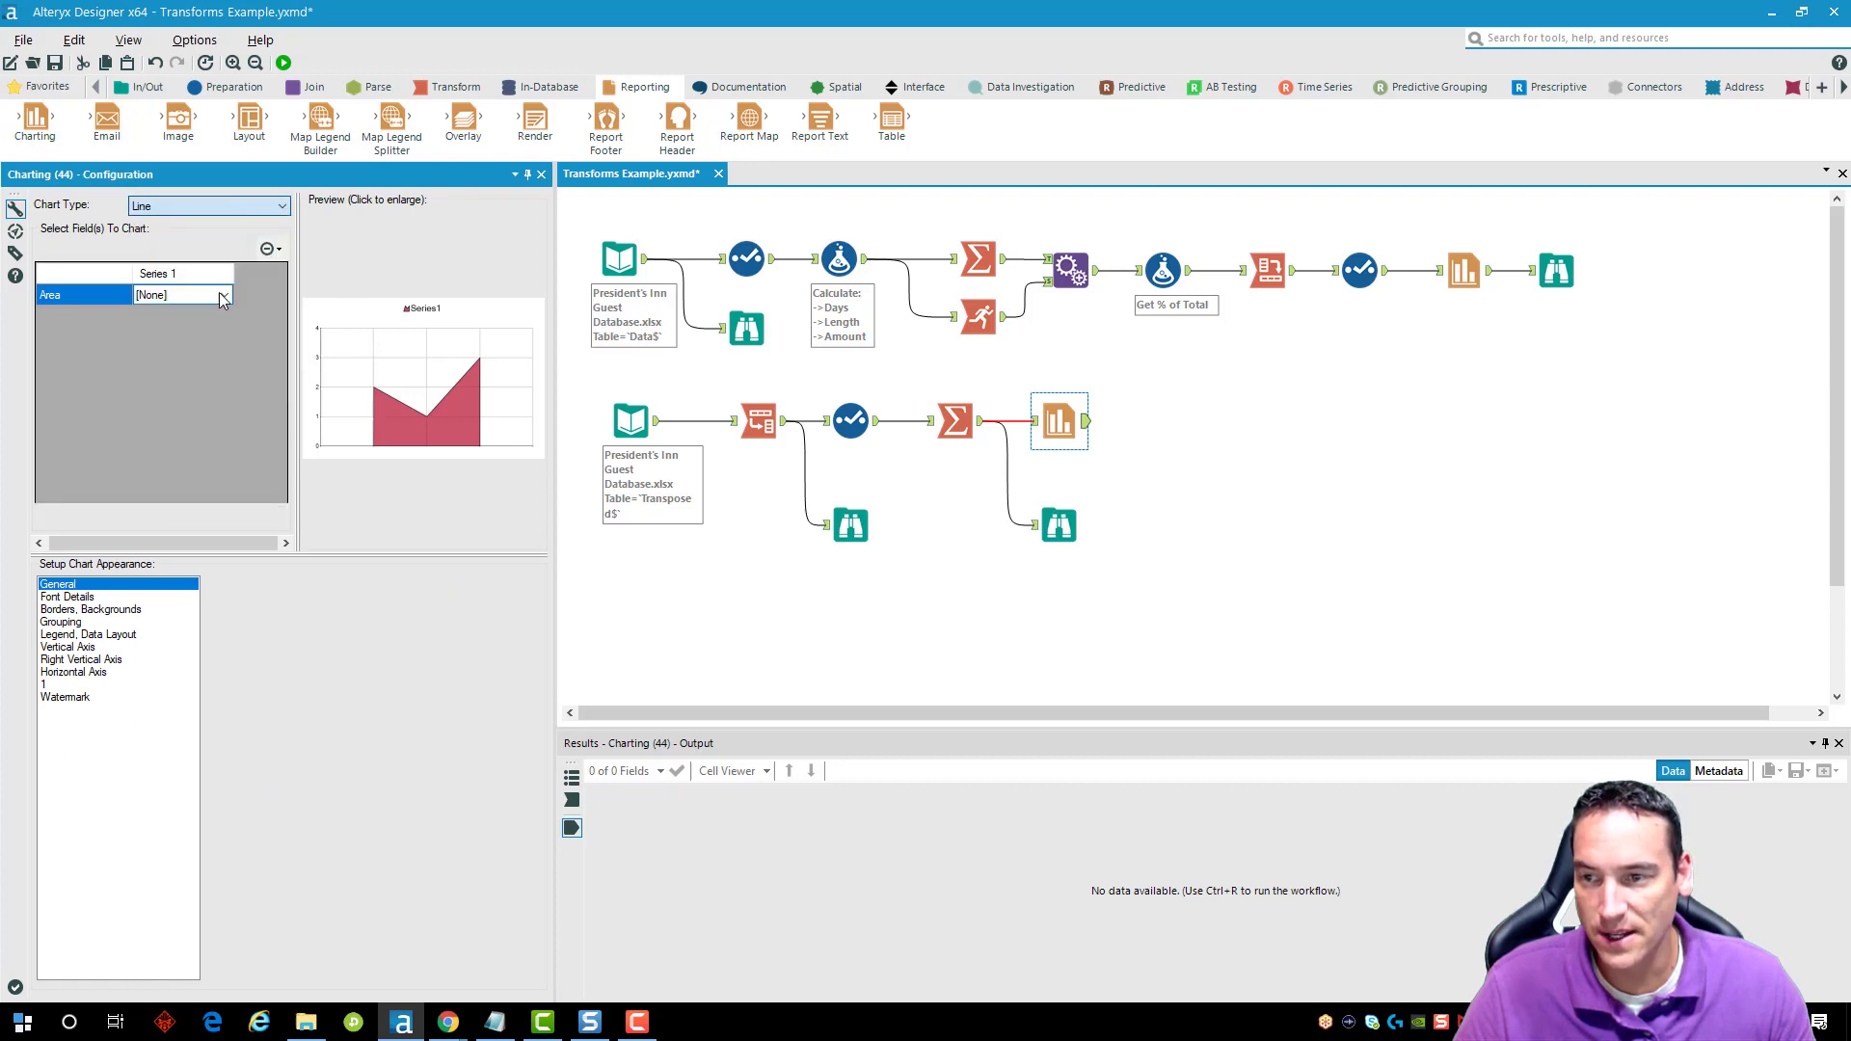
left_click(228, 297)
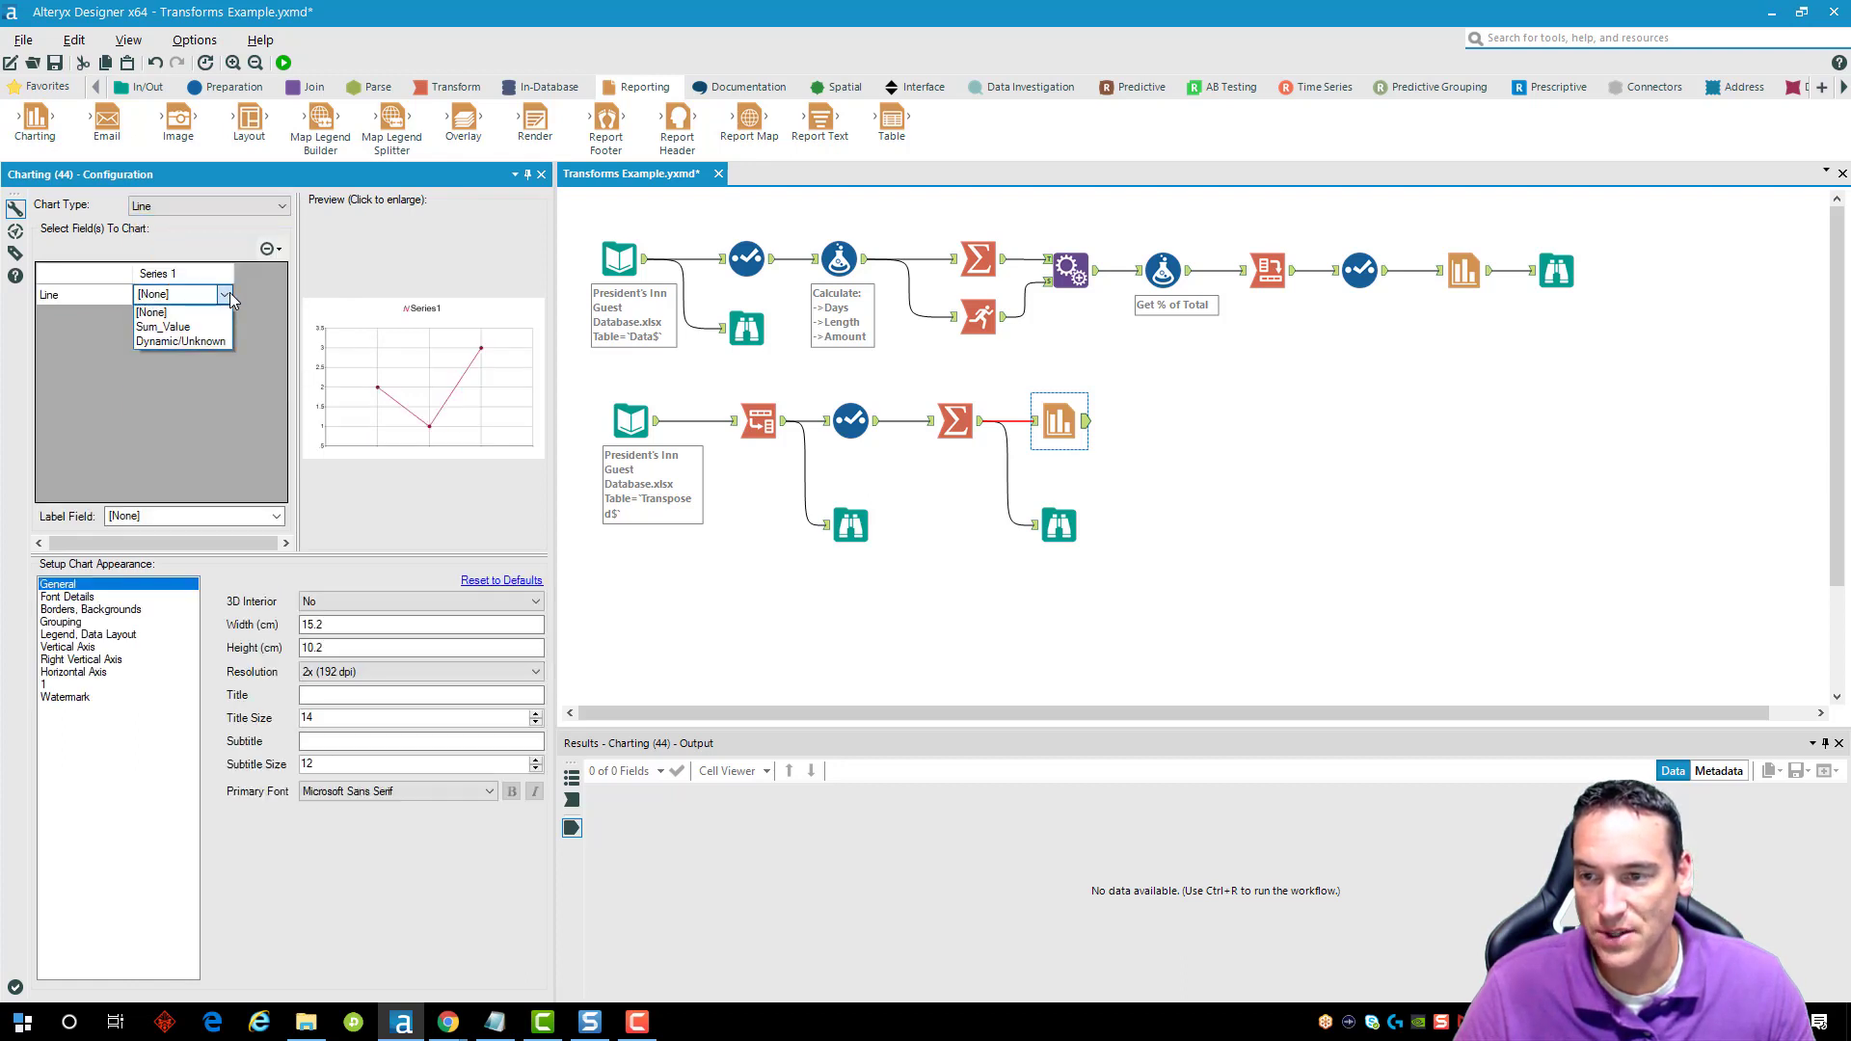
left_click(222, 327)
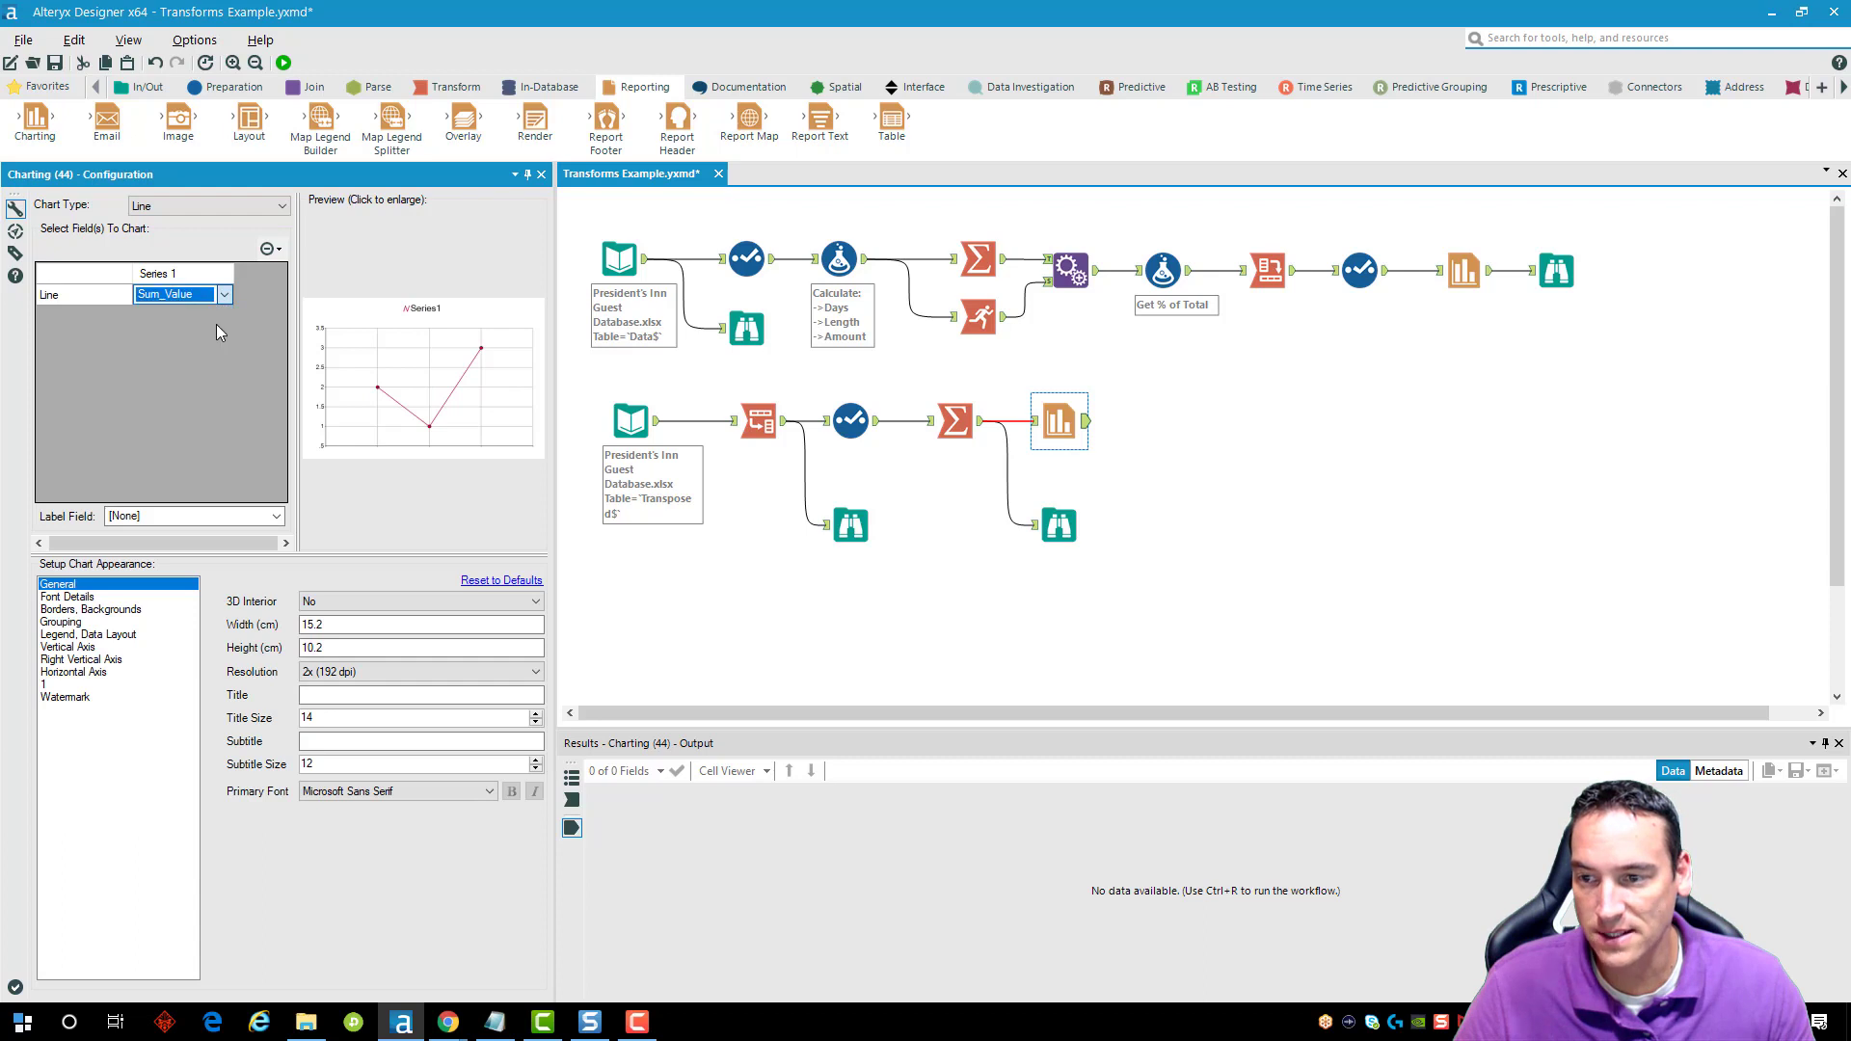
left_click(274, 520)
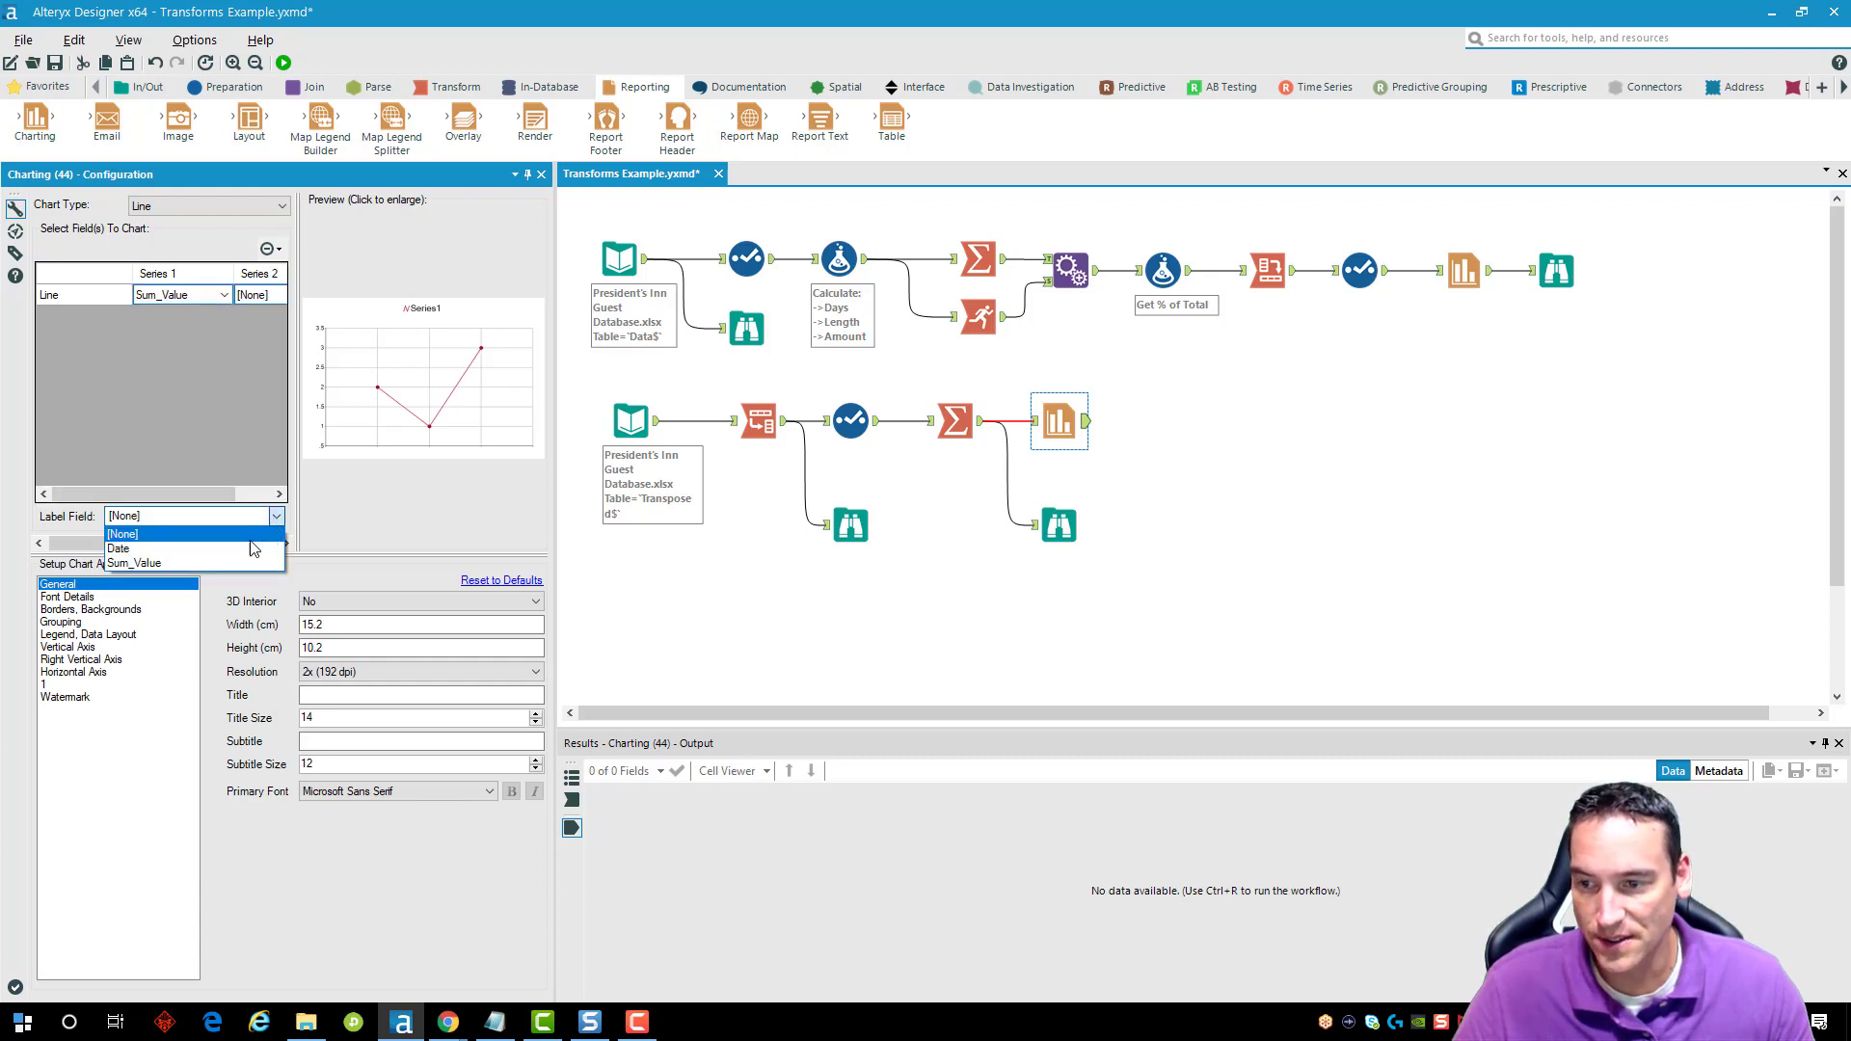
left_click(251, 548)
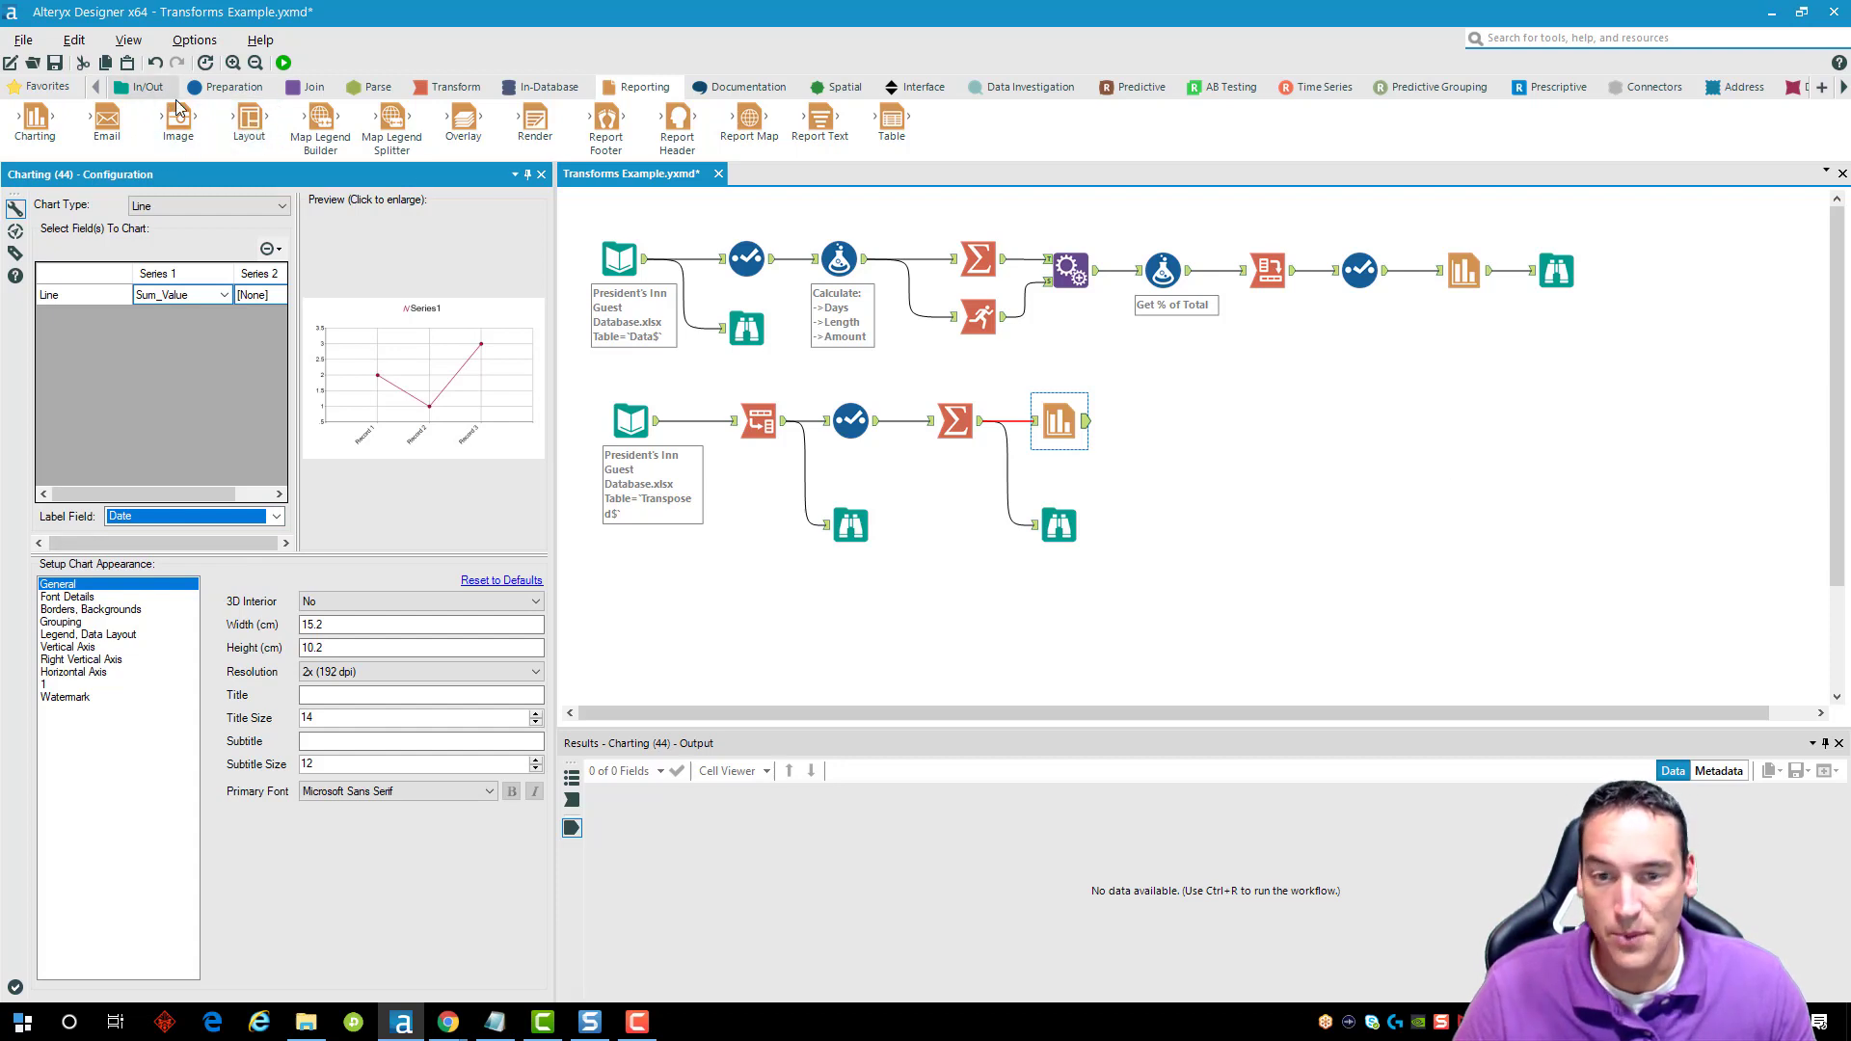
left_click(1060, 420)
Attach a Browse after the chart, run, and resize panels to view the daily Sum_Value line.
right_click(1060, 419)
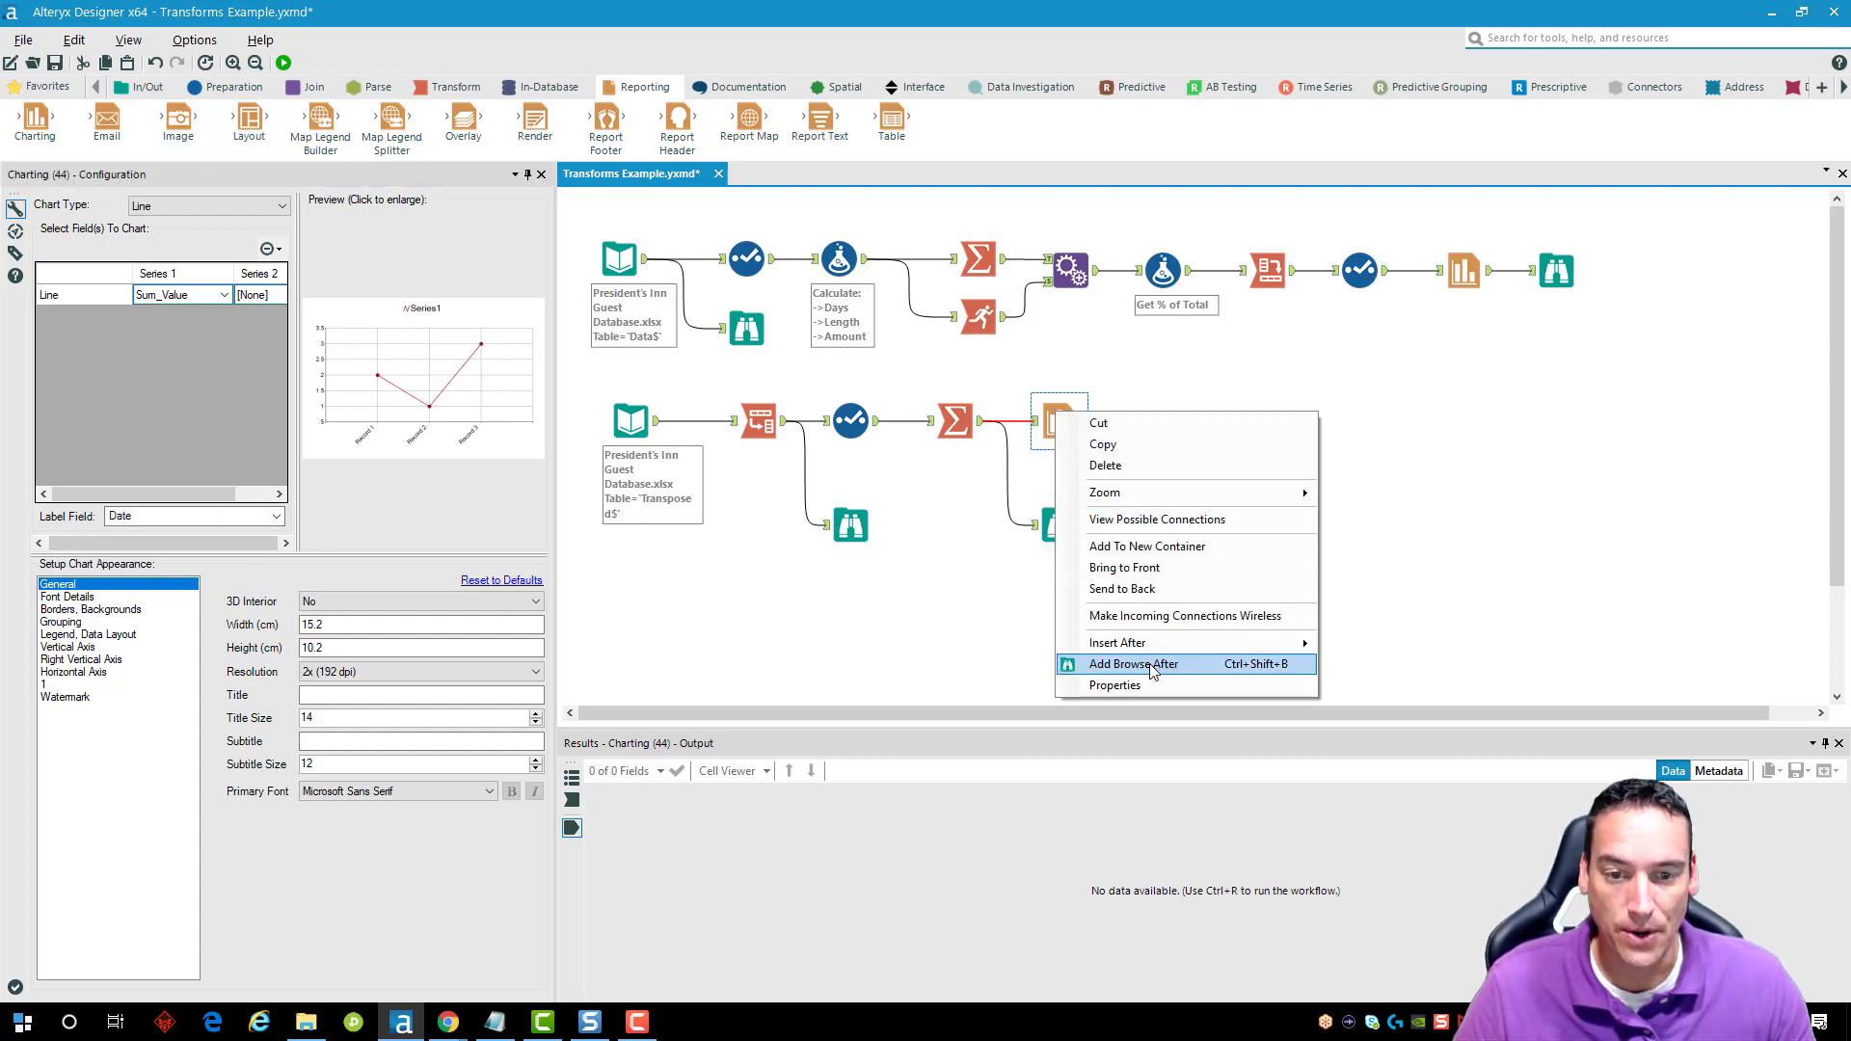
left_click(1152, 668)
left_click(283, 63)
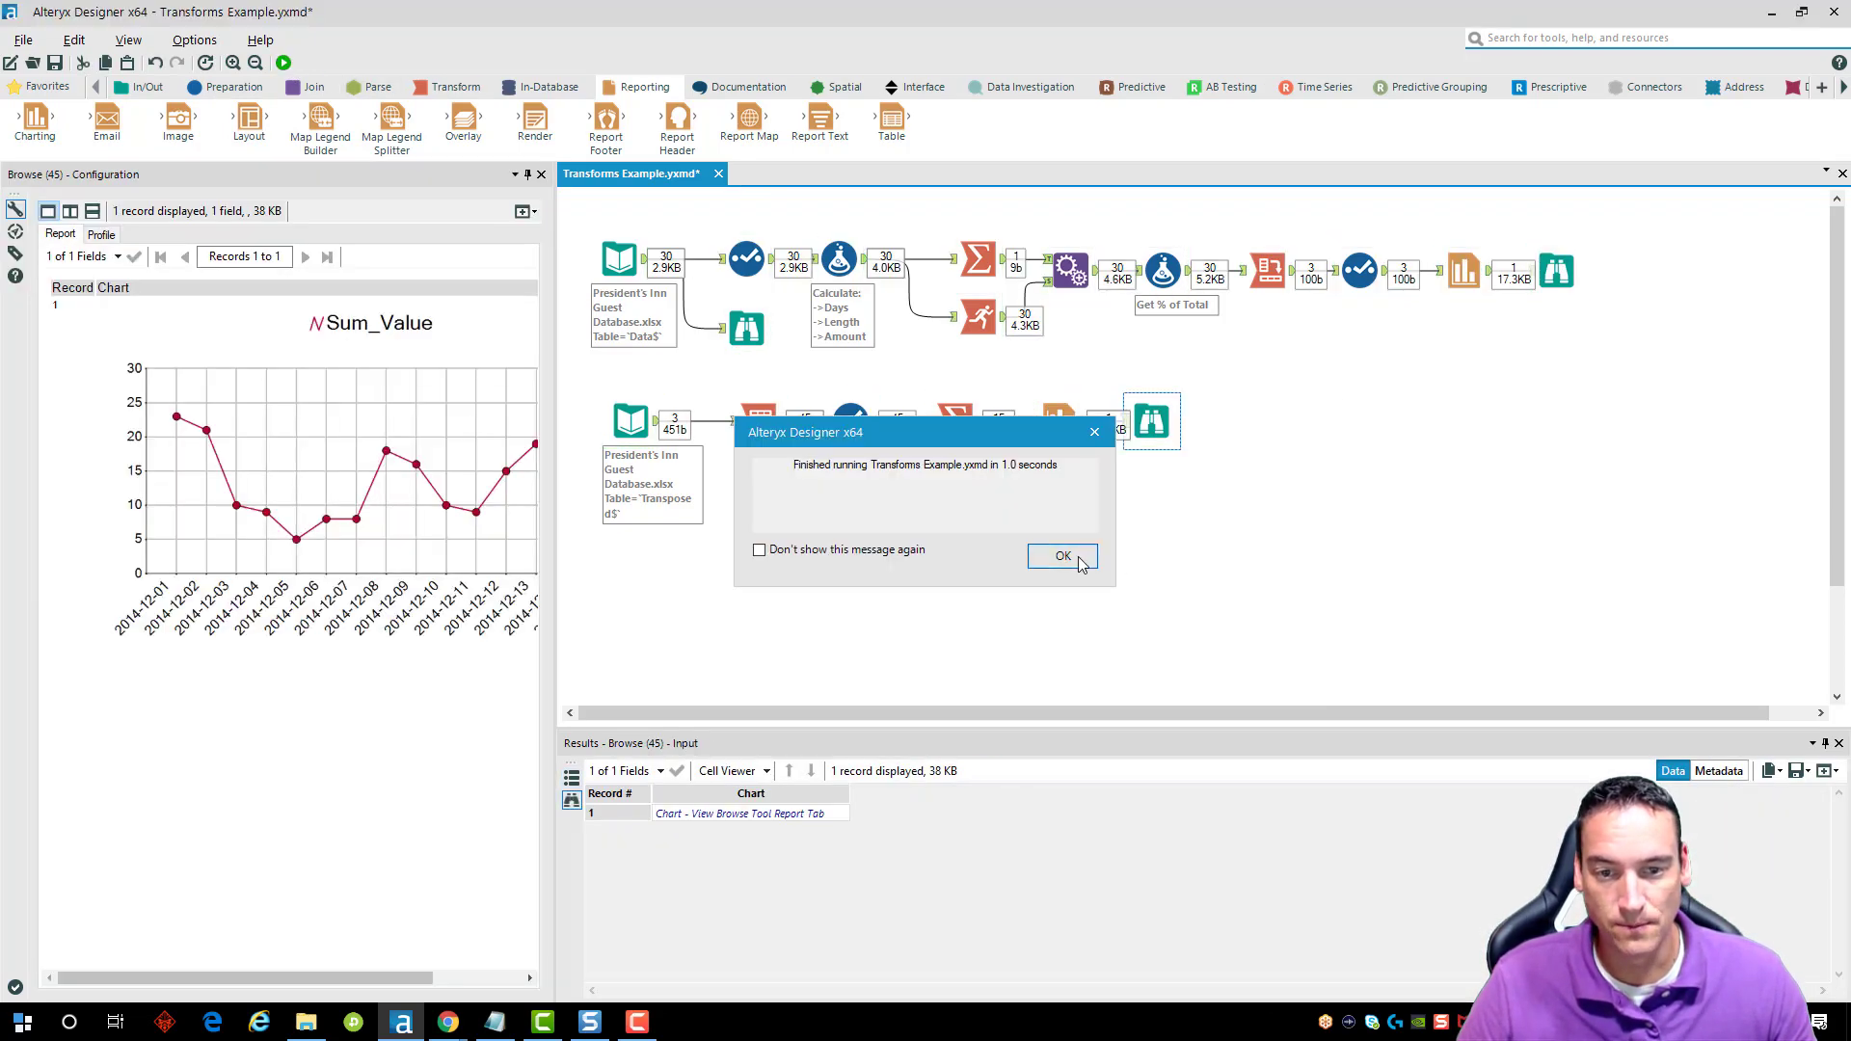
left_click(1061, 555)
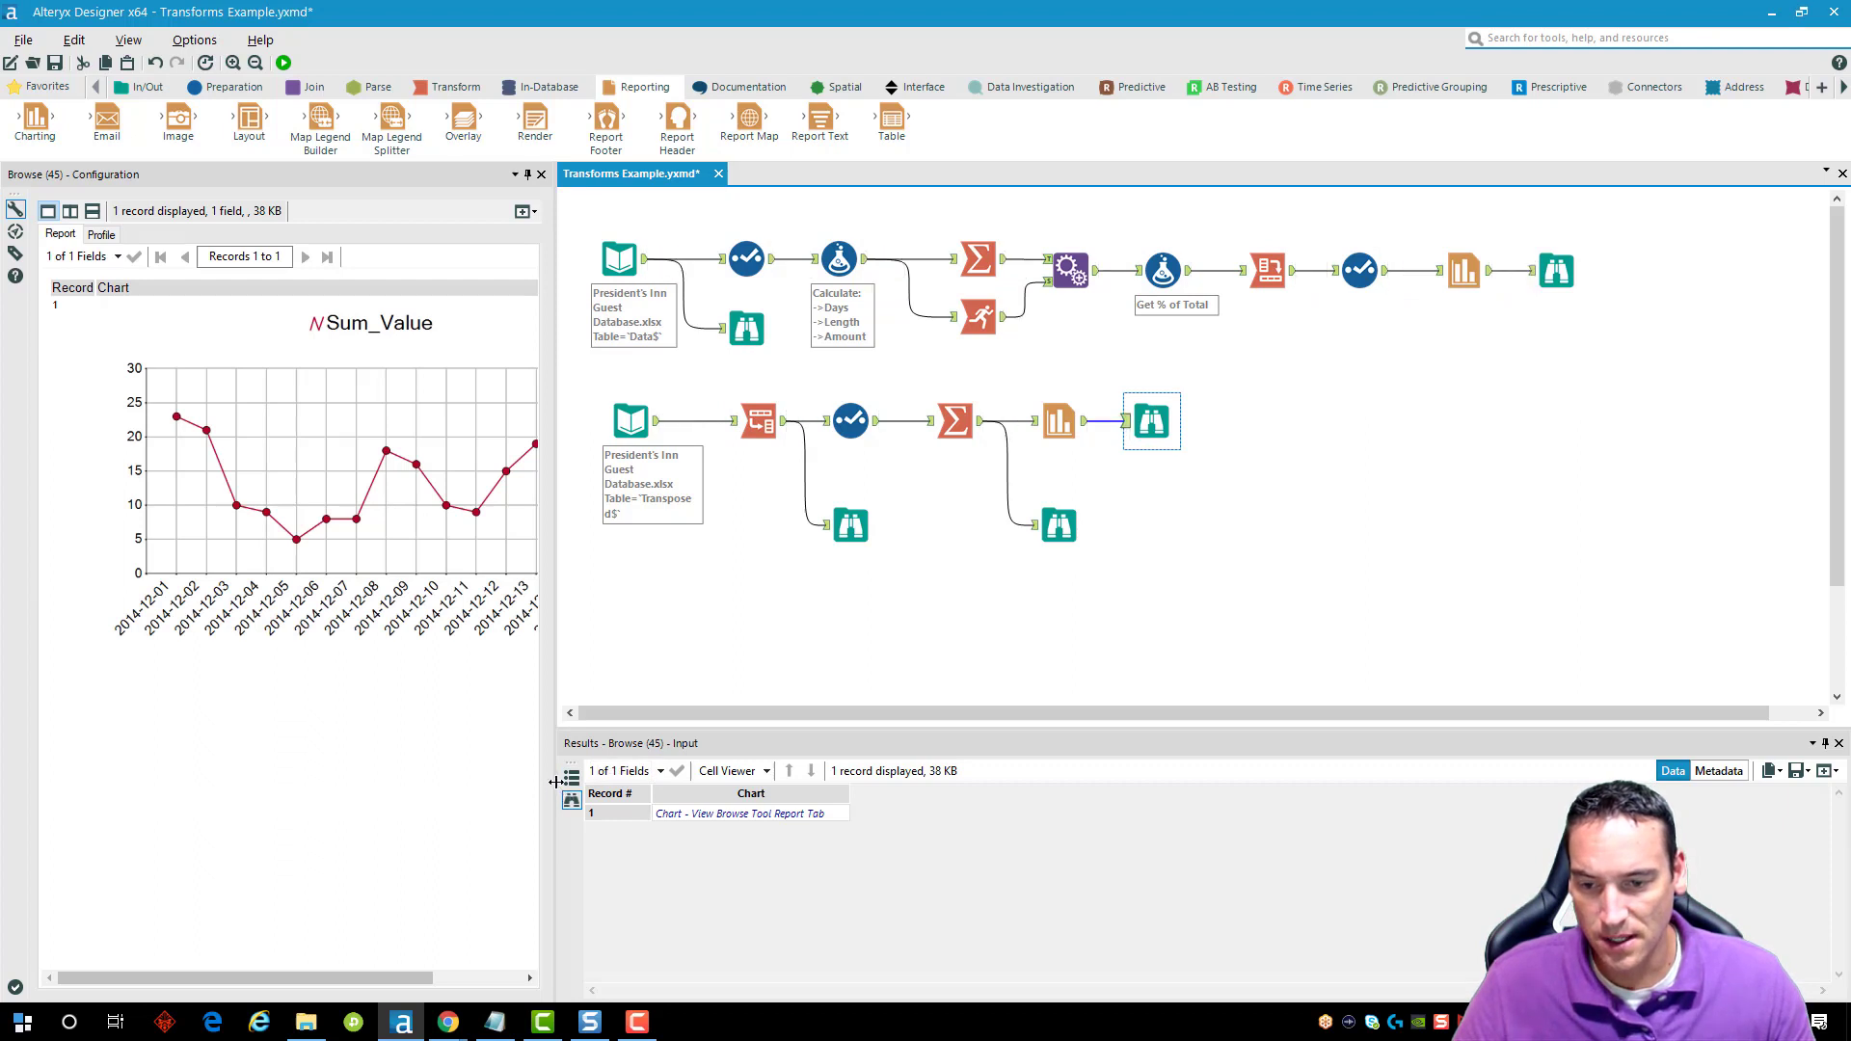
left_click_drag(555, 783, 805, 759)
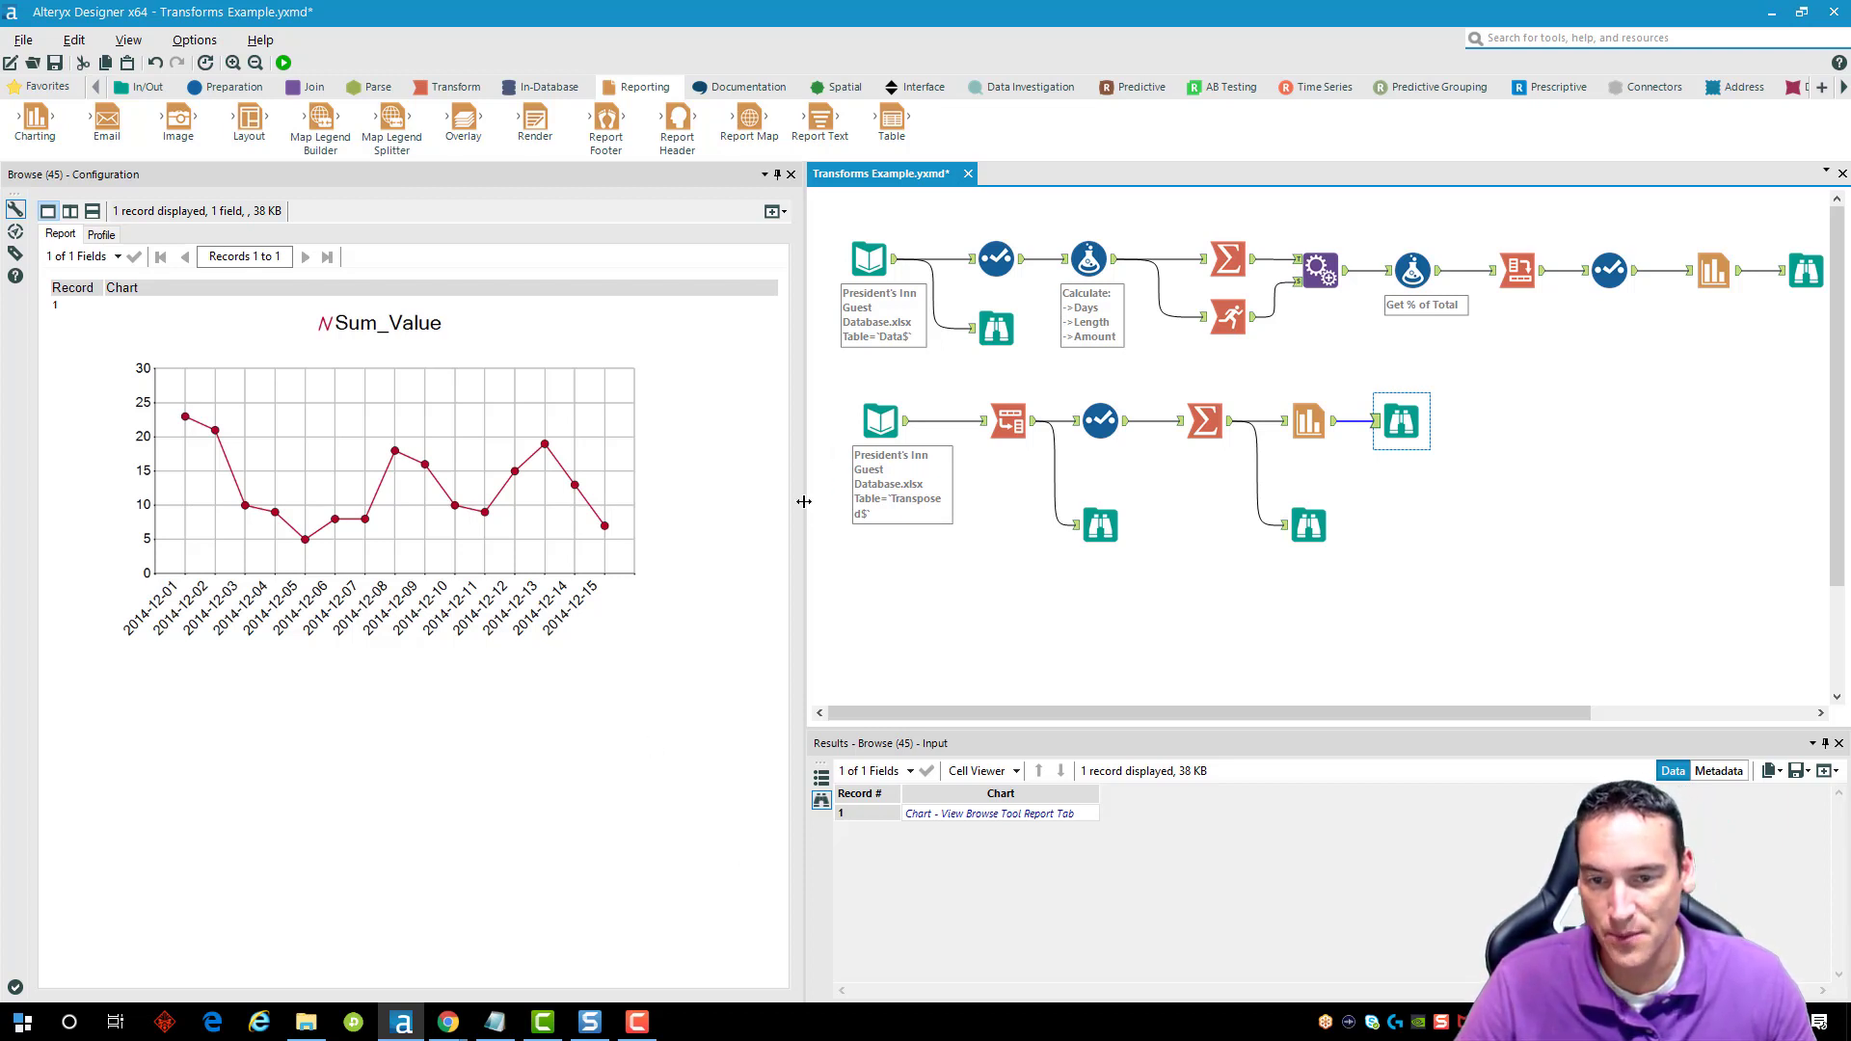
left_click_drag(804, 502, 695, 513)
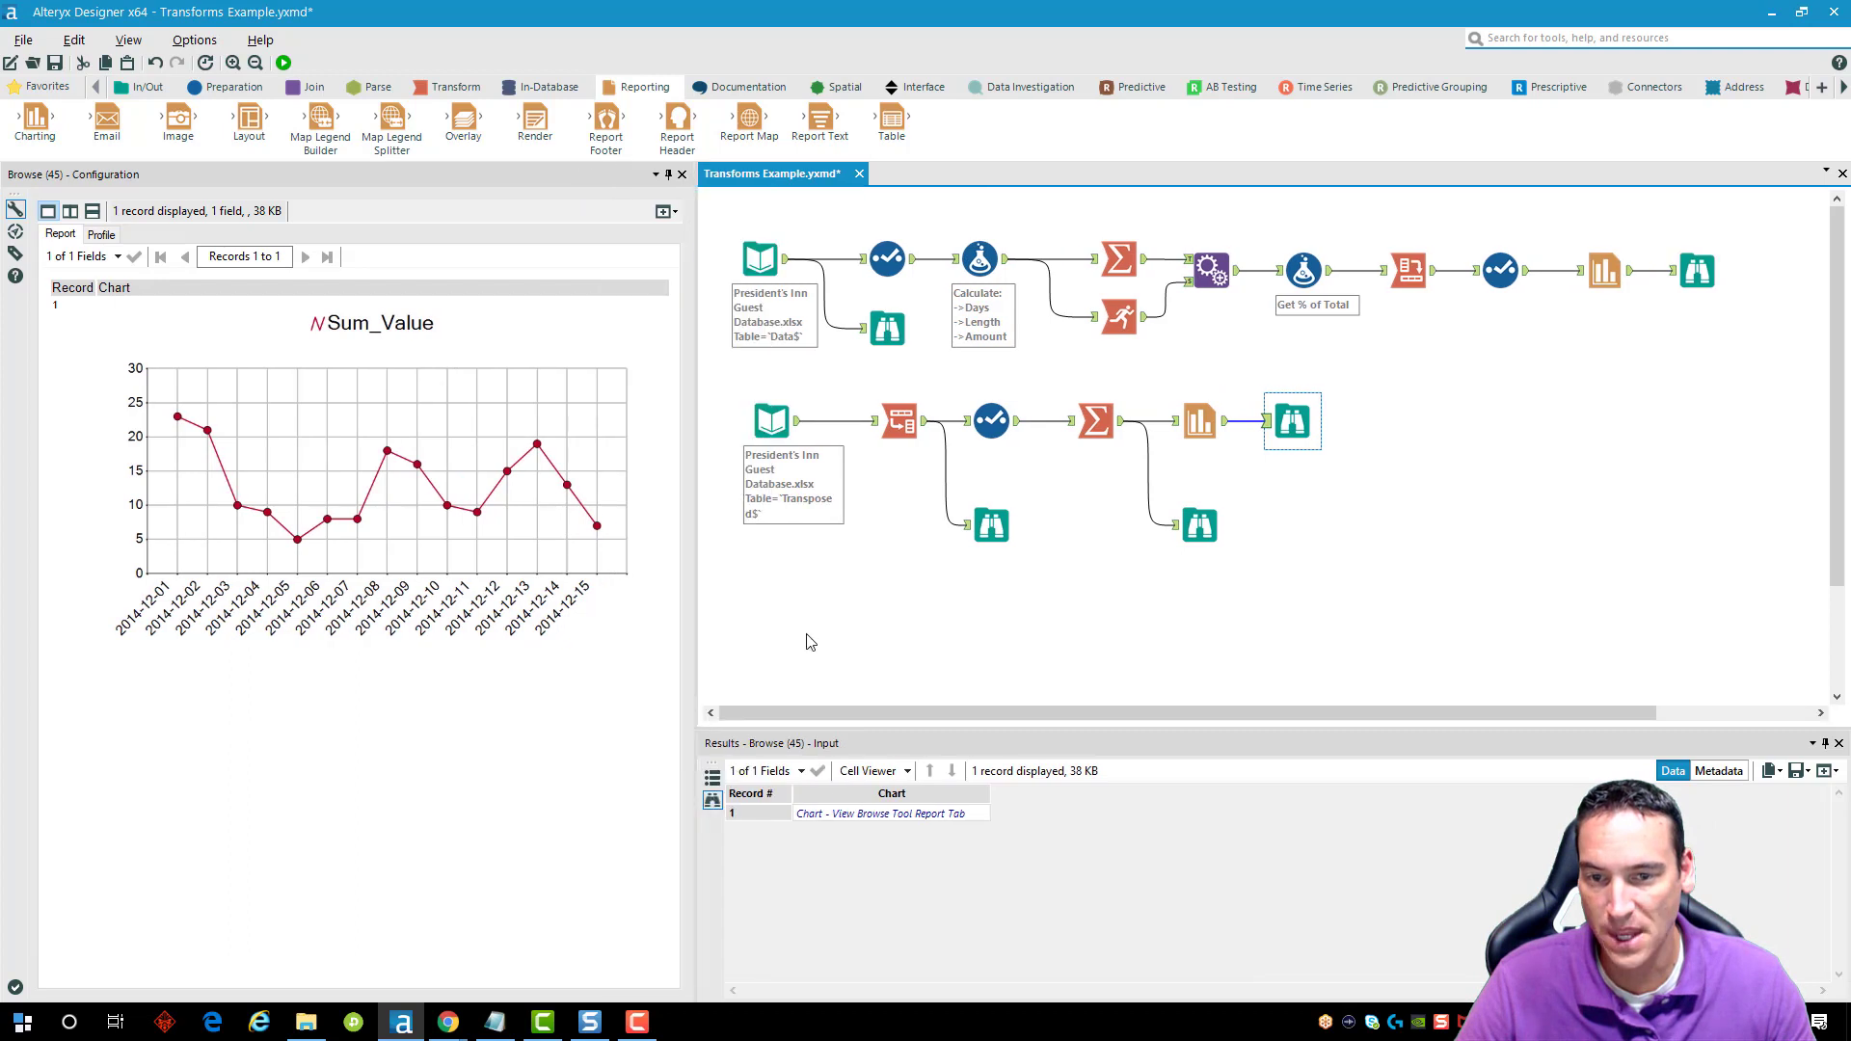